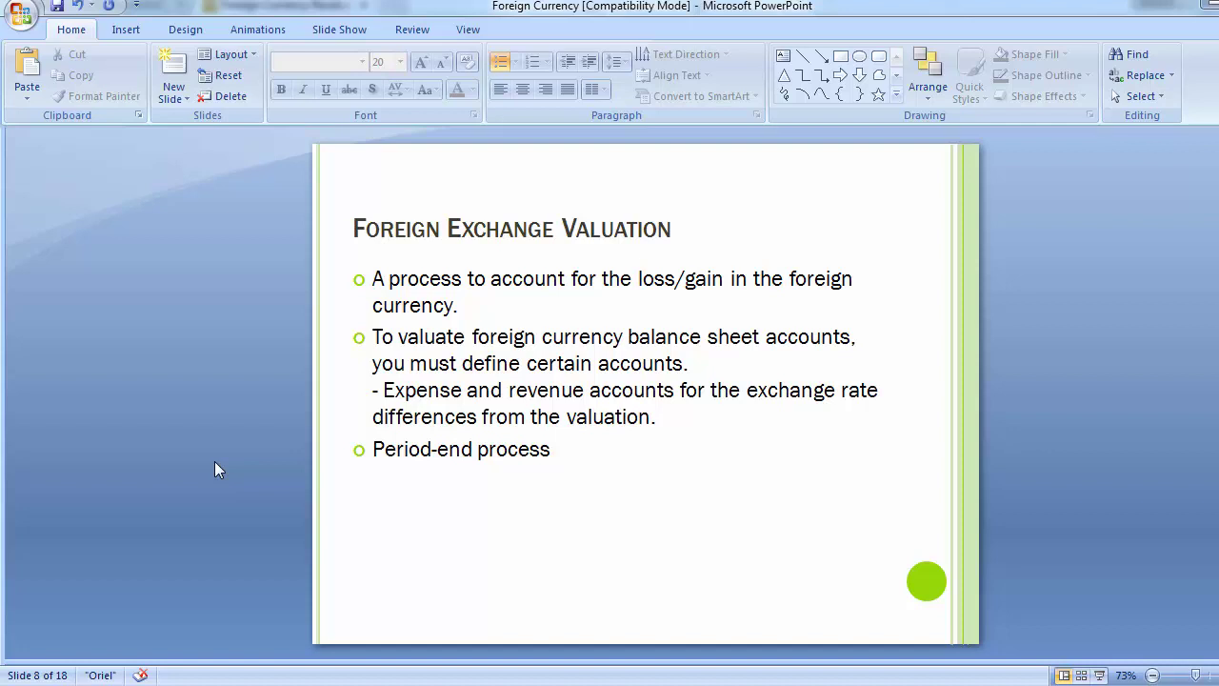
Advance the slides past Configuration to slide 10, Define Valuation Method (T Code OB59)
key("Page_Down")
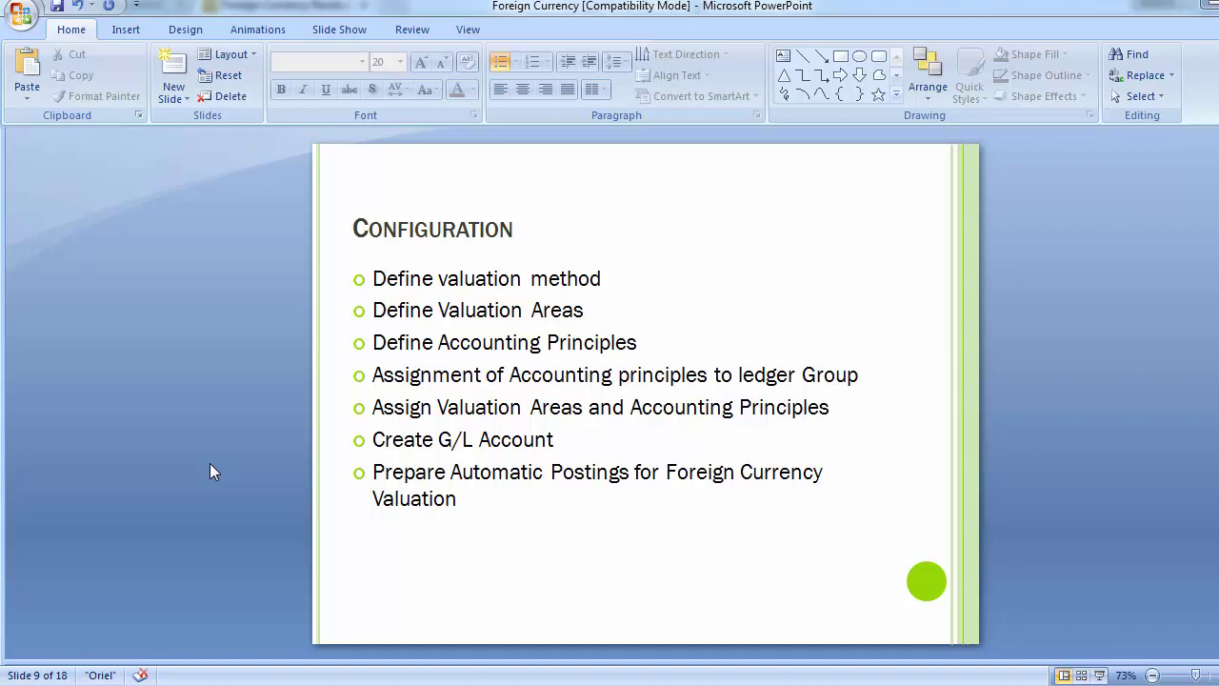
key("Page_Down")
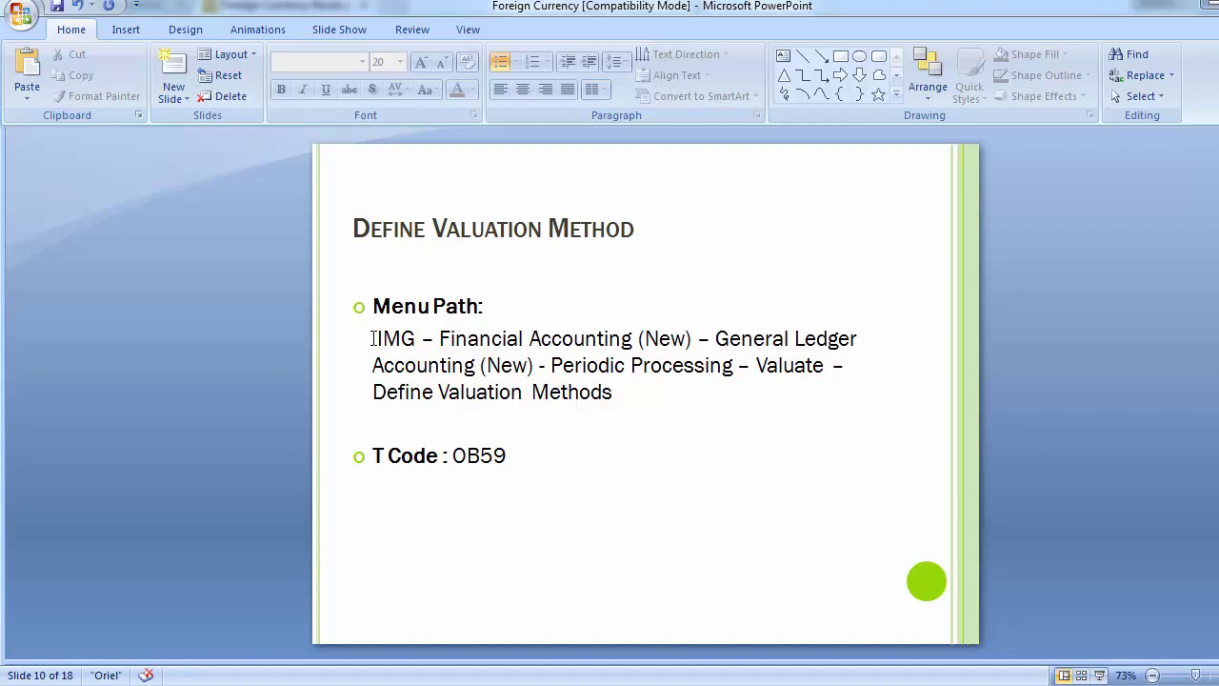
Remove the stray space before IMG in the slide's menu path, then bring up SAP Display IMG
left_click(373, 338)
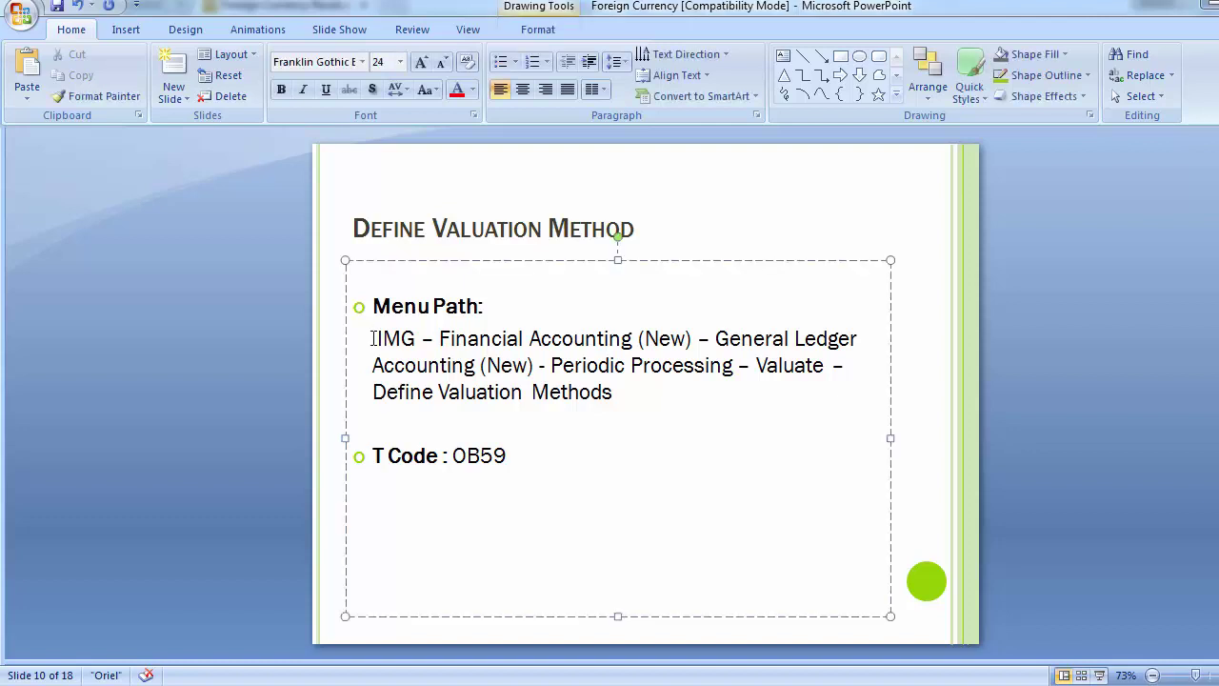
key("Delete")
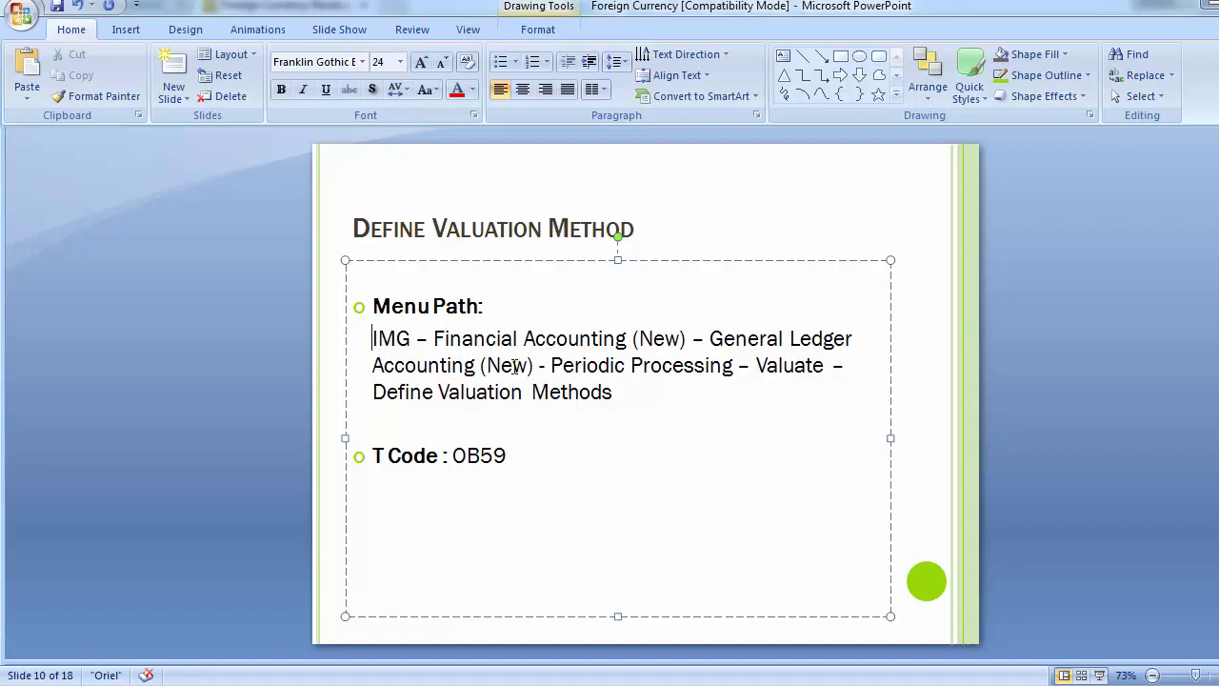
left_click(613, 368)
left_click(767, 370)
left_click(519, 394)
mouse_move(520, 676)
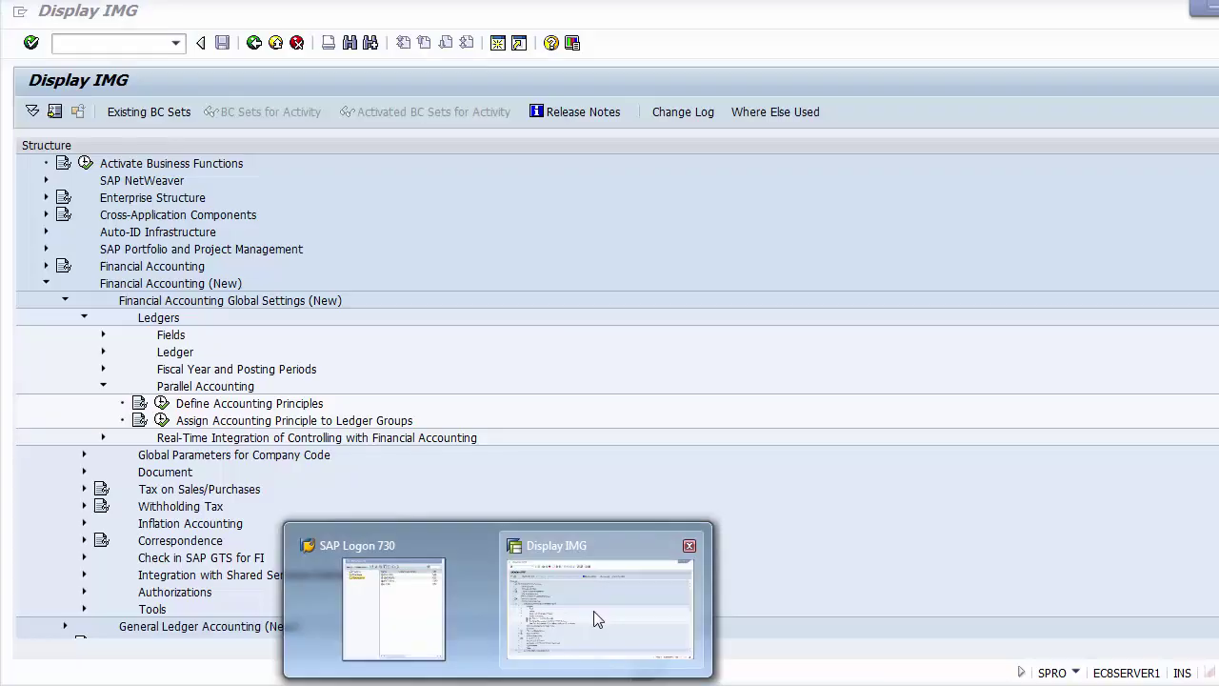
left_click(593, 611)
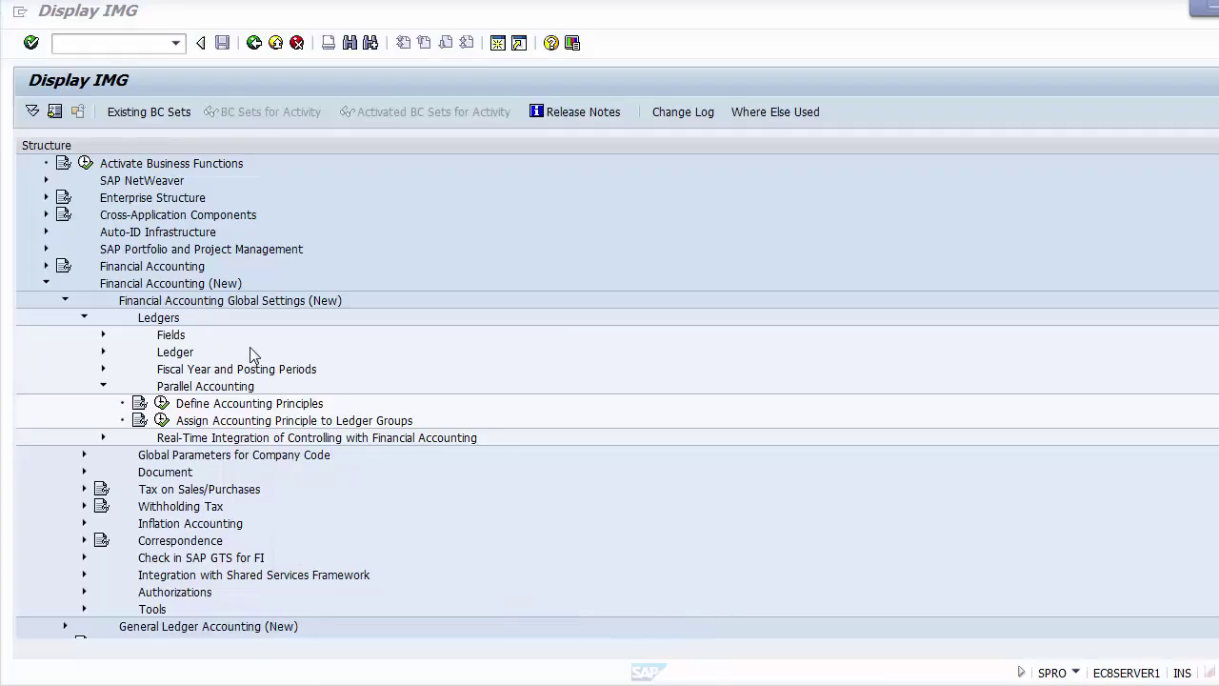
Restart /nSPRO, open the SAP Reference IMG and expand Financial Accounting (New)
left_click(47, 286)
left_click(101, 44)
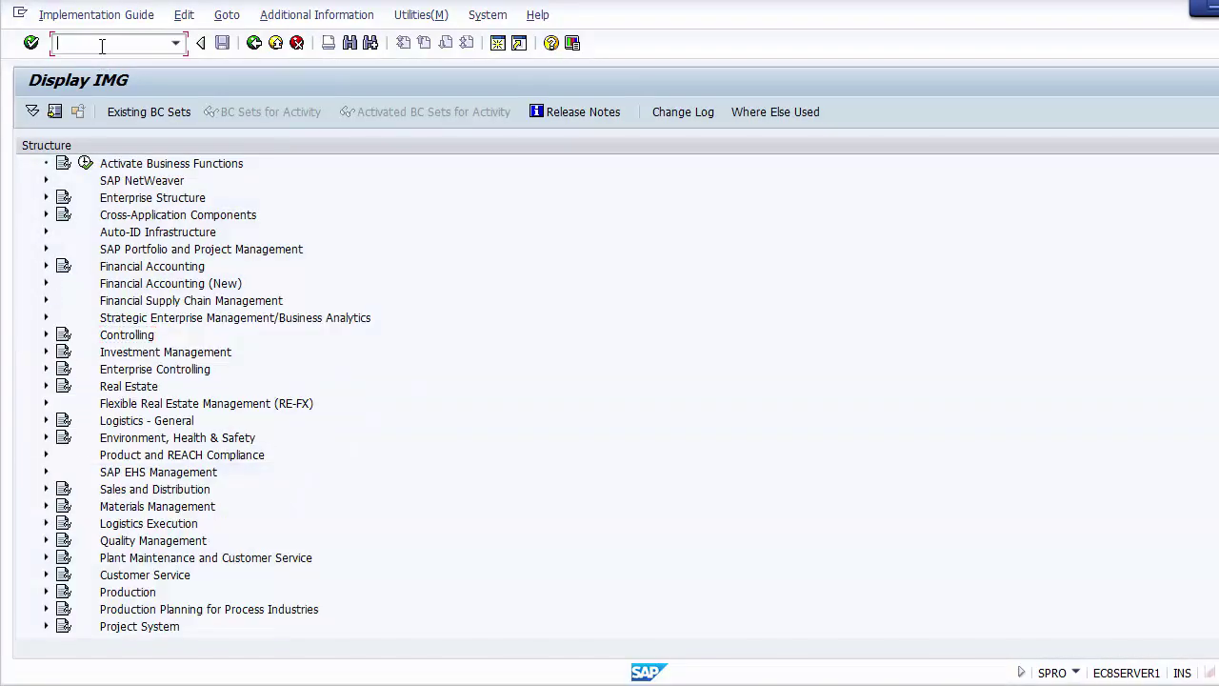
type("/nSPRO")
key("Return")
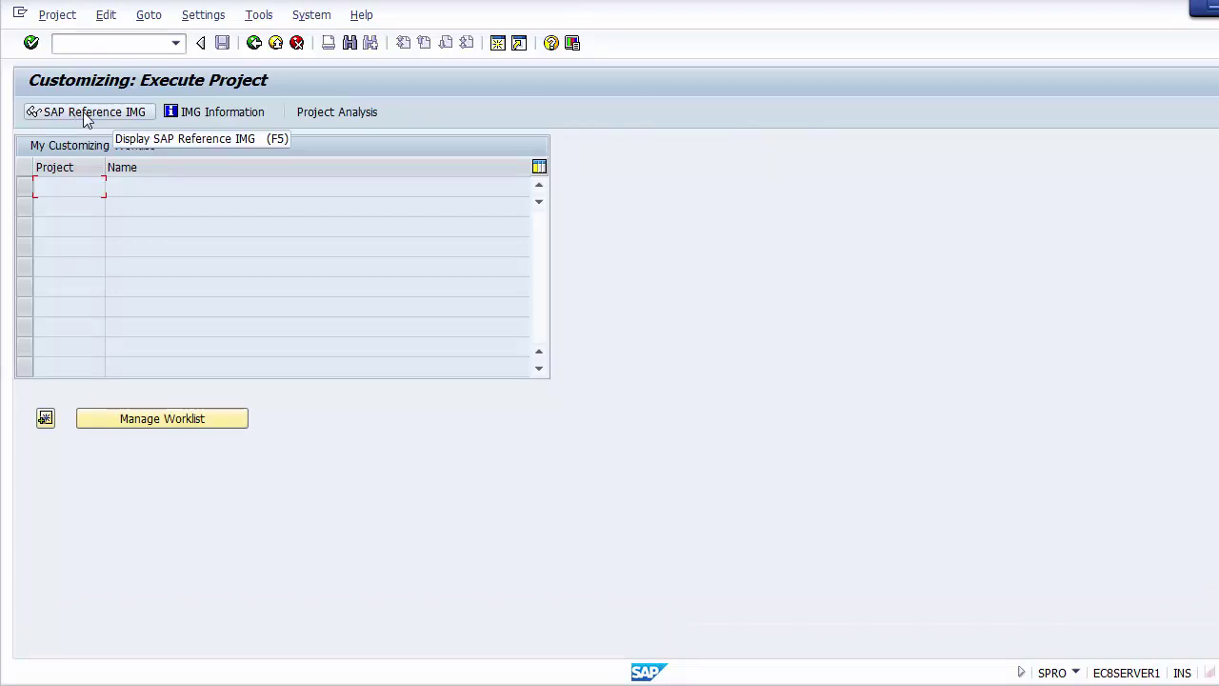
left_click(86, 113)
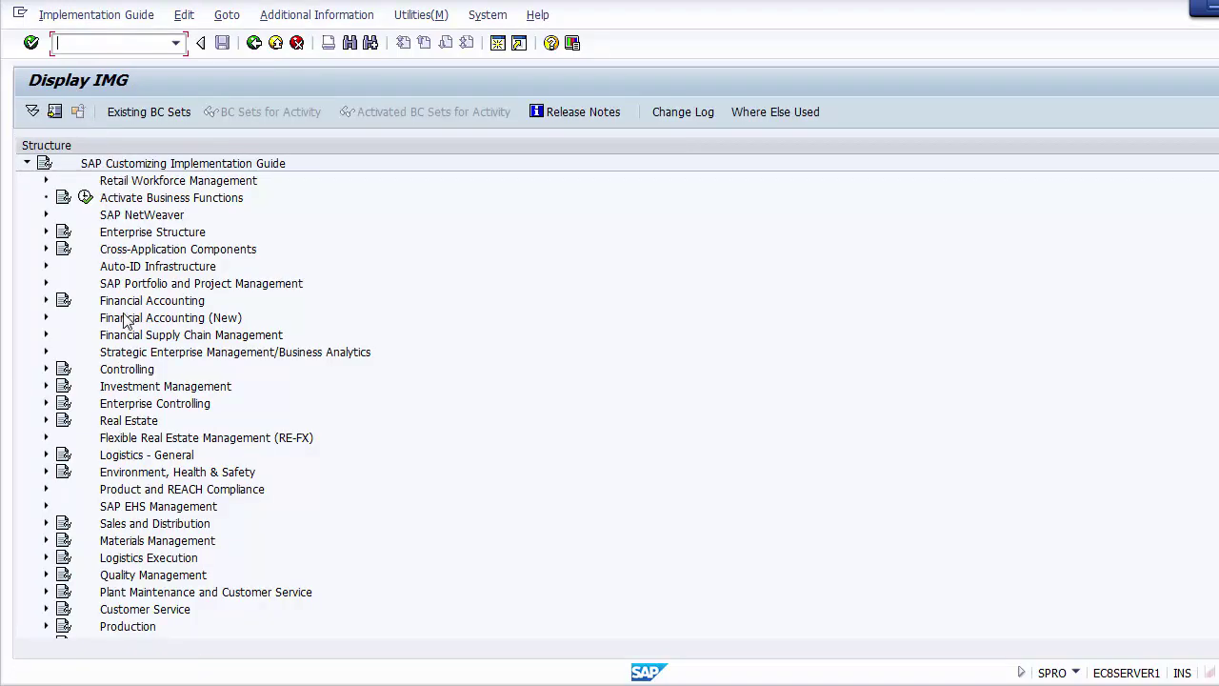
left_click(124, 321)
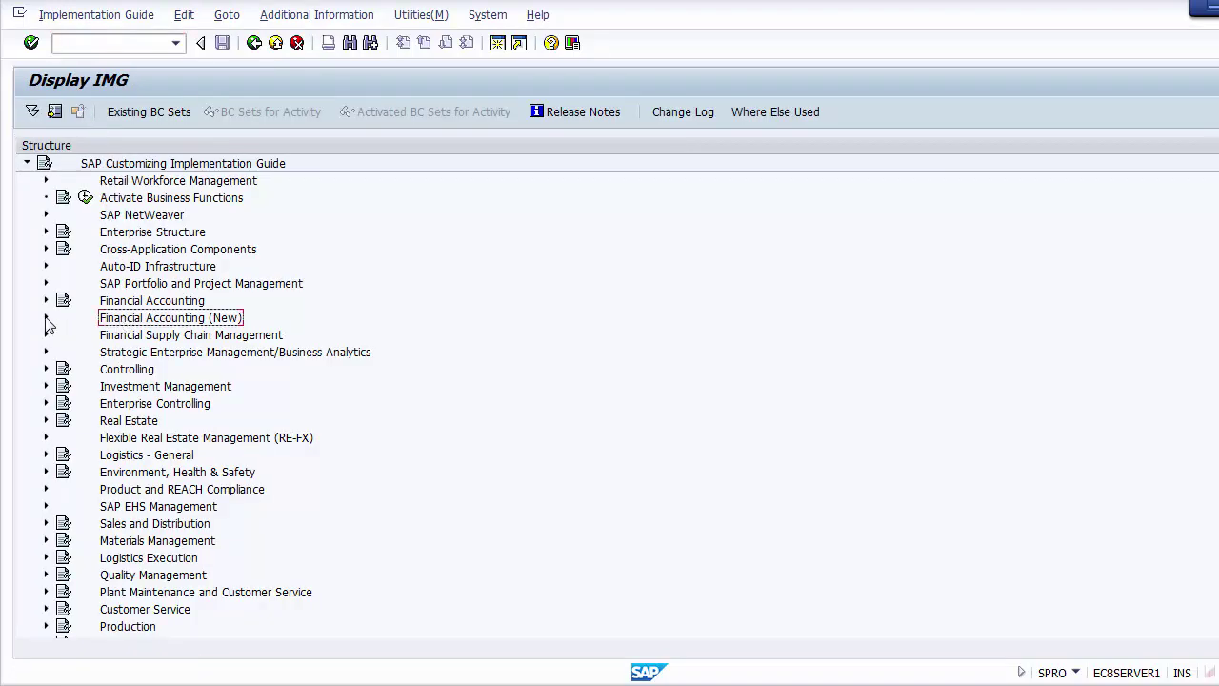
left_click(45, 318)
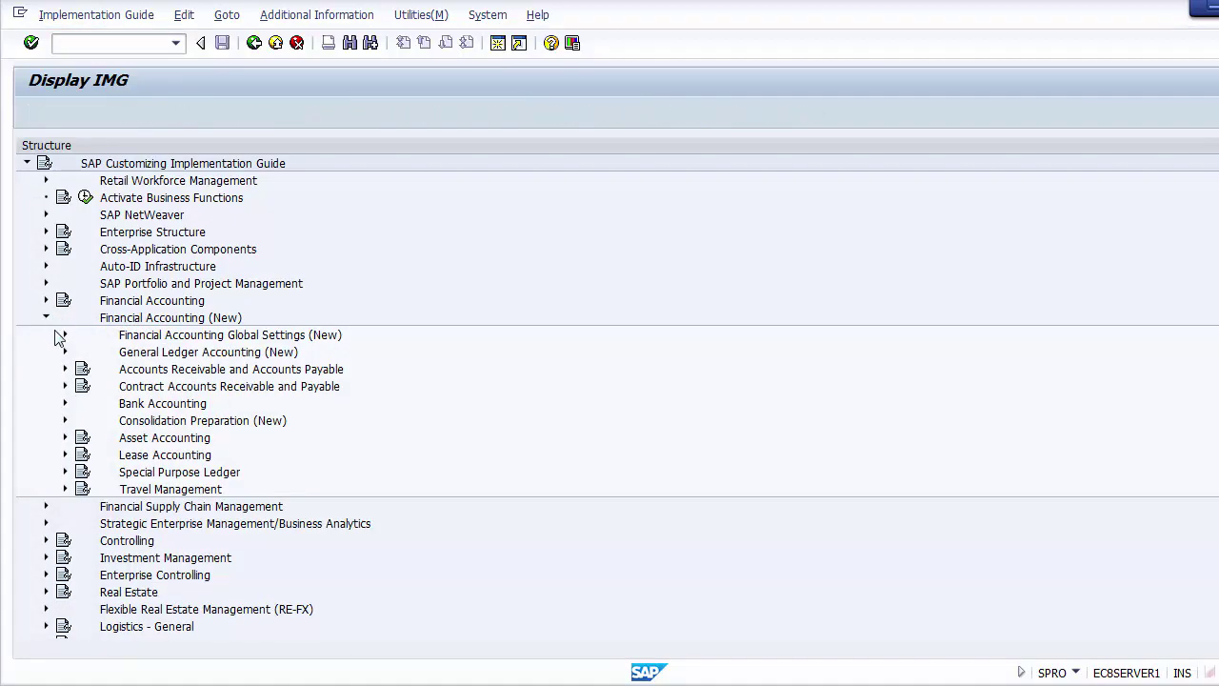
left_click(65, 335)
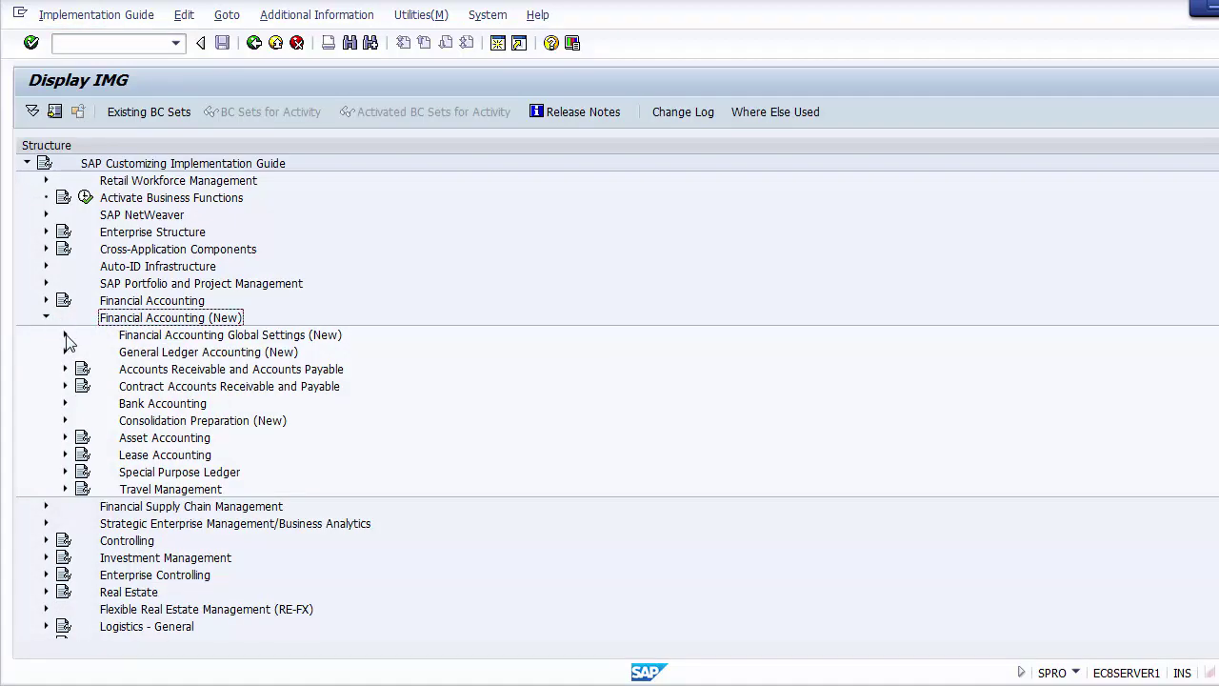
Expand General Ledger Accounting (New) > Periodic Processing > Valuate and select Define Valuation Methods
key("alt+Tab")
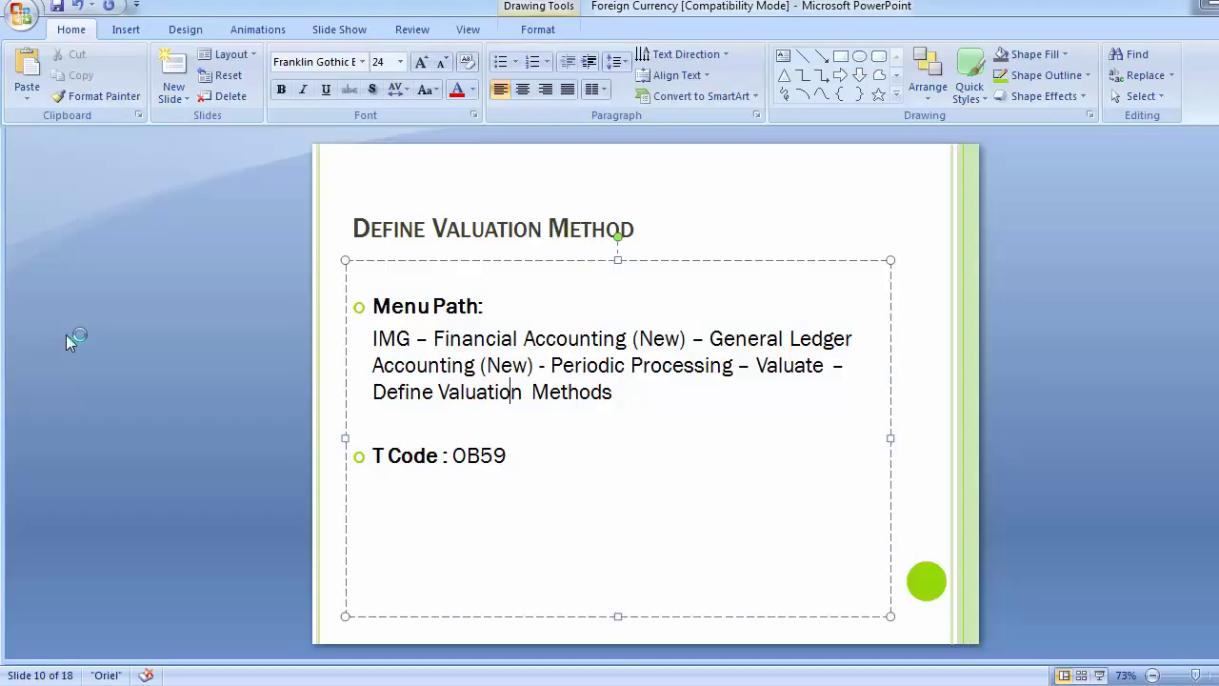
key("alt+Tab")
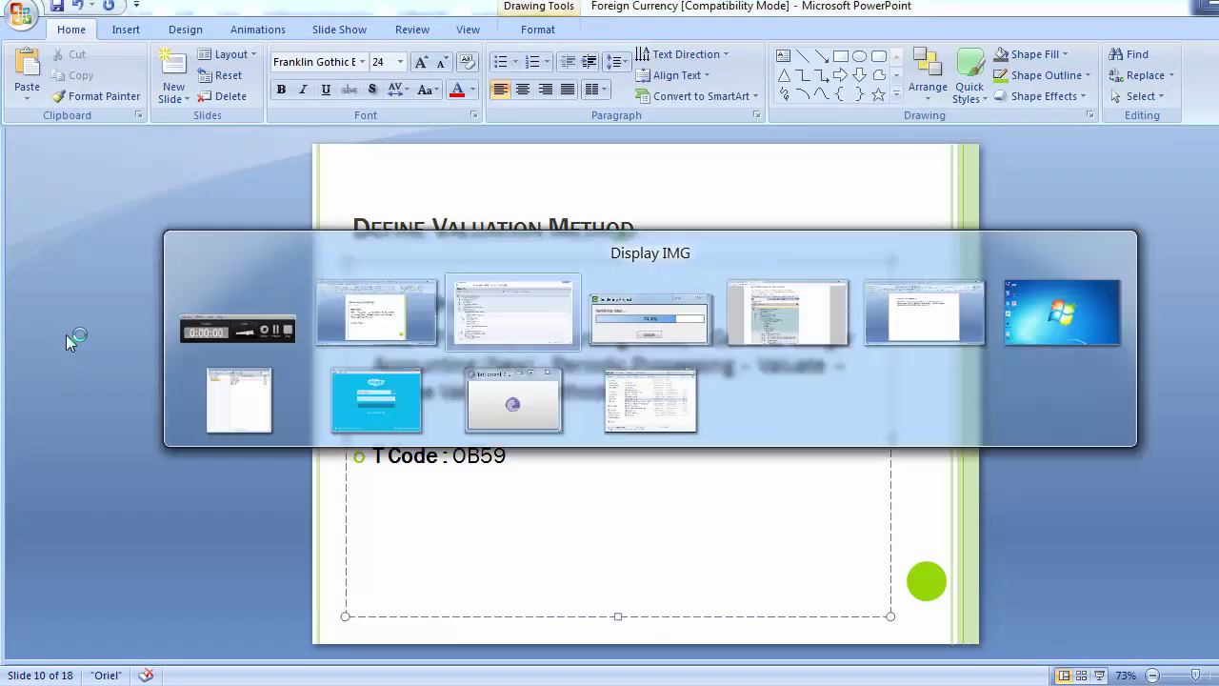
left_click(65, 336)
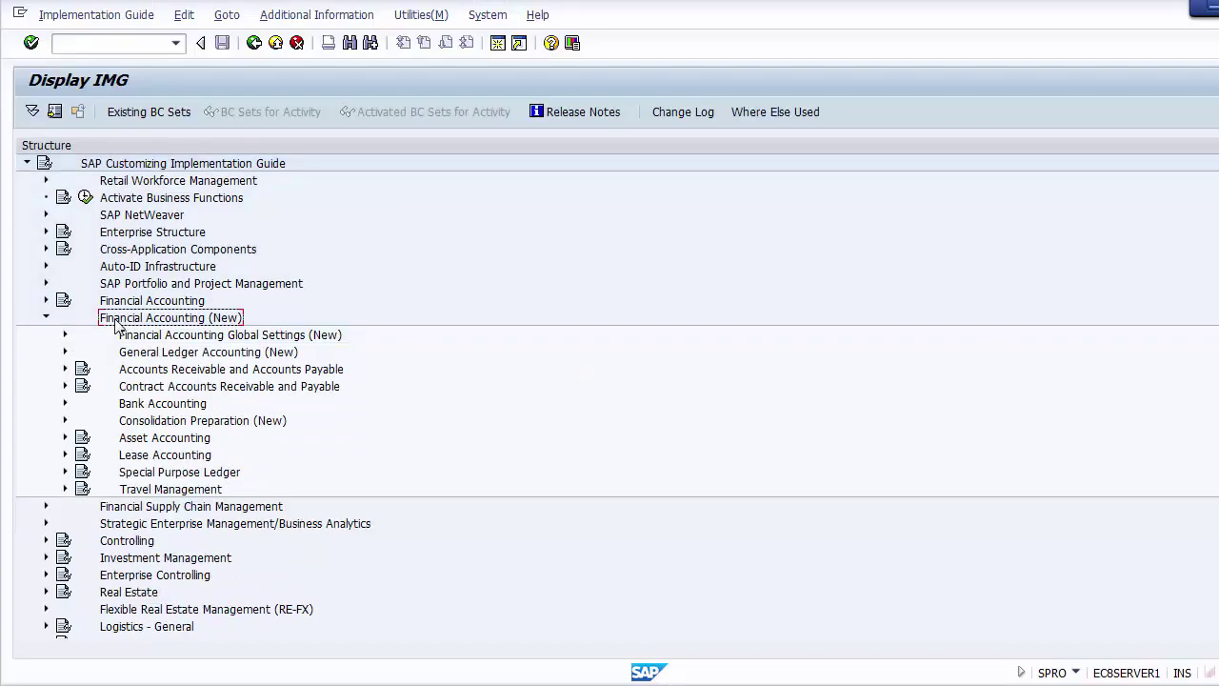
left_click(129, 354)
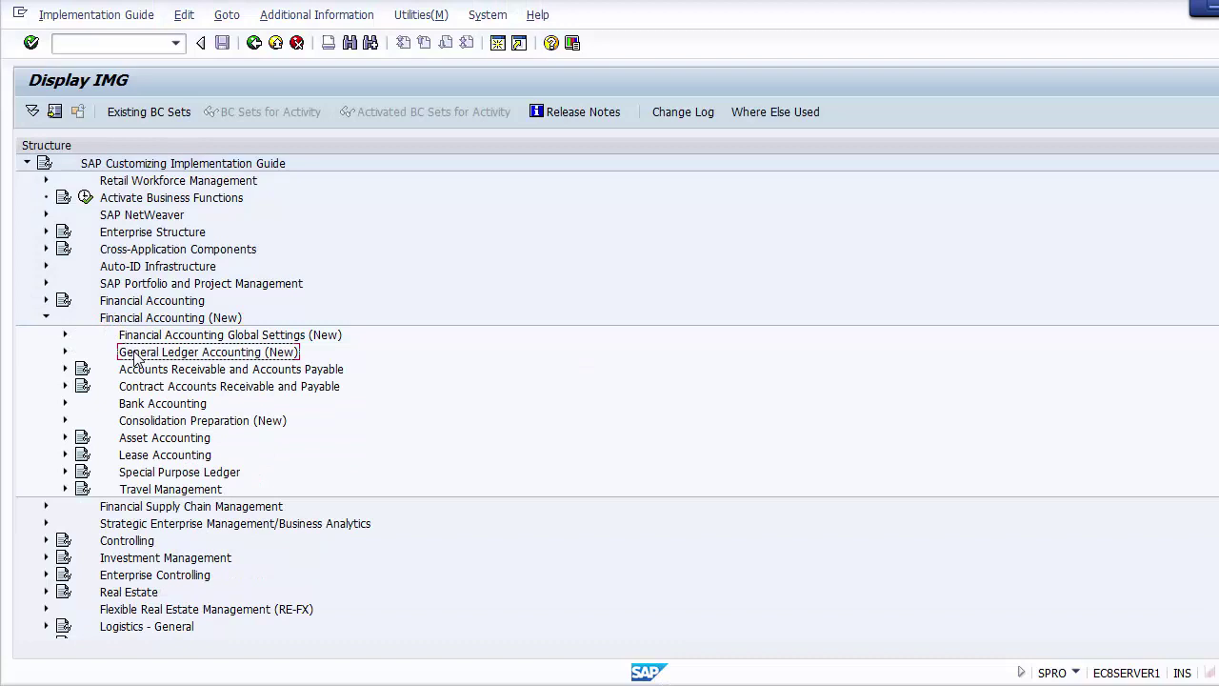
left_click(65, 352)
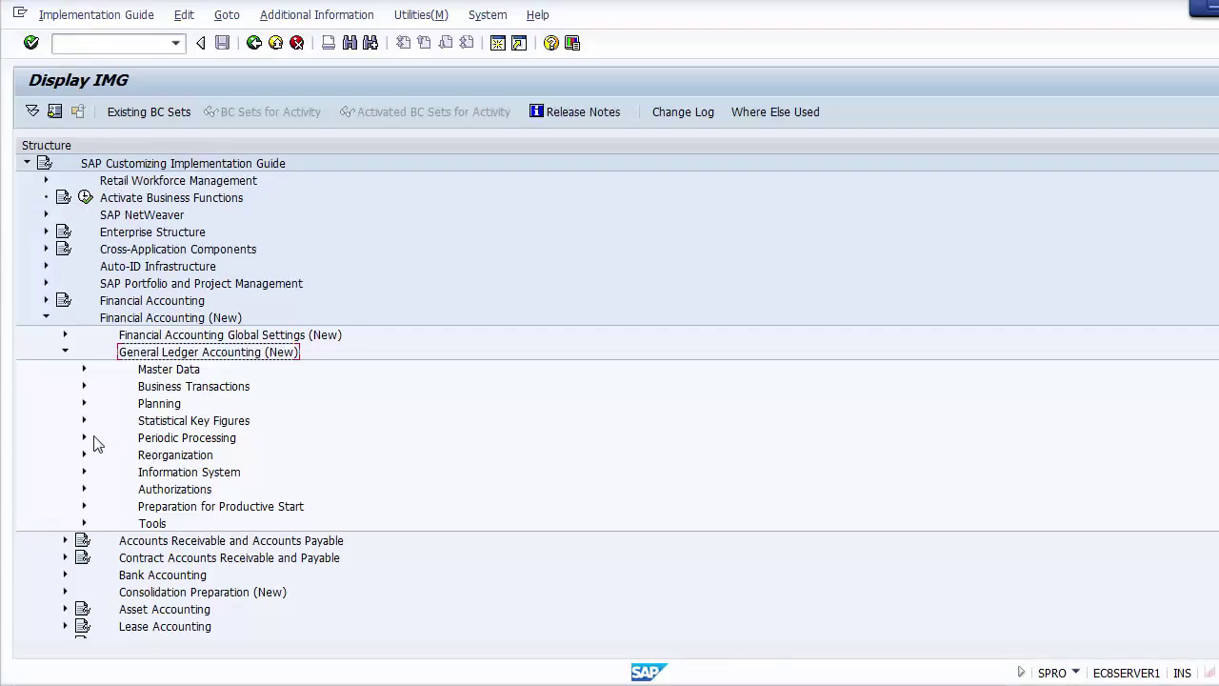
left_click(147, 440)
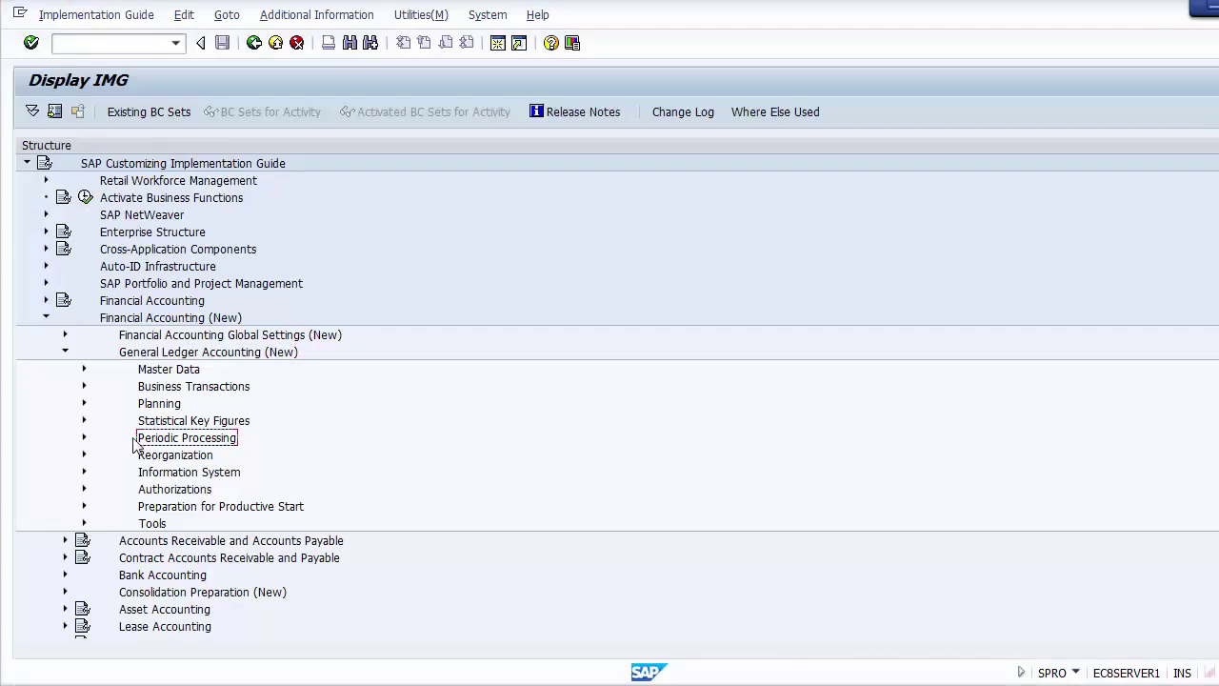
left_click(83, 438)
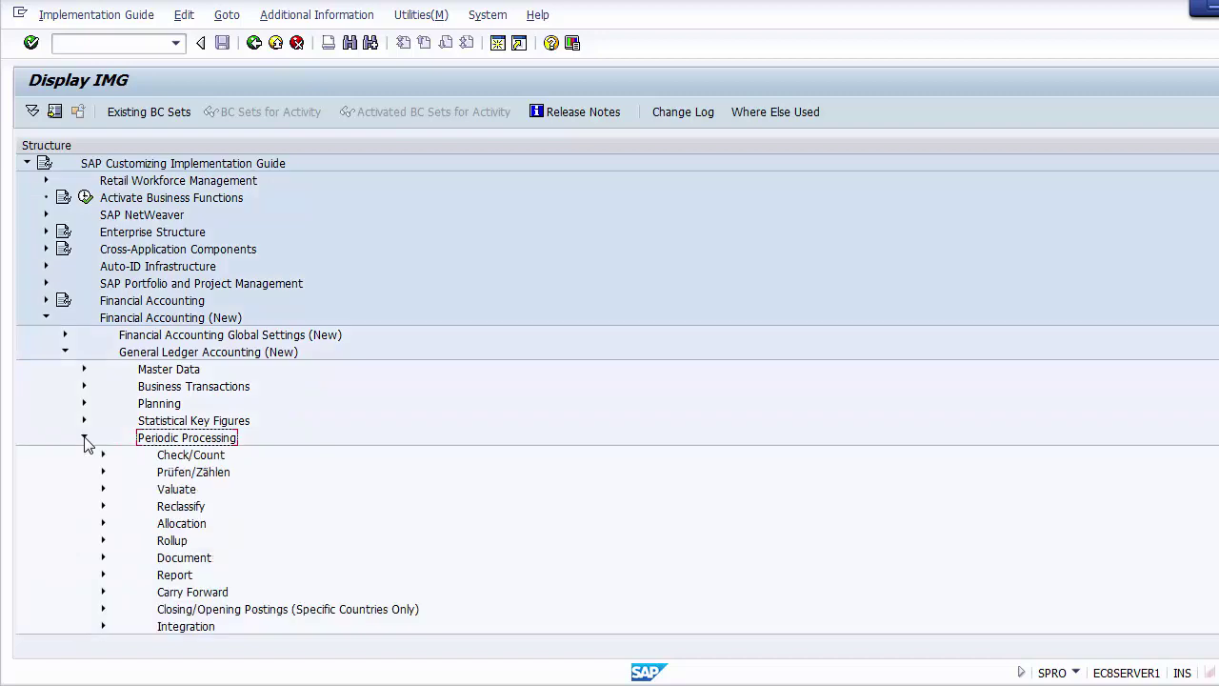
left_click(167, 490)
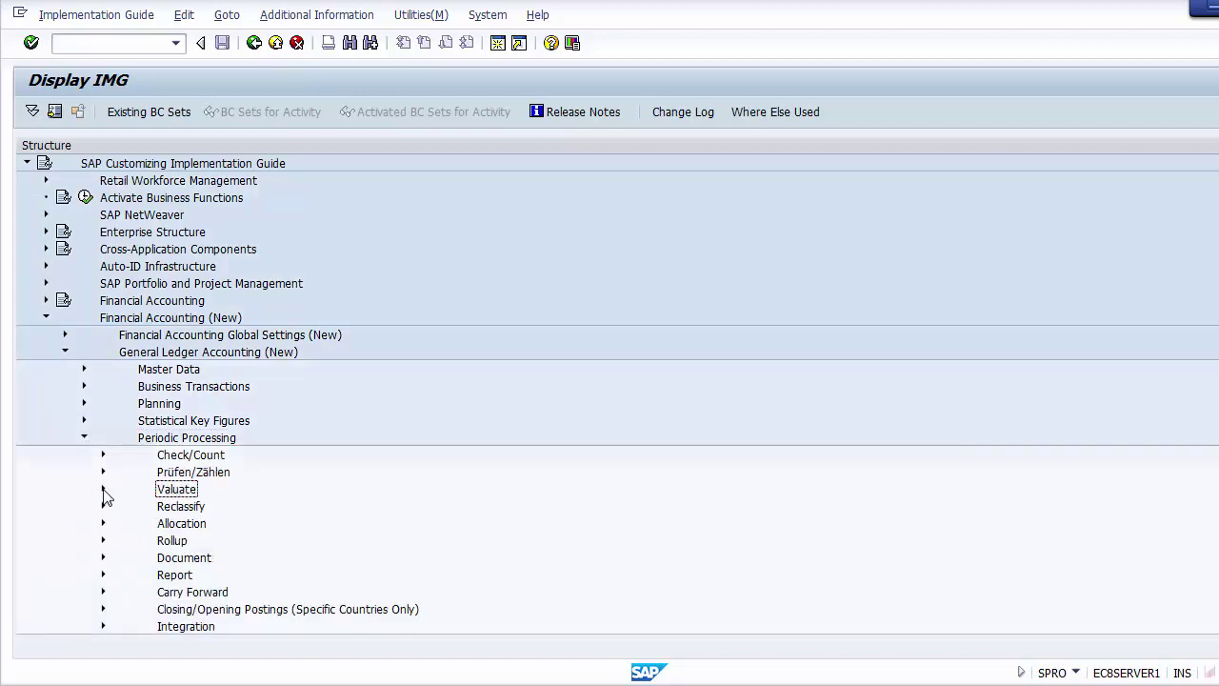
left_click(104, 491)
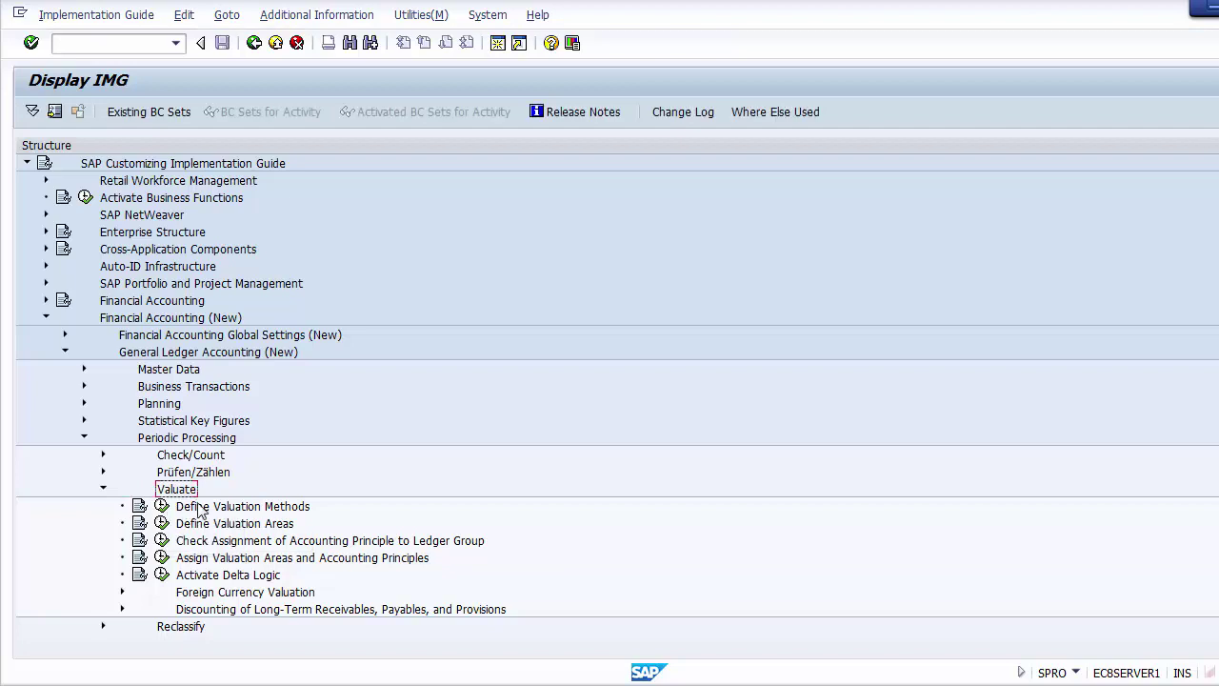
left_click(200, 507)
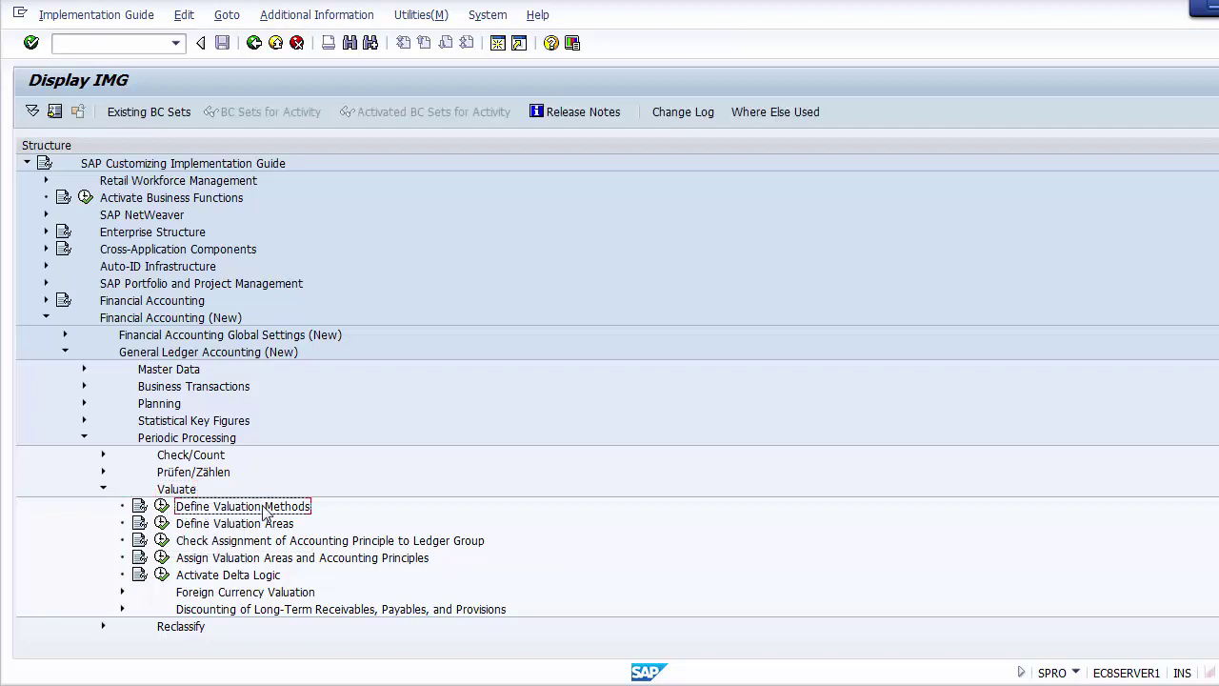
Execute Define Valuation Methods and start a New Entries form for a valuation method
left_click(162, 506)
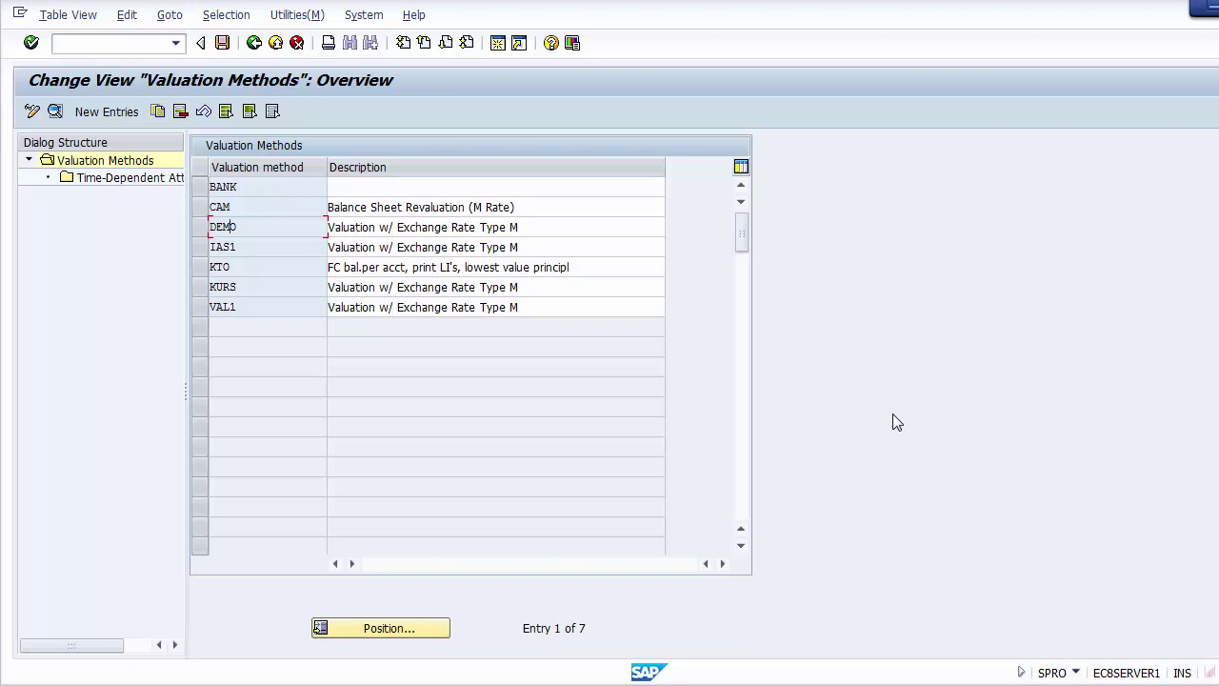
left_click(107, 113)
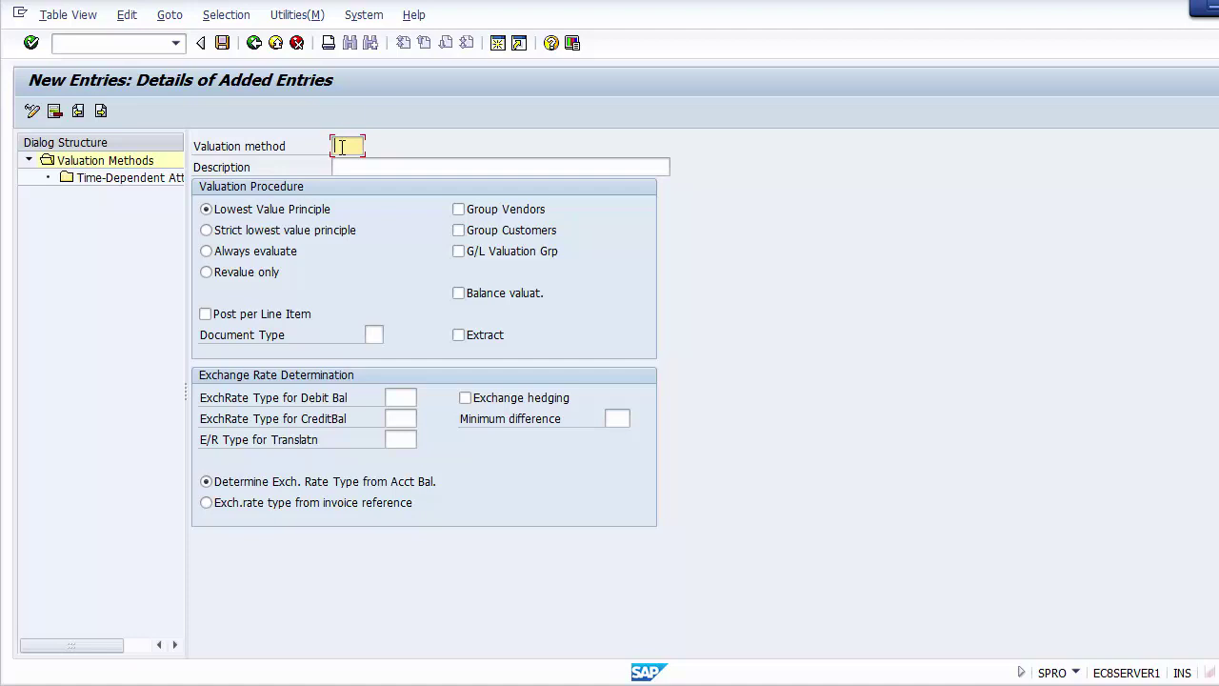
Create method 1200 with Always evaluate, document type SA and exchange rate type M for debit and credit
type("1200")
left_click(240, 255)
left_click(374, 334)
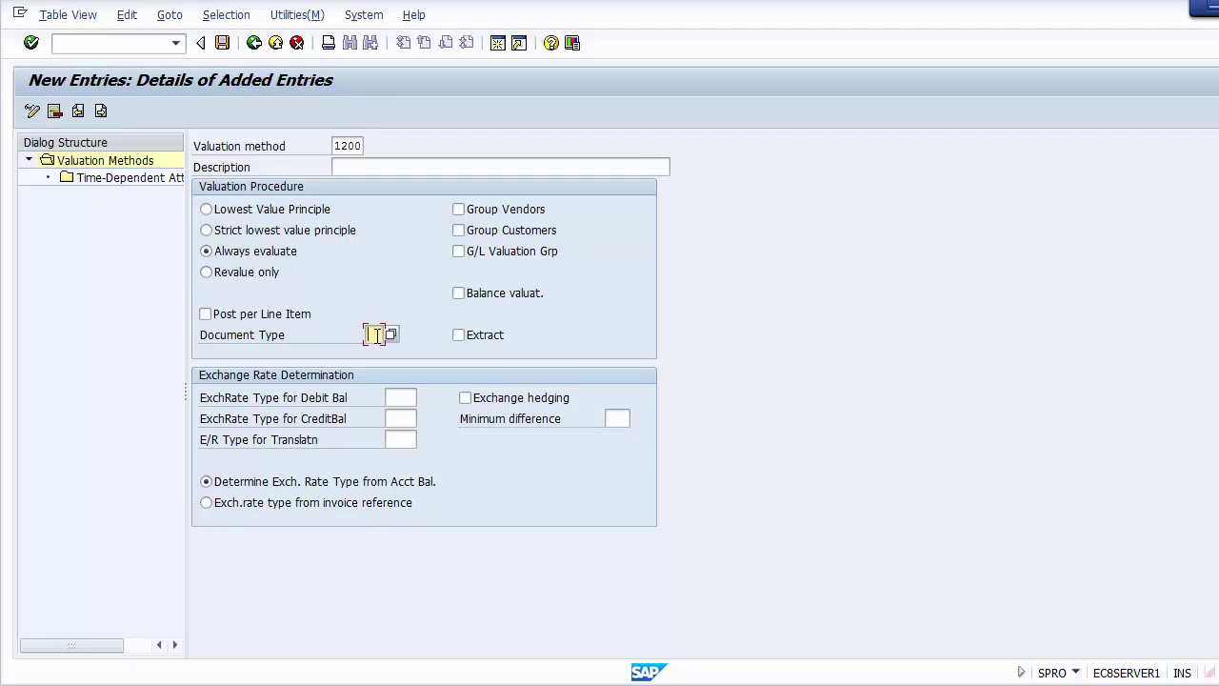
type("SA")
left_click(403, 397)
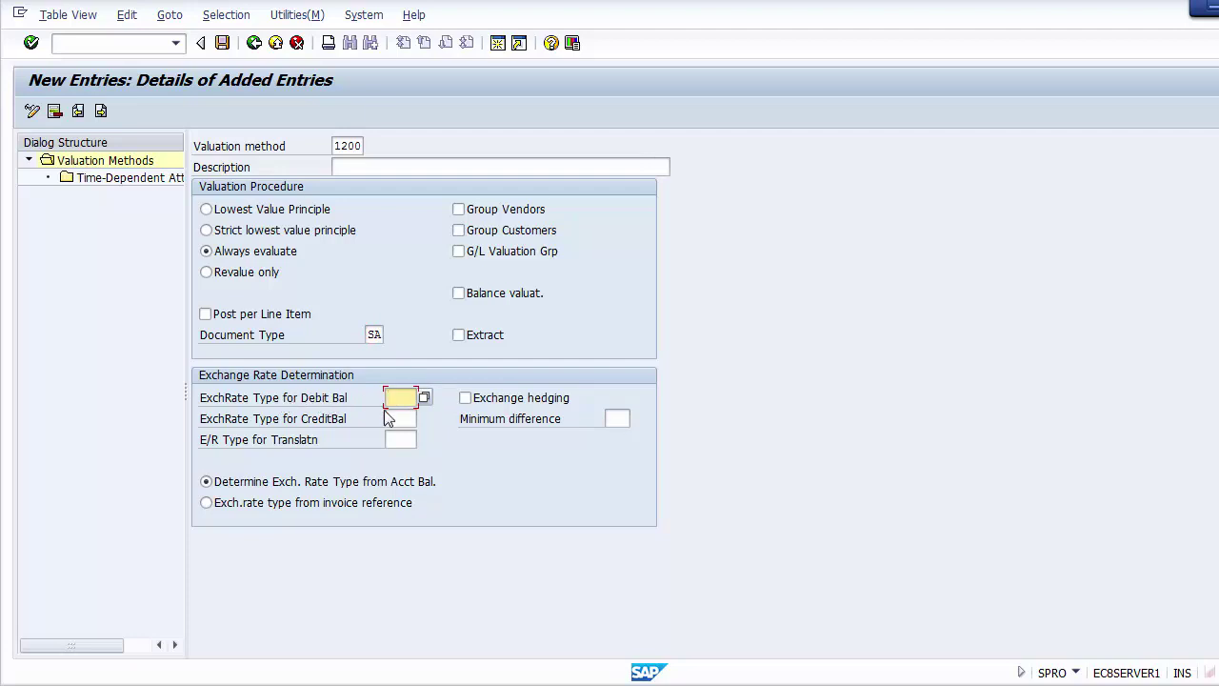
type("M")
left_click(402, 419)
type("M")
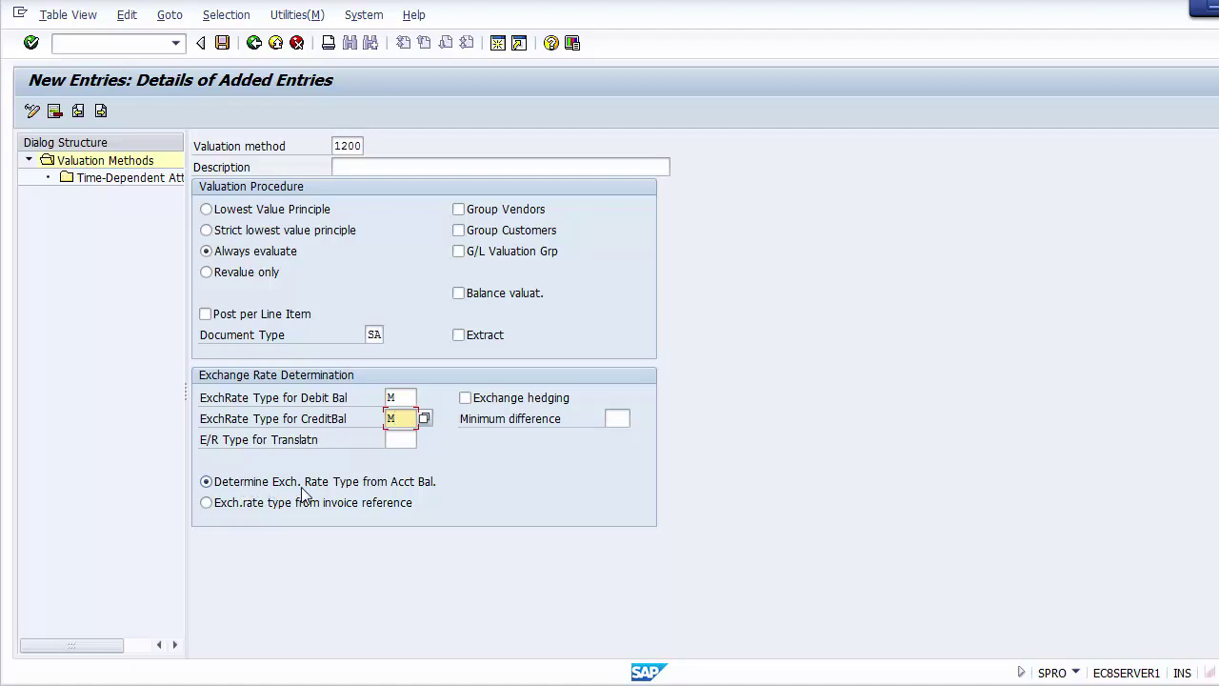
left_click(363, 483)
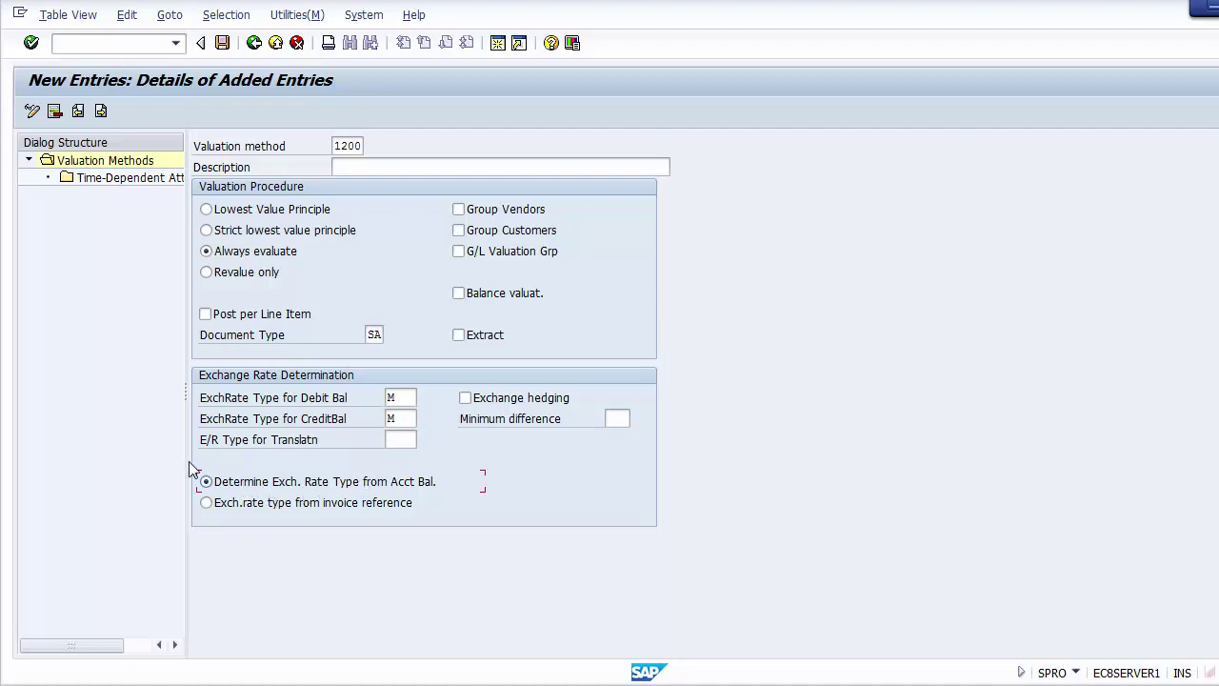
Describe method 1200 as 'Valuation of Exchange rate type M' and recheck its settings
left_click(347, 169)
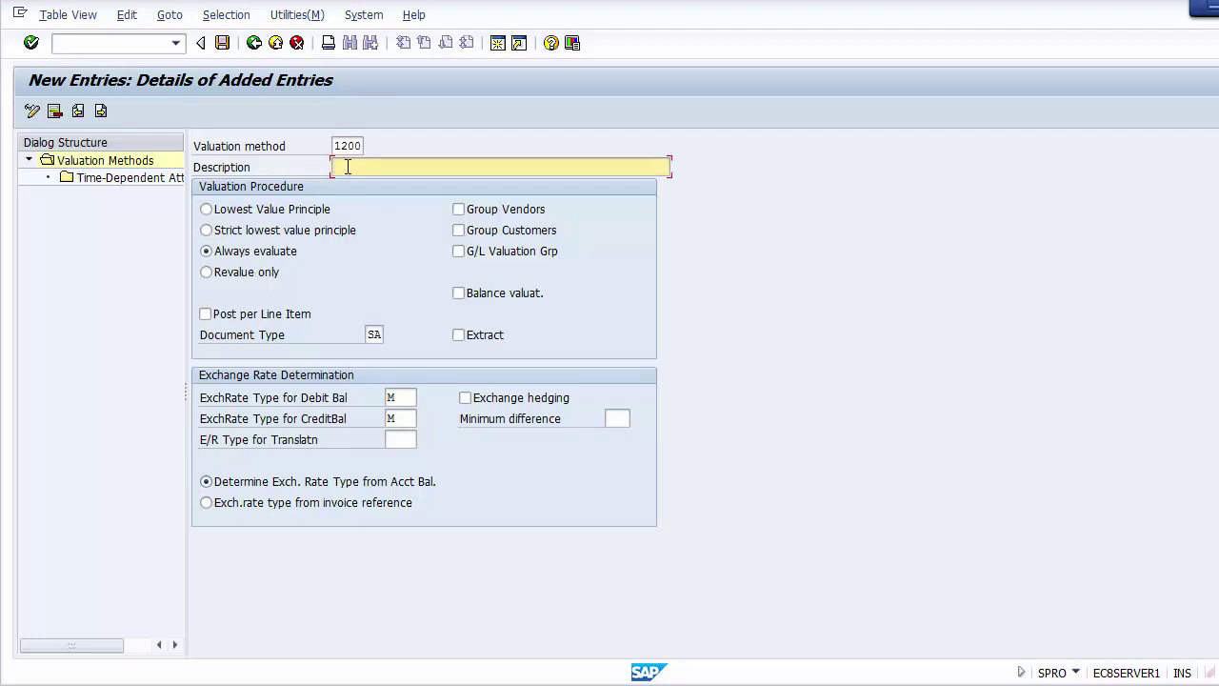
type("Val")
type("uation of Exchange rate")
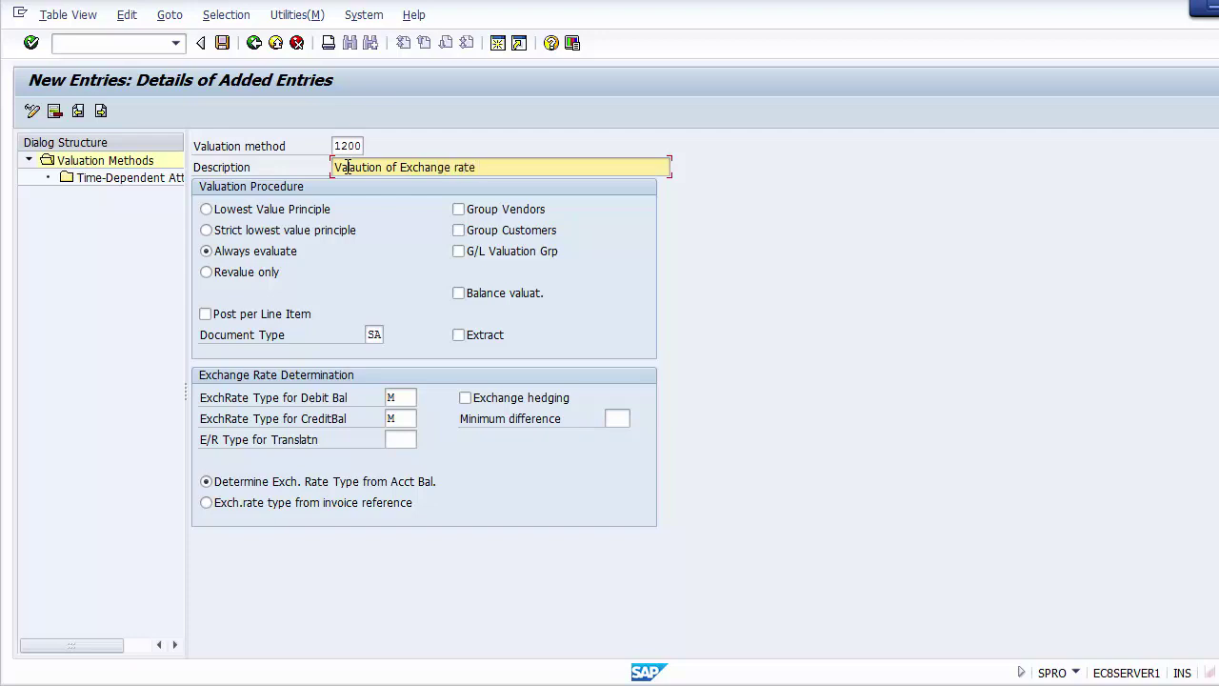
type(" type M")
left_click(257, 254)
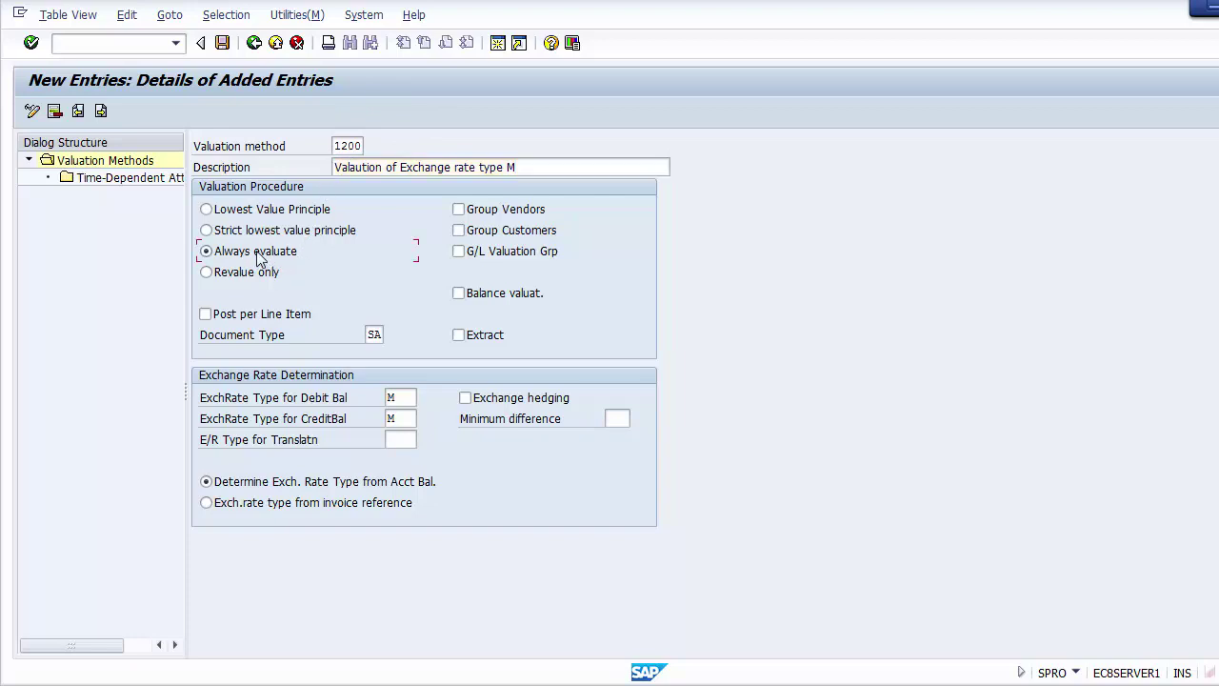
left_click(367, 335)
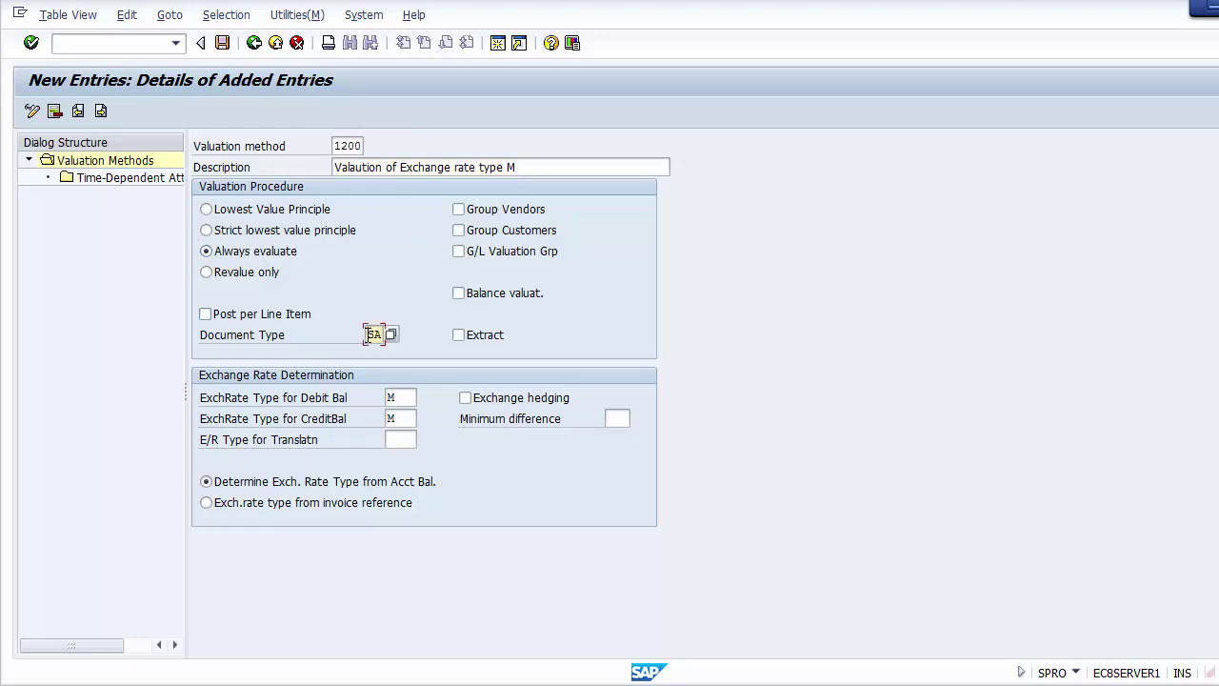
left_click(399, 397)
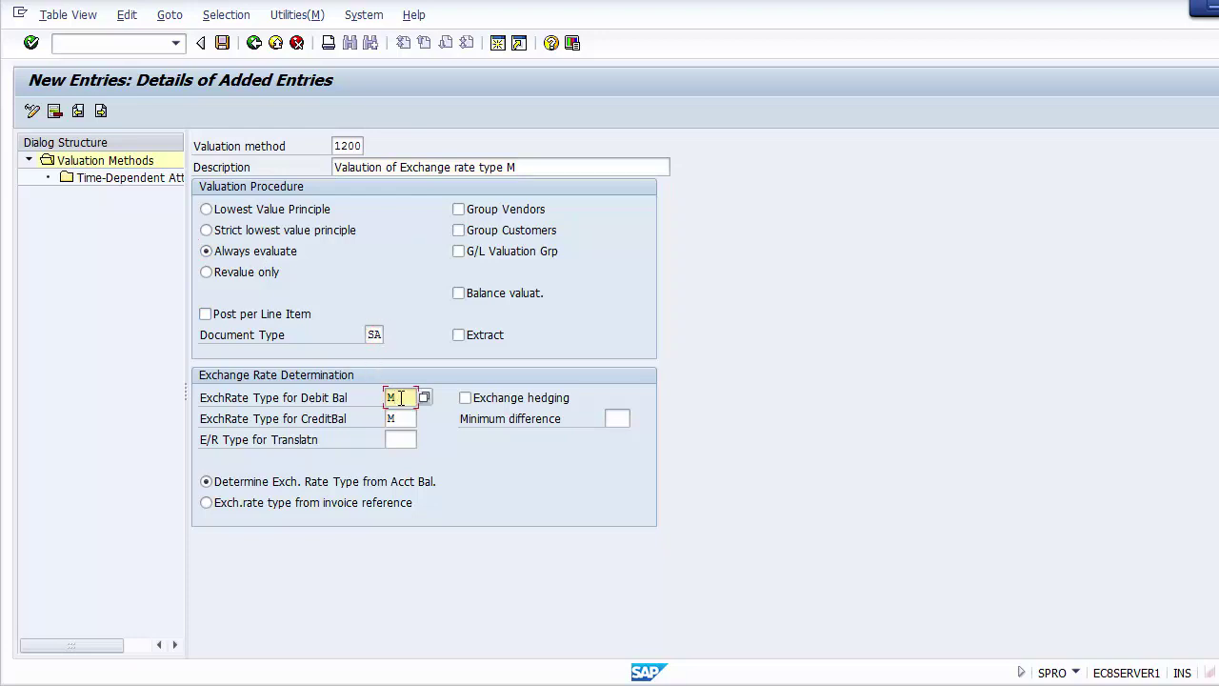
left_click(399, 420)
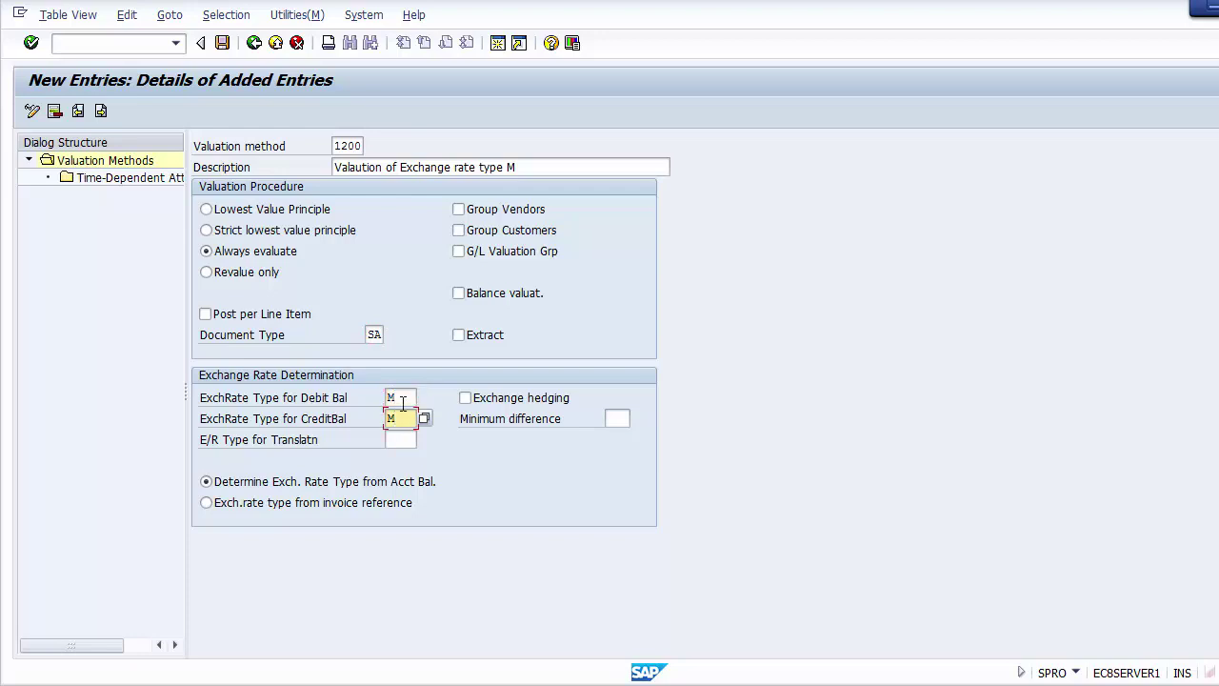
left_click(404, 398)
left_click(203, 484)
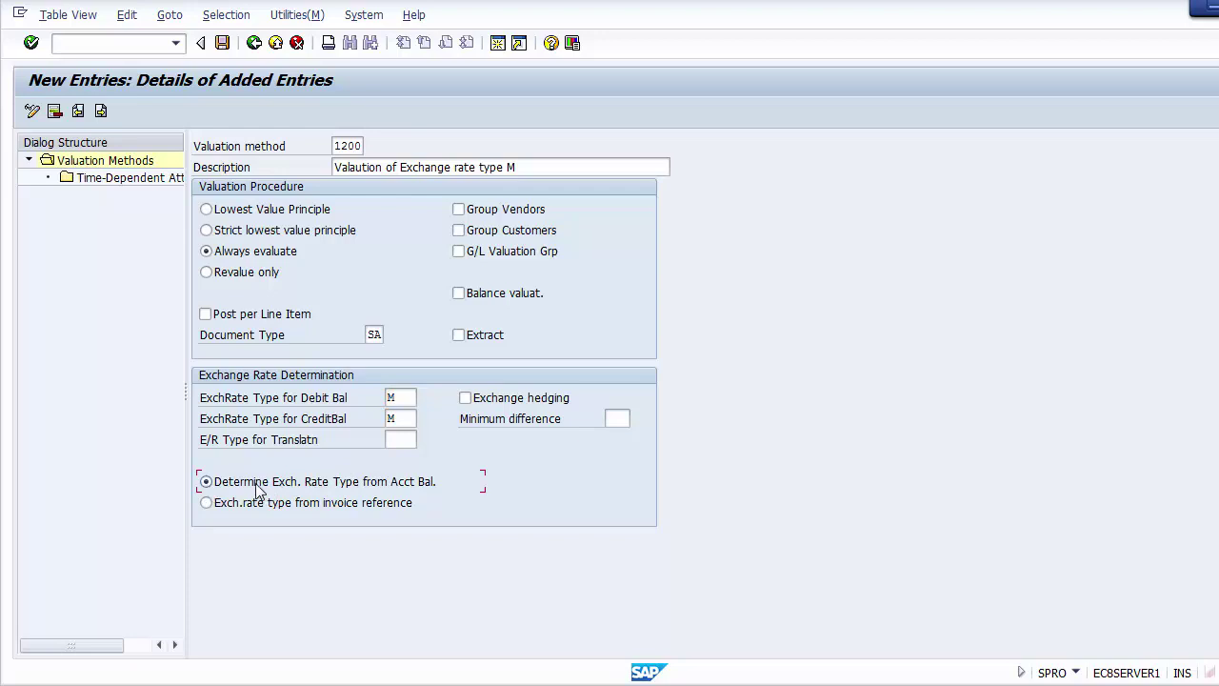
Save valuation method 1200 to the FICO Configurations request and return to PowerPoint
left_click(220, 45)
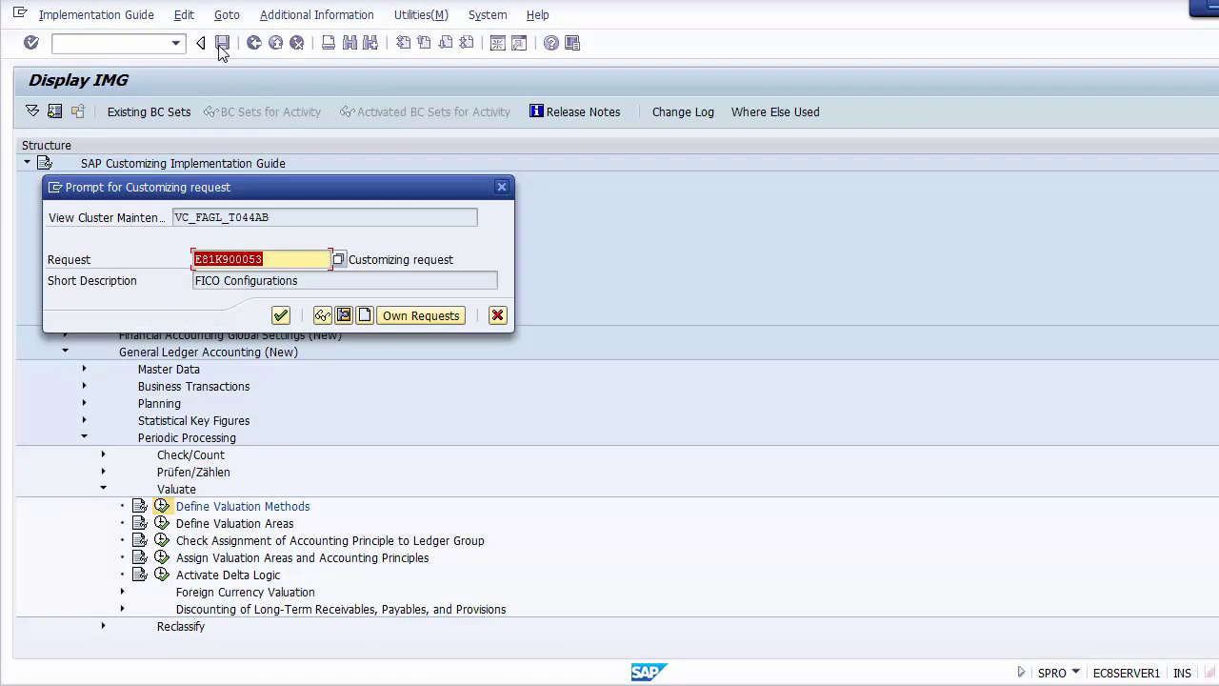
left_click(279, 316)
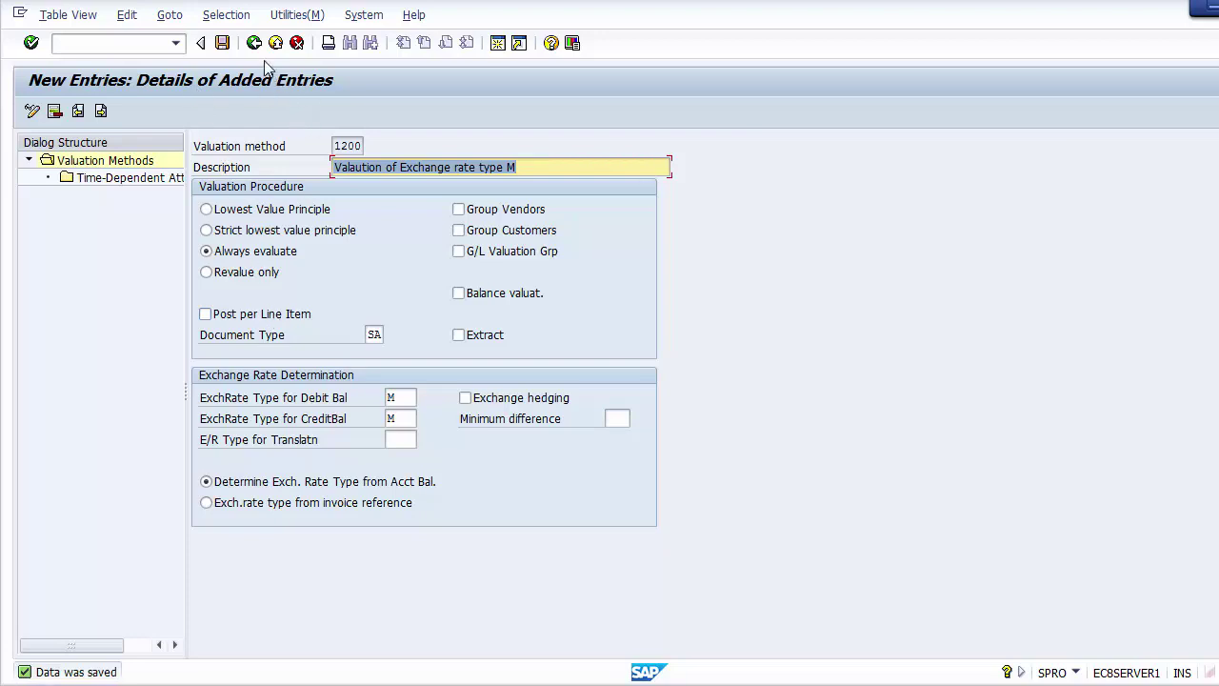
key("alt+Tab")
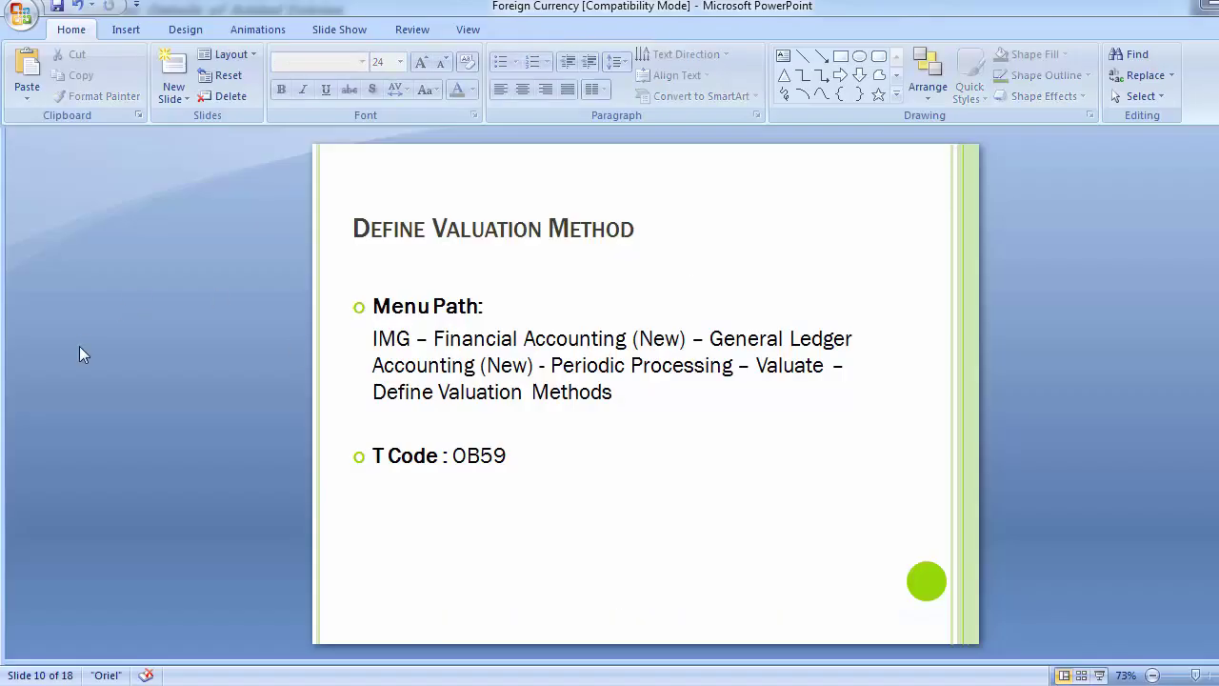
Advance to slide 11, Define Valuation Areas, and switch back to SAP GUI
key("Page_Down")
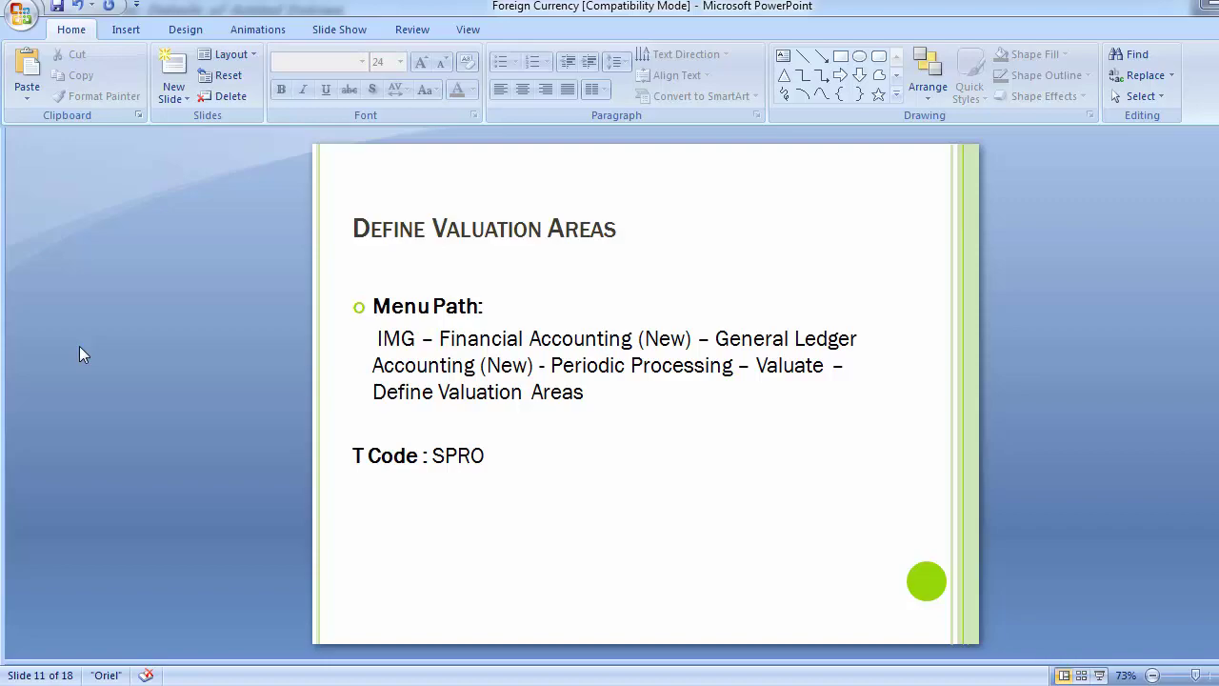
key("alt+Tab")
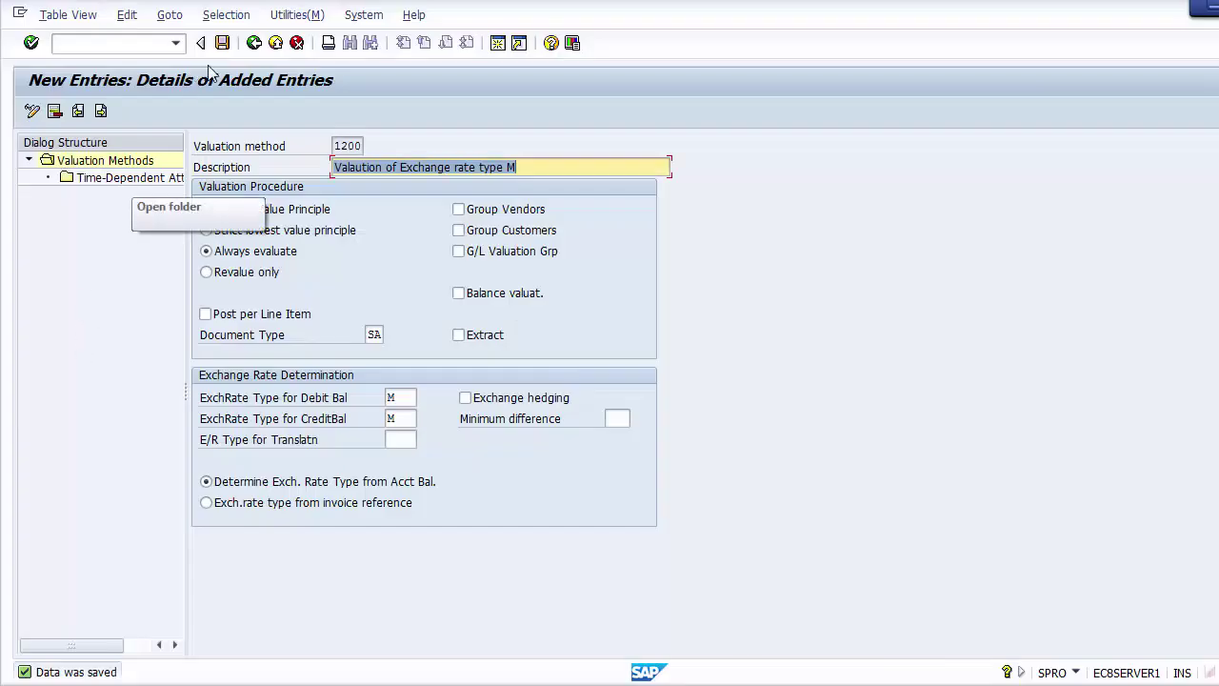
Back out of method 1200 to the IMG tree and select Define Valuation Areas under Valuate
left_click(254, 46)
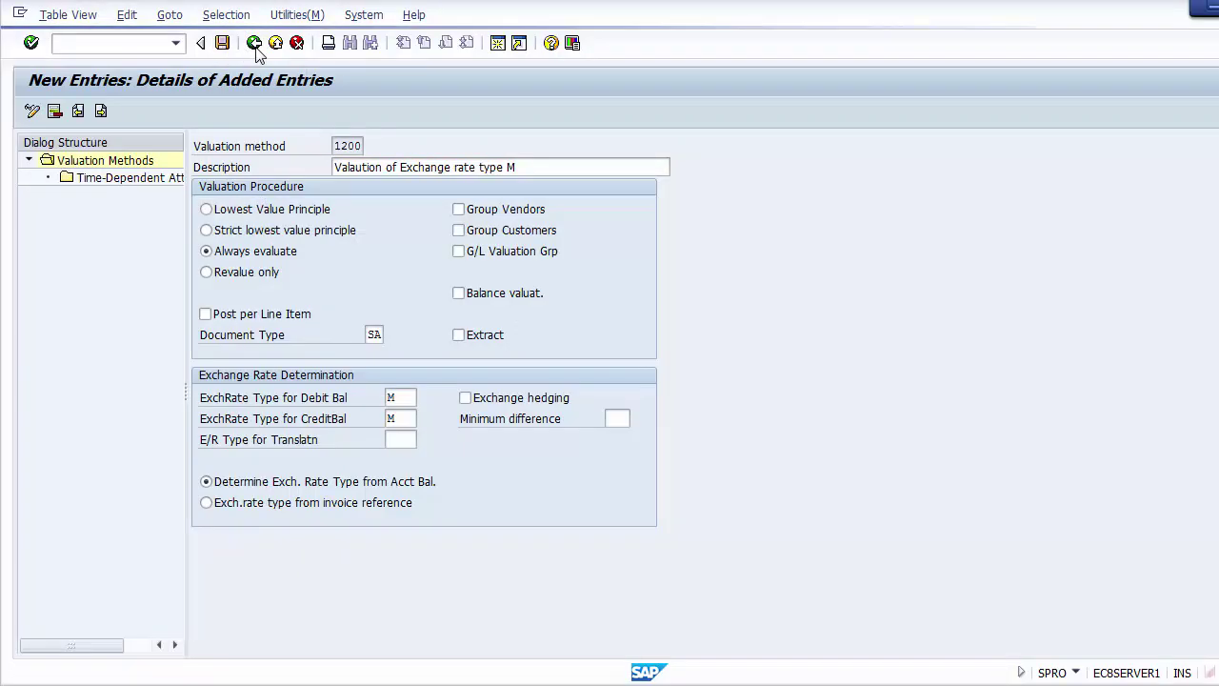
left_click(255, 44)
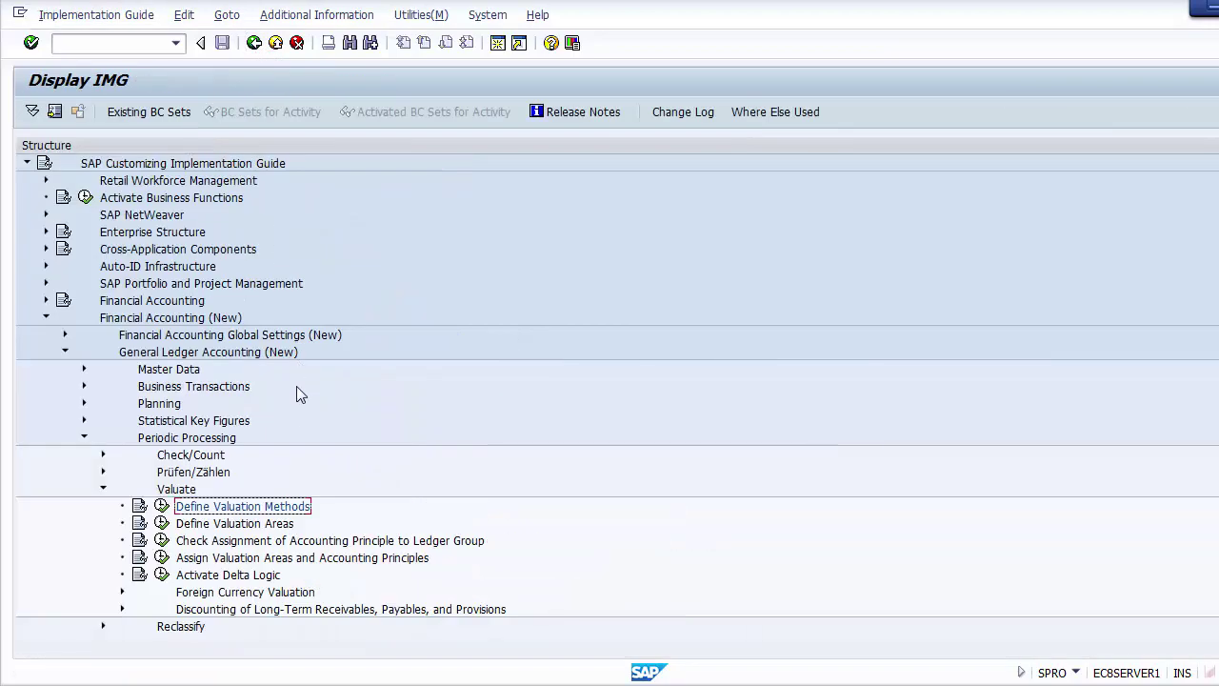
left_click(243, 525)
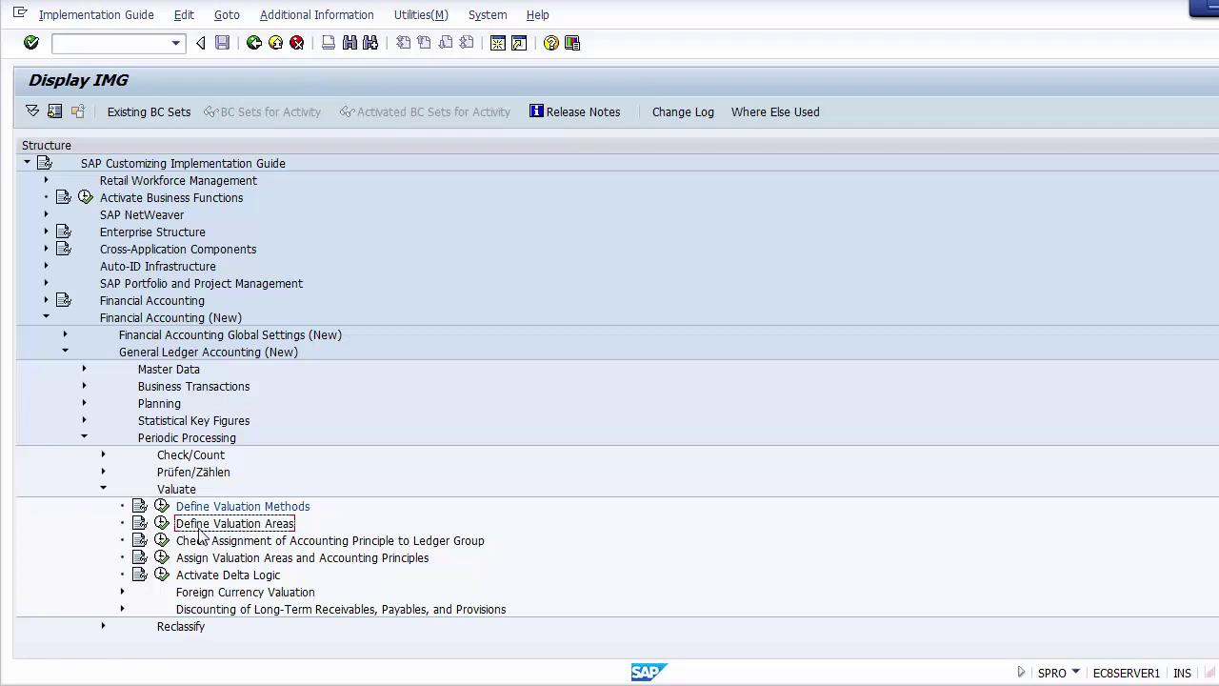
Execute Define Valuation Areas, review the existing FC and IA areas, and start a new entry
left_click(160, 525)
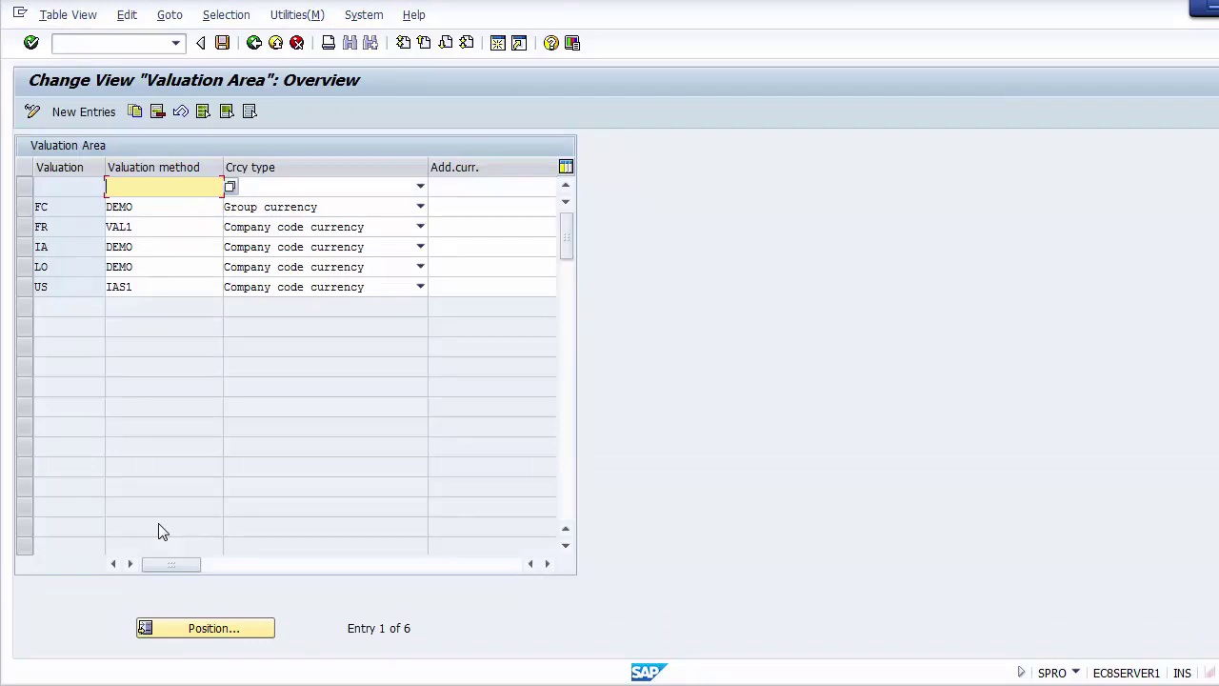
left_click(66, 210)
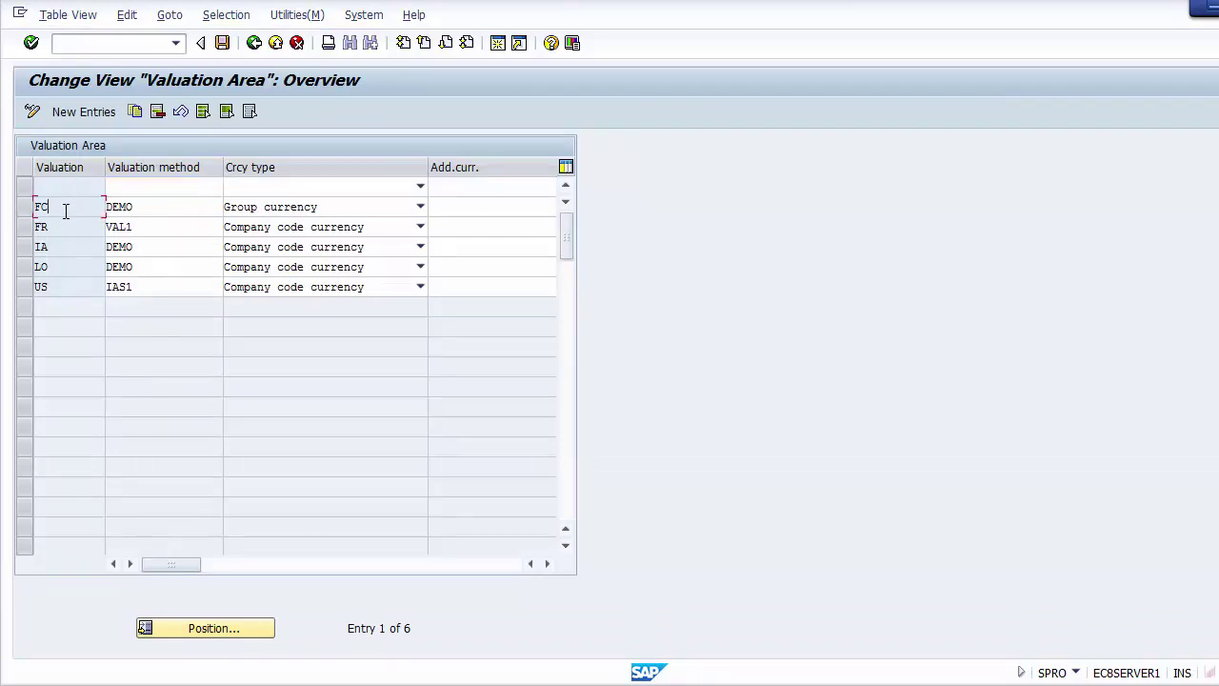
left_click(69, 247)
left_click(80, 112)
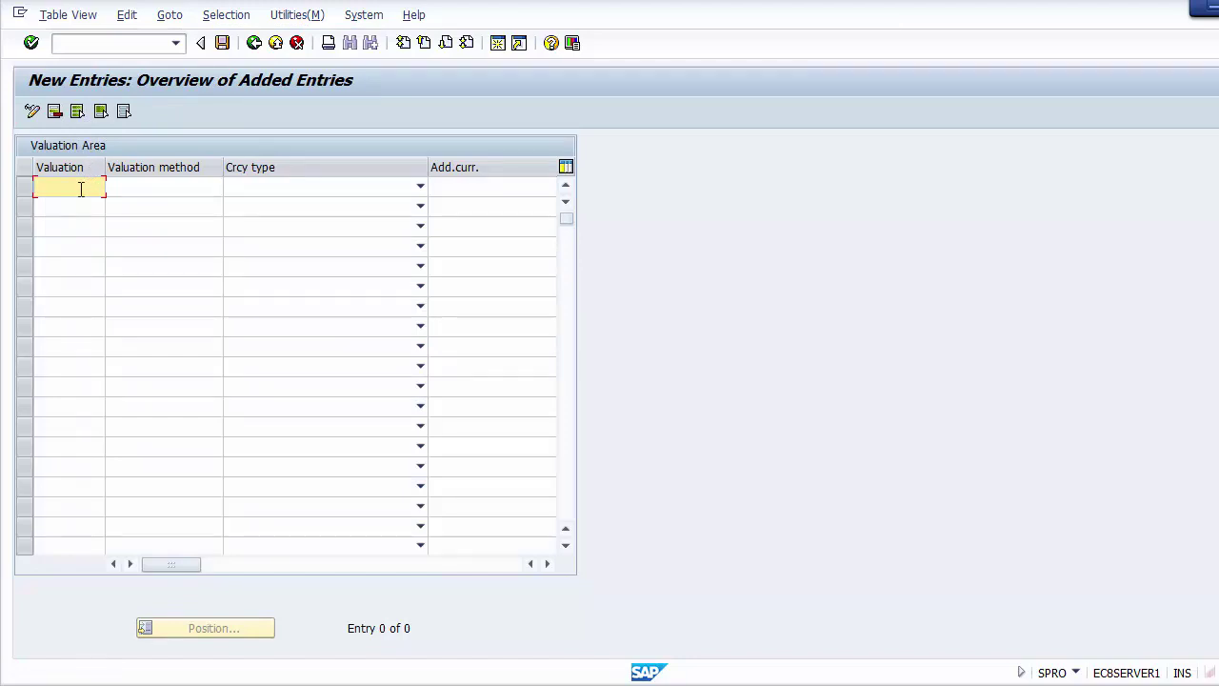
Enter valuation area ZZ with valuation method 1200 and currency type Company code currency
type("12")
key("BackSpace")
key("BackSpace")
type("ZZ")
left_click(142, 186)
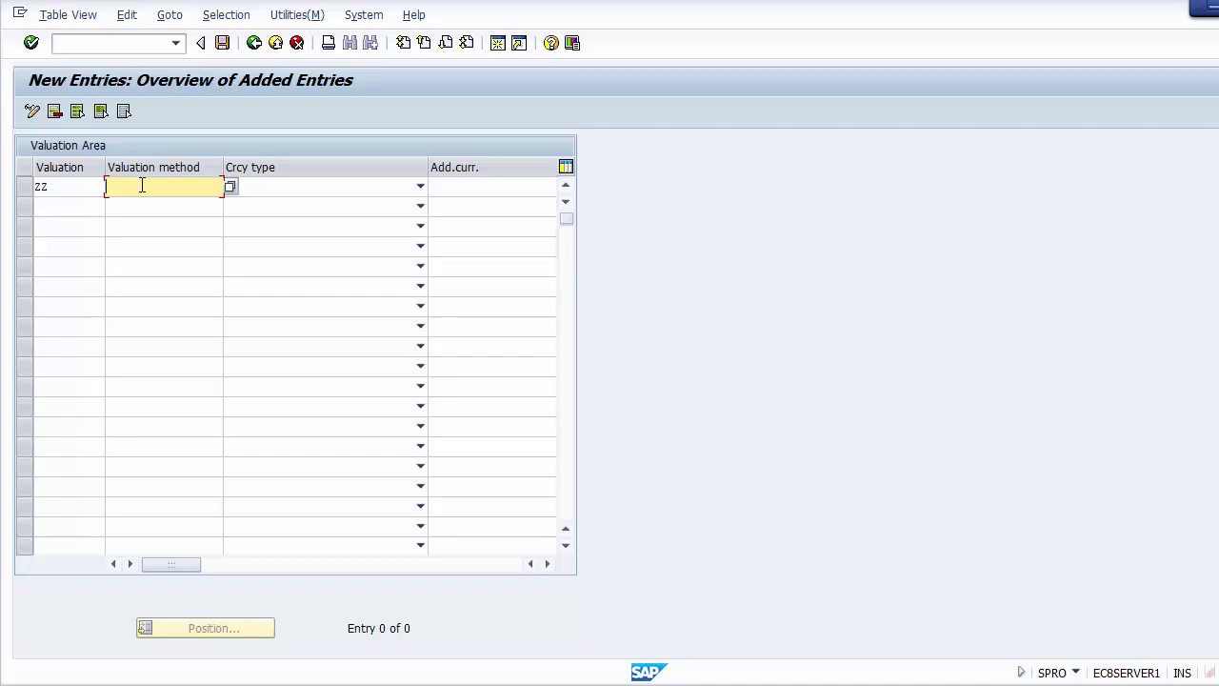
type("1200")
left_click(367, 187)
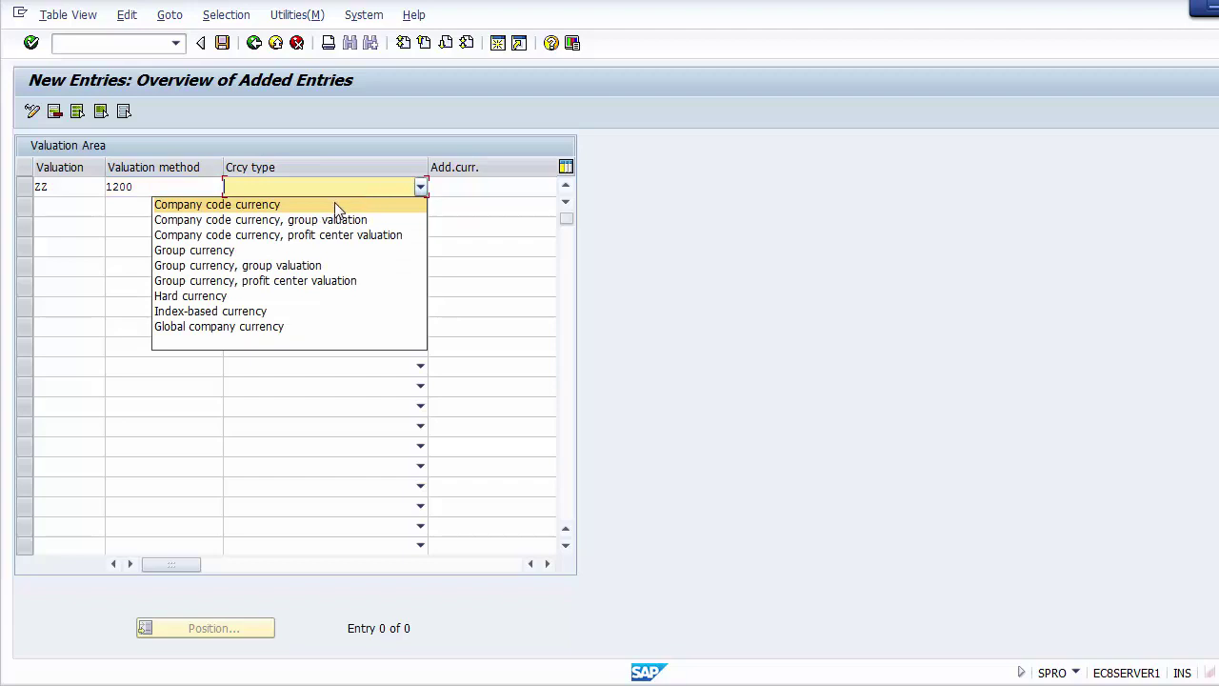
left_click(334, 204)
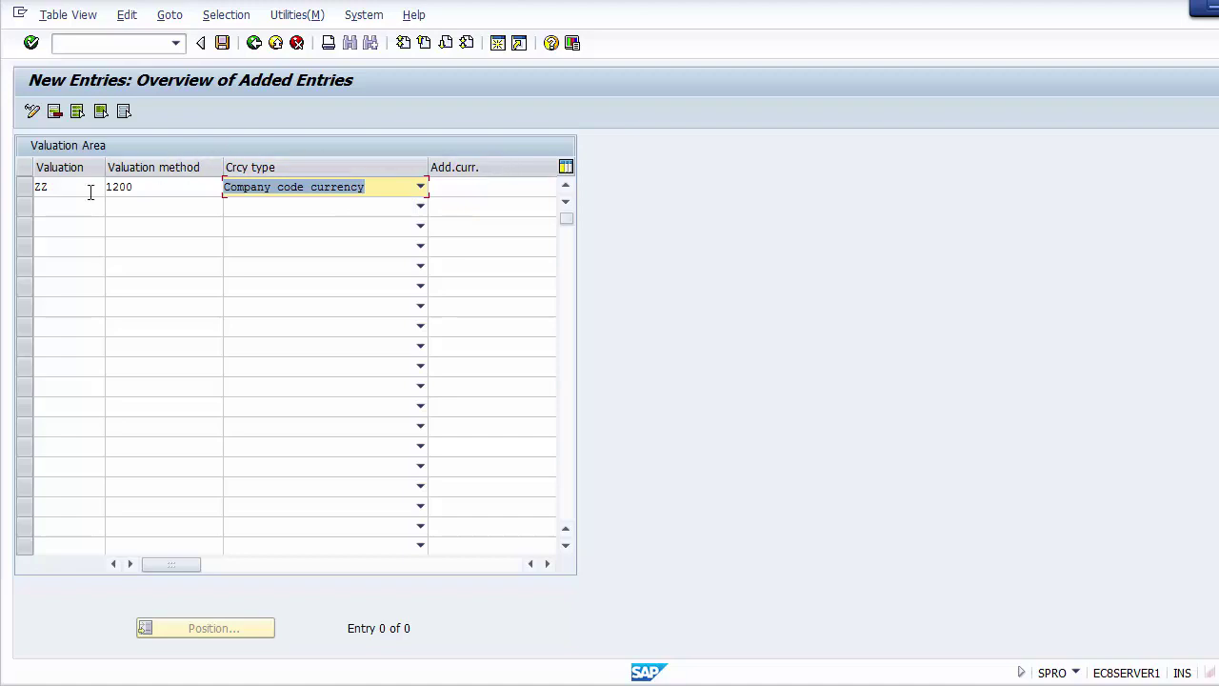
Save area ZZ to the FICO Configurations request, check it in the overview, and return to the IMG tree
left_click(221, 45)
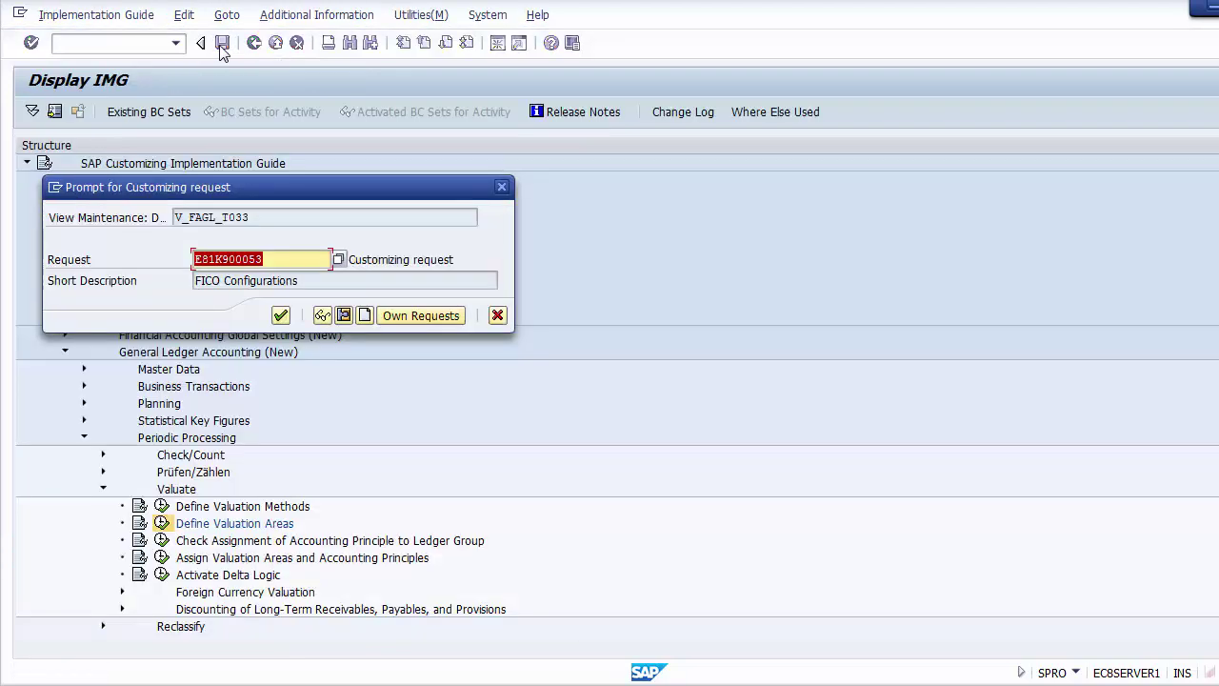
left_click(280, 315)
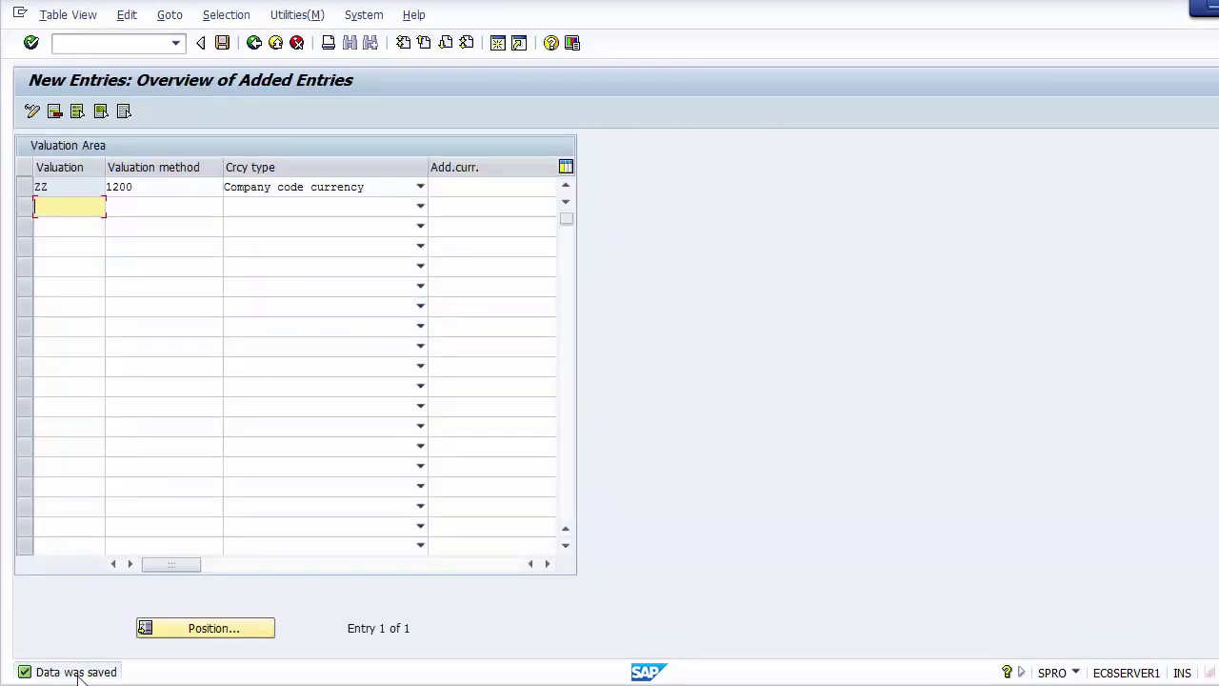
left_click(255, 42)
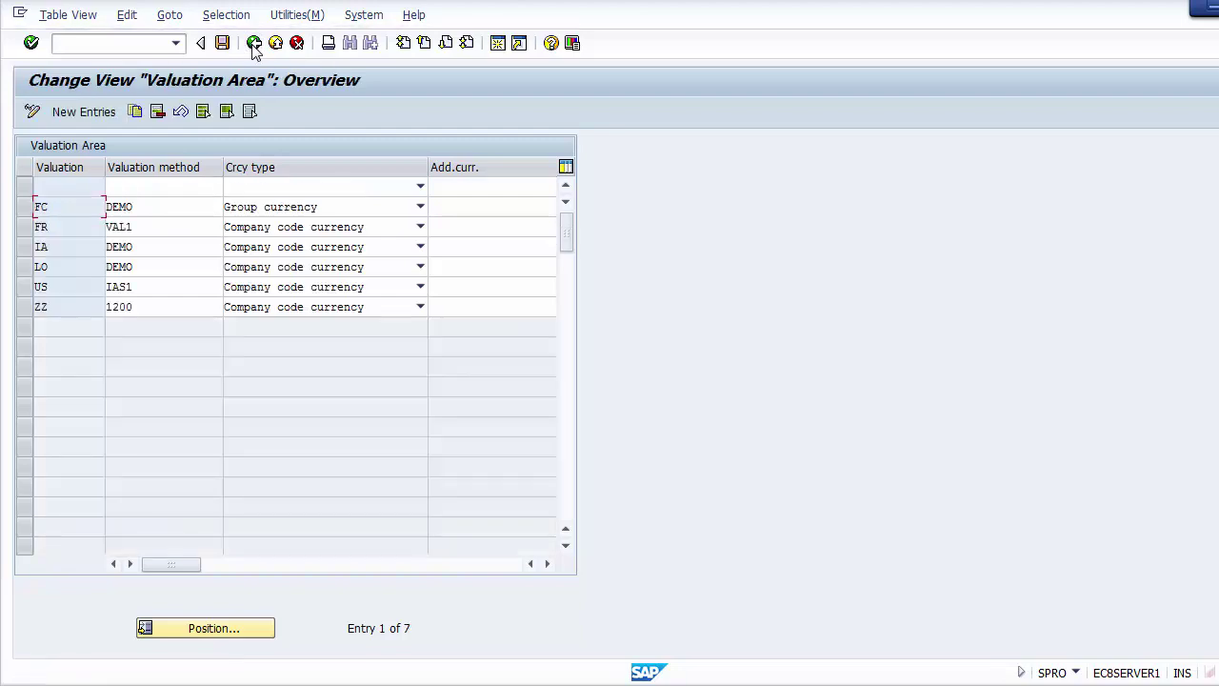
left_click(24, 307)
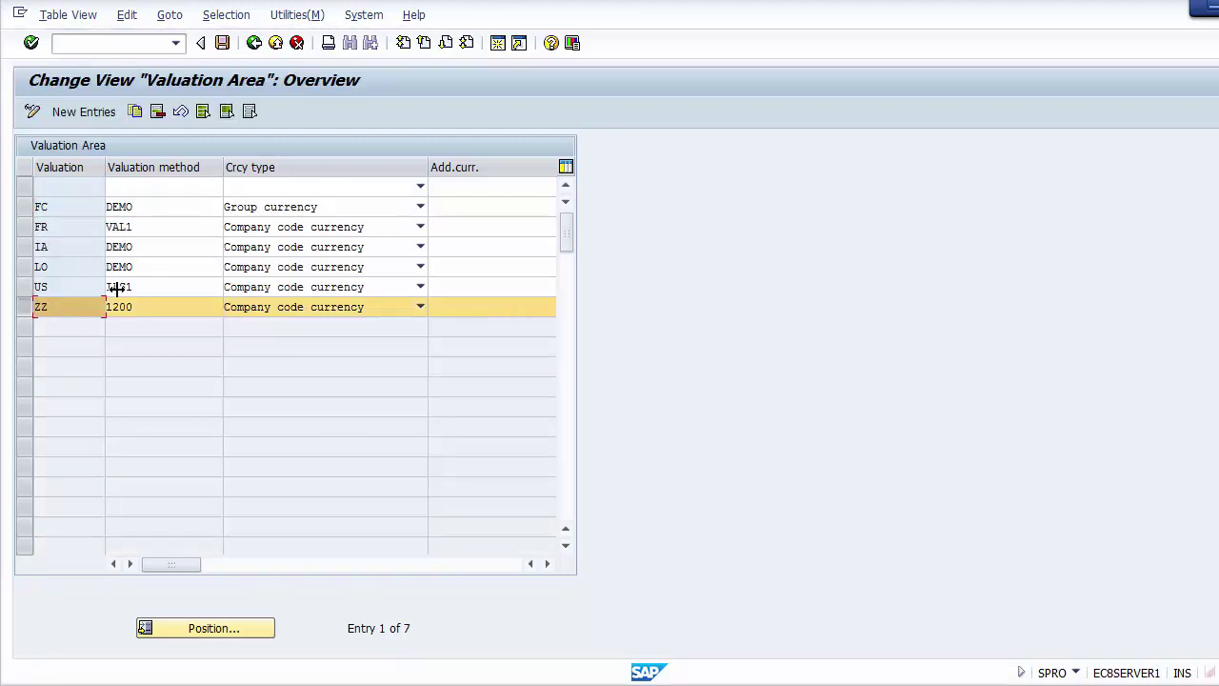
left_click(254, 43)
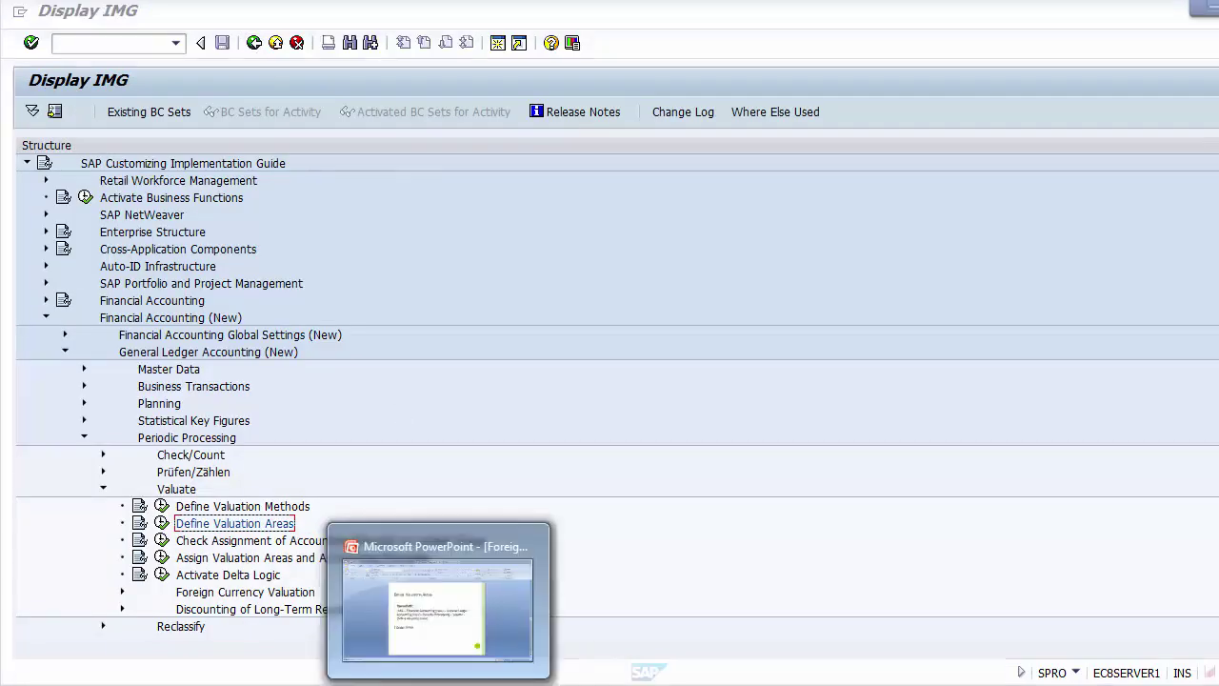
Bring up slide 12 (Define Accounting Principles) in PowerPoint, then collapse General Ledger Accounting (New) in SAP
left_click(441, 680)
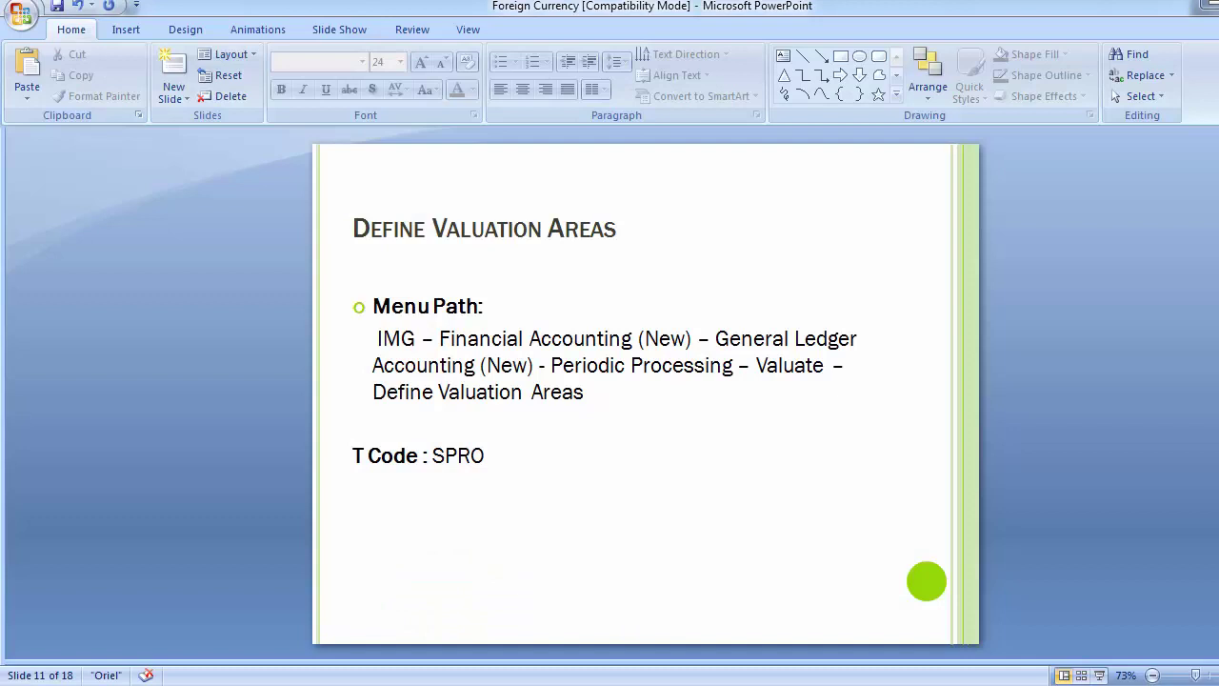
key("Page_Down")
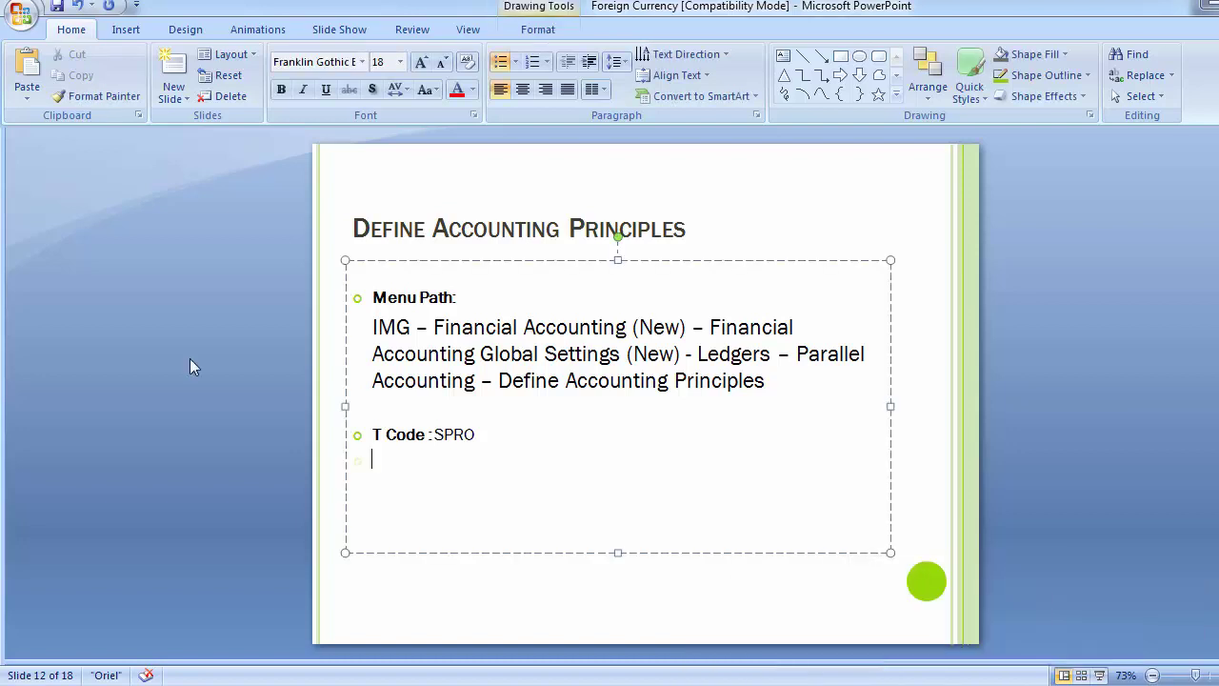
left_click(190, 359)
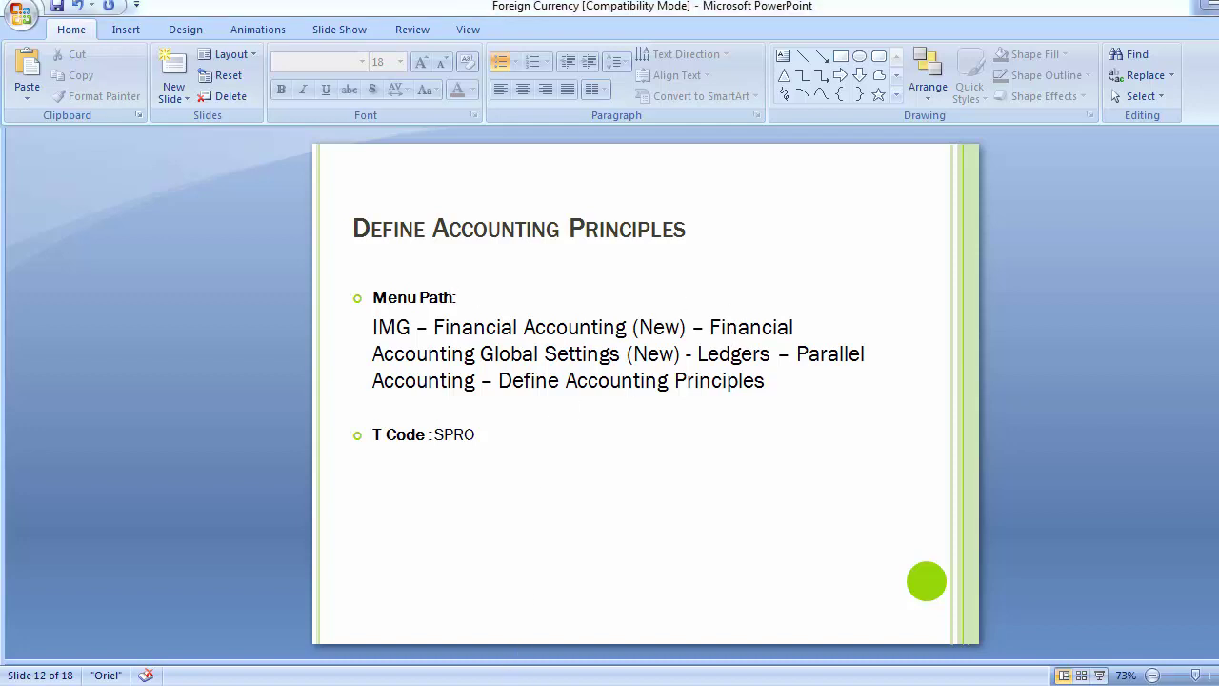
left_click(565, 596)
left_click(64, 352)
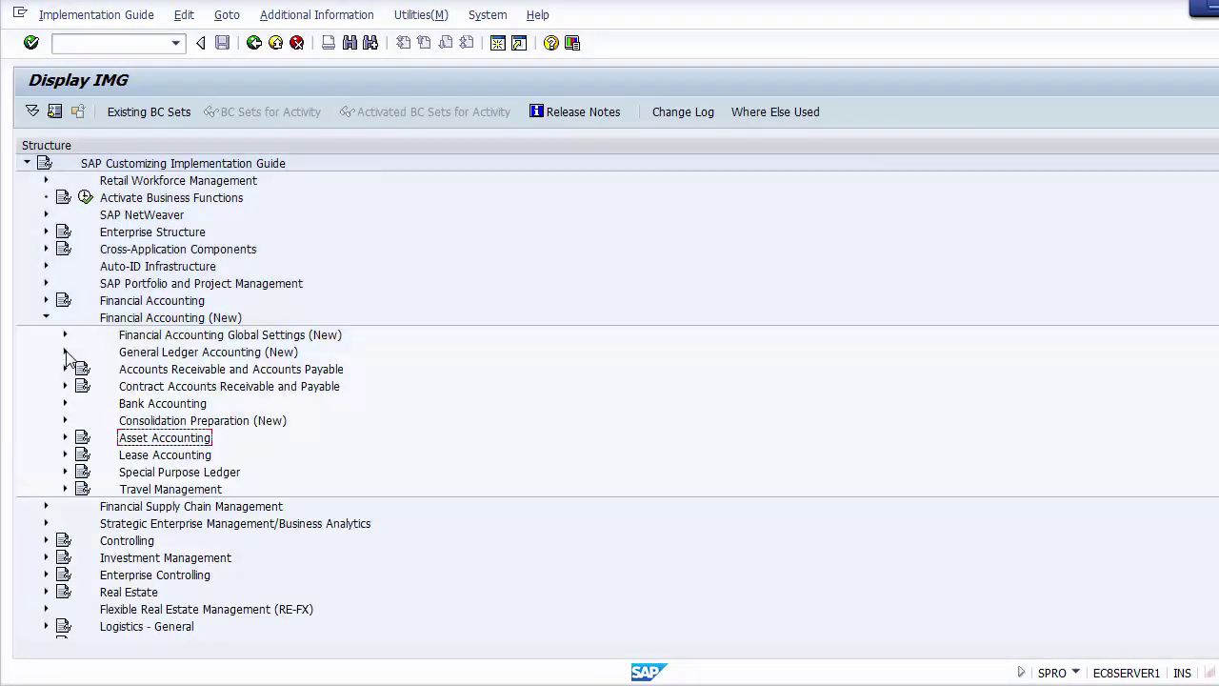
Follow Financial Accounting Global Settings (New) > Ledgers > Parallel Accounting and run Define Accounting Principles
left_click(65, 335)
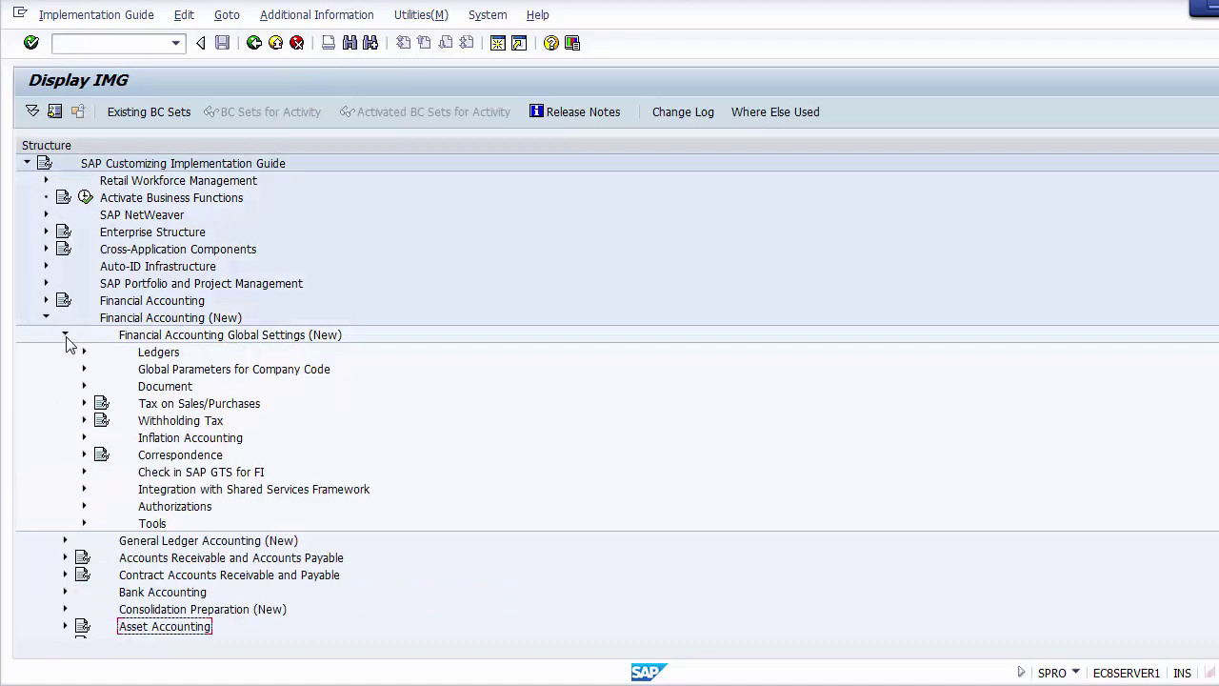
key("alt+Tab")
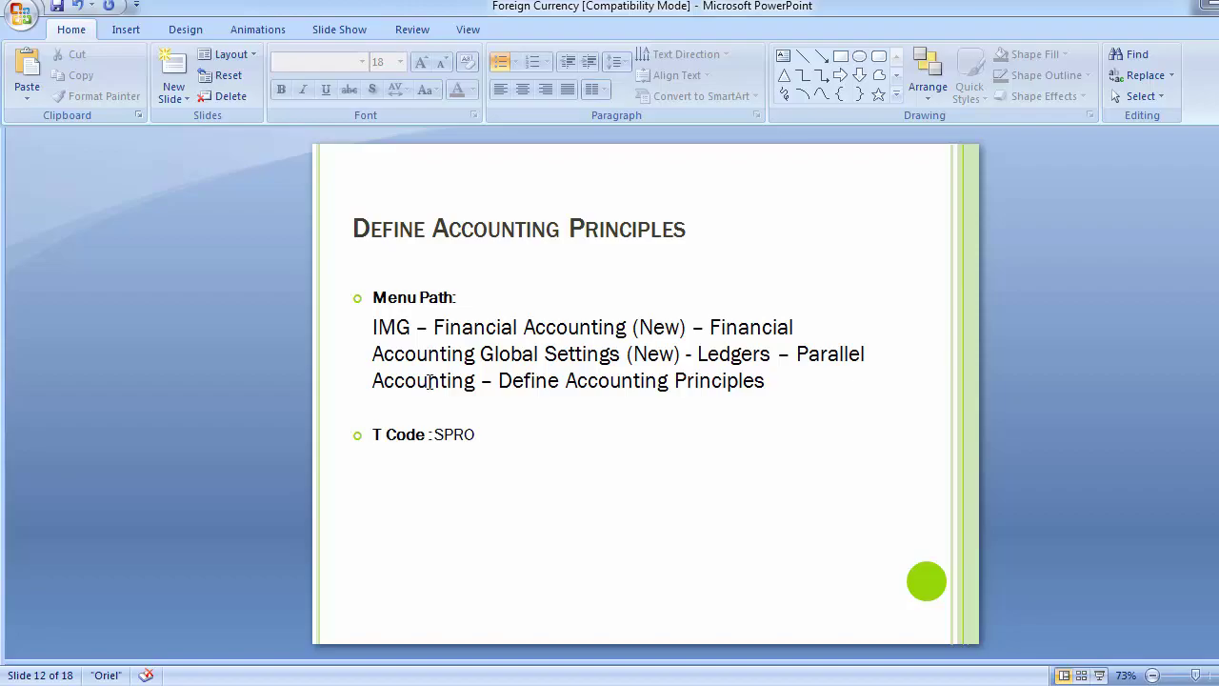
key("alt+Tab")
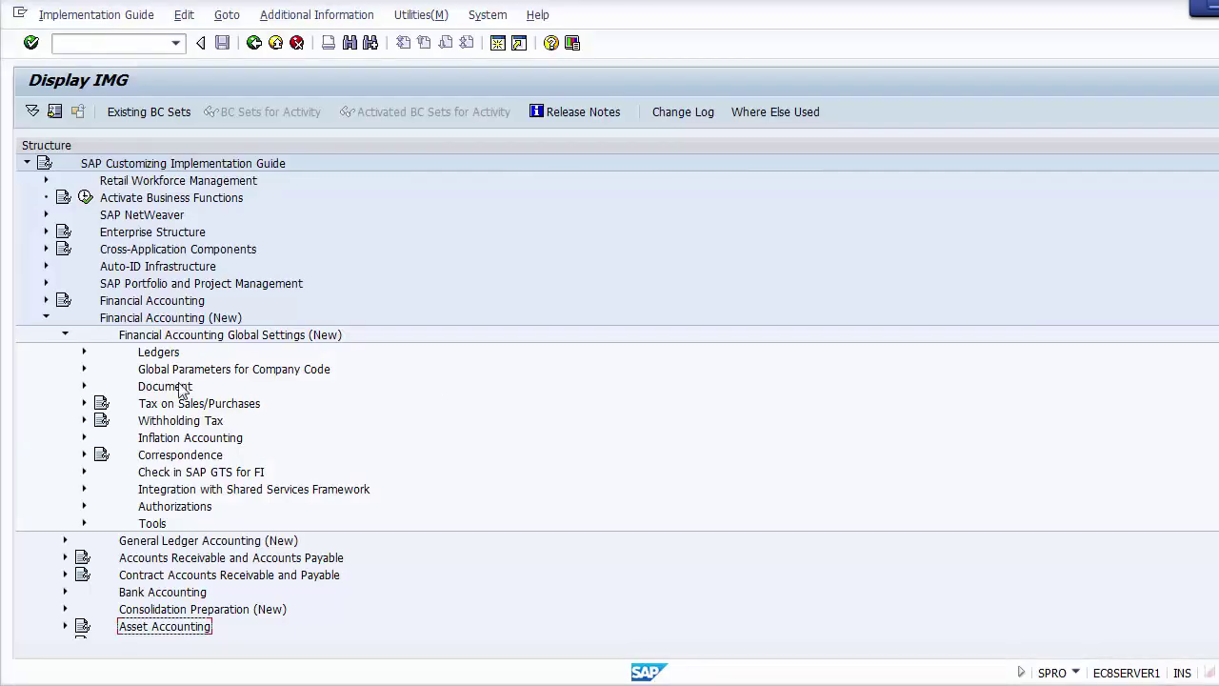
left_click(84, 352)
left_click(103, 420)
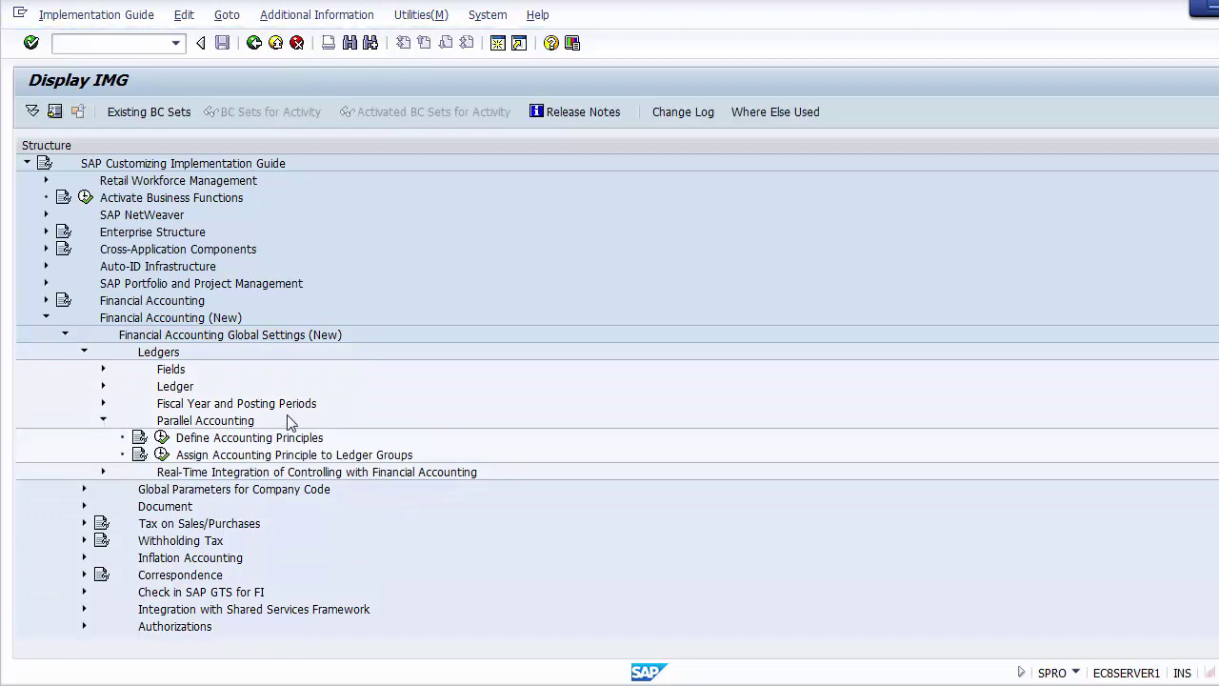
left_click(278, 440)
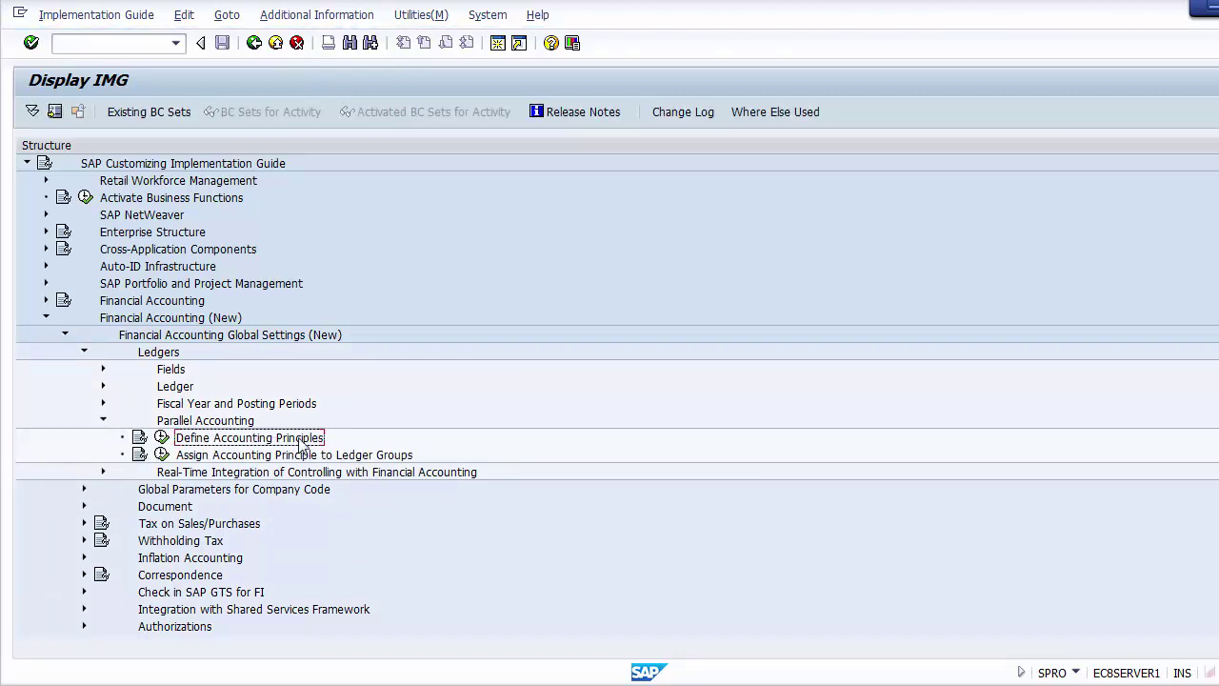
left_click(162, 440)
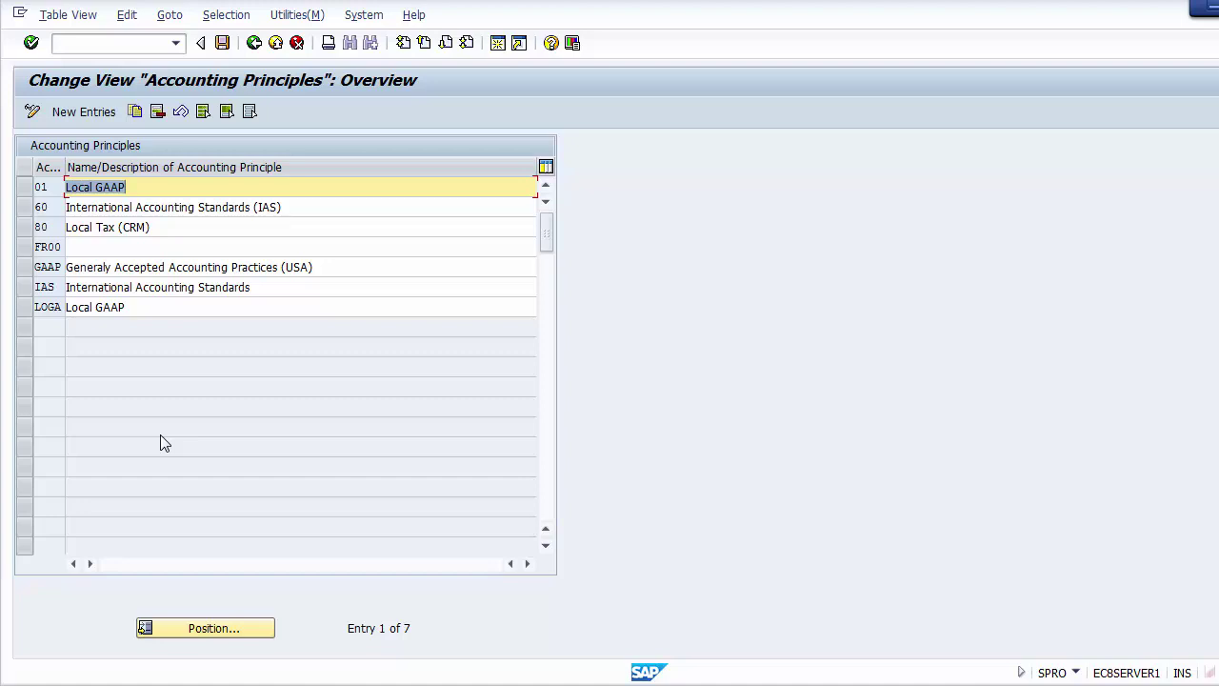
Start a new accounting principle USGP, discard it, and review the existing 80, IAS and 01 entries
left_click(76, 116)
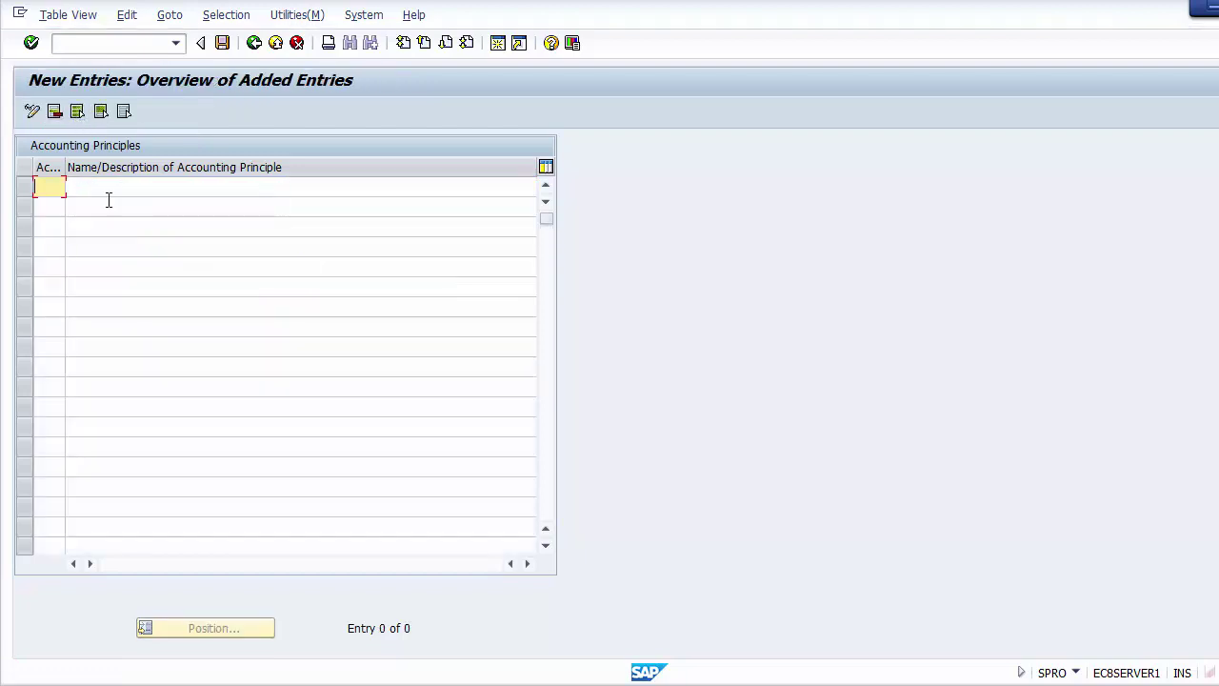
type("USGP")
key("BackSpace")
key("BackSpace")
key("BackSpace")
key("BackSpace")
left_click(254, 43)
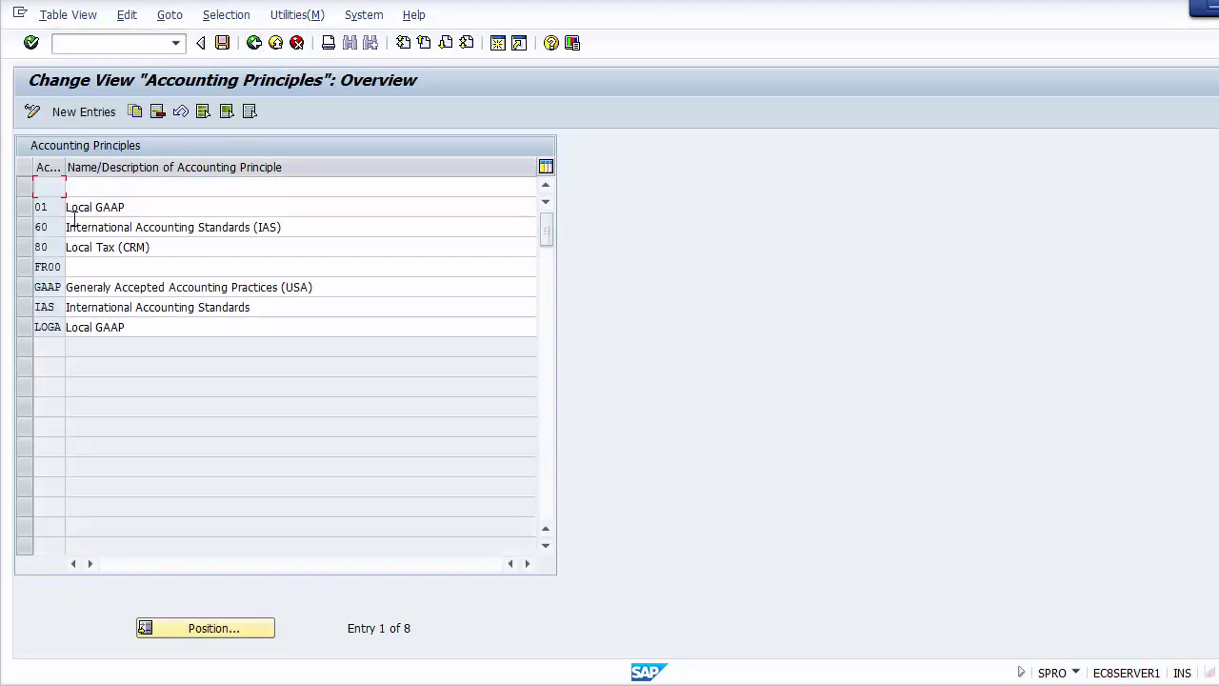
left_click(51, 250)
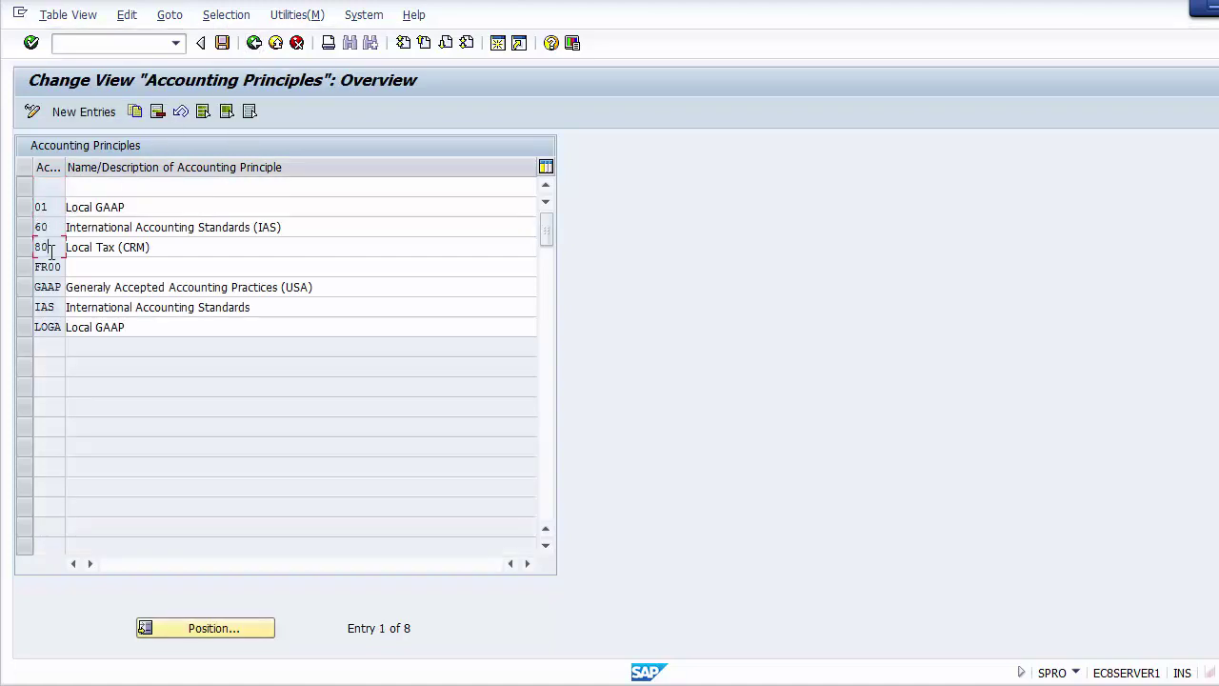
left_click(51, 307)
left_click(21, 210)
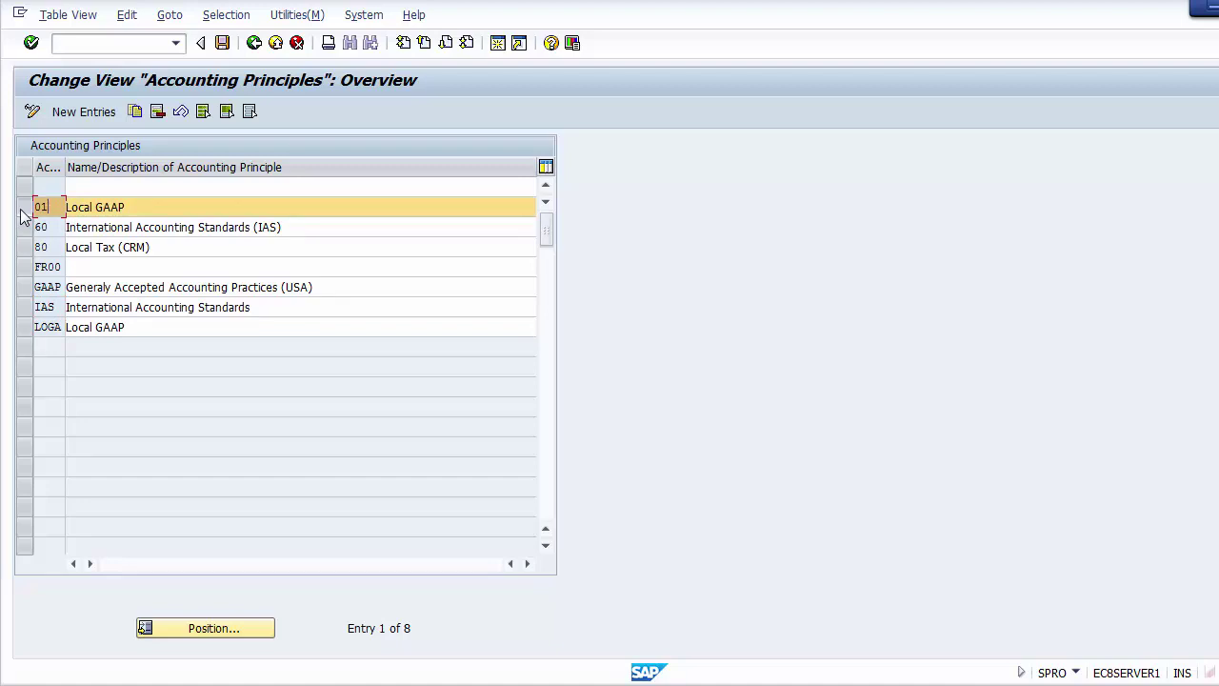
Discard another blank principle entry, then exit saving changes to the FICO Configurations request
left_click(79, 119)
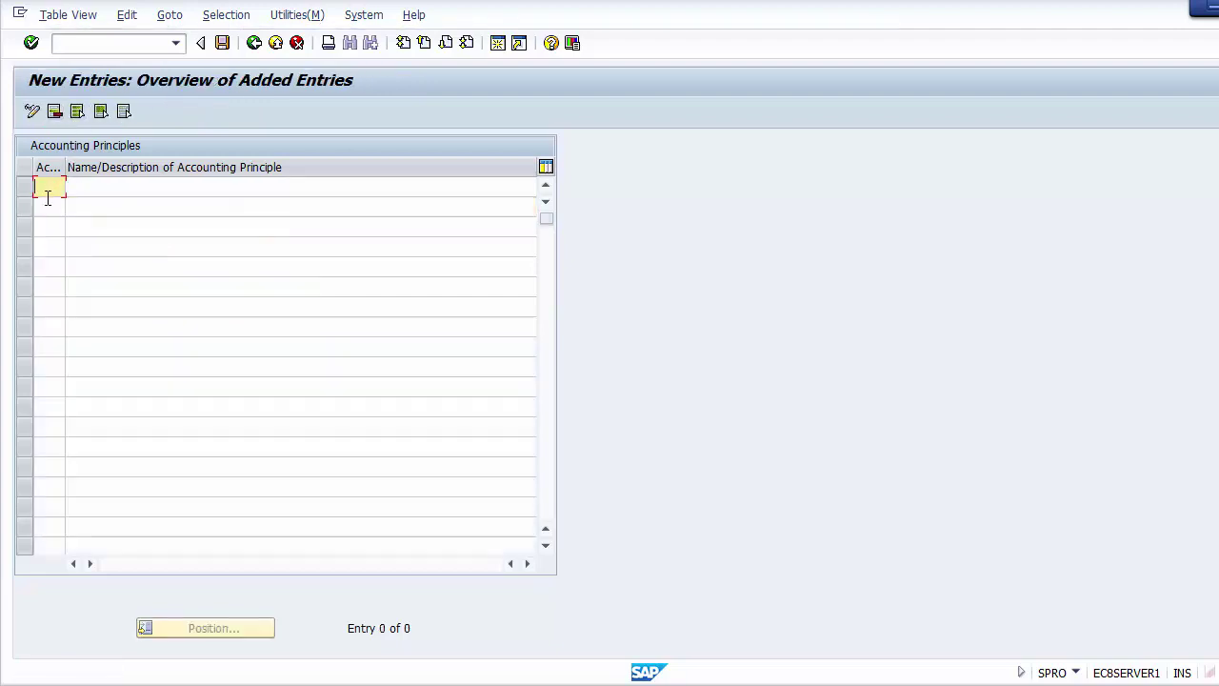
left_click_drag(64, 168, 179, 176)
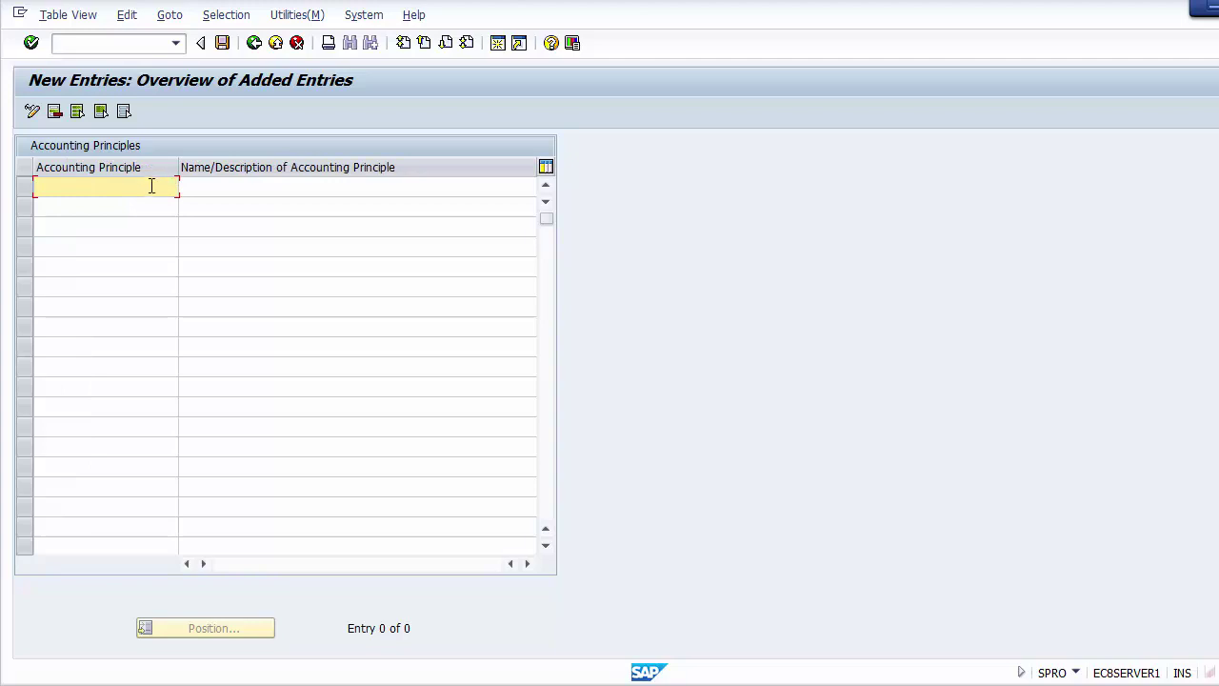
left_click(205, 189)
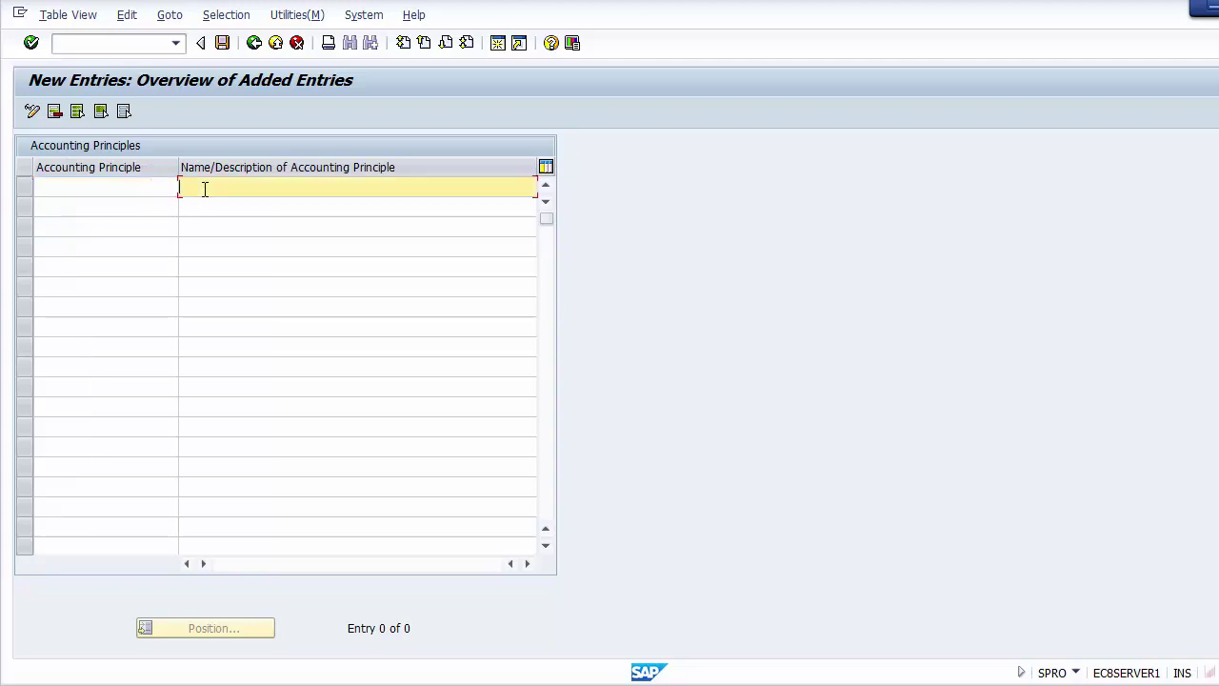
left_click(254, 43)
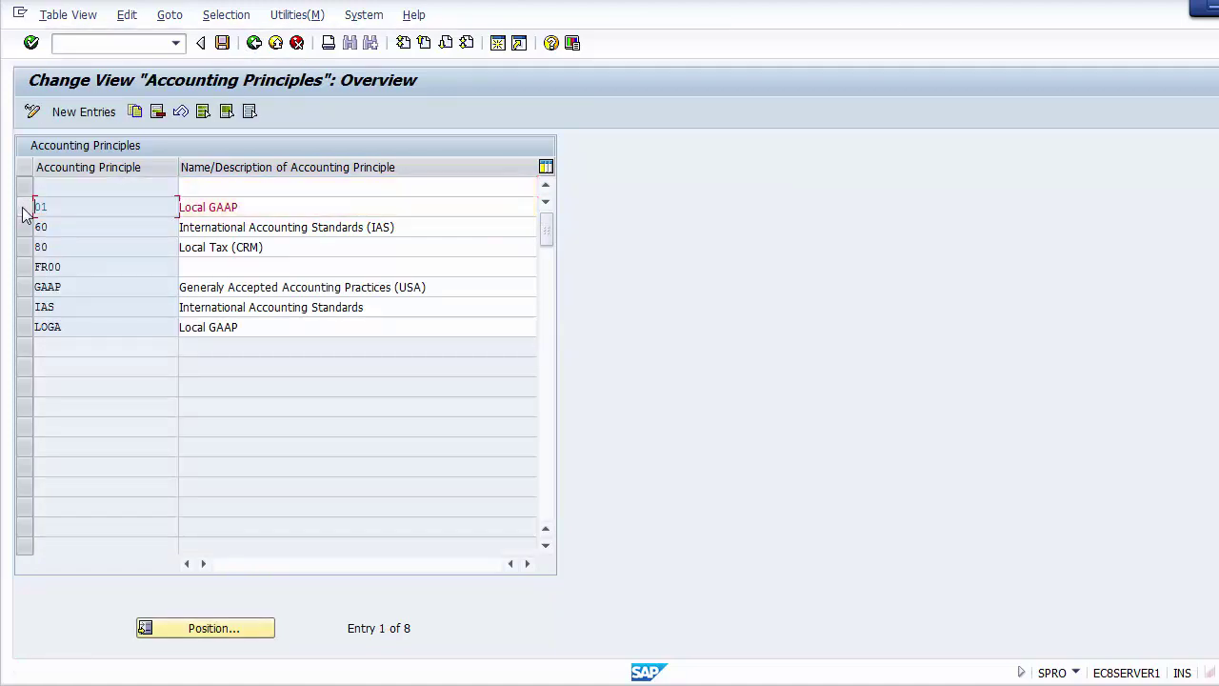
left_click(254, 44)
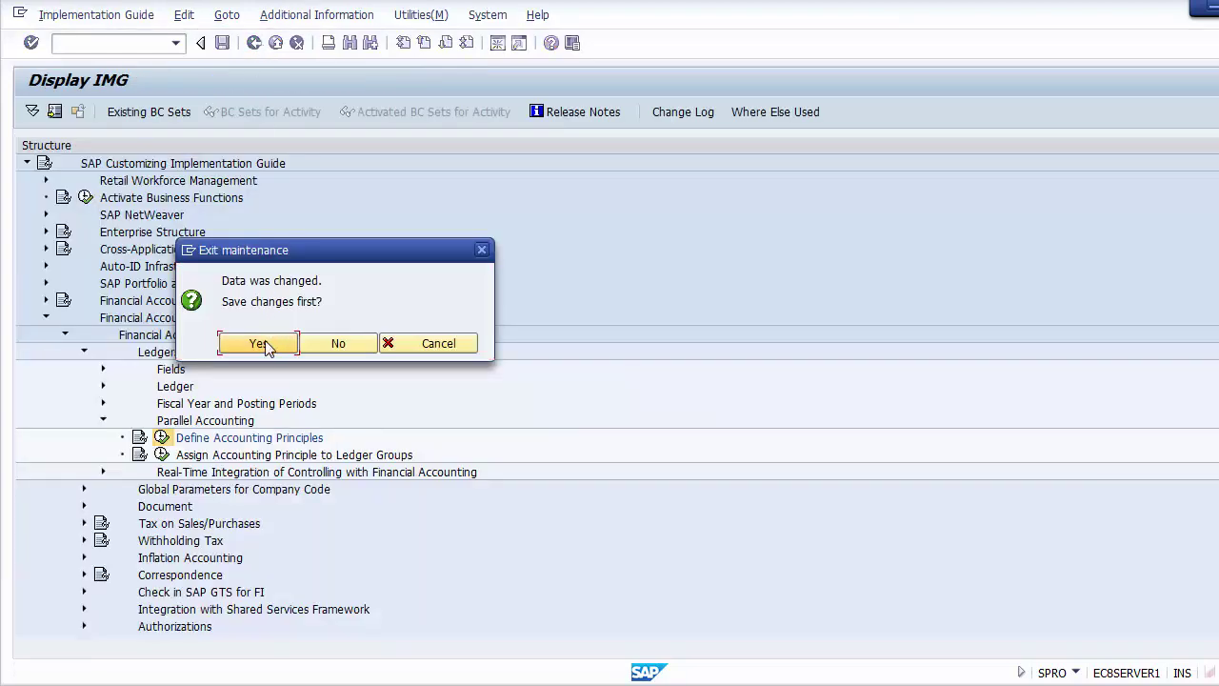
left_click(264, 347)
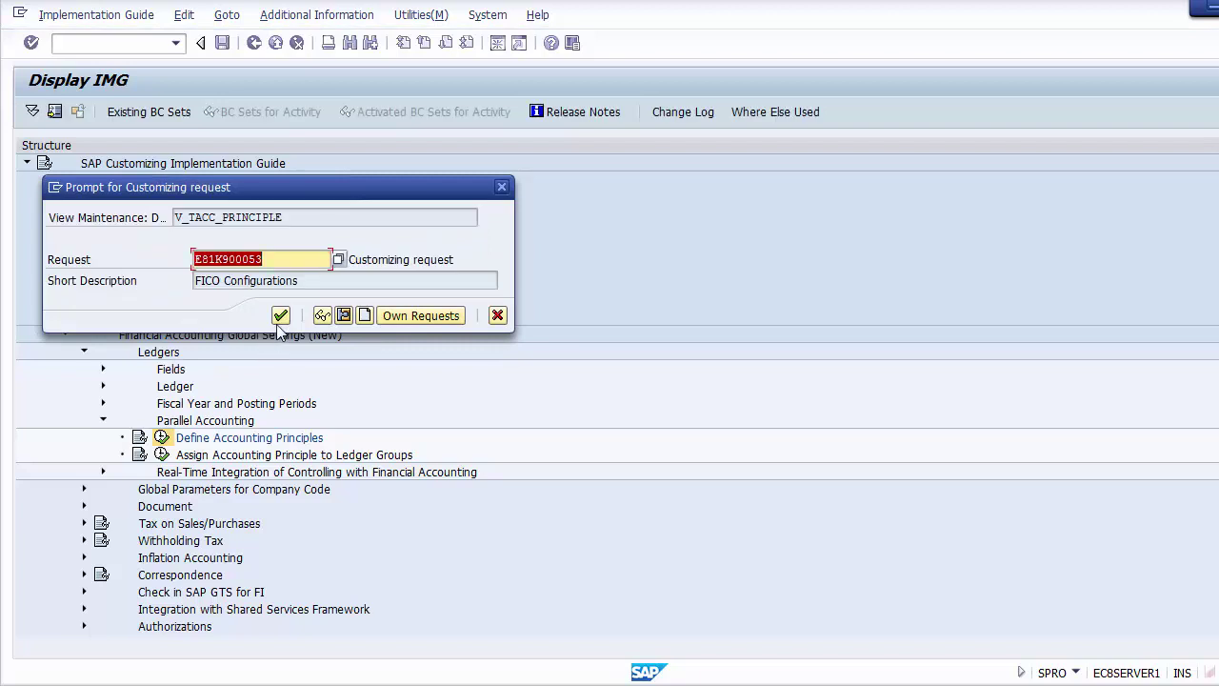
left_click(280, 315)
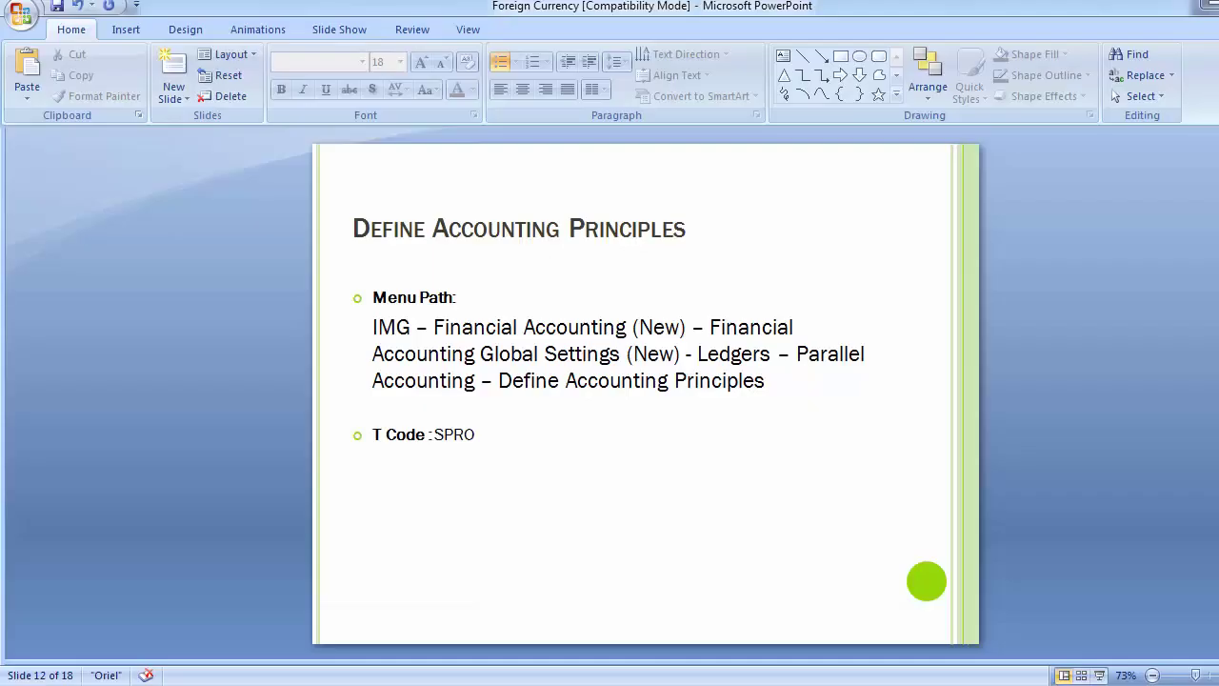
Move to slide 13 on assigning accounting principles to ledger groups, then return to SAP
key("Page_Down")
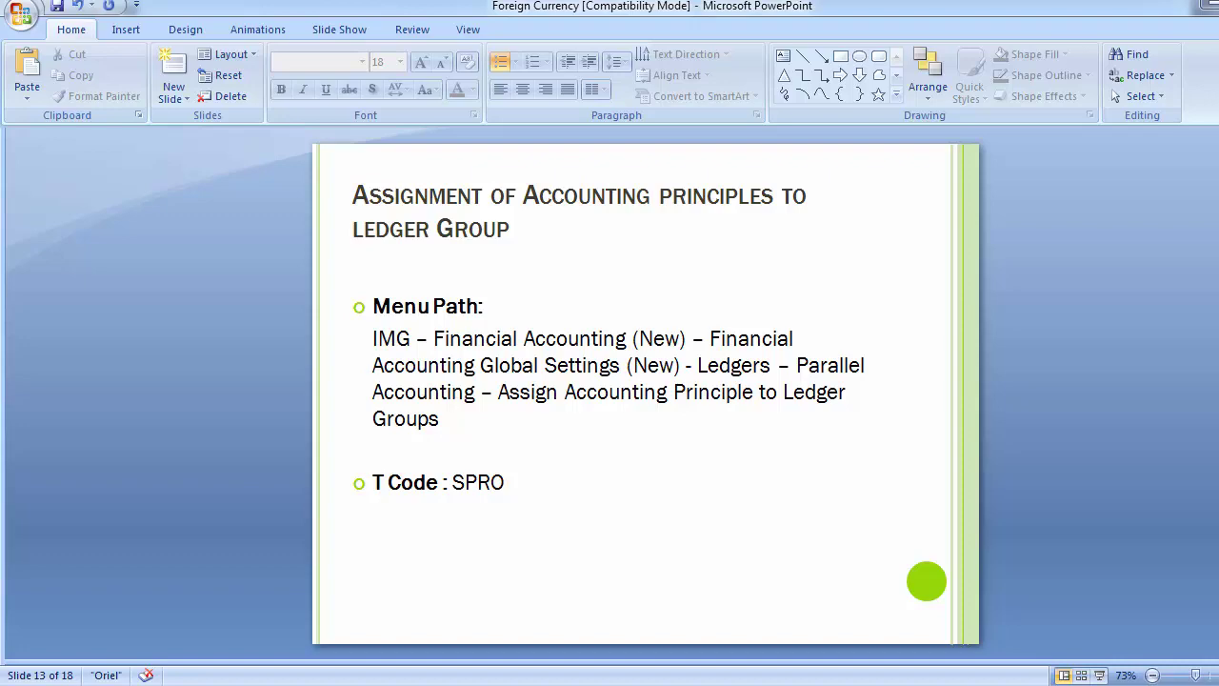
key("alt+Tab")
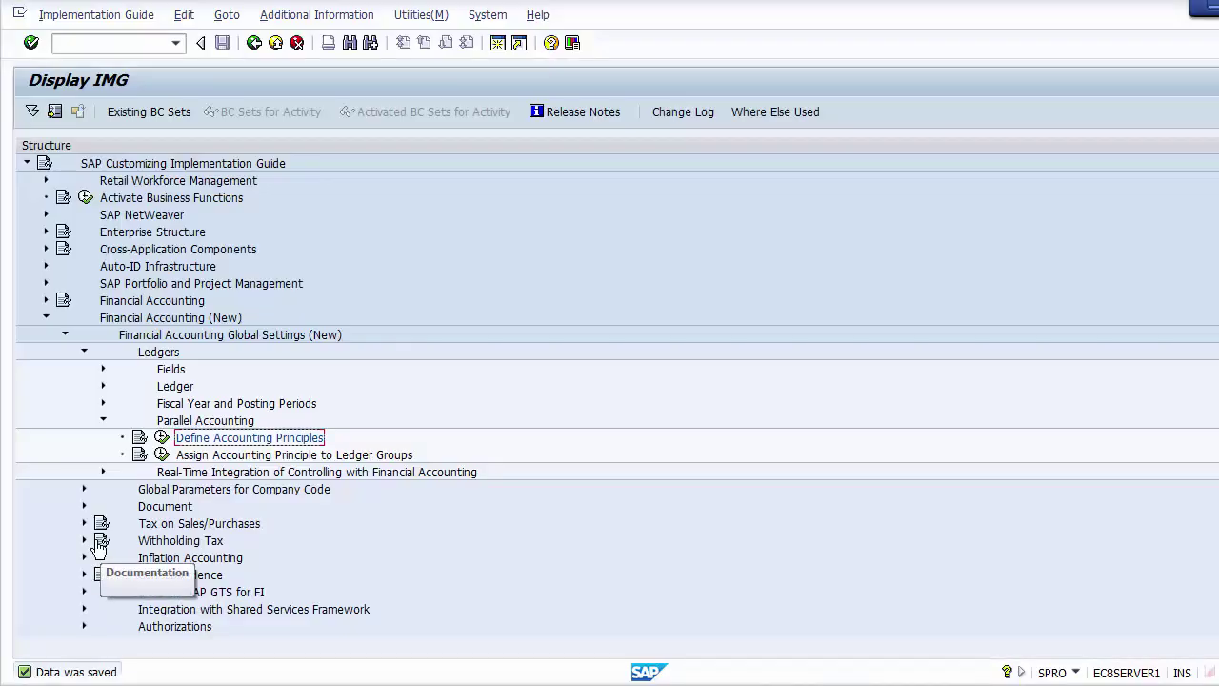
Run Define Ledger Group under Ledger and review the 0L Leading Ledger, 1F France and BZ Brazil rows
left_click(103, 420)
left_click(103, 385)
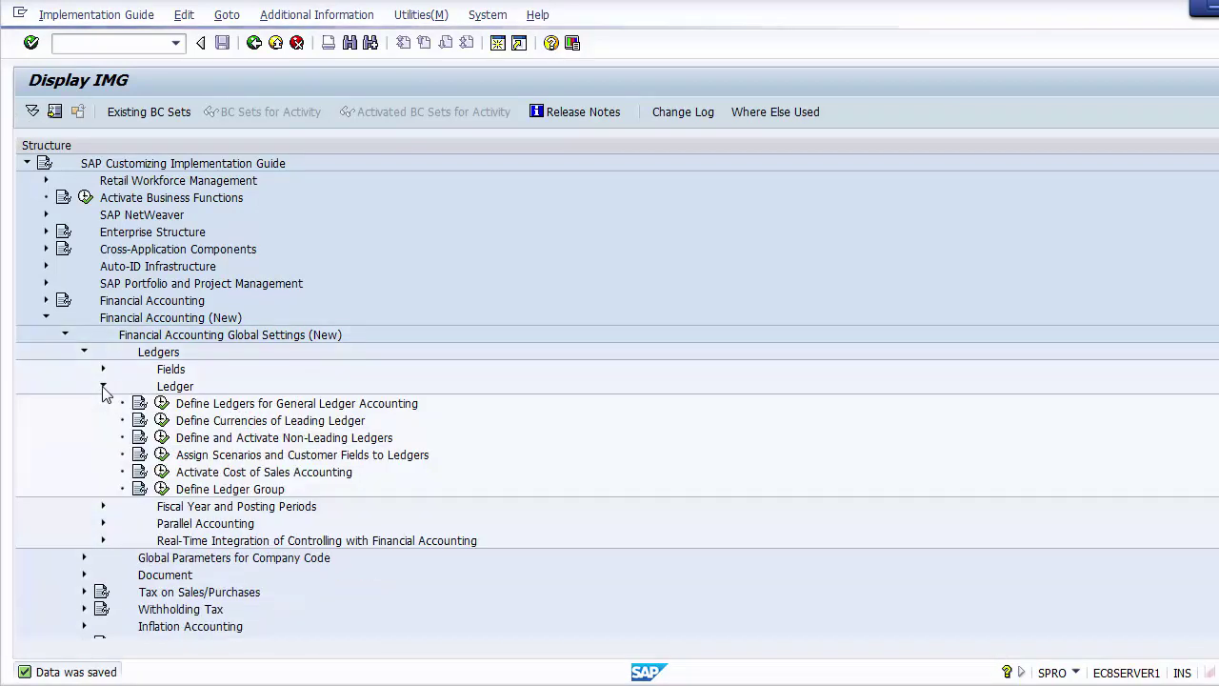
left_click(263, 492)
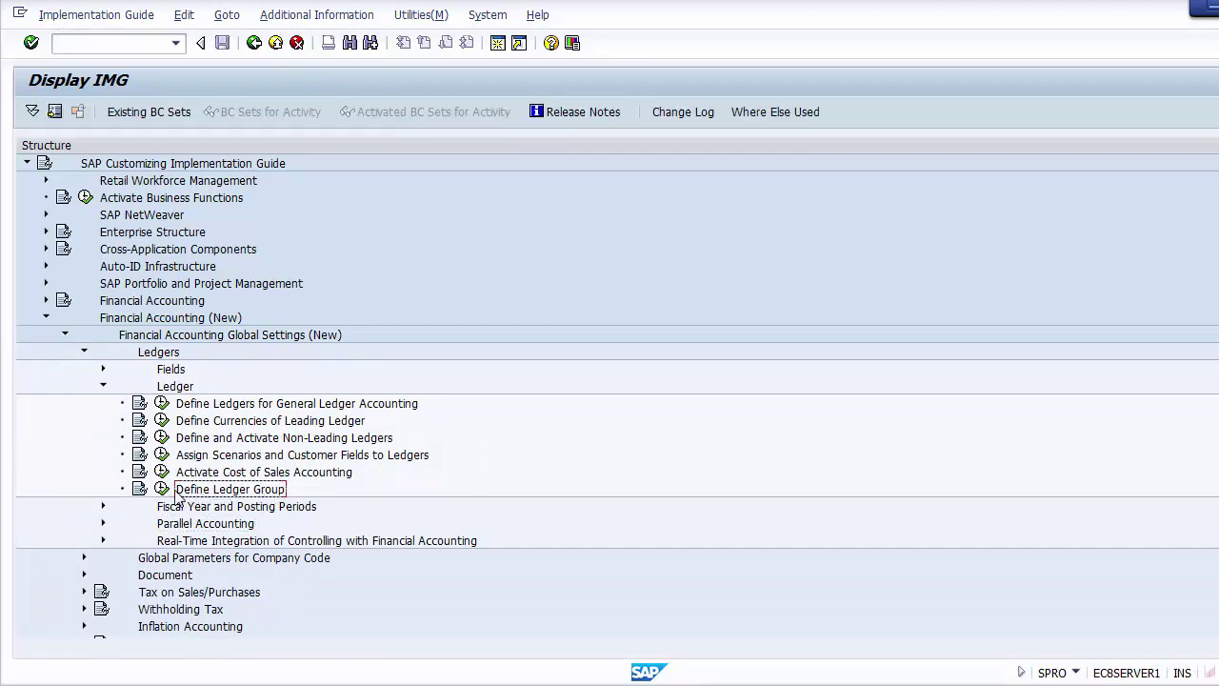
left_click(161, 490)
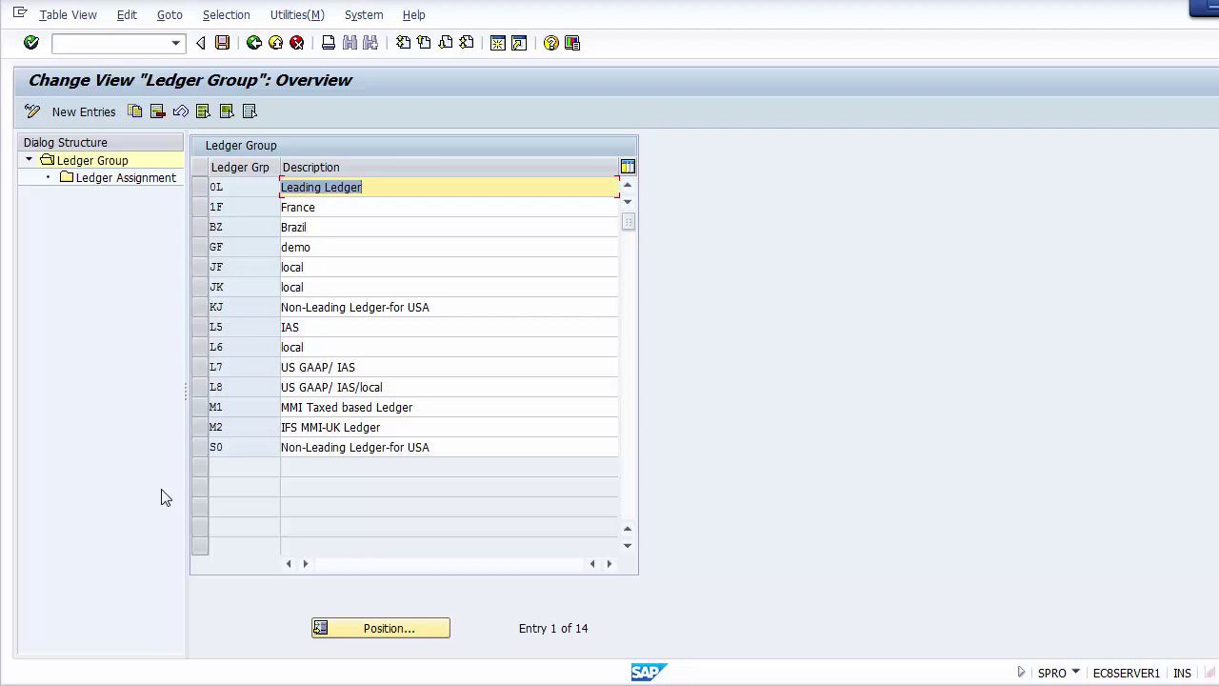
left_click(200, 189)
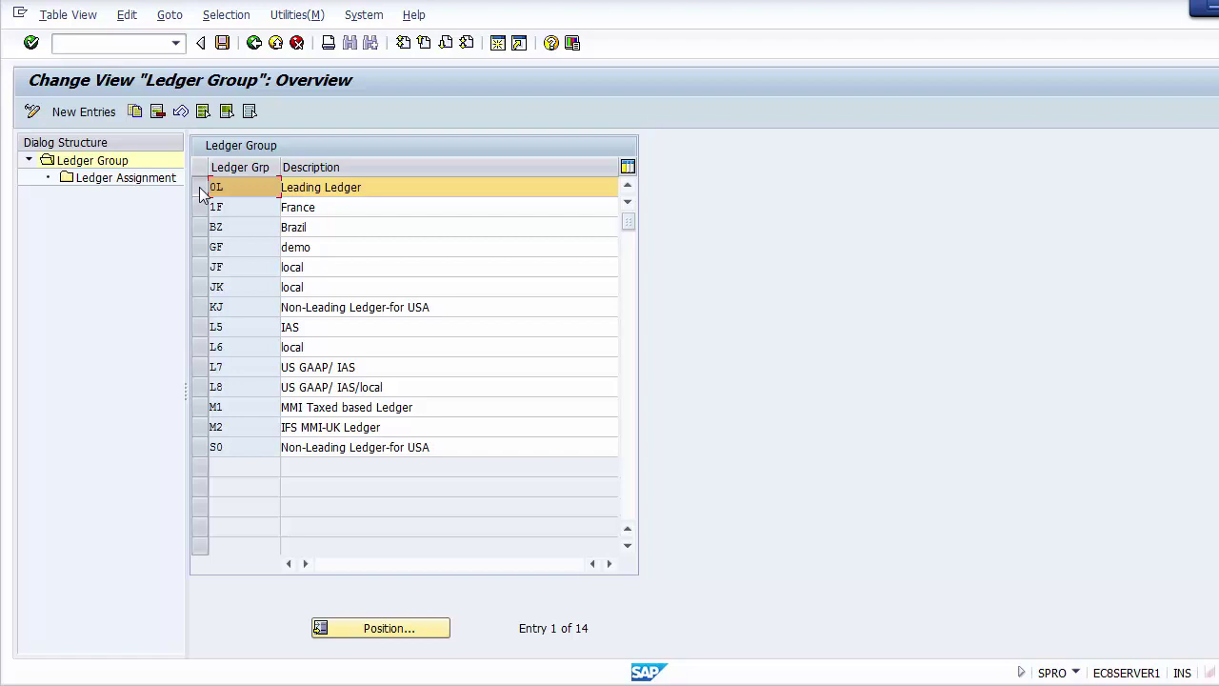
left_click(201, 188)
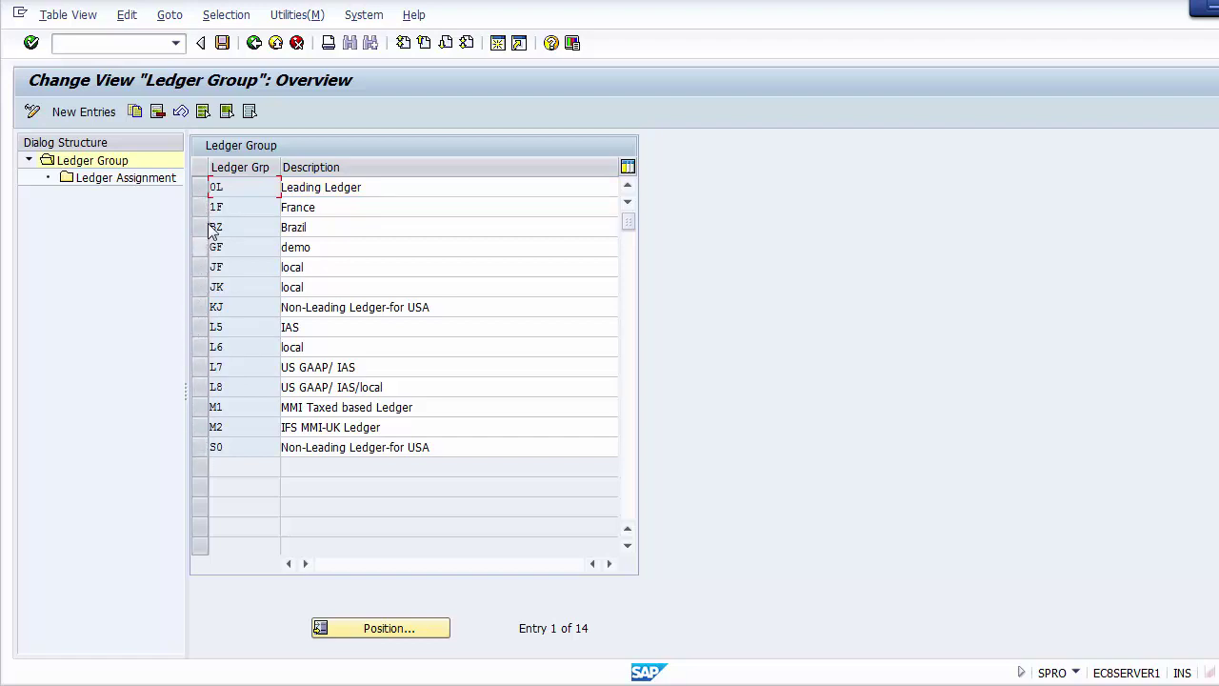
left_click_drag(202, 206, 201, 229)
left_click(201, 188)
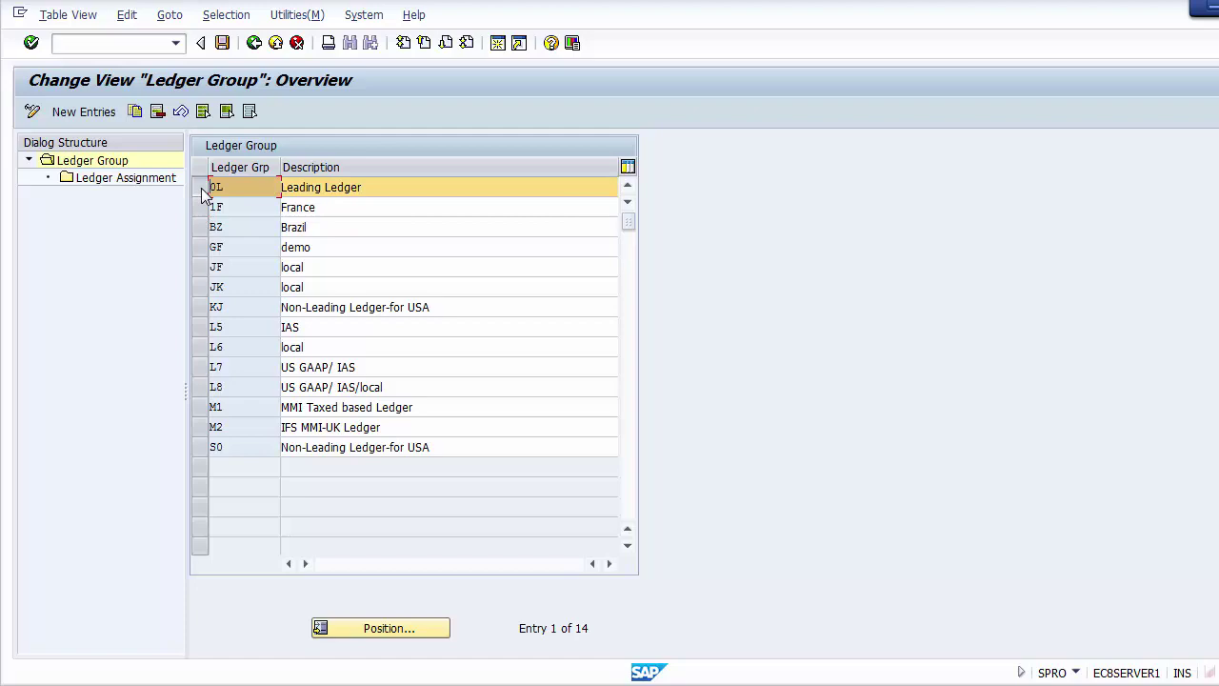
Leave the ledger groups and select Assign Accounting Principle to Ledger Groups under Parallel Accounting
left_click(253, 43)
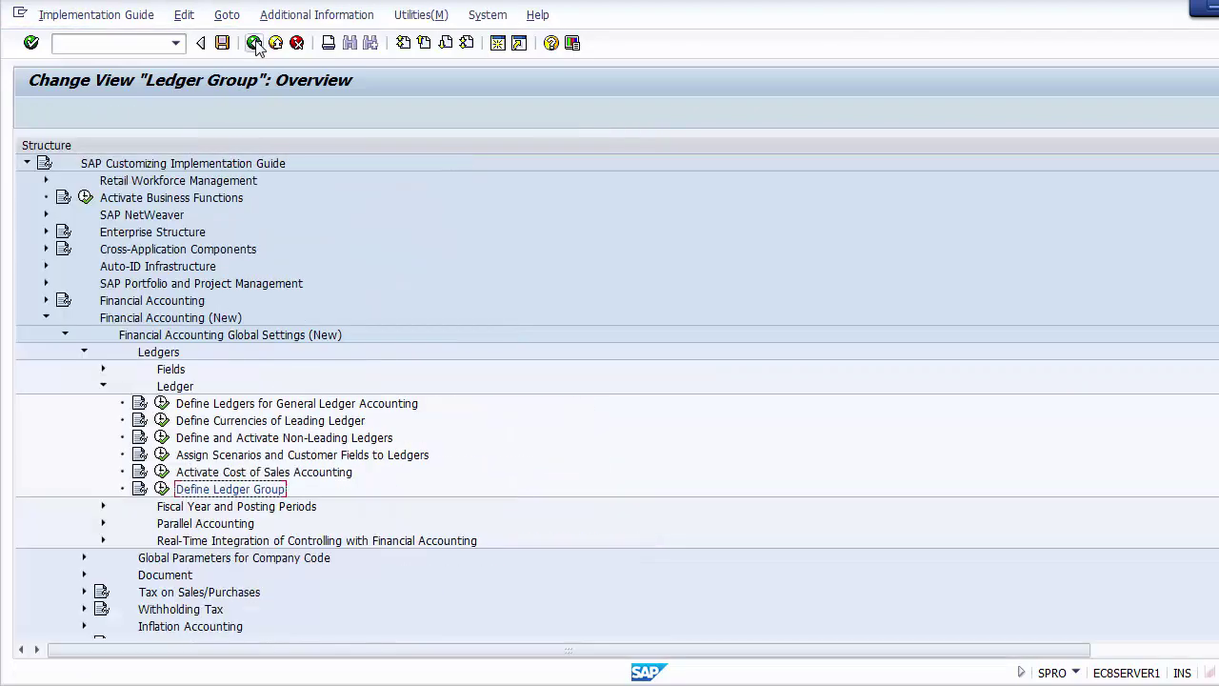
left_click(103, 386)
left_click(103, 420)
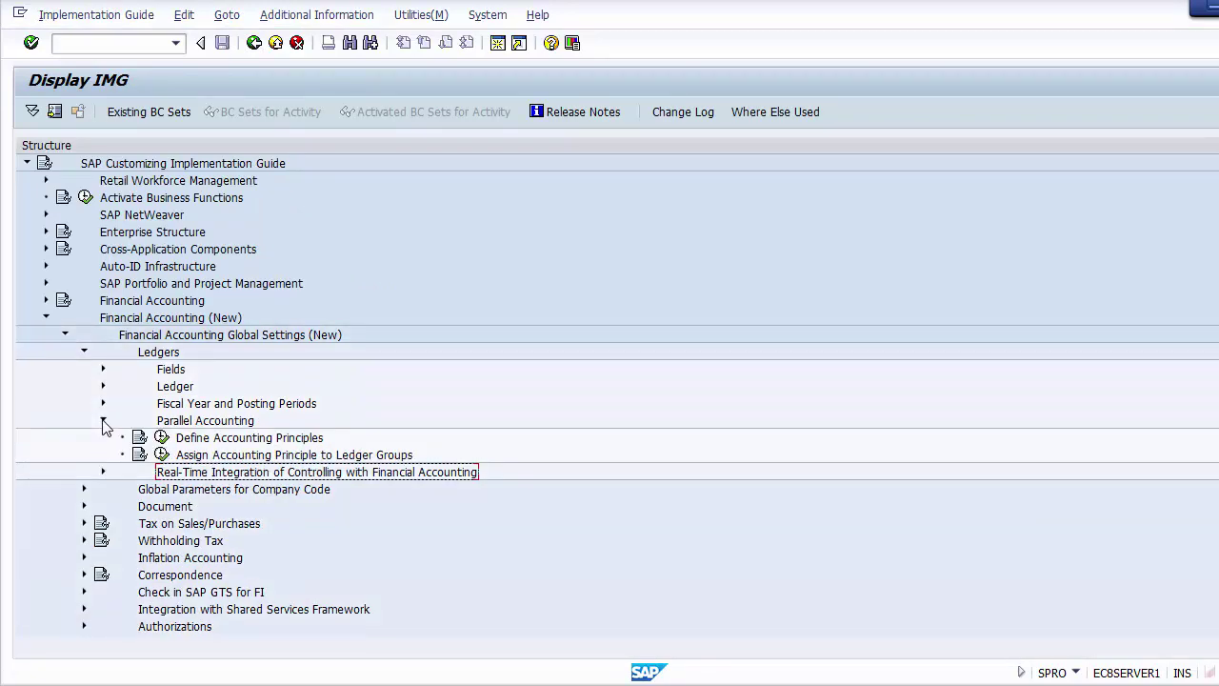
left_click(185, 457)
key("alt+Tab")
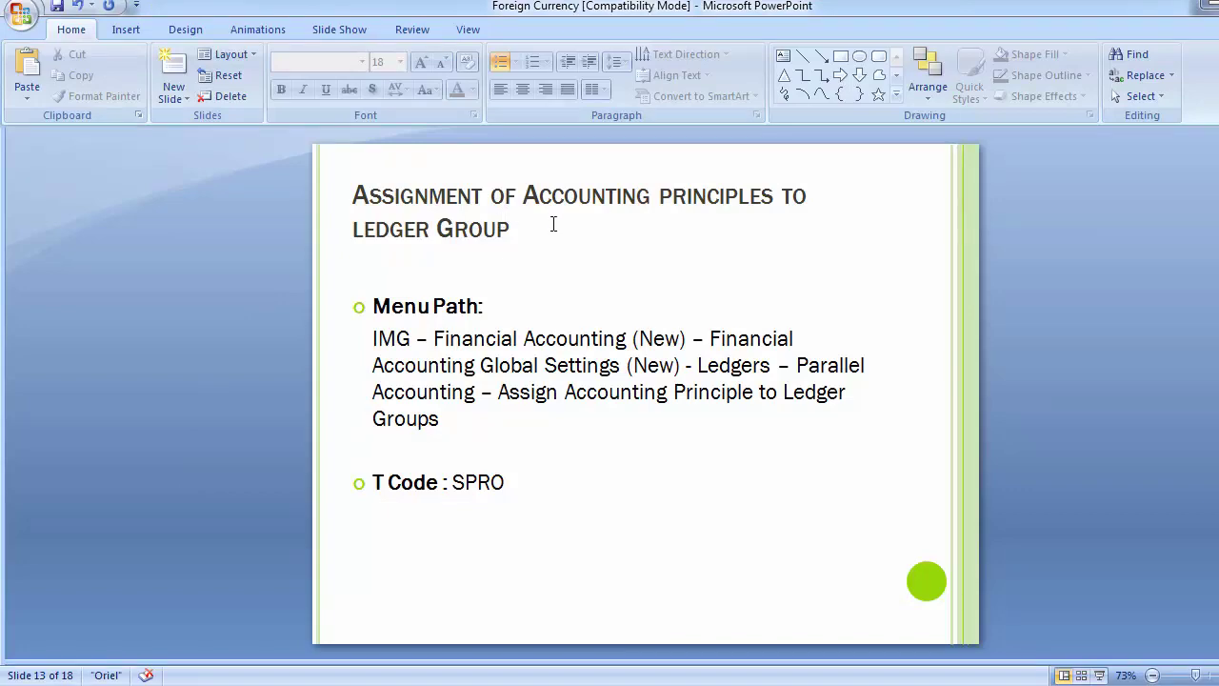
Return from slide 13 to the SAP Display IMG tree
key("alt+Tab")
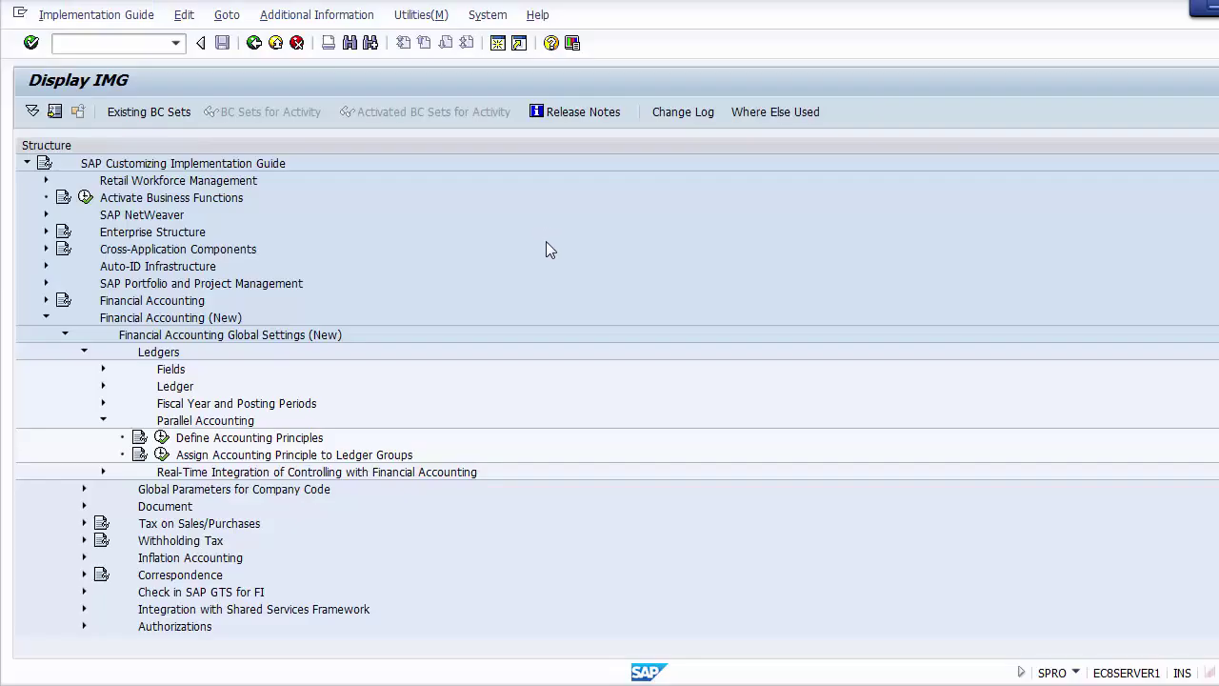
Run Assign Accounting Principle to Ledger Groups and inspect principle 01's assignment to ledger group 0L
left_click(161, 455)
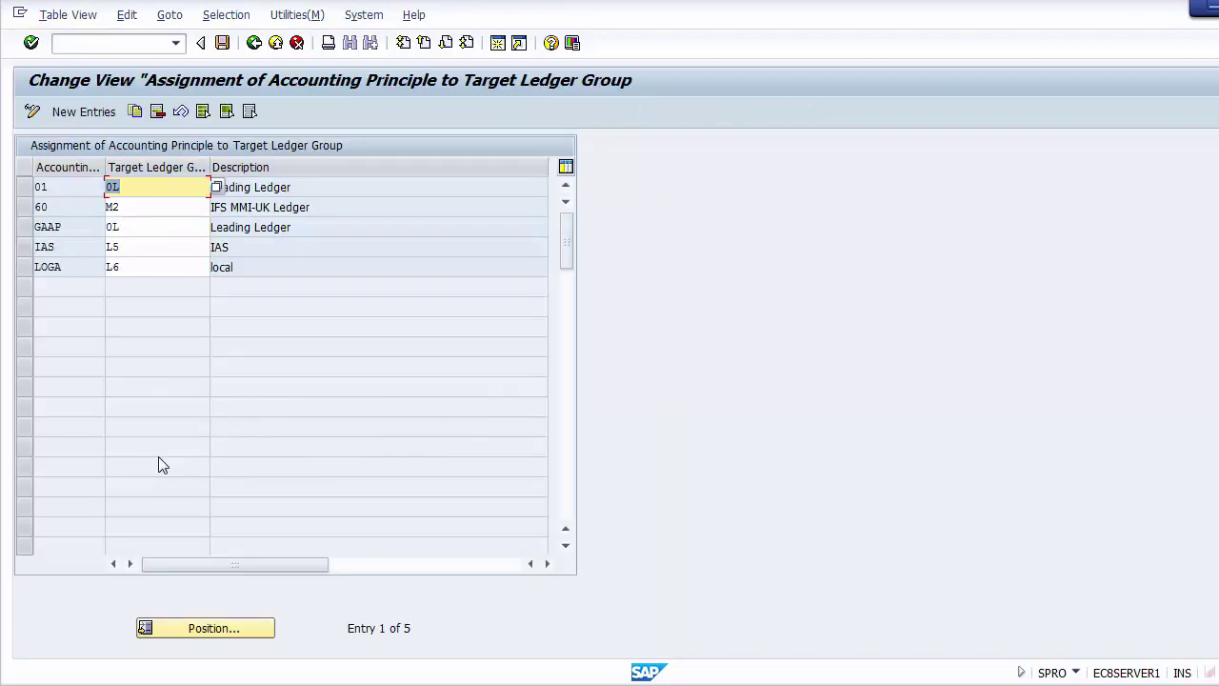
left_click(56, 187)
left_click(24, 187)
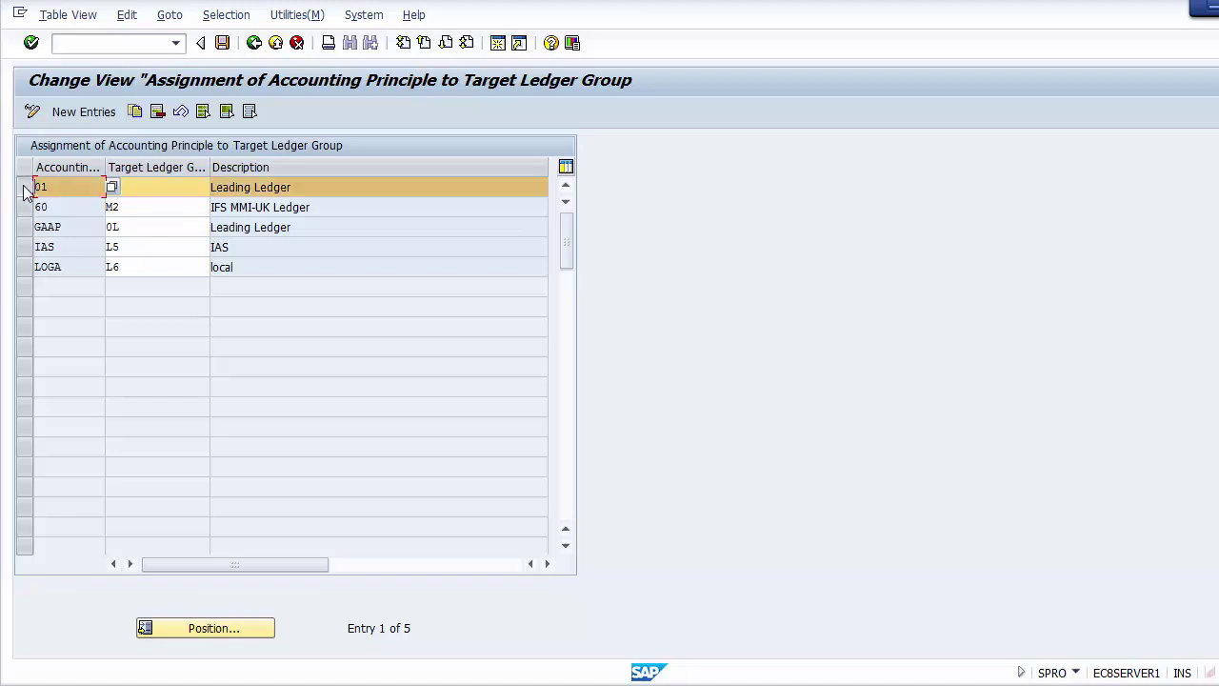
left_click(177, 187)
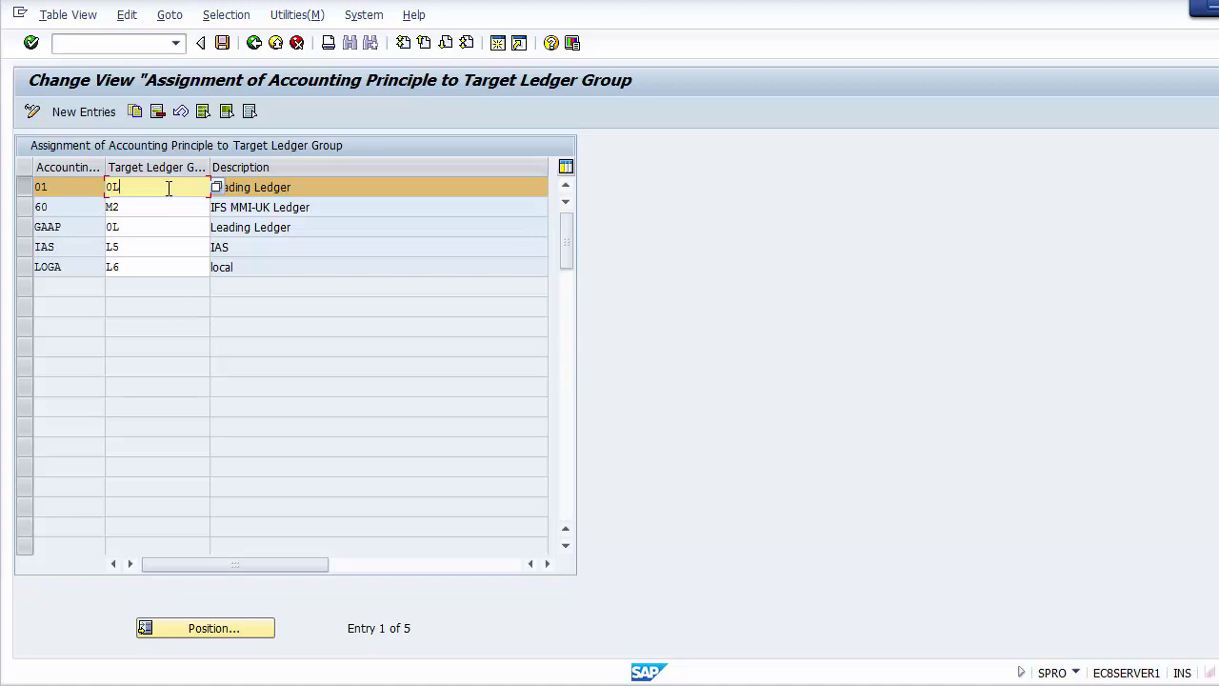
left_click_drag(163, 189, 108, 185)
left_click(137, 185)
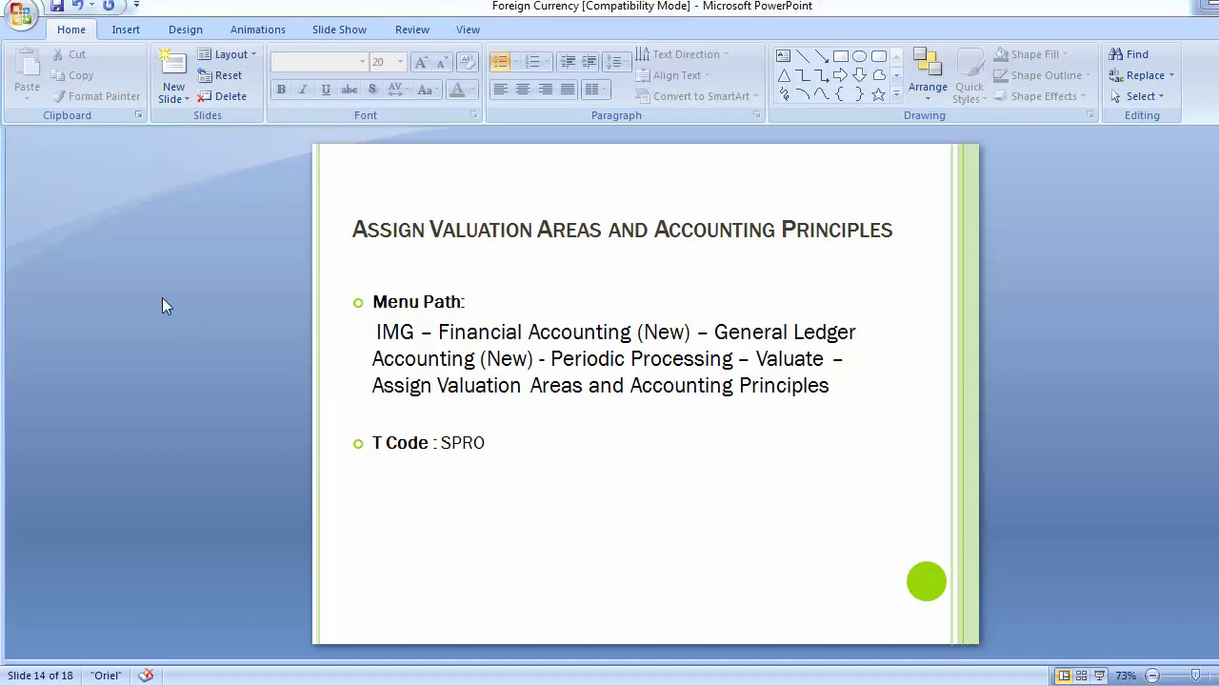
Check slide 14 (Assign Valuation Areas and Accounting Principles), then return to the SAP IMG window
key("alt+Tab")
key("alt+Tab")
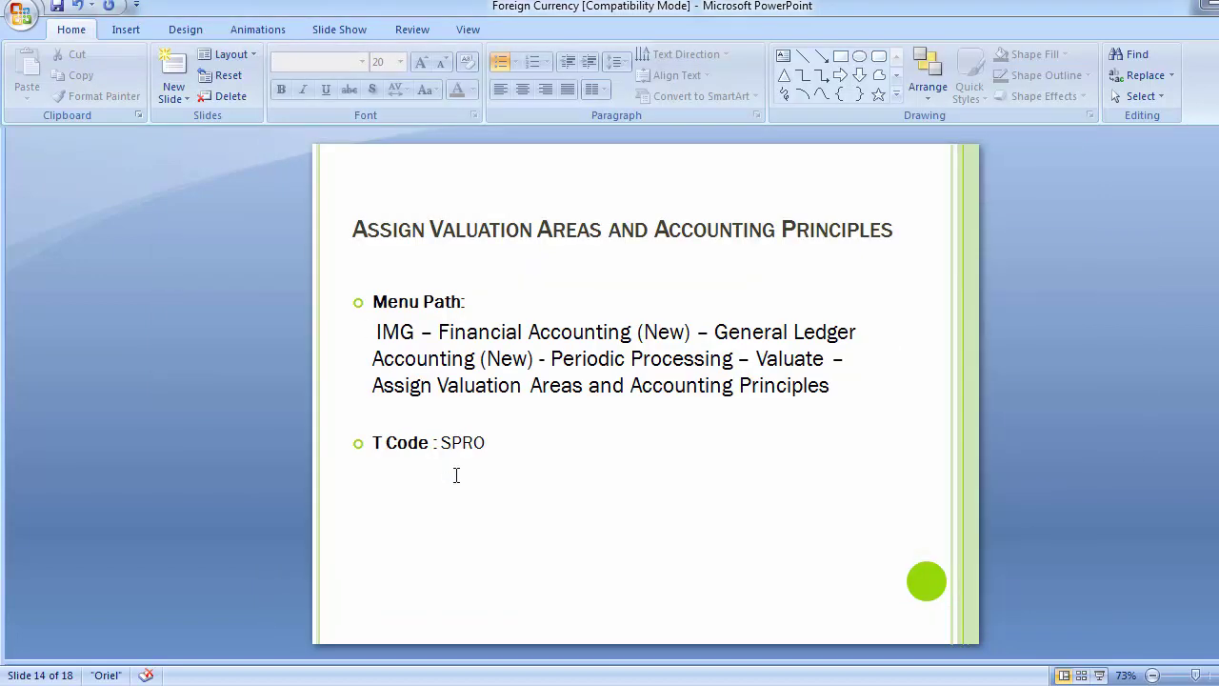
mouse_move(529, 673)
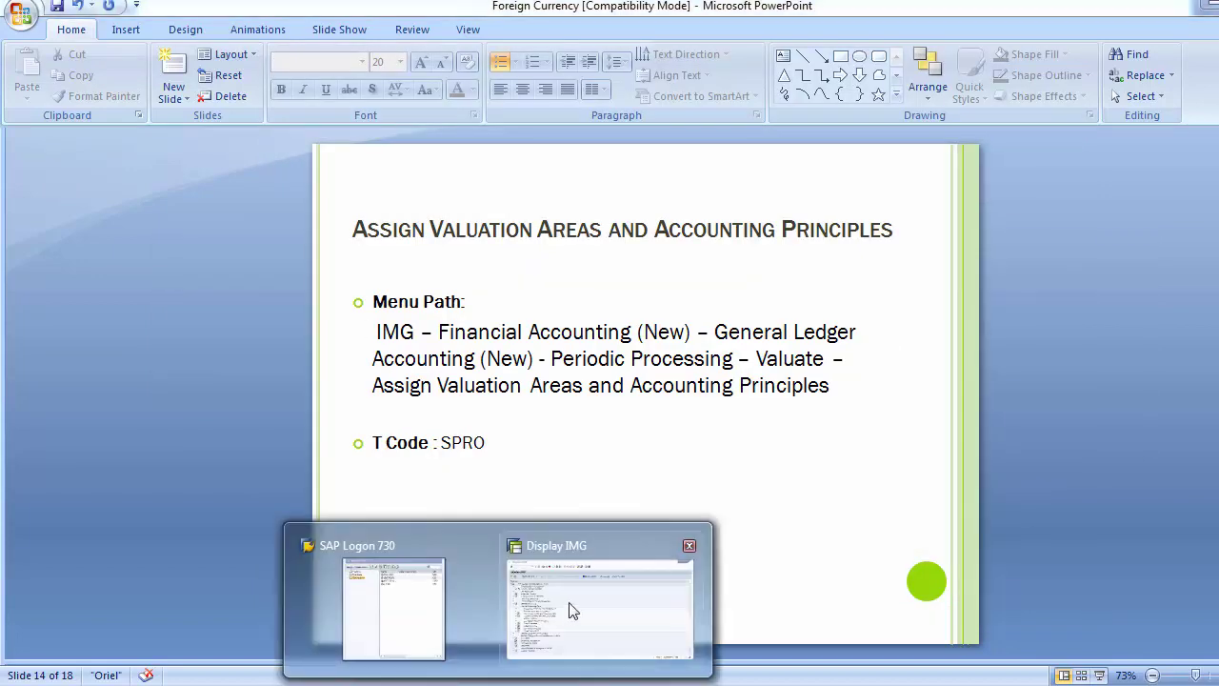
left_click(609, 595)
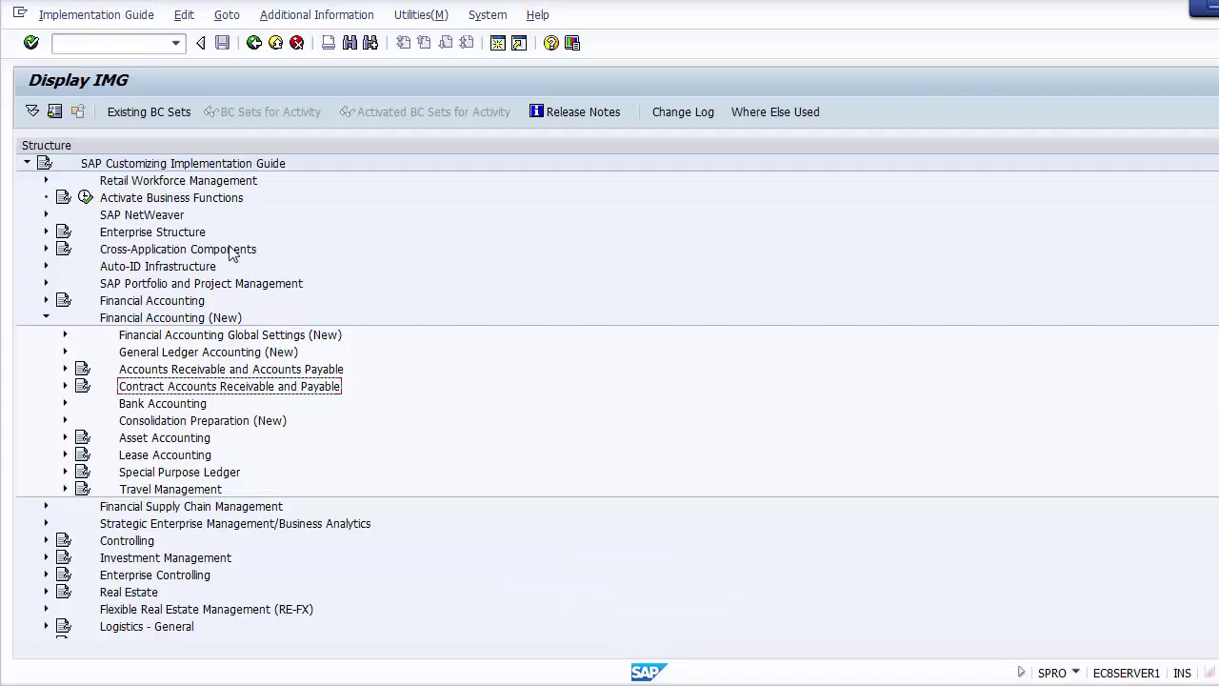
Expand General Ledger Accounting (New) > Periodic Processing > Valuate to locate Assign Valuation Areas and Accounting Principles
left_click(66, 352)
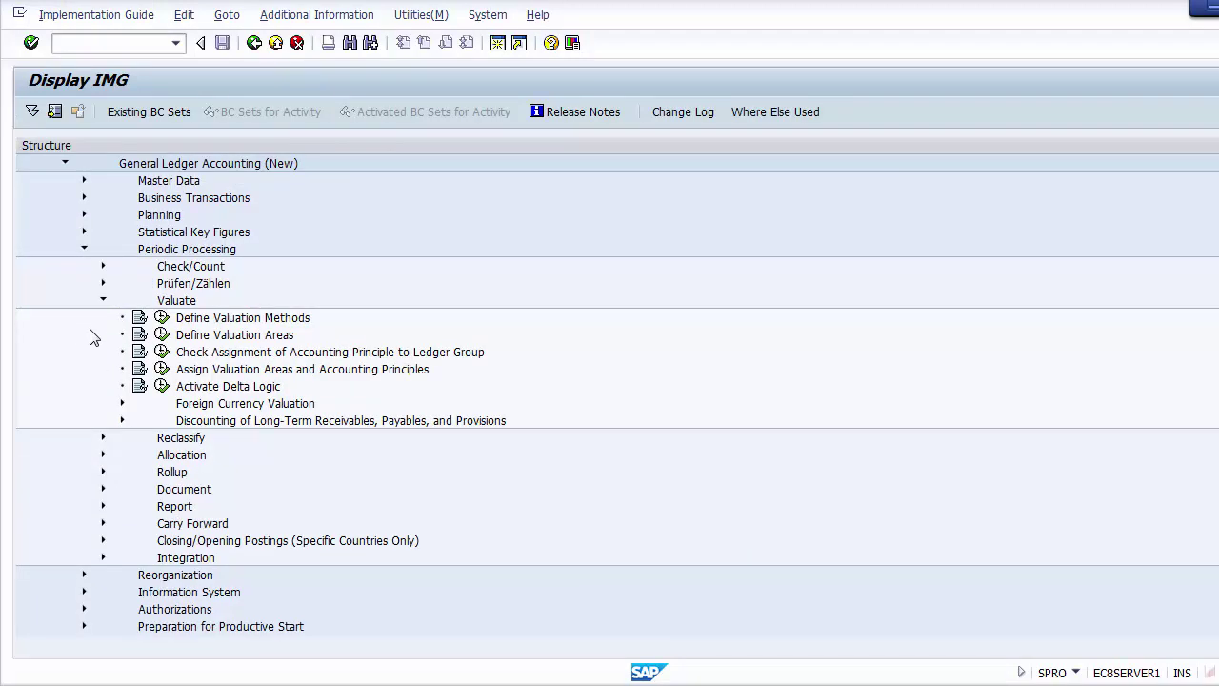
left_click(103, 300)
left_click(163, 253)
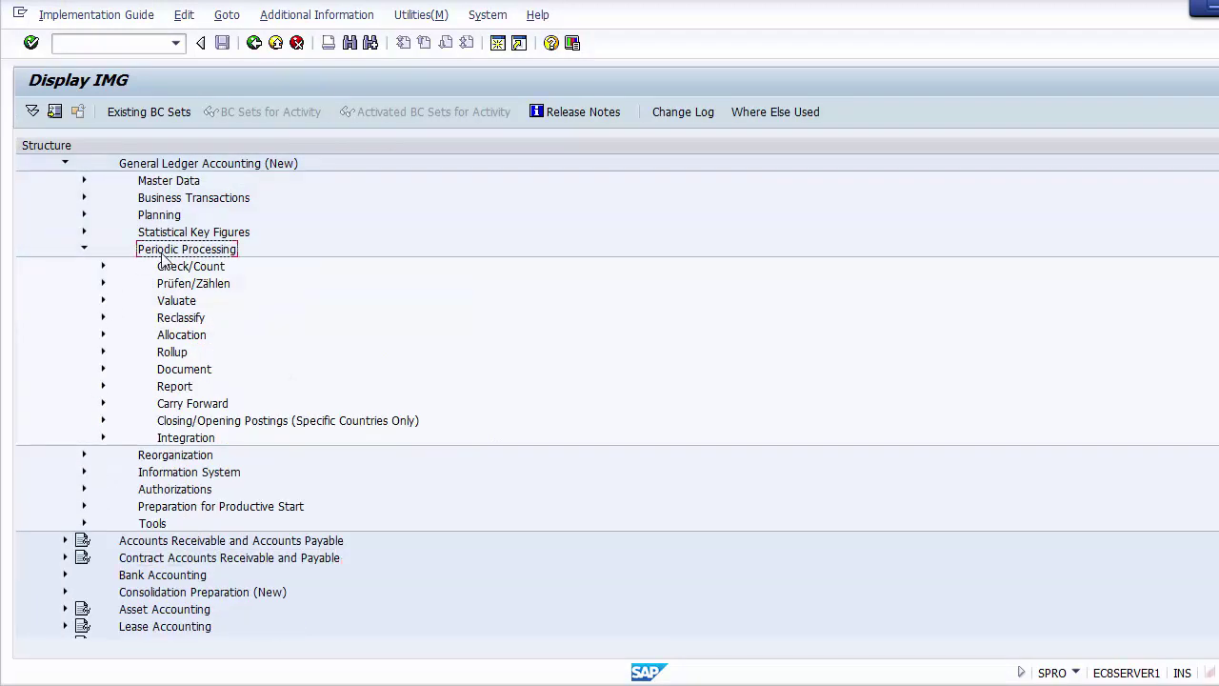
left_click(164, 301)
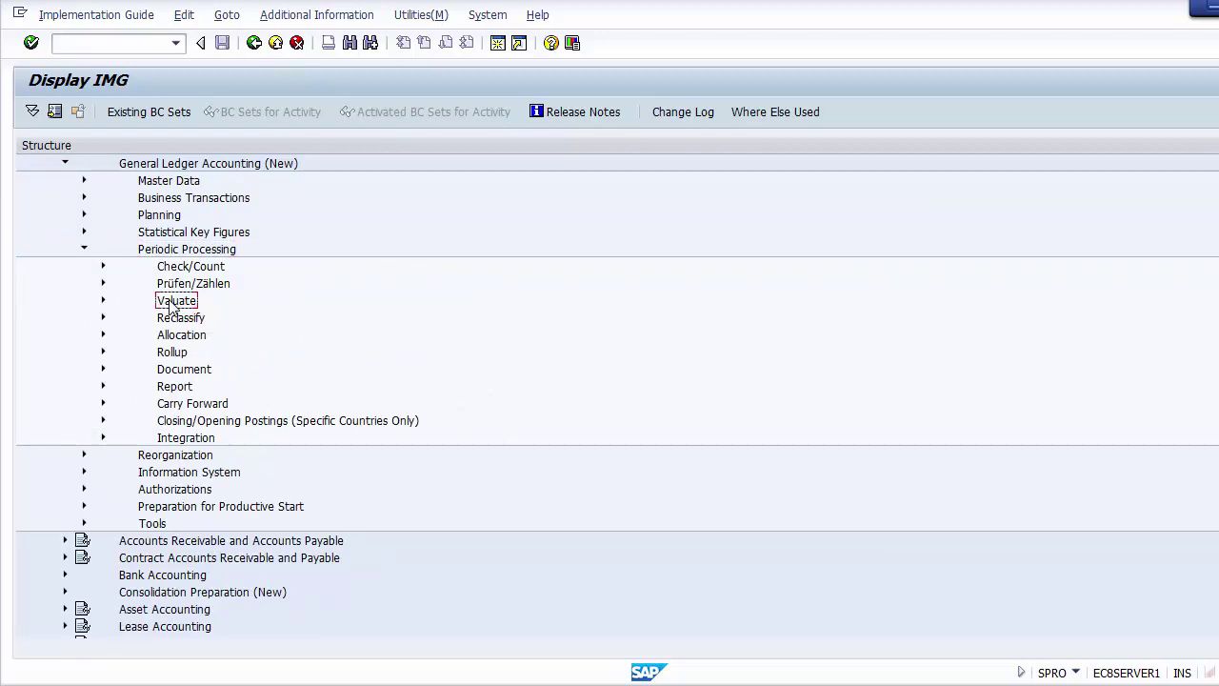
left_click(102, 301)
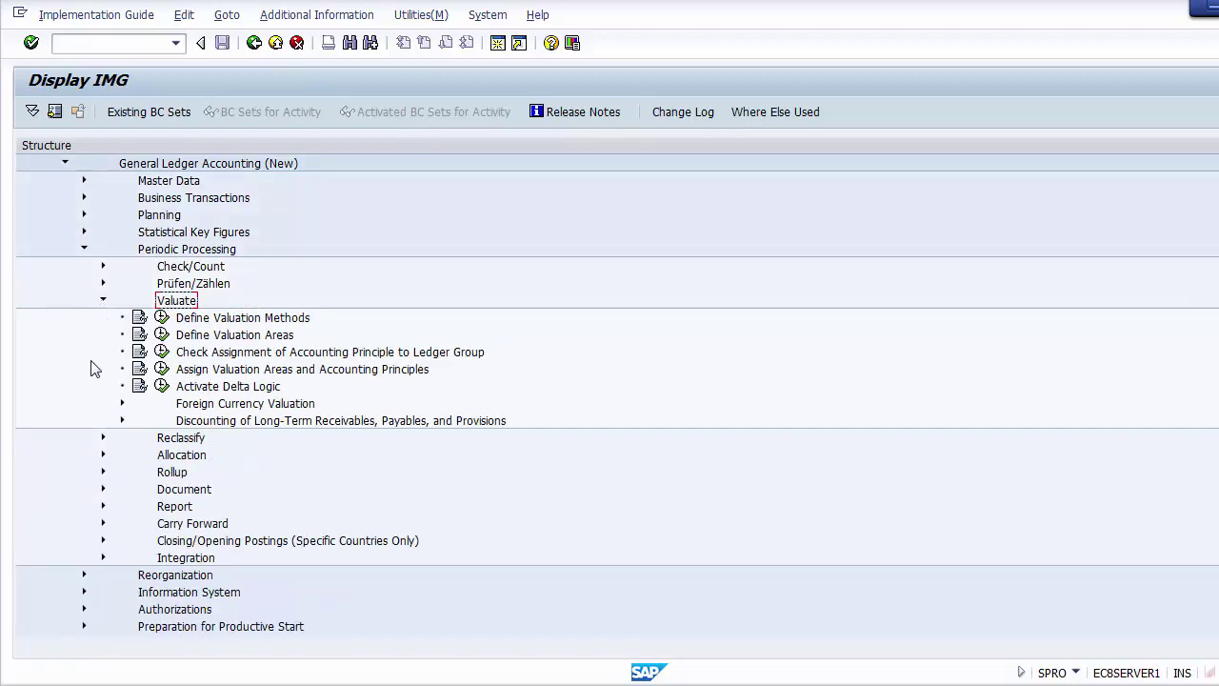
left_click(195, 373)
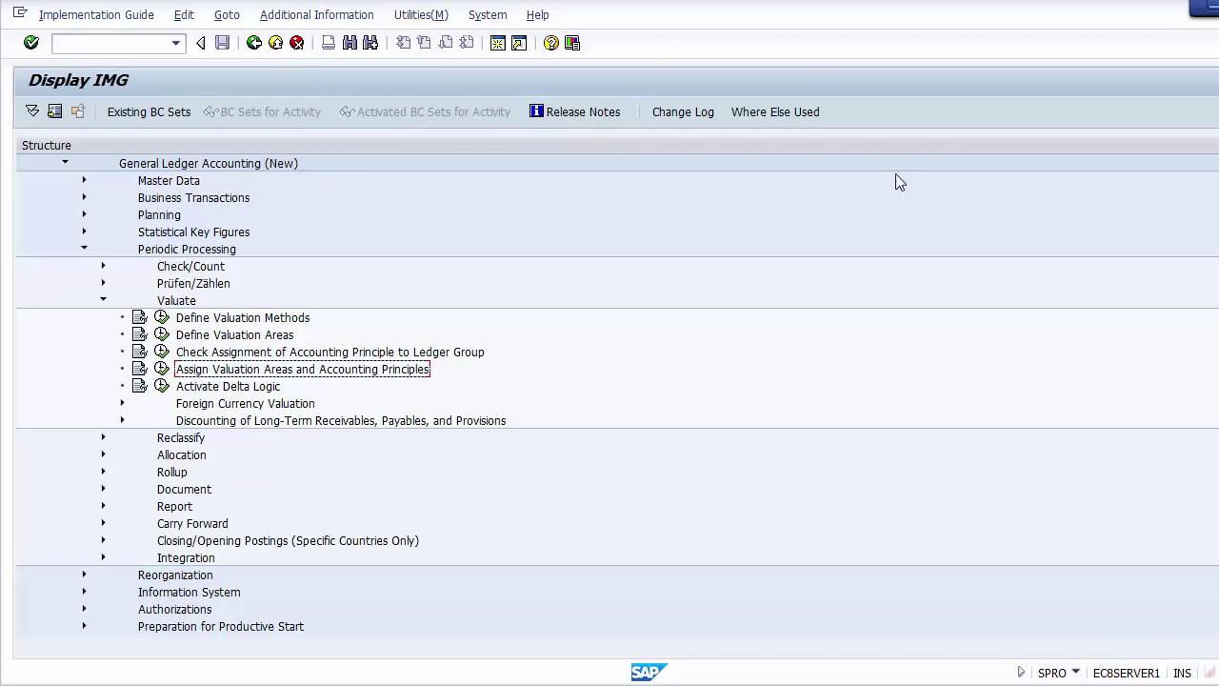
Retrace the path from Financial Accounting (New) and run Assign Valuation Areas and Accounting Principles
scroll(609, 400, "up", 3)
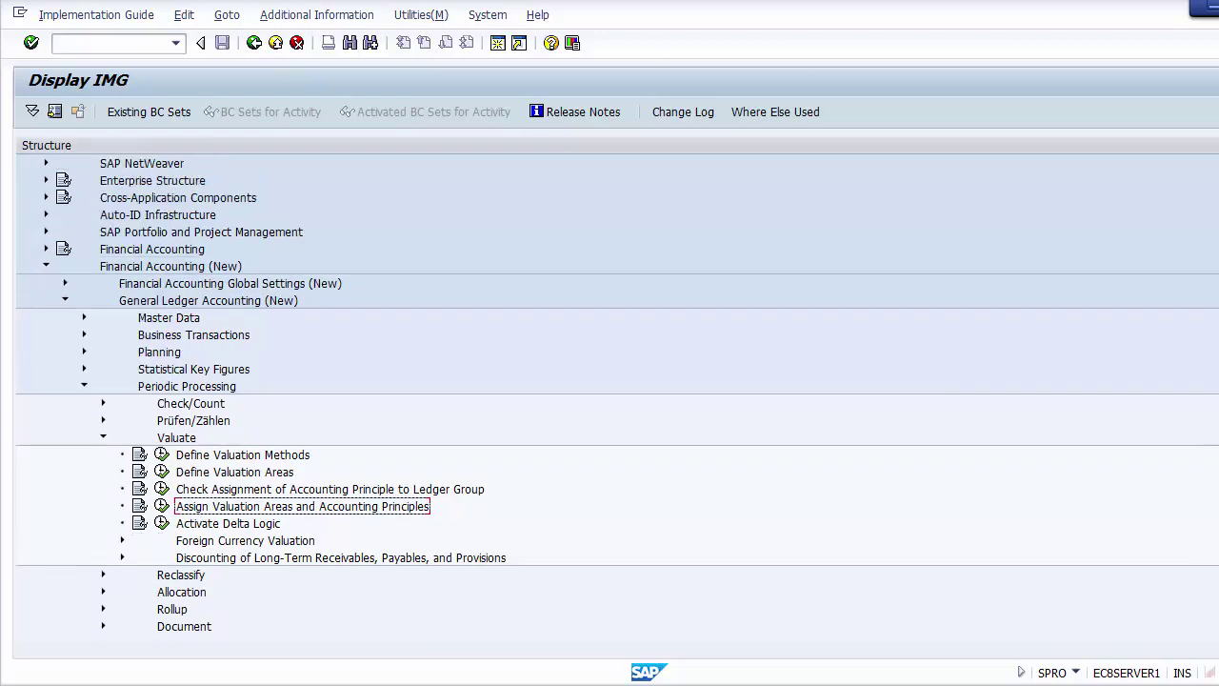
left_click(136, 267)
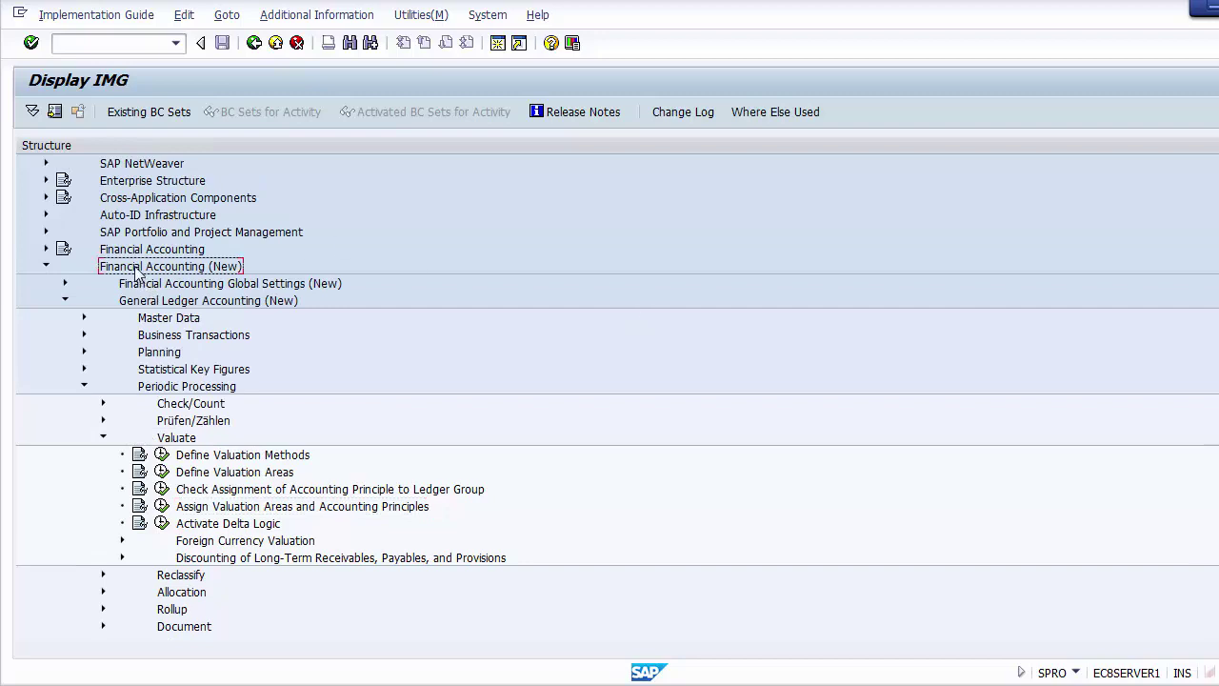
left_click(152, 304)
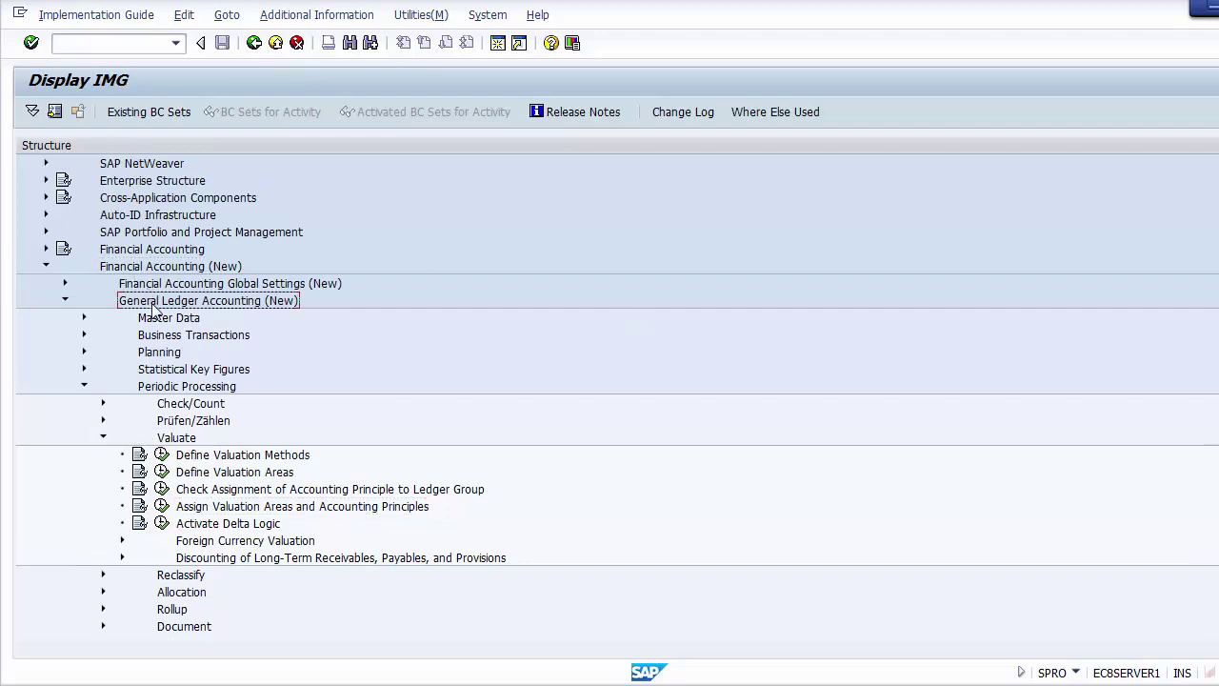
left_click(166, 391)
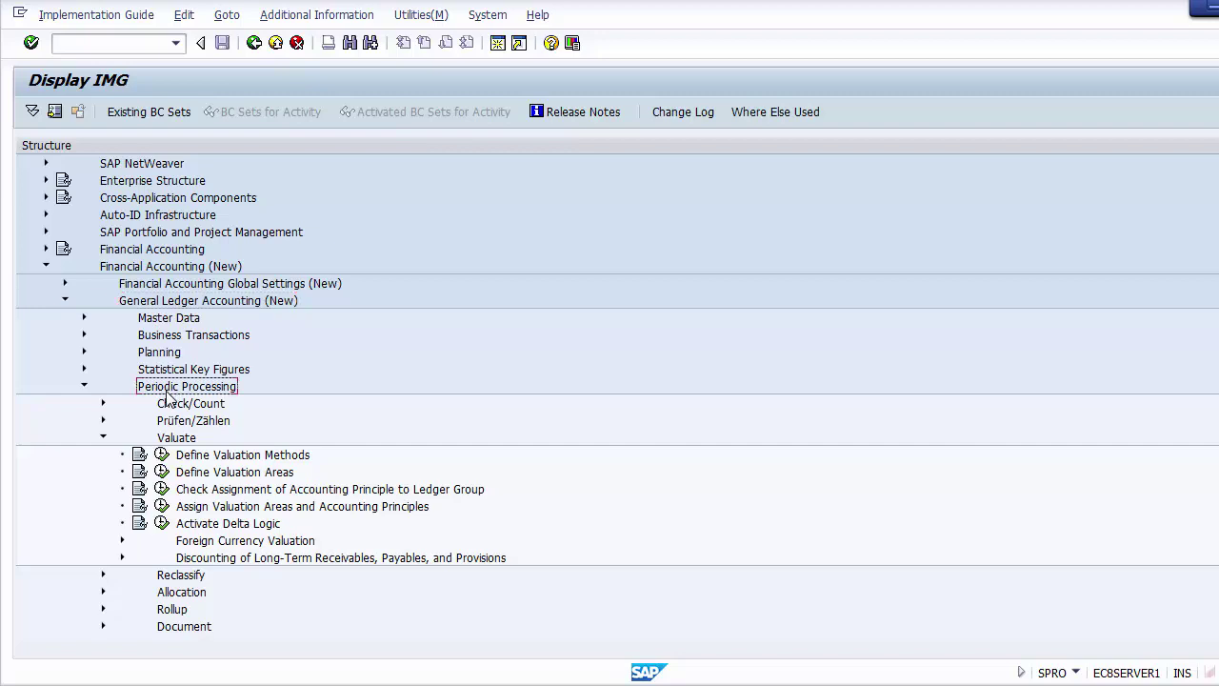
left_click(177, 441)
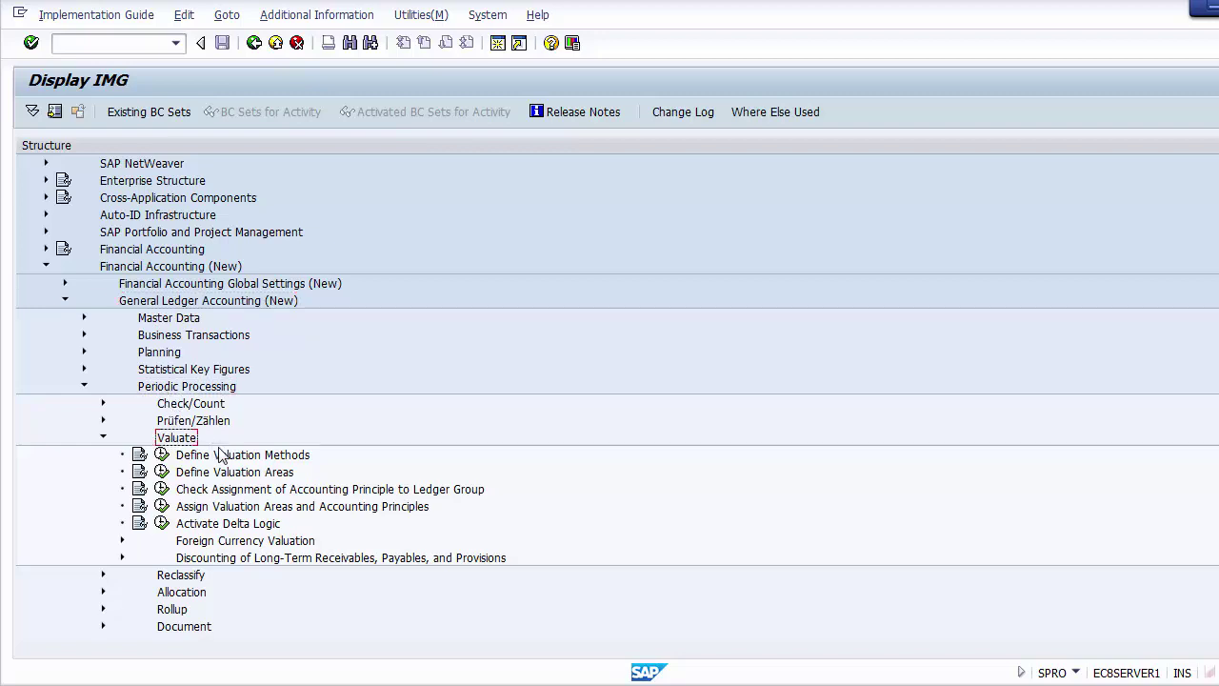
left_click(227, 509)
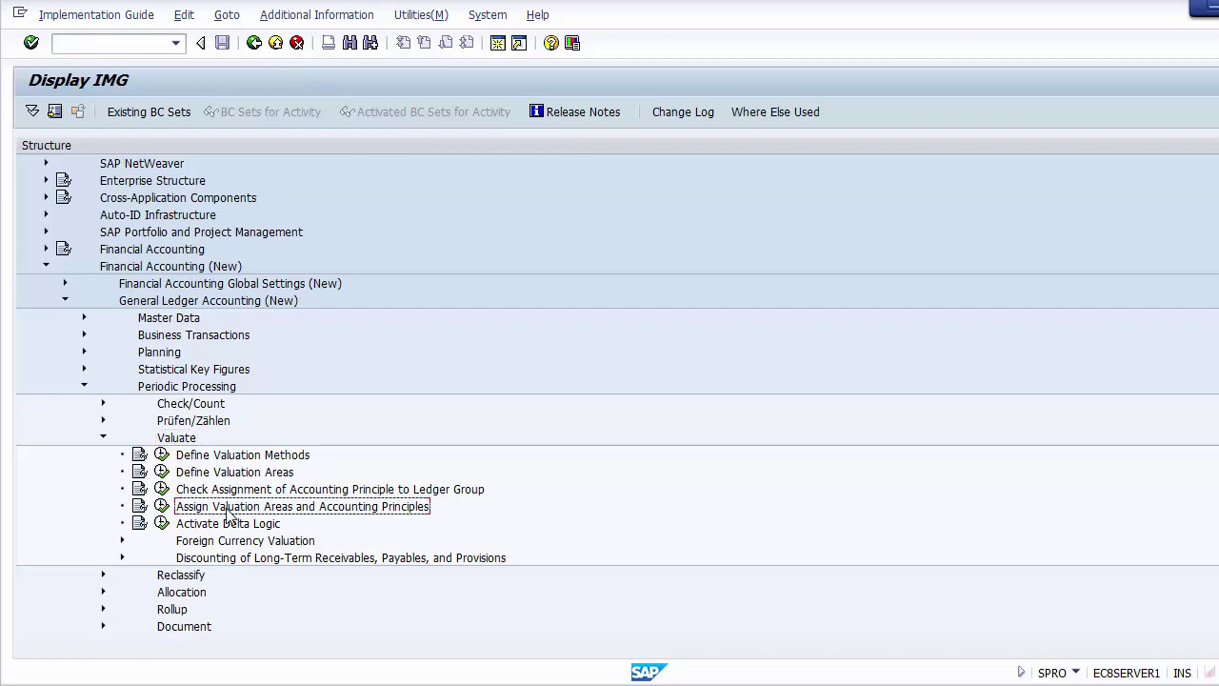
left_click(162, 508)
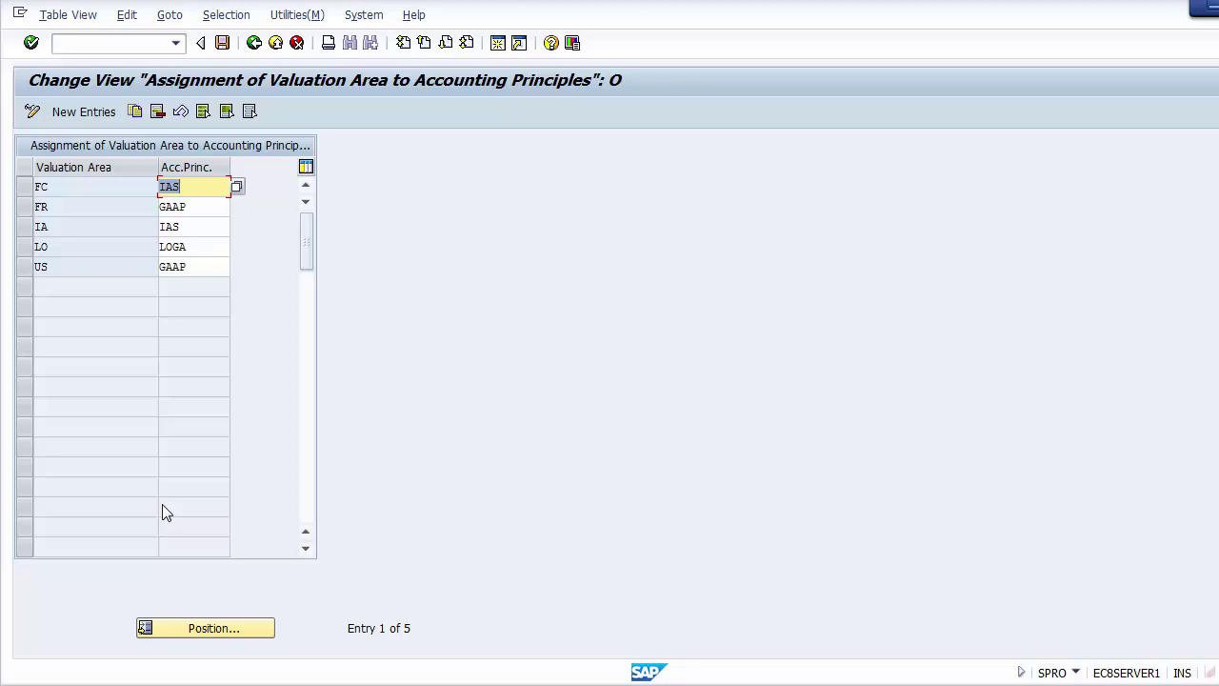
Step through the existing valuation area rows from FC, then open a blank New Entries screen
left_click(90, 186)
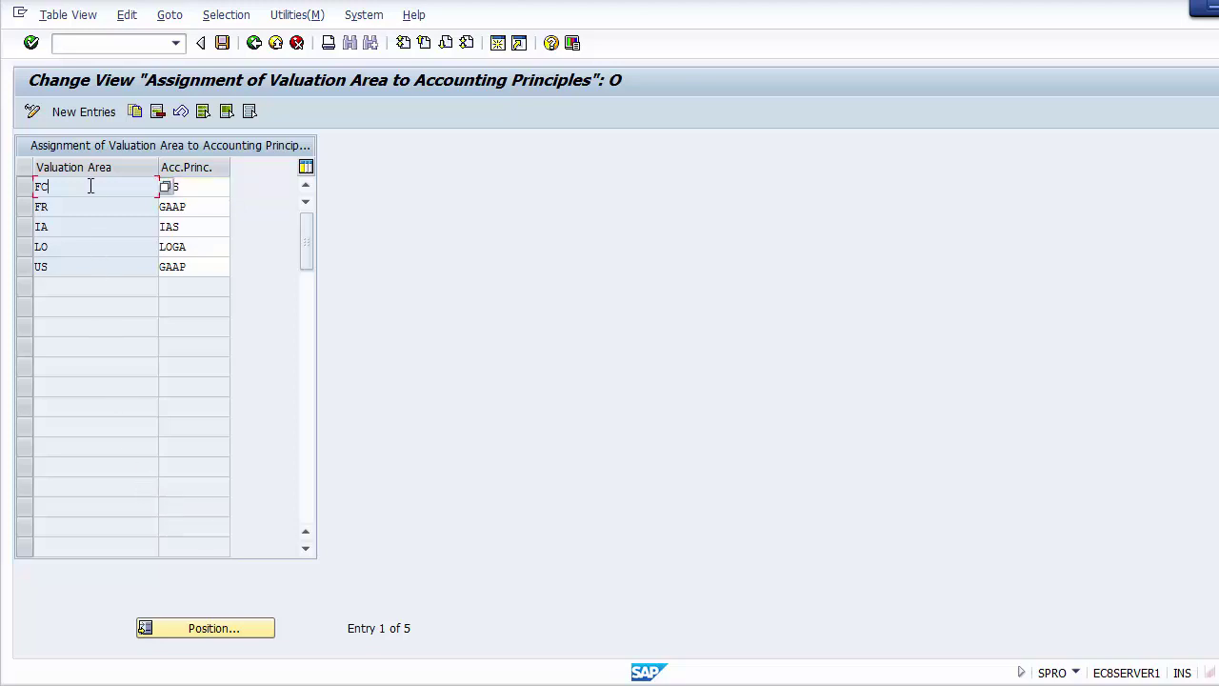
key("Down")
key("Down")
key("Down")
key("Down")
key("Up")
key("Up")
key("Up")
key("Up")
left_click(83, 112)
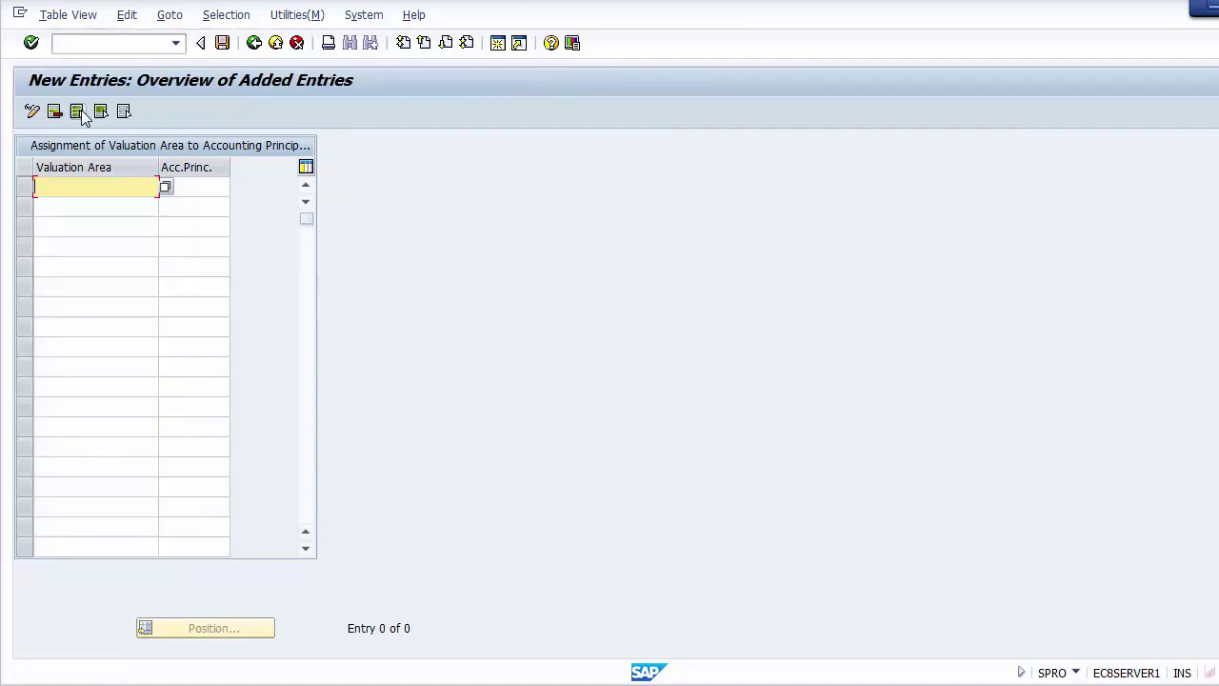
Pick valuation area ZZ and accounting principle 01 Local GAAP from the search lists
left_click(166, 189)
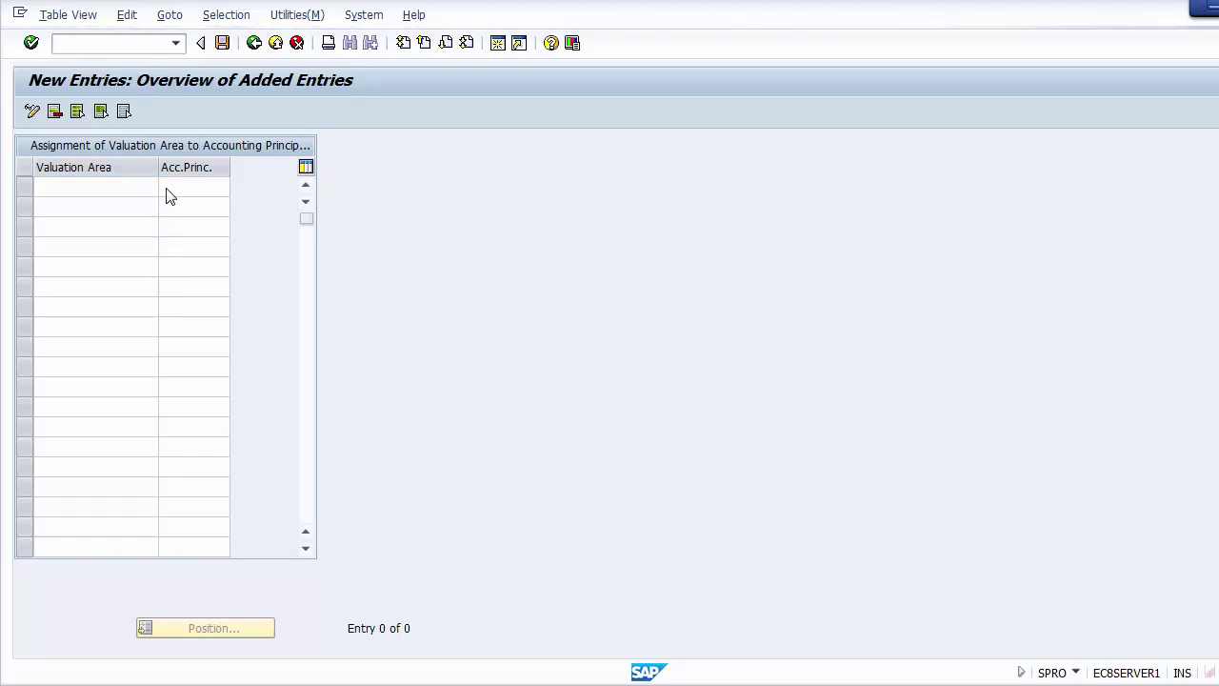
key("F4")
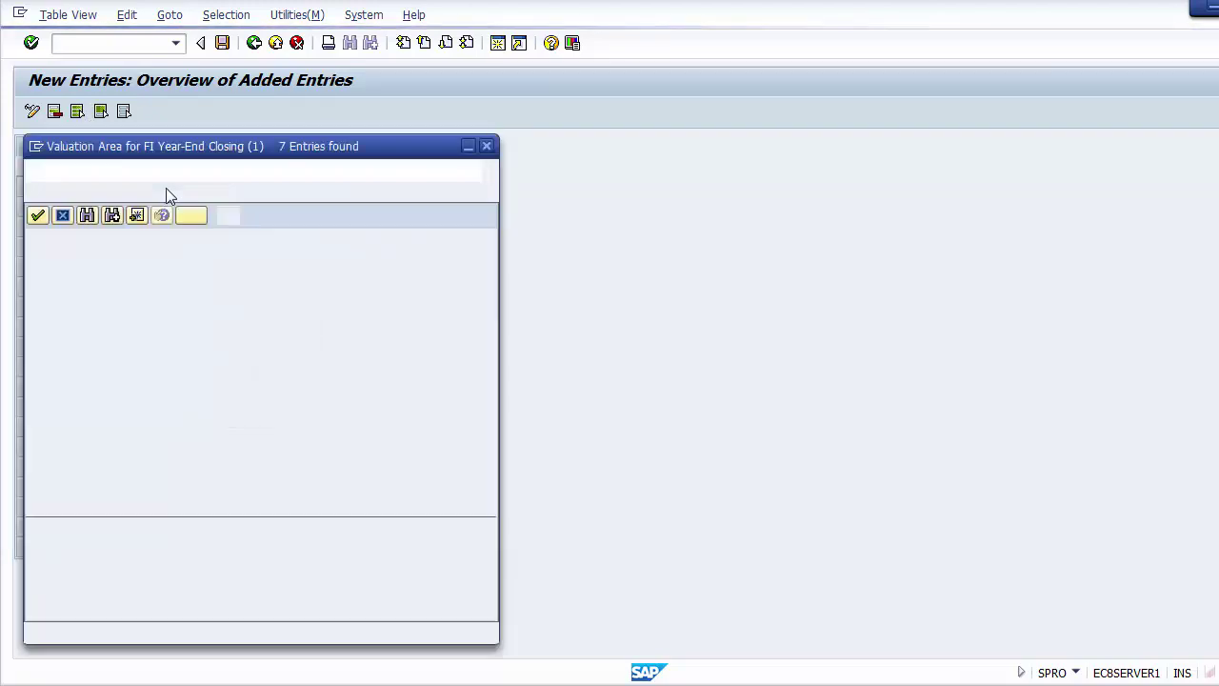
left_click(48, 368)
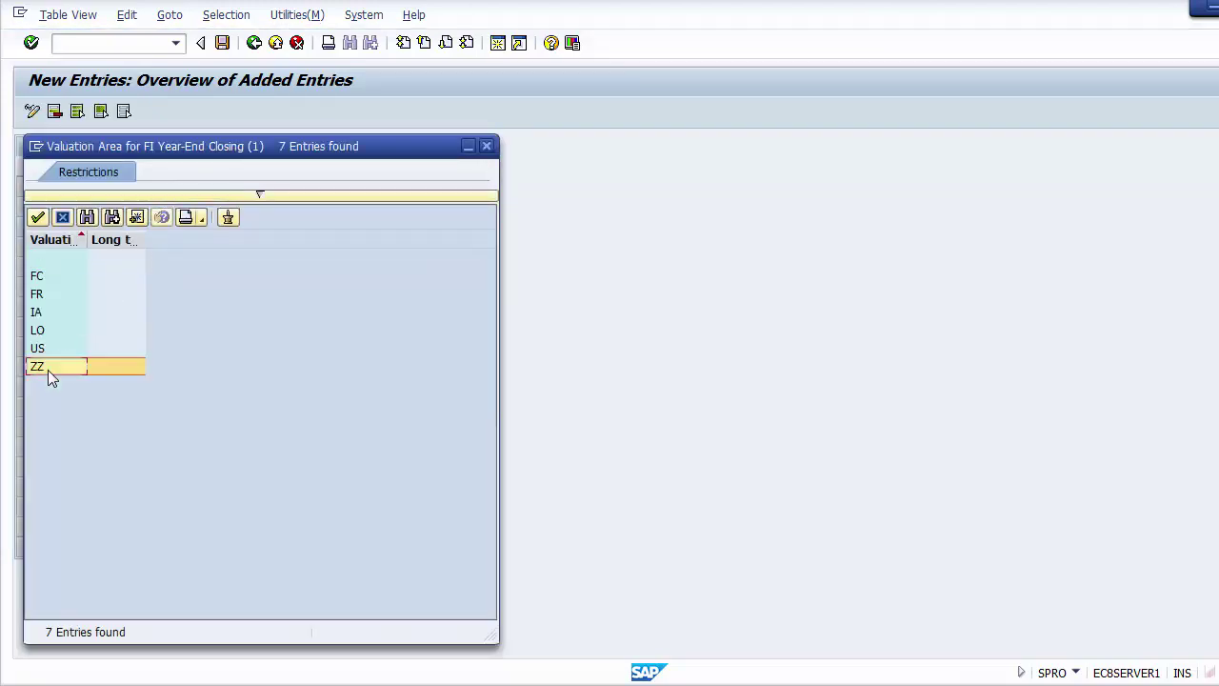
double_click(48, 370)
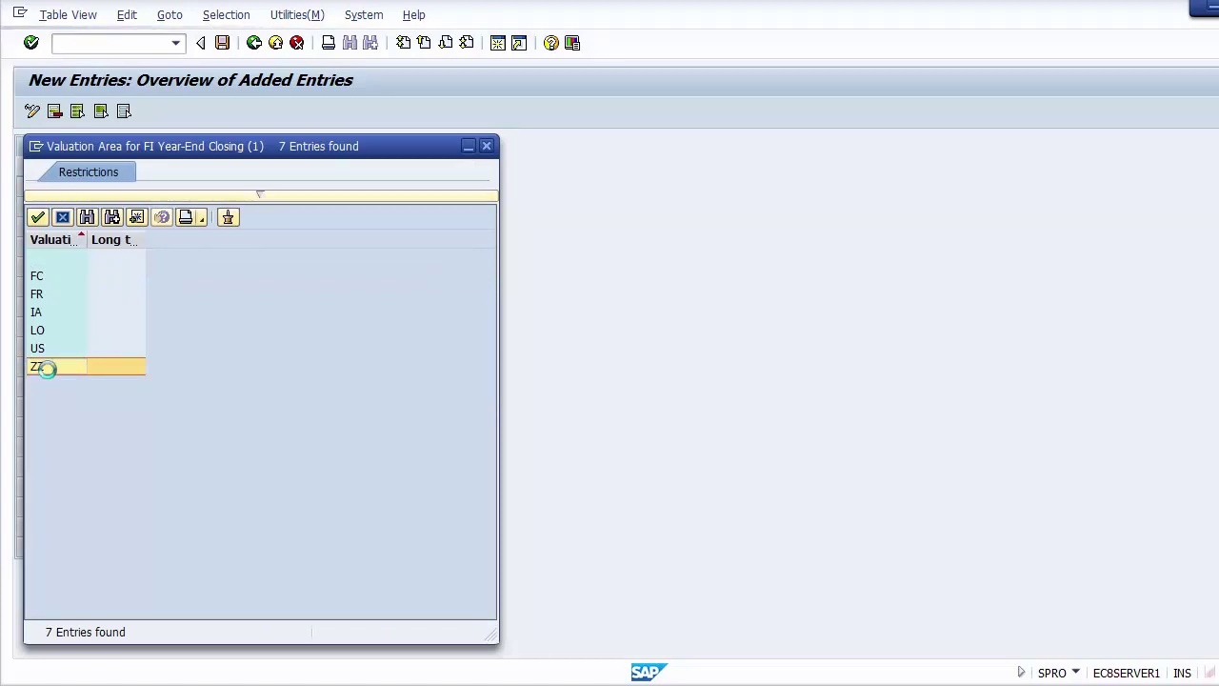
left_click(191, 186)
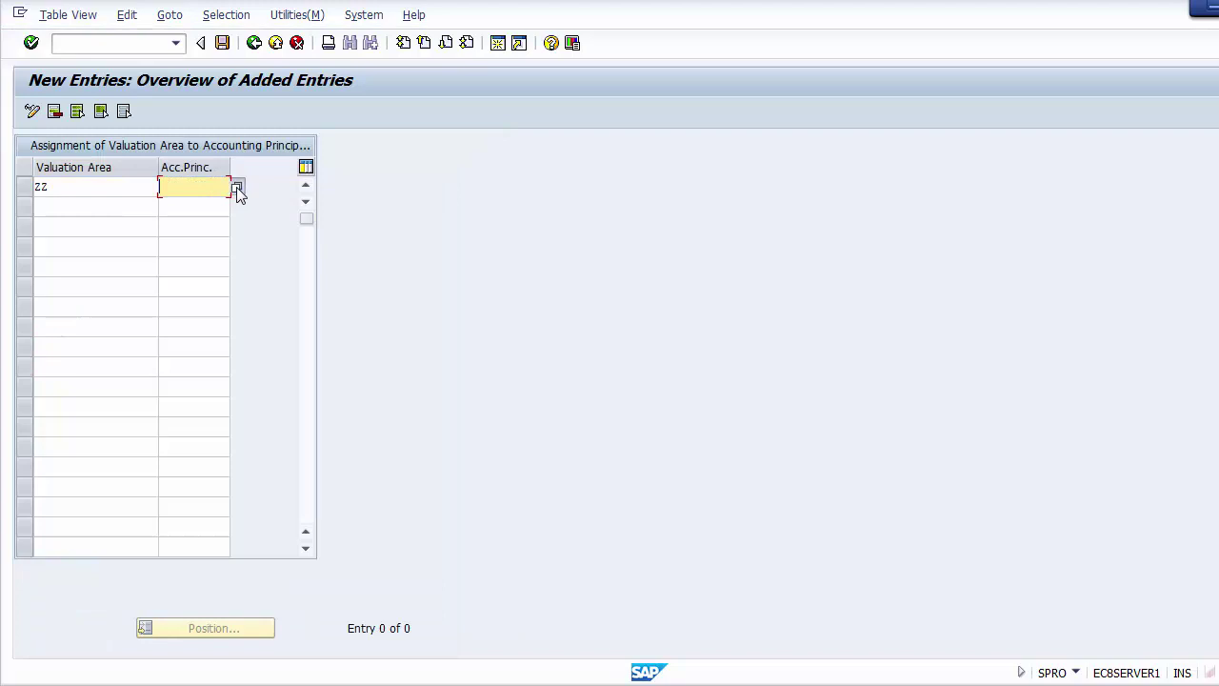
left_click(237, 187)
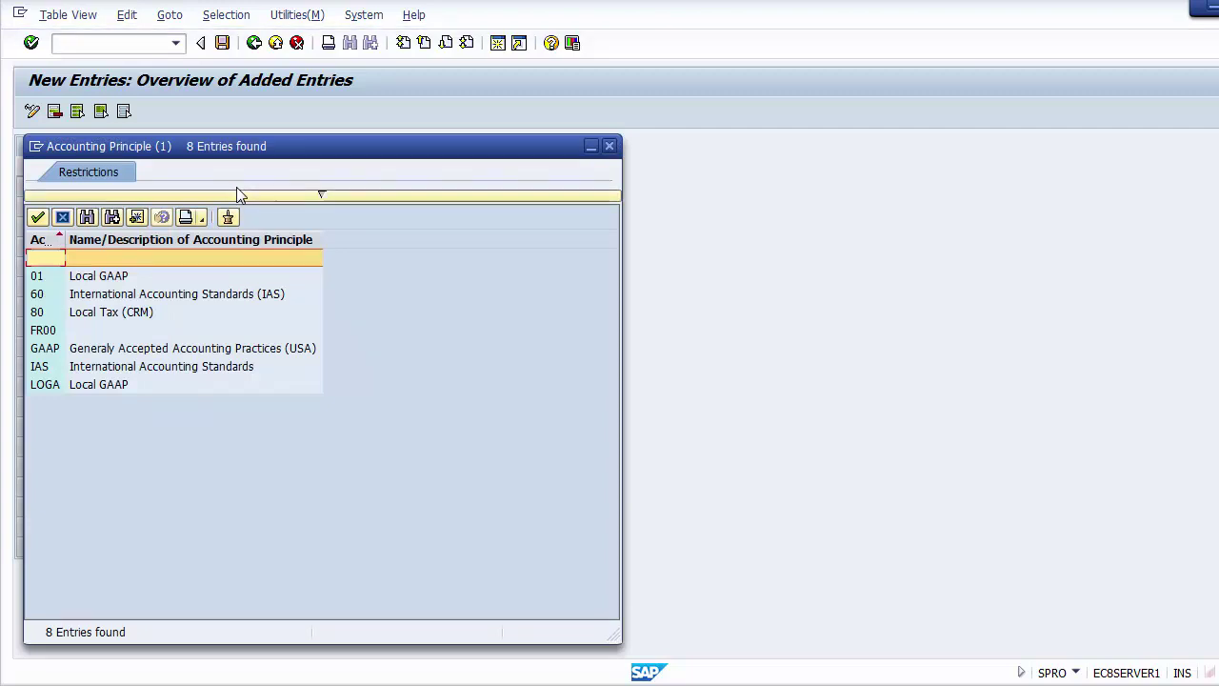
left_click(82, 275)
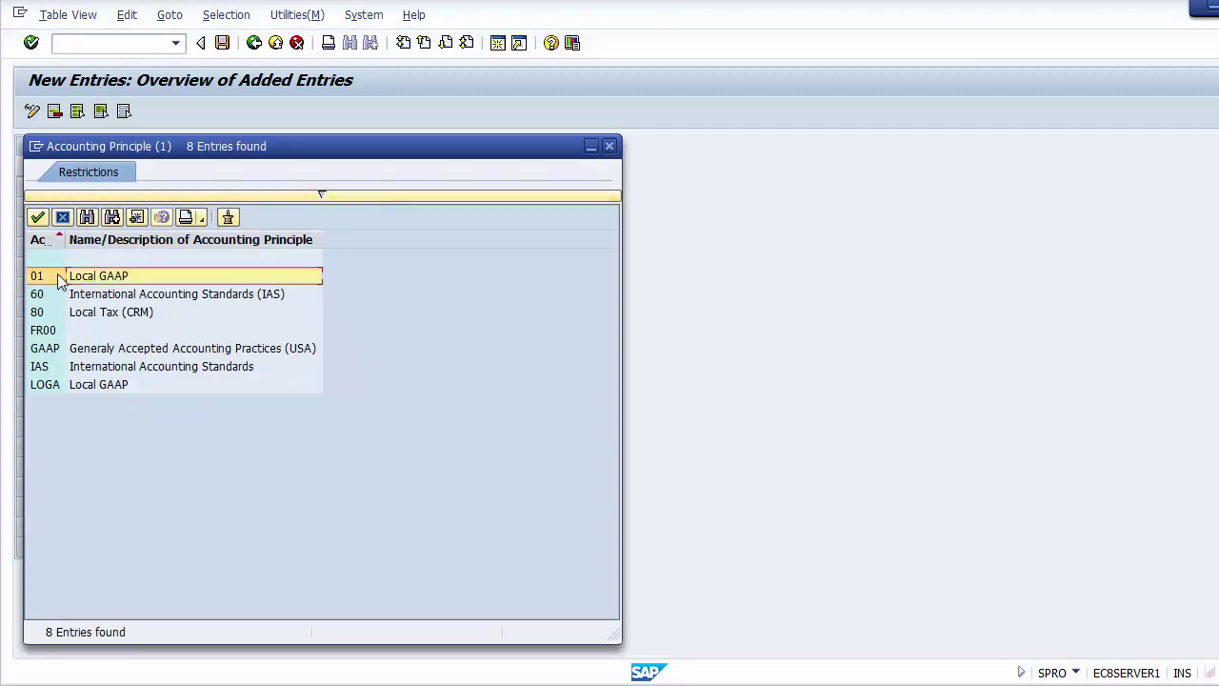
double_click(48, 278)
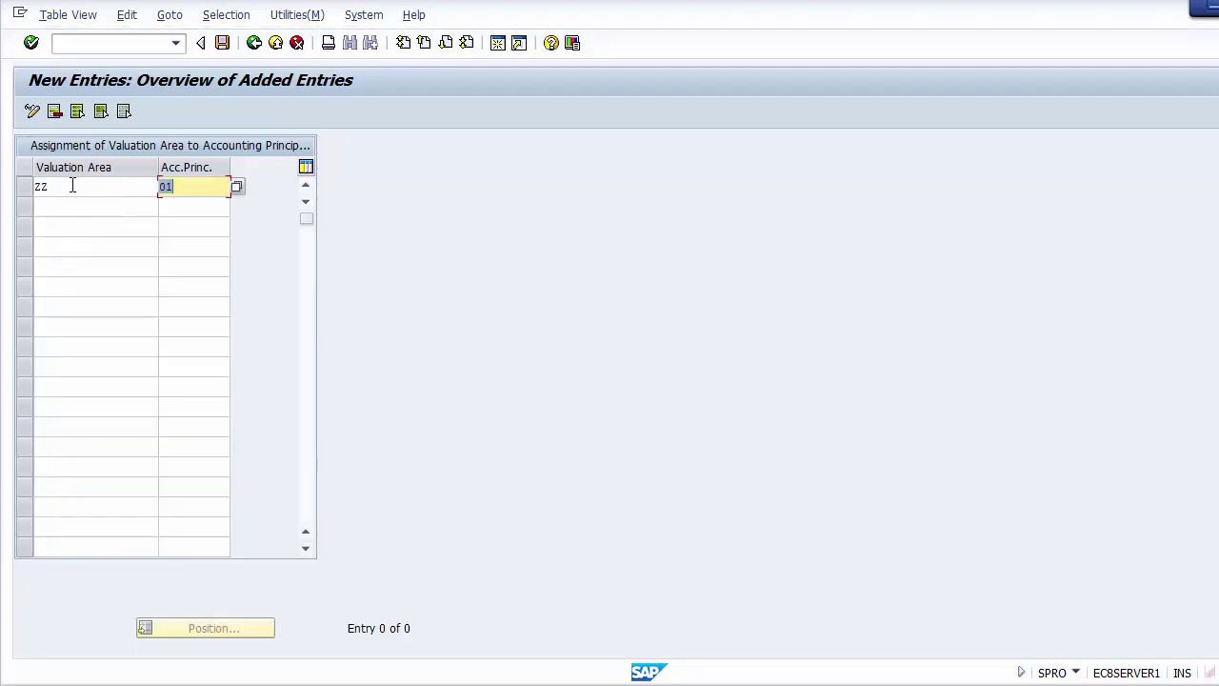
Correct the new row so valuation area ZZ carries accounting principle 01
double_click(70, 186)
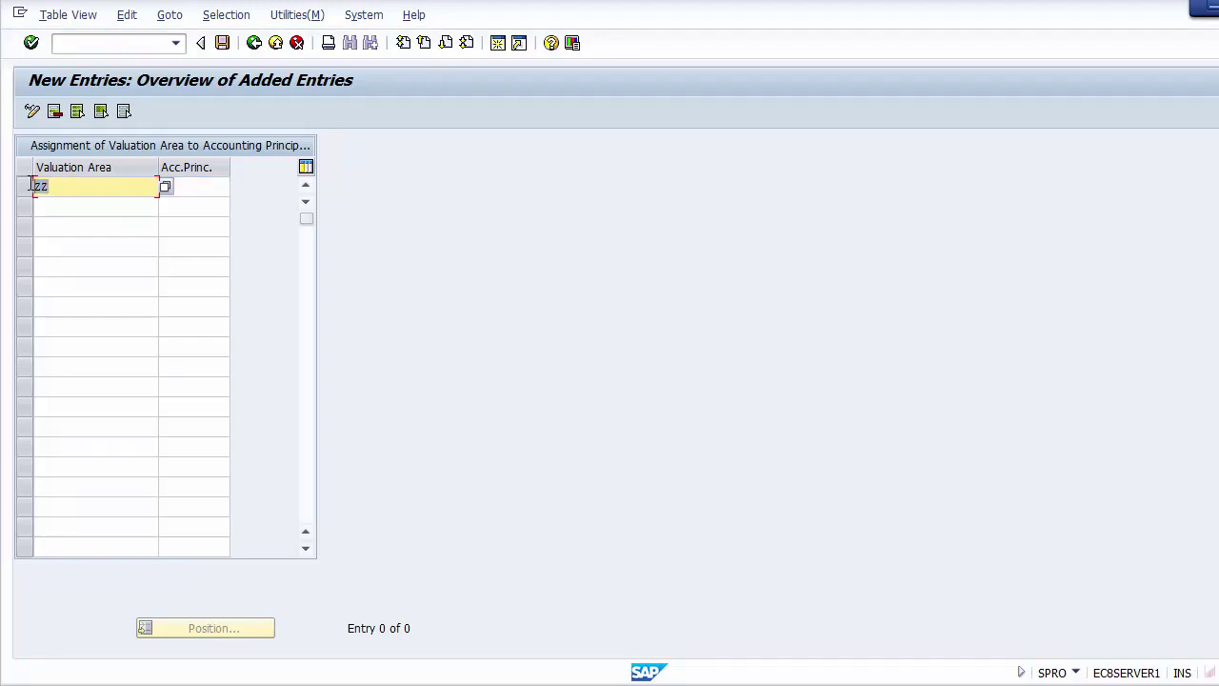
left_click(67, 186)
key("Return")
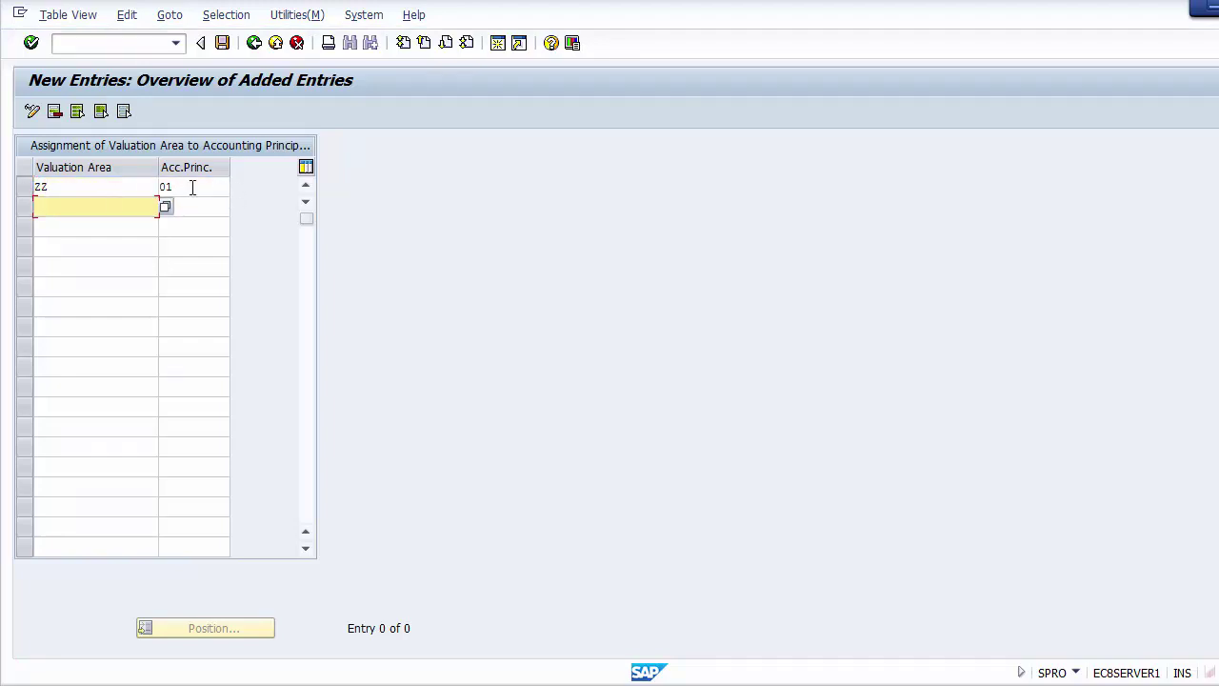
left_click(200, 186)
left_click_drag(200, 186, 159, 185)
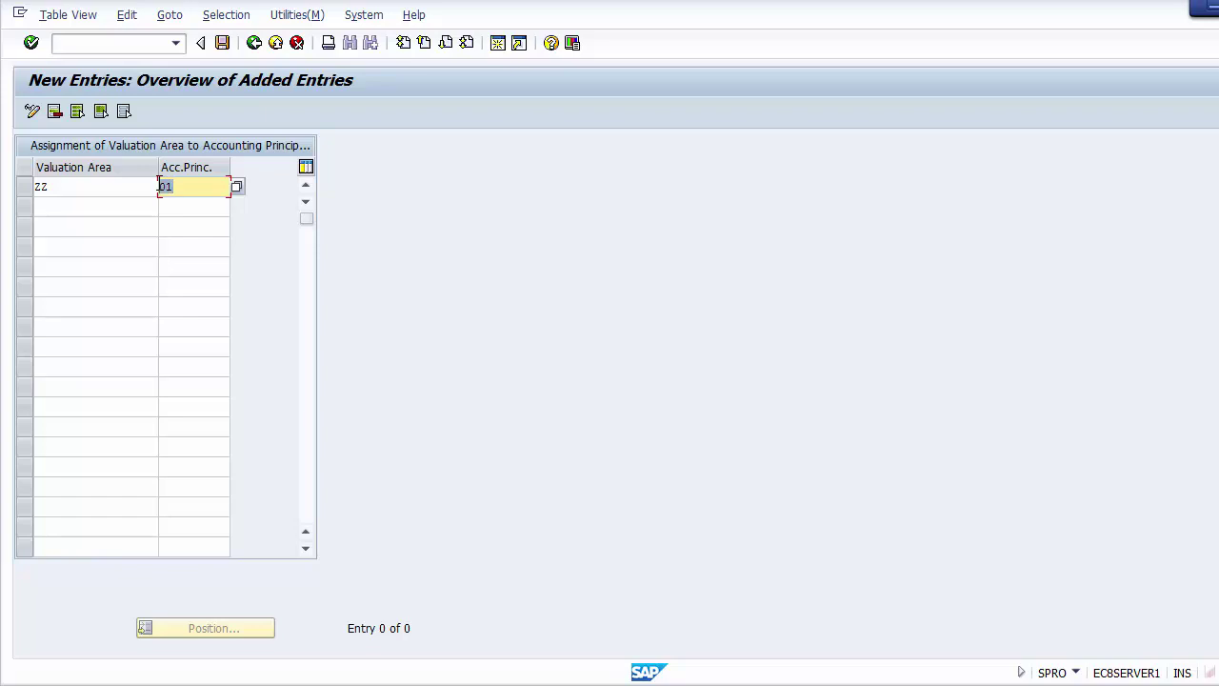
key("Delete")
left_click(125, 185)
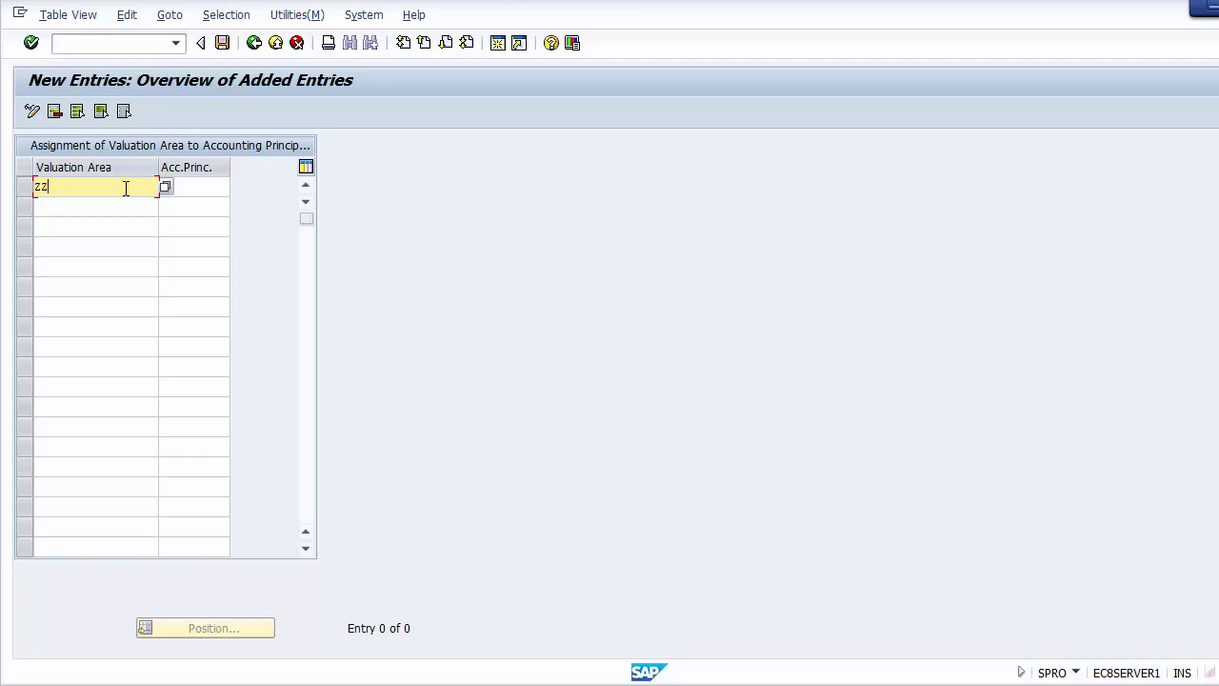
left_click(195, 189)
type("01")
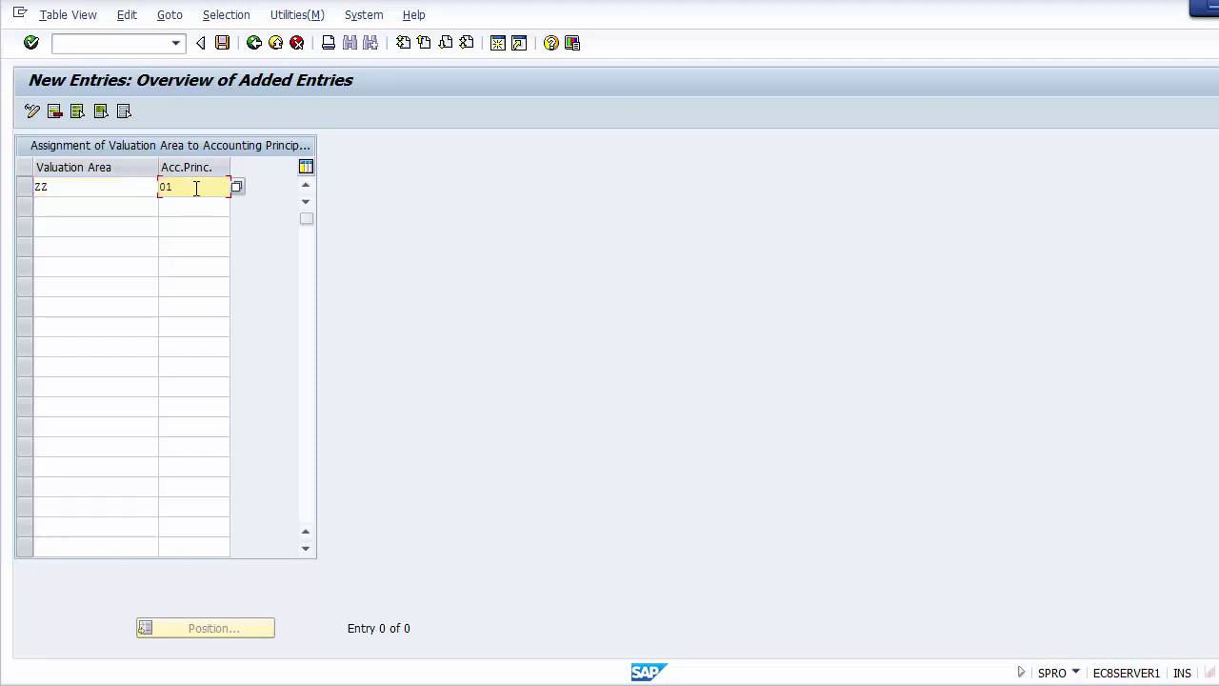
Save the ZZ / 01 assignment under a customizing request and return to the IMG tree
left_click(221, 43)
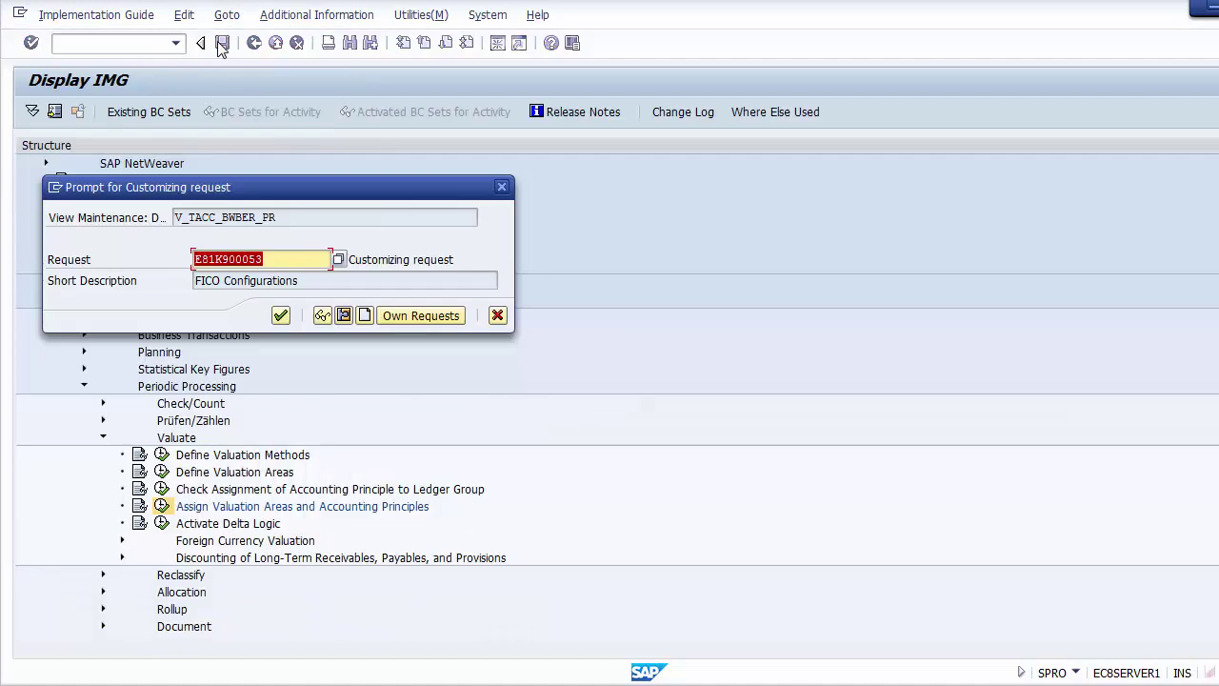
left_click(281, 317)
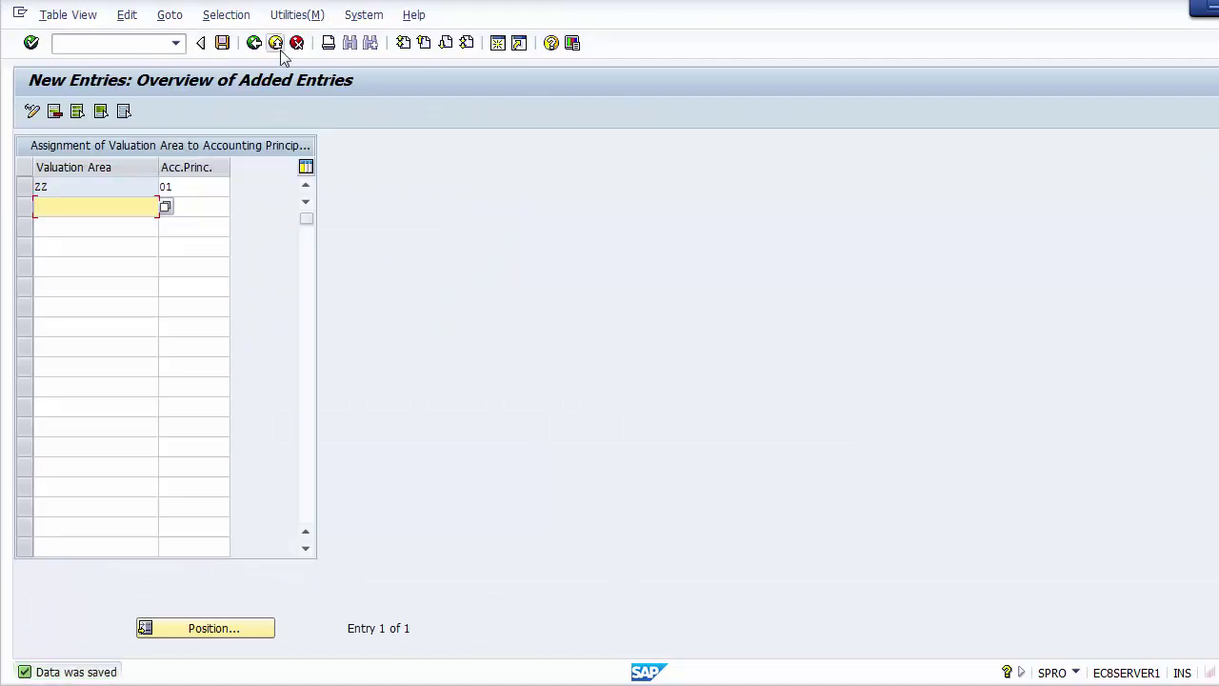
left_click(253, 43)
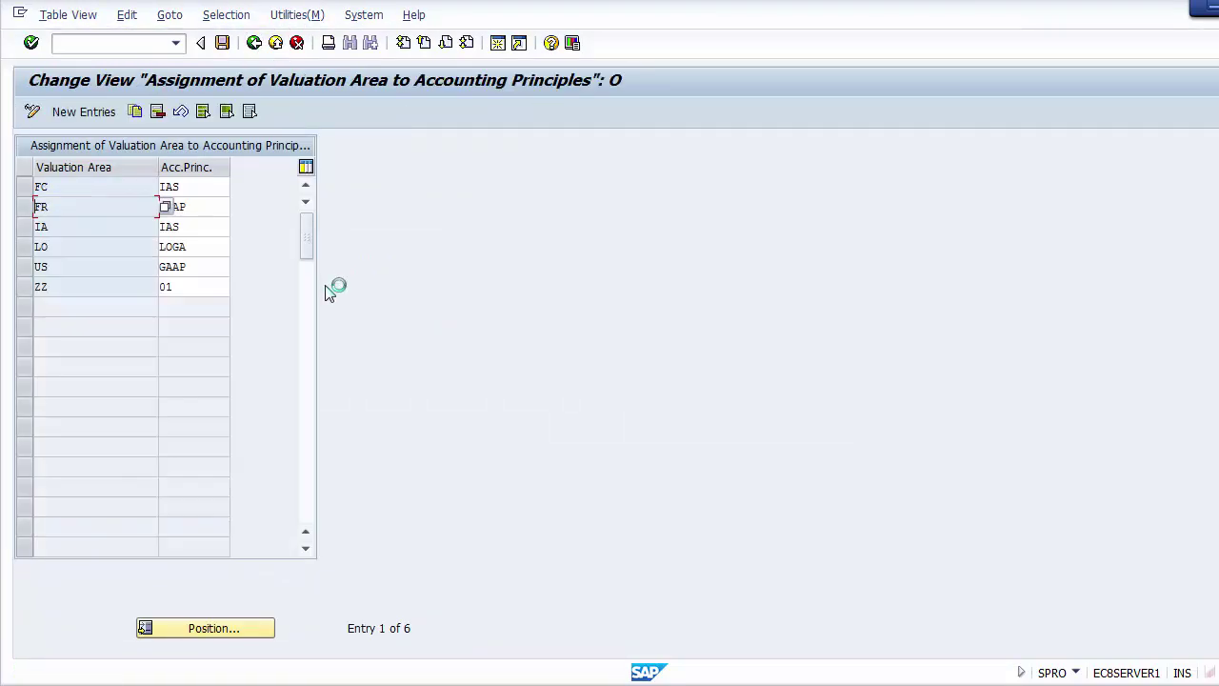
left_click(254, 44)
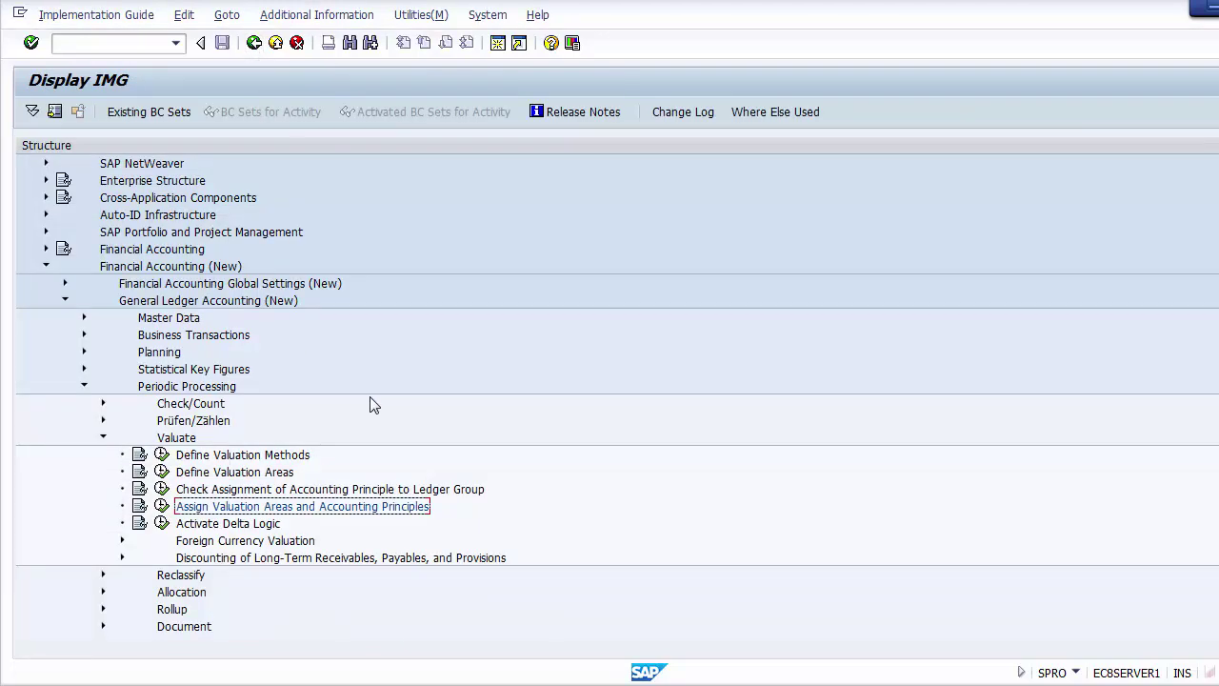
double_click(381, 506)
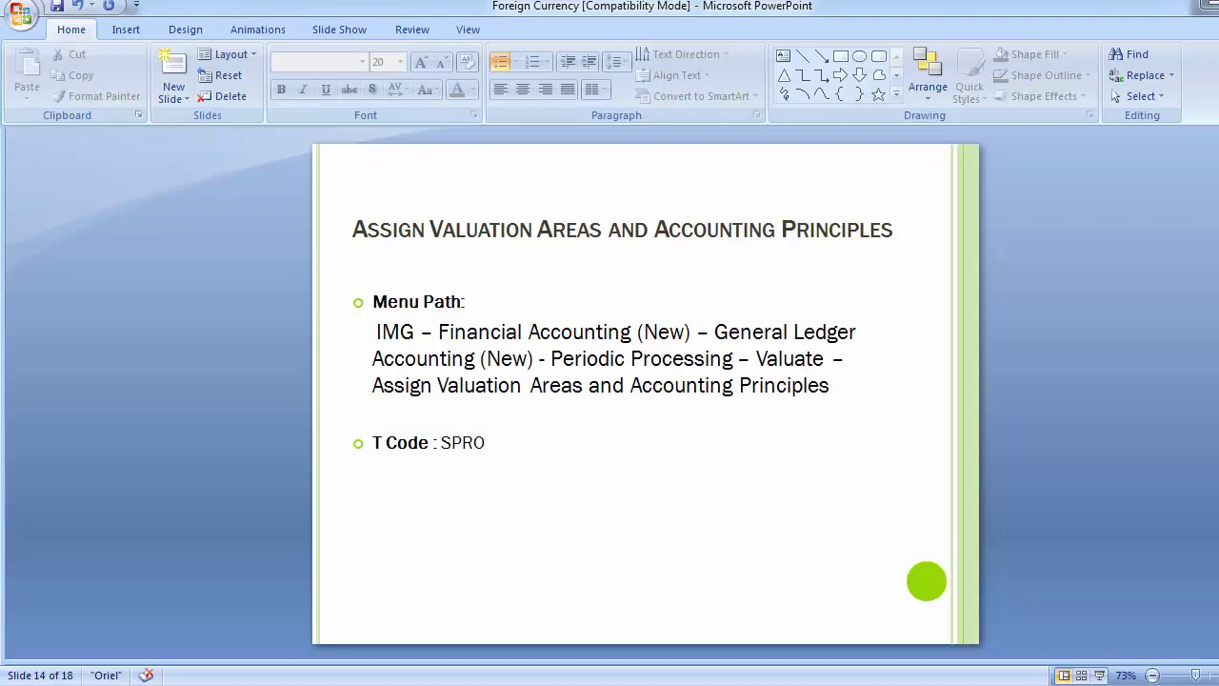
Advance the presentation to slide 15, 'Creation of GL Master records'
key("Page_Down")
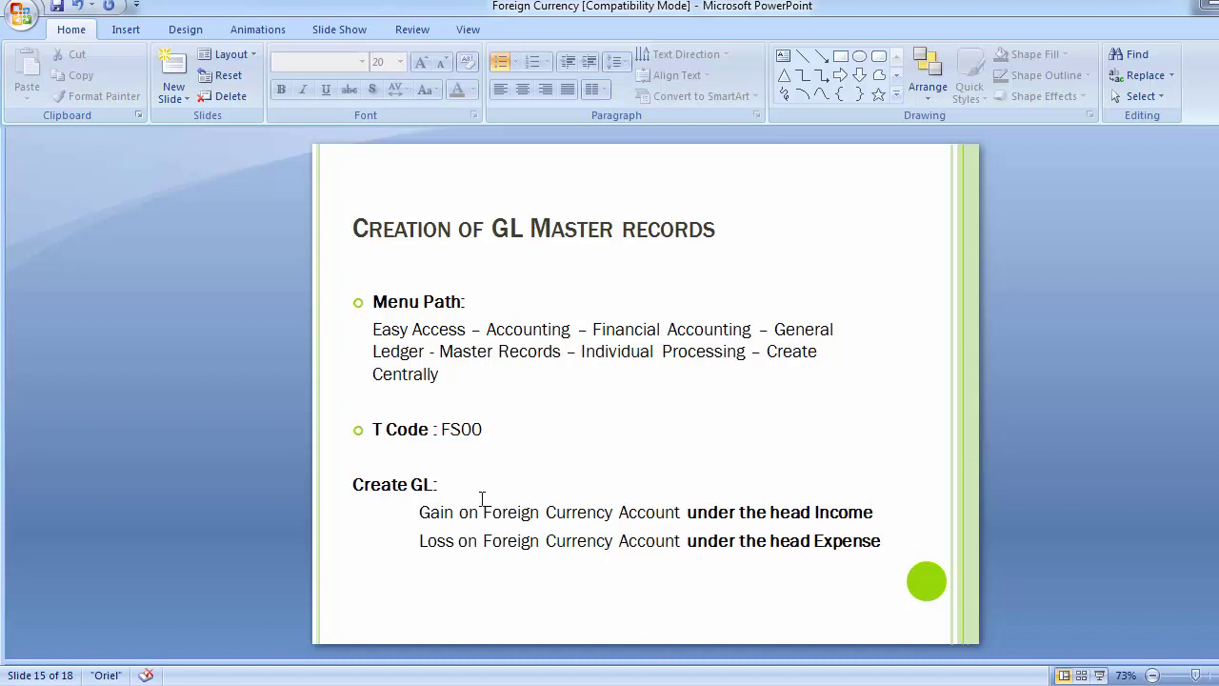
Highlight the foreign exchange gain and loss (Expense) account lines, then bring SAP's Display IMG forward
left_click_drag(419, 512, 657, 514)
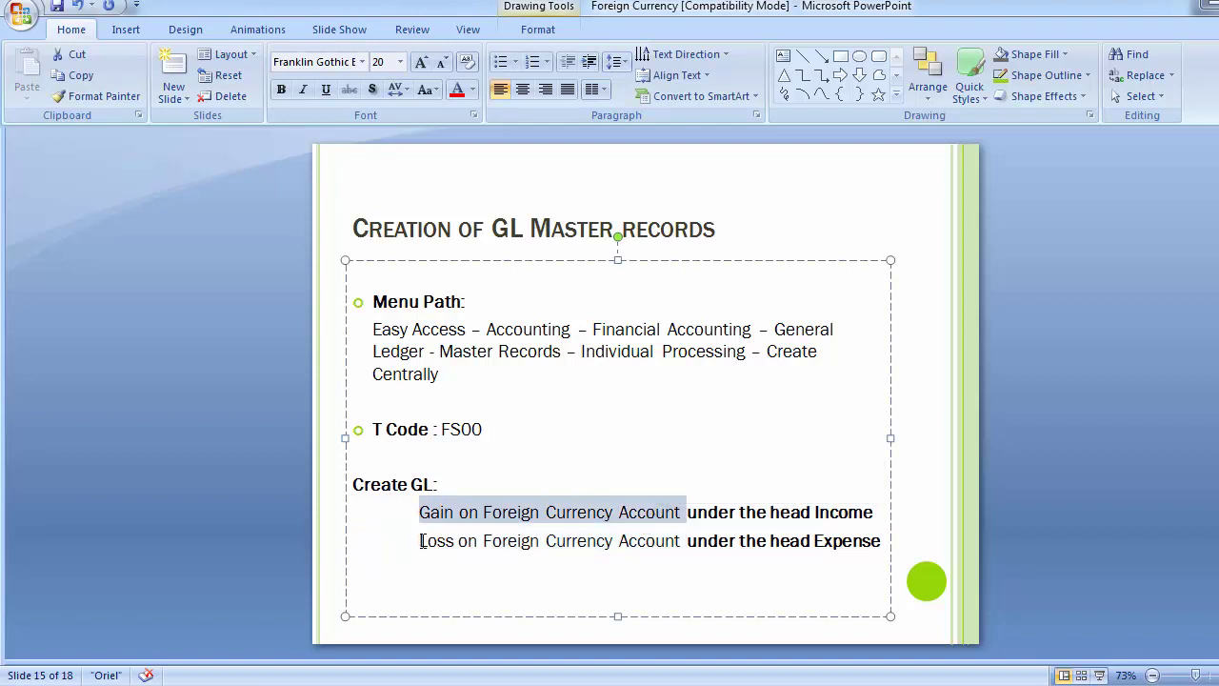
left_click_drag(420, 541, 667, 542)
left_click_drag(814, 540, 862, 541)
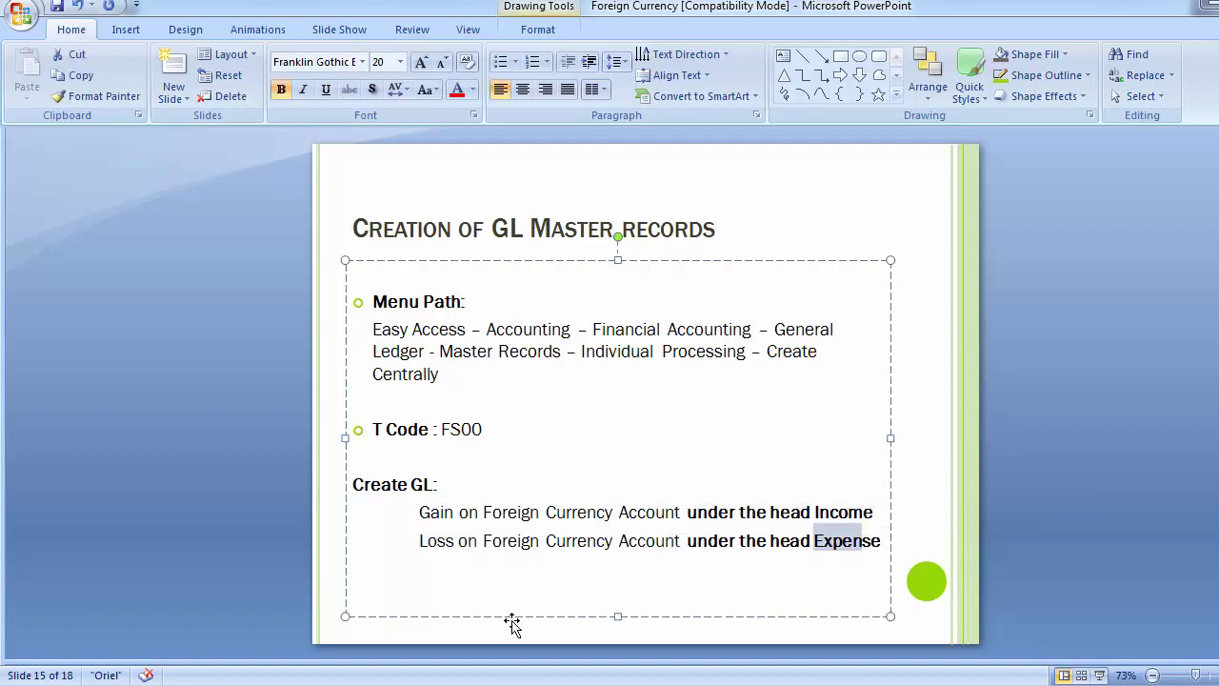
mouse_move(499, 682)
left_click(569, 633)
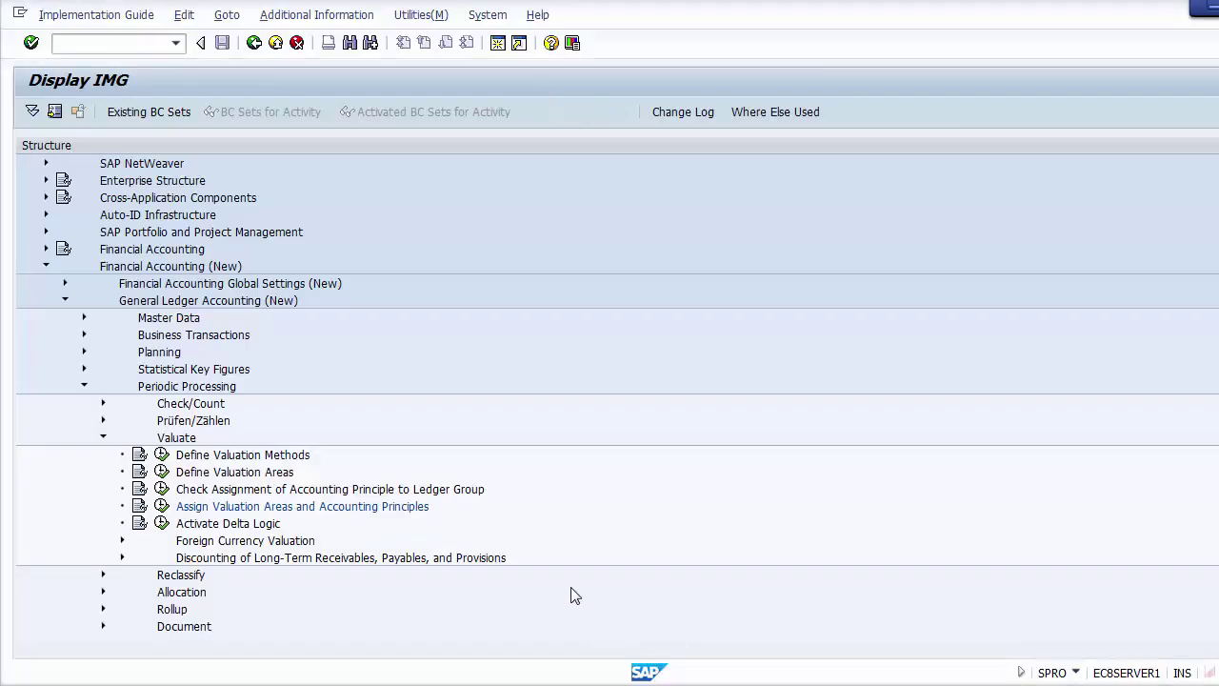
Run FS00 in a new session for company code 1200 and open the G/L account number search
left_click(497, 43)
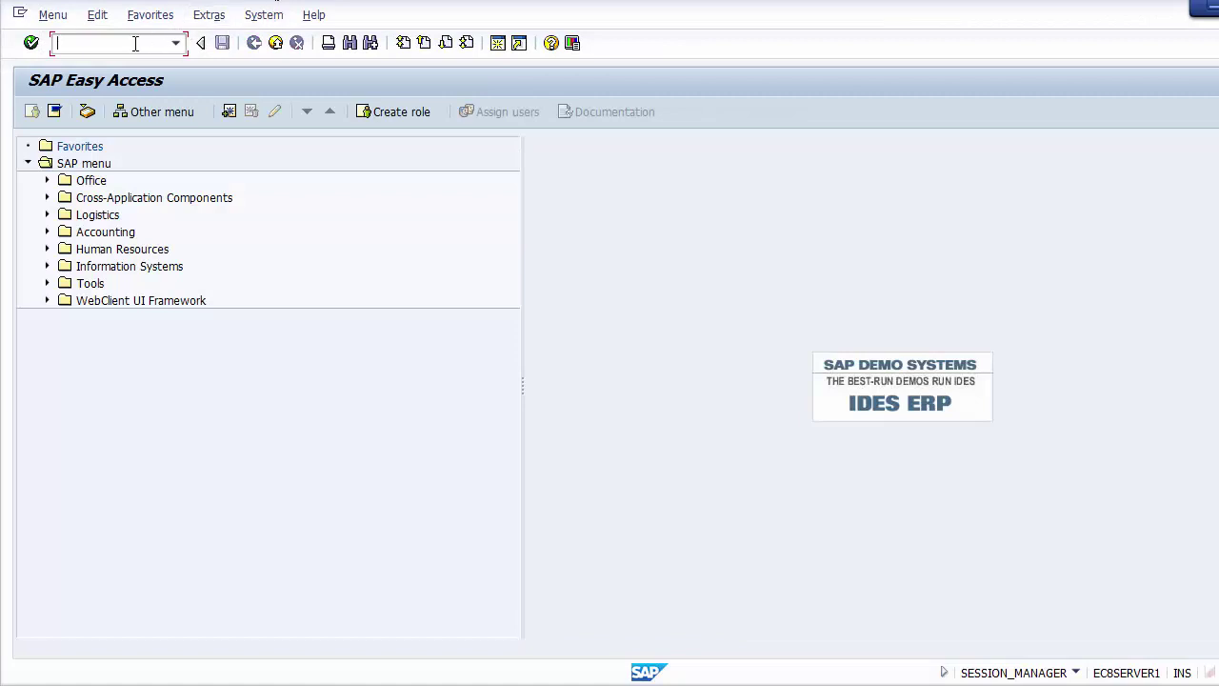
type("FS00")
key("Return")
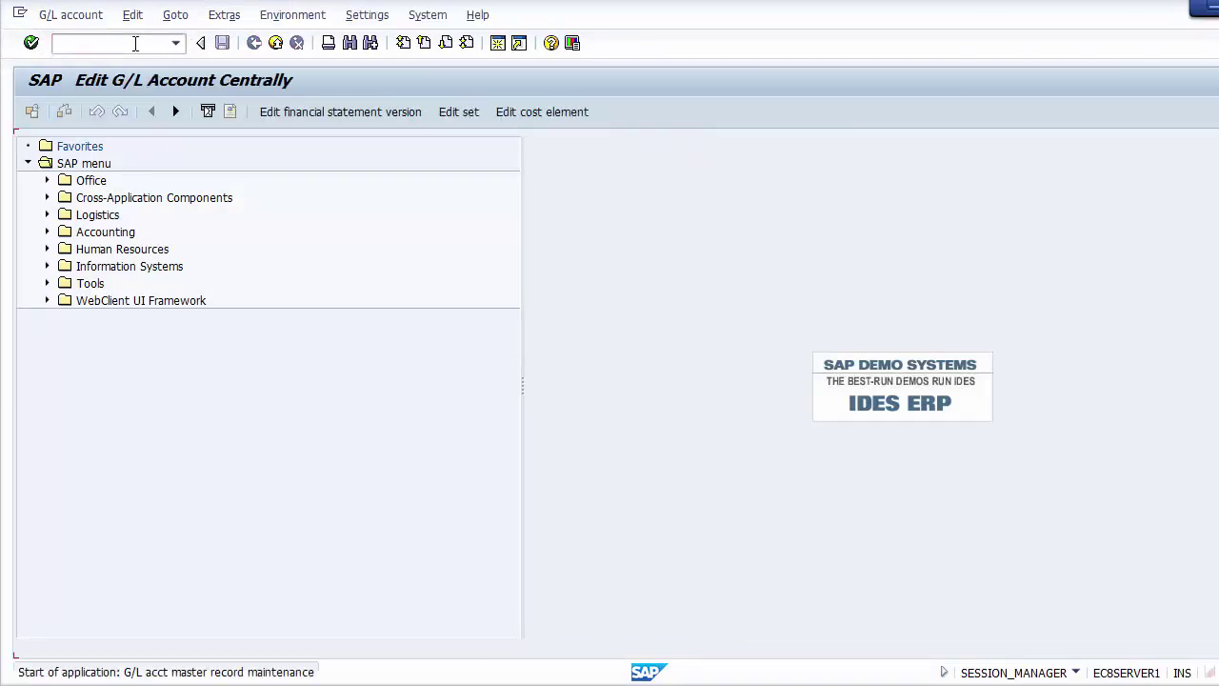
key("Delete")
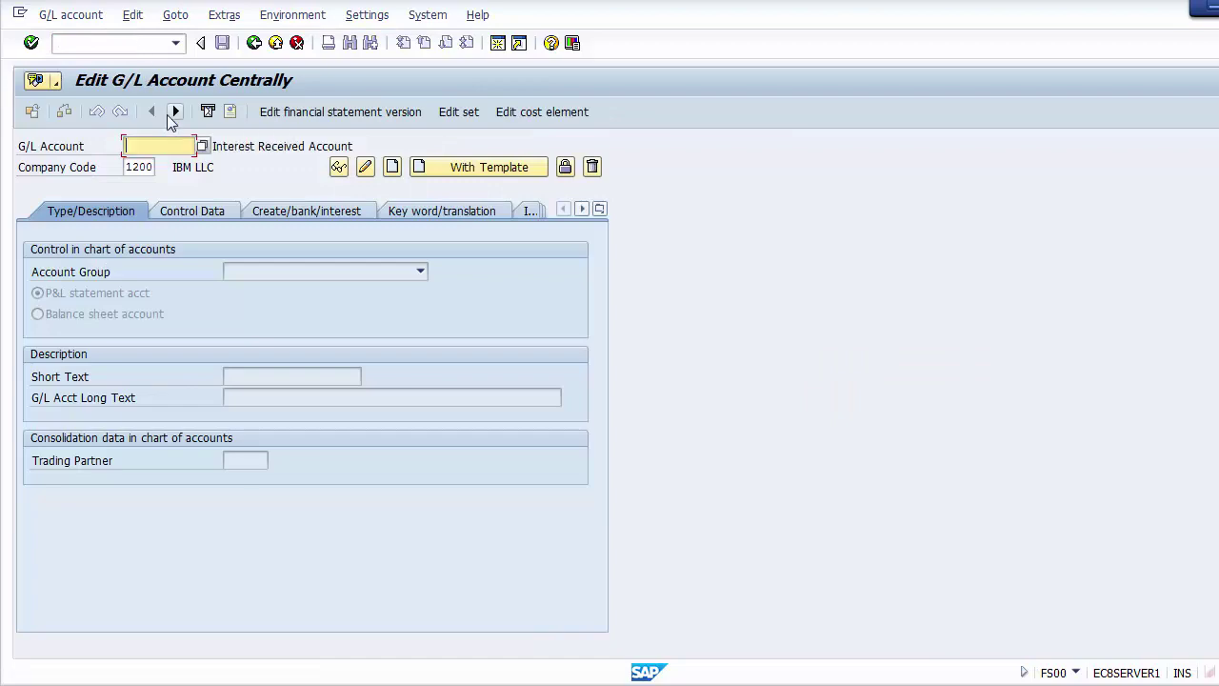
key("alt+F4")
key("alt+Tab")
key("alt+Tab")
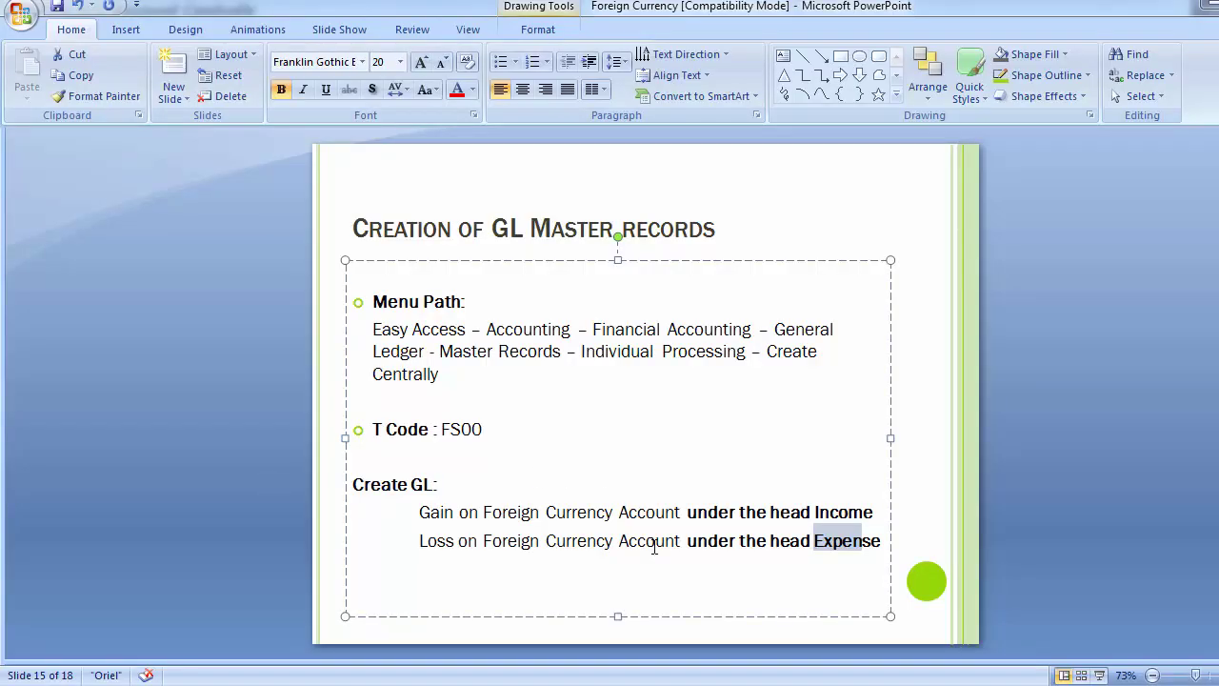
left_click(813, 502)
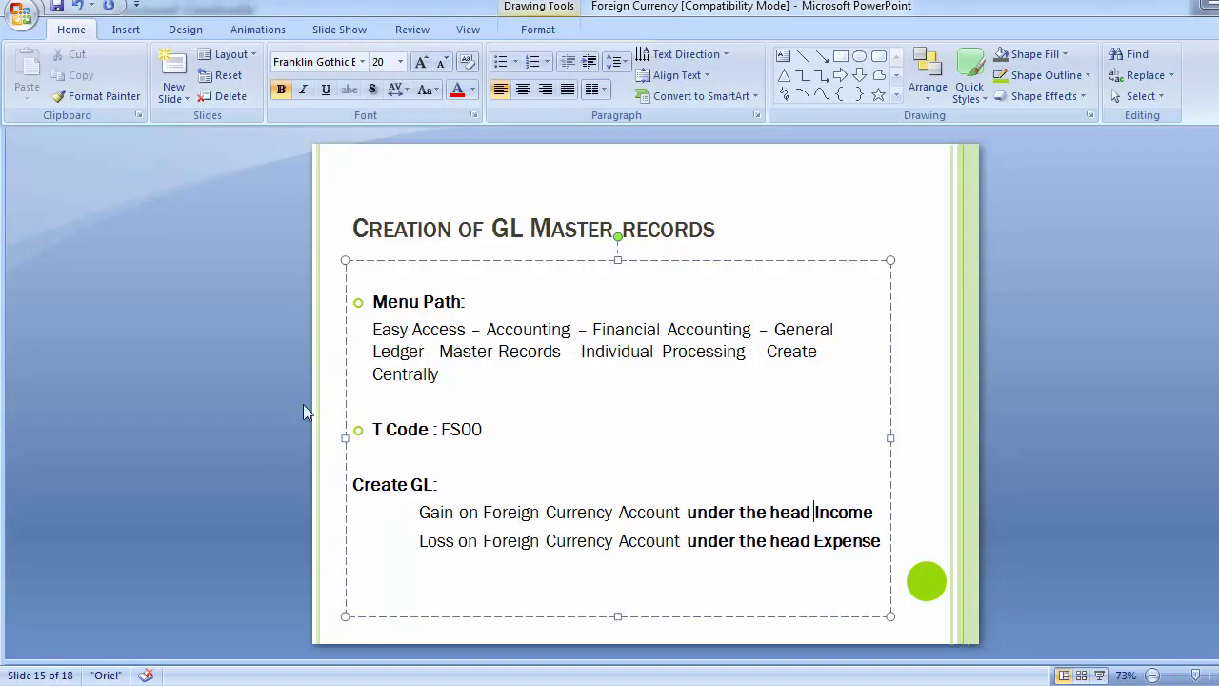
key("alt+Tab")
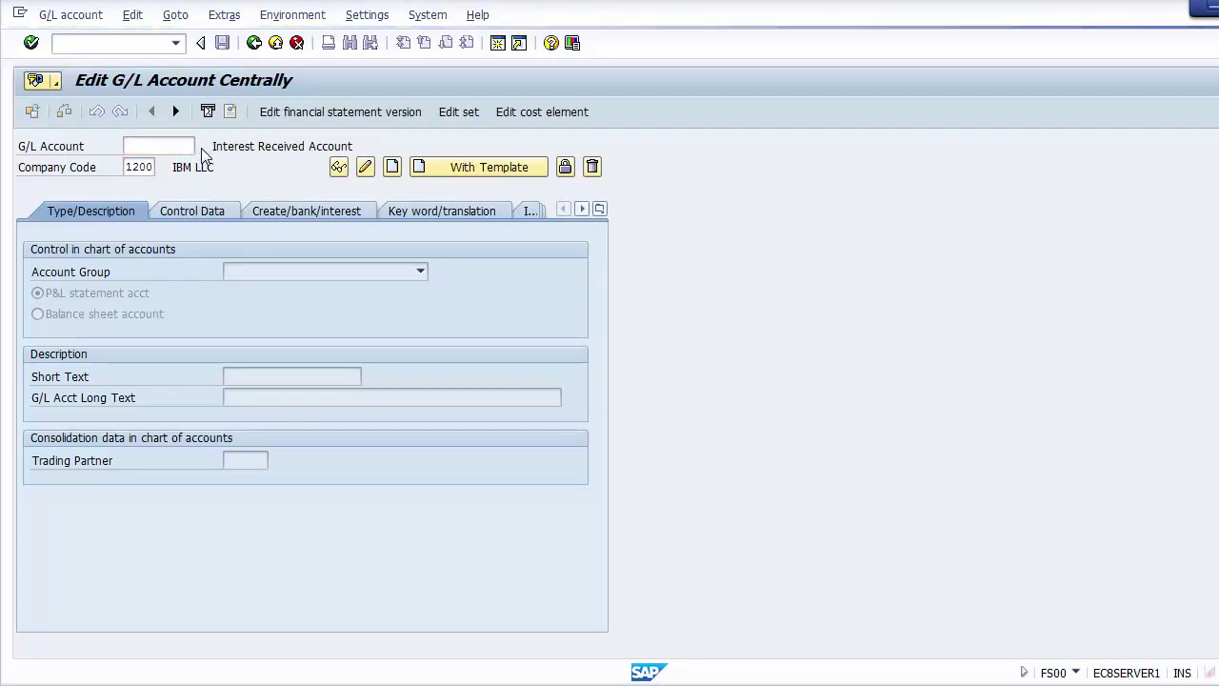
key("F4")
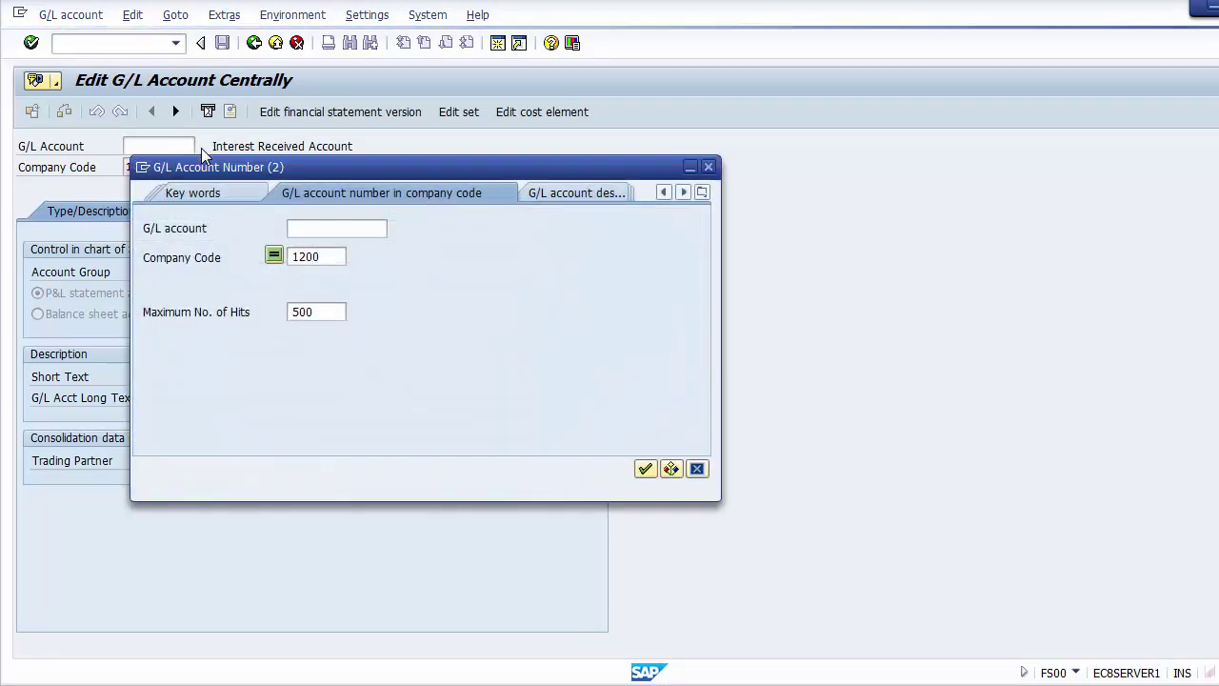
List company code 1200's 40 accounts, pick 300004 Interest Received Account, and trim it to 30000
left_click(645, 471)
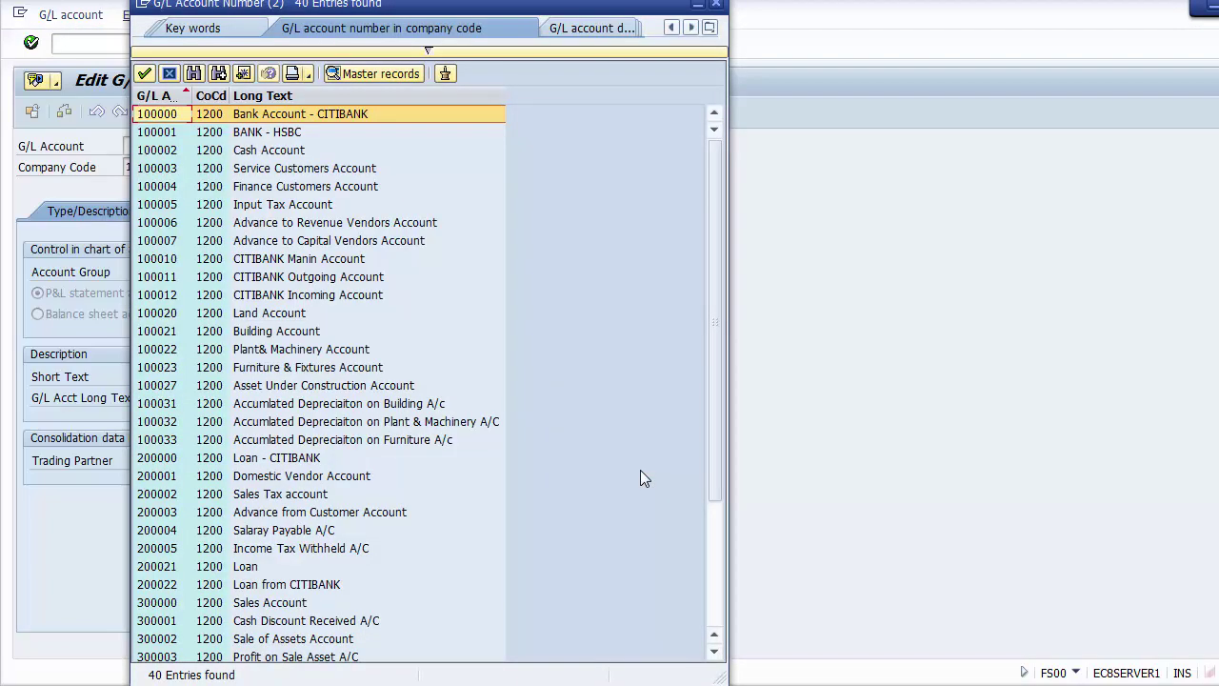
left_click(187, 553)
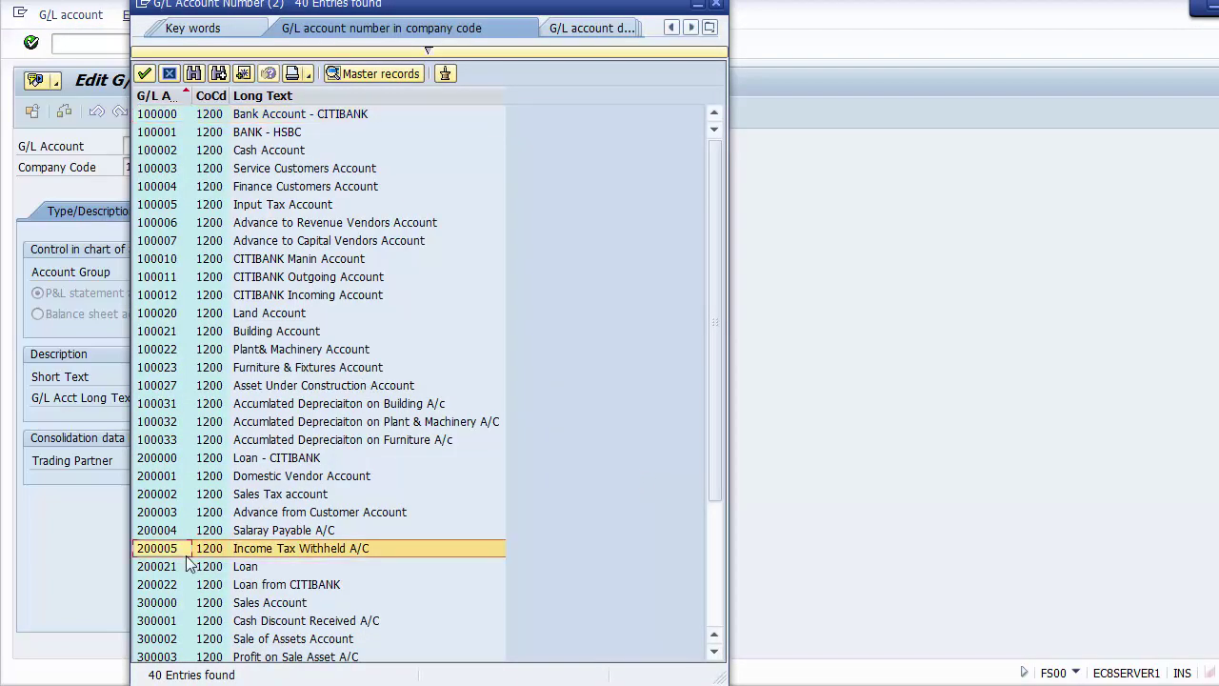
key("Down")
key("Down")
key("Down")
key("Down")
key("Down")
key("Down")
key("Down")
key("Down")
key("Down")
key("Down")
key("Down")
key("Down")
key("Down")
key("Down")
key("Down")
key("Up")
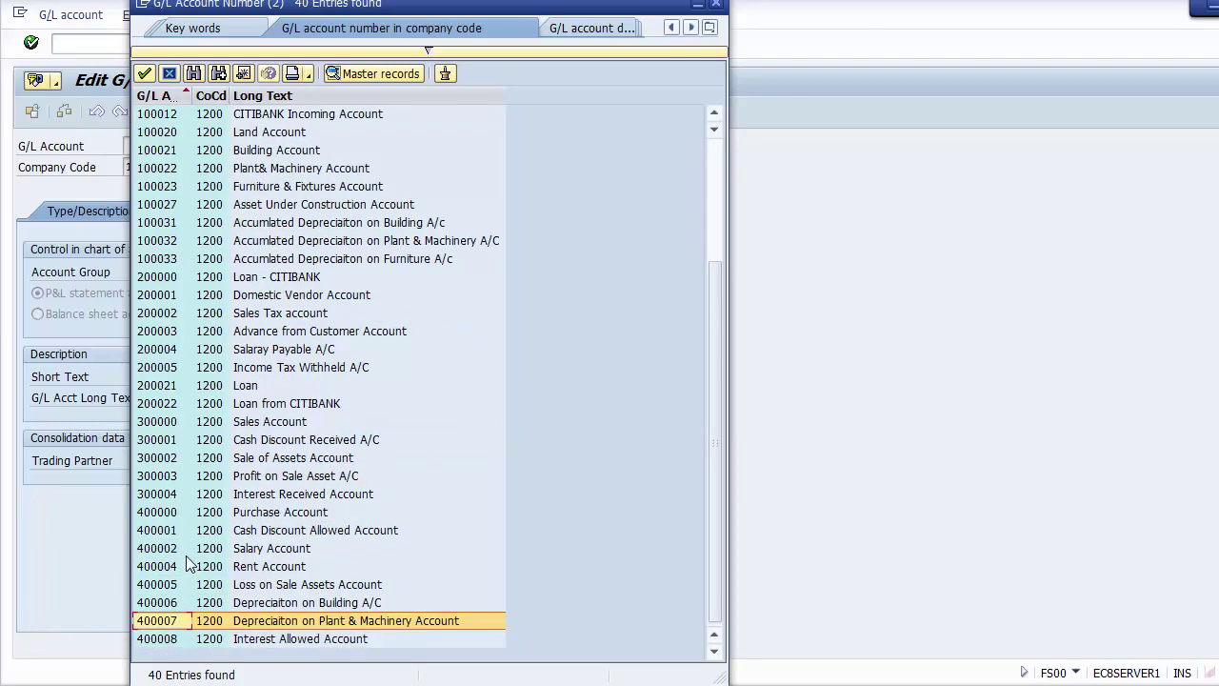
key("Up")
key("Up")
key("Up")
key("Up")
key("Up")
key("Up")
key("Up")
key("Up")
key("Up")
key("Up")
key("Up")
key("Down")
key("Up")
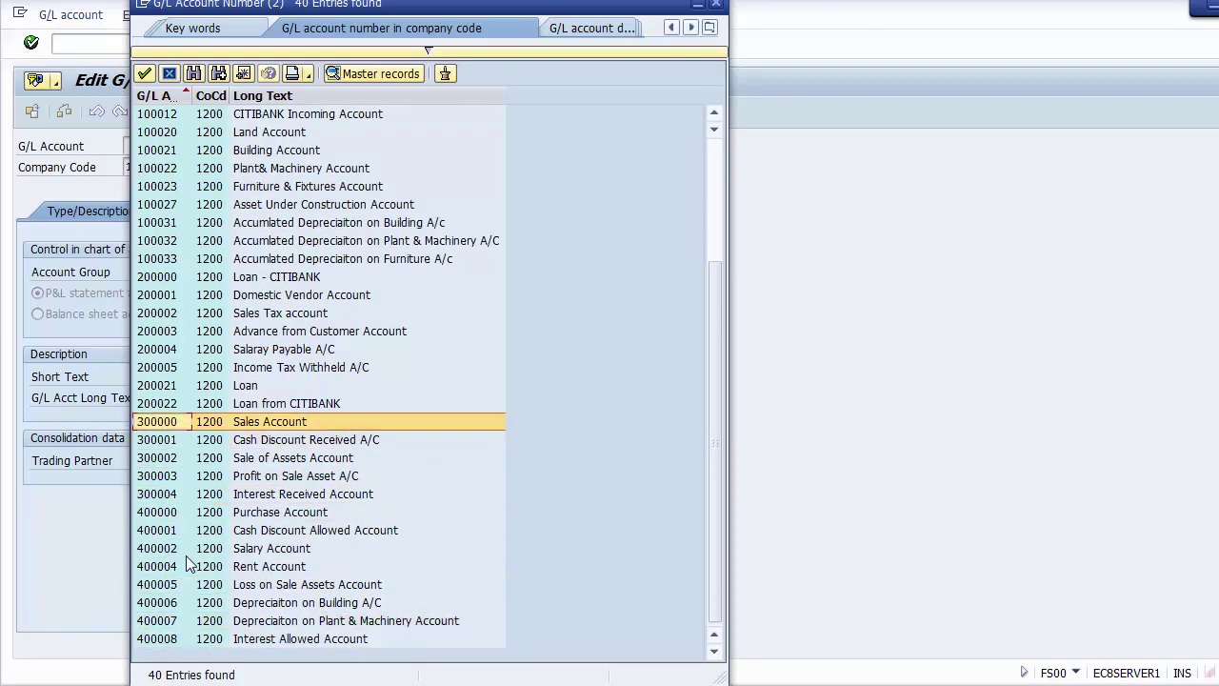
key("Down")
key("Down")
key("Down")
key("Down")
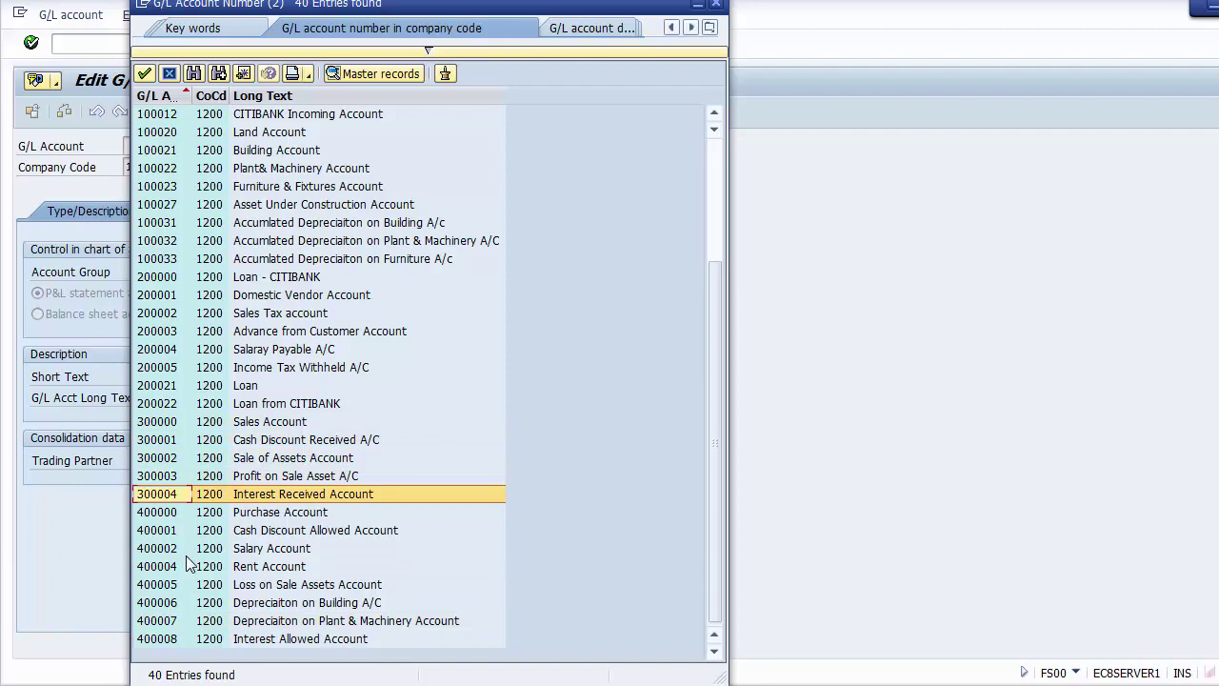
double_click(157, 493)
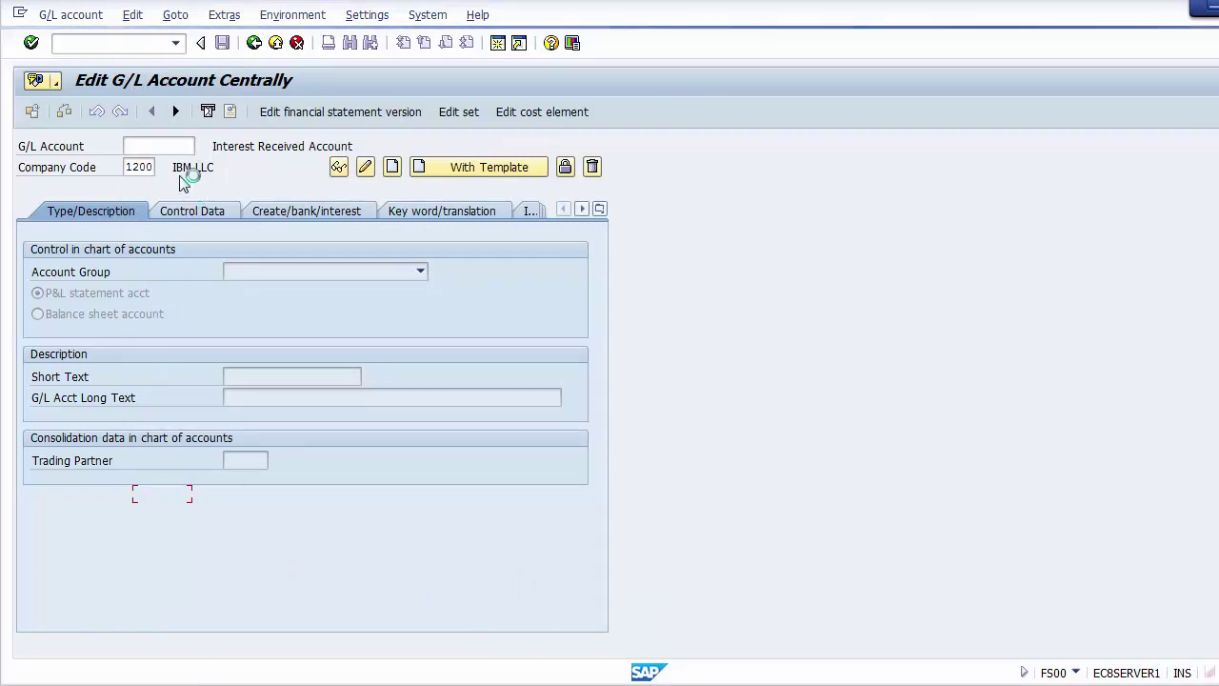
left_click(166, 148)
key("BackSpace")
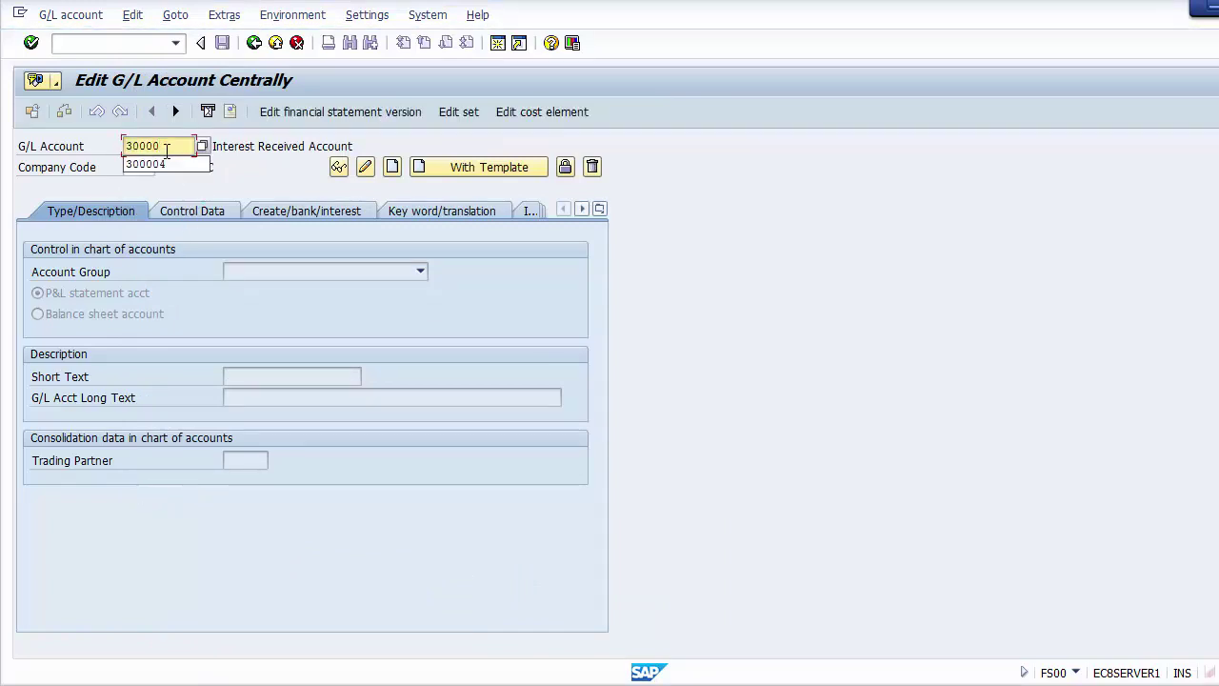
Start creating G/L account 300005 in account group Income as a P&L statement account
type("5")
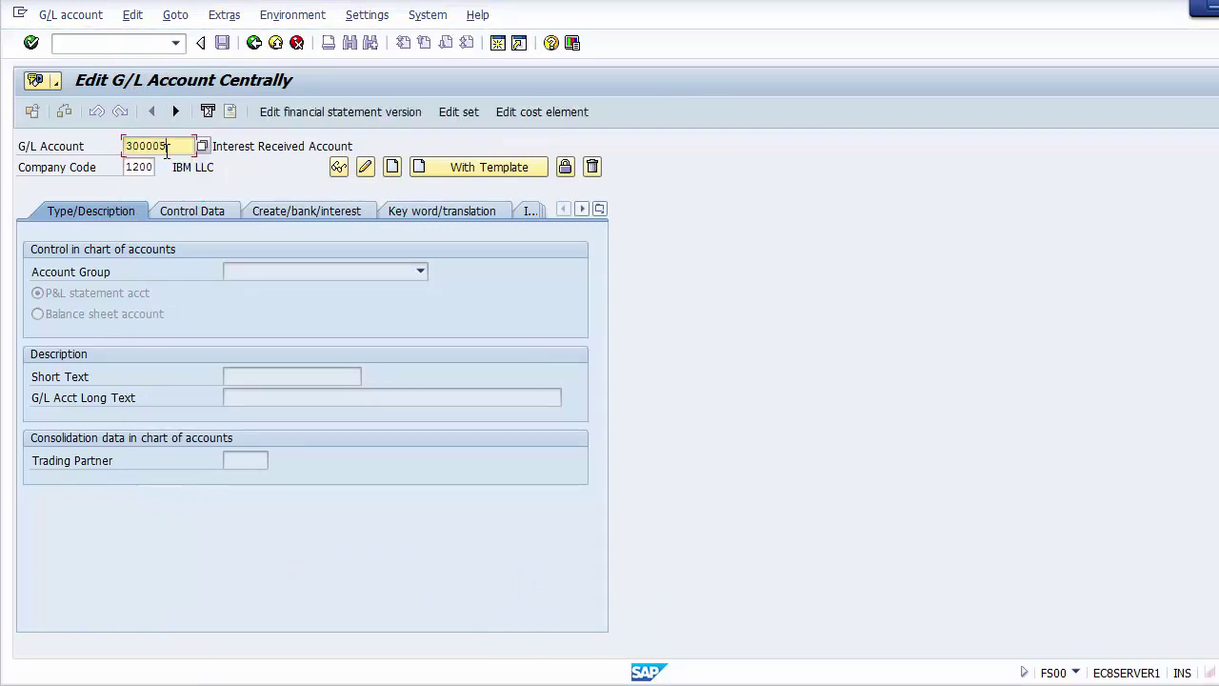
left_click(392, 169)
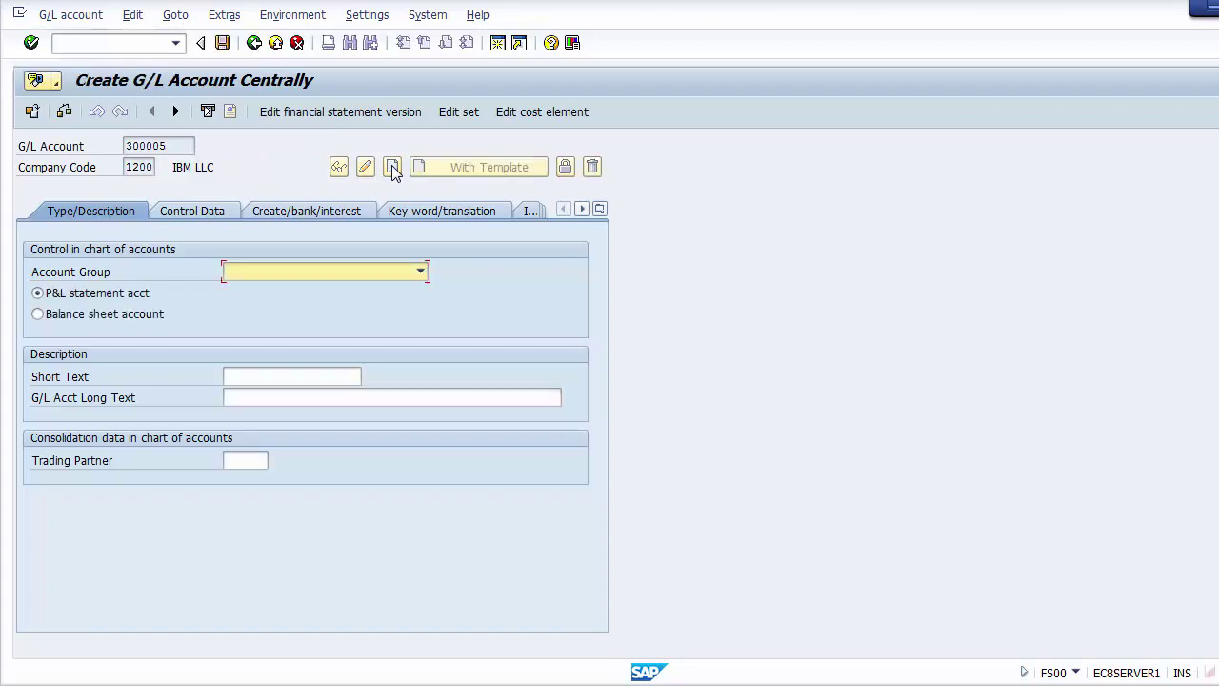
left_click(327, 275)
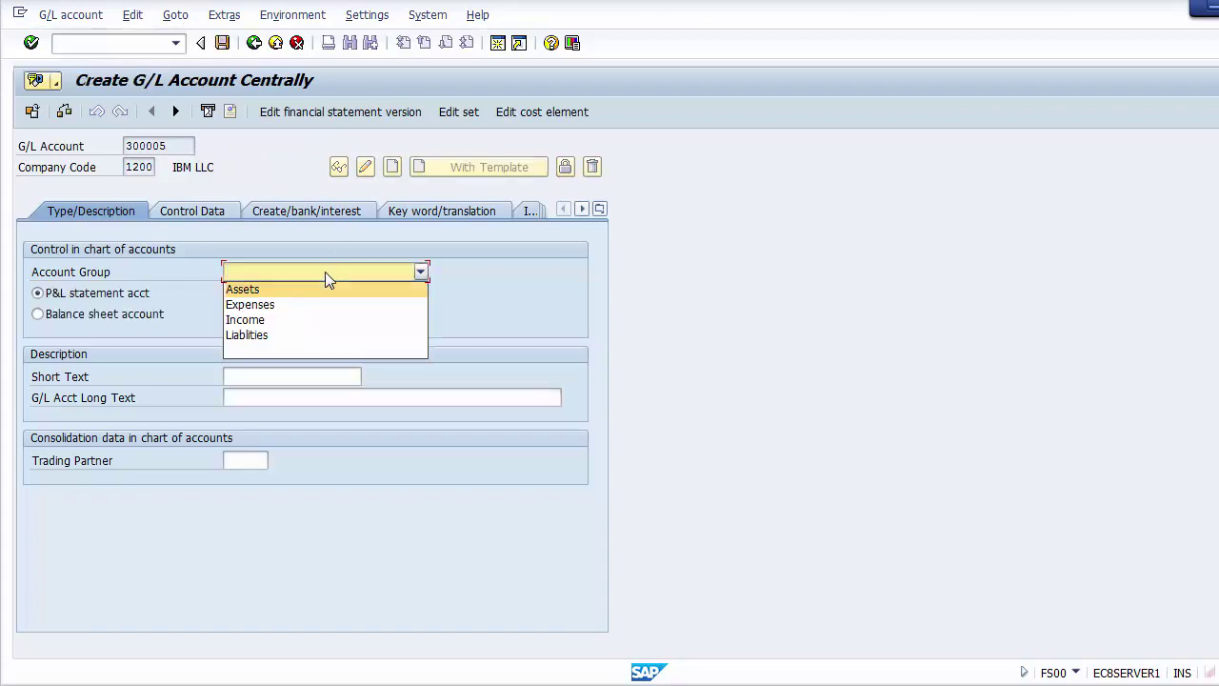
left_click(266, 321)
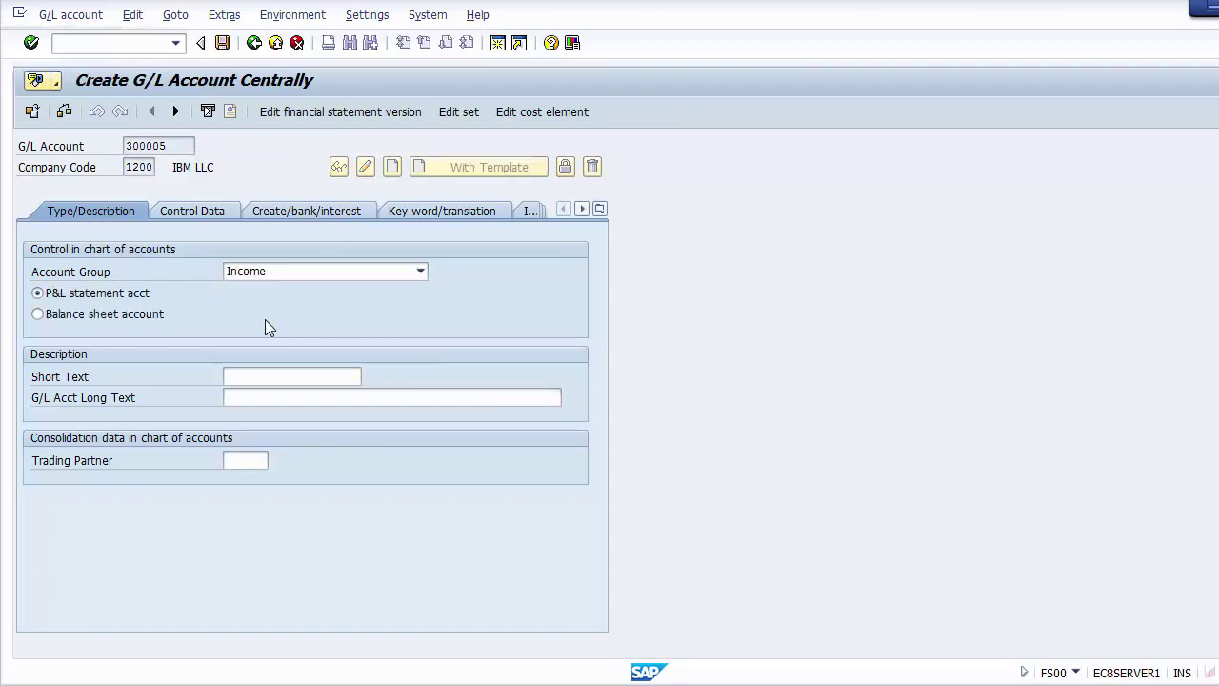
left_click(124, 303)
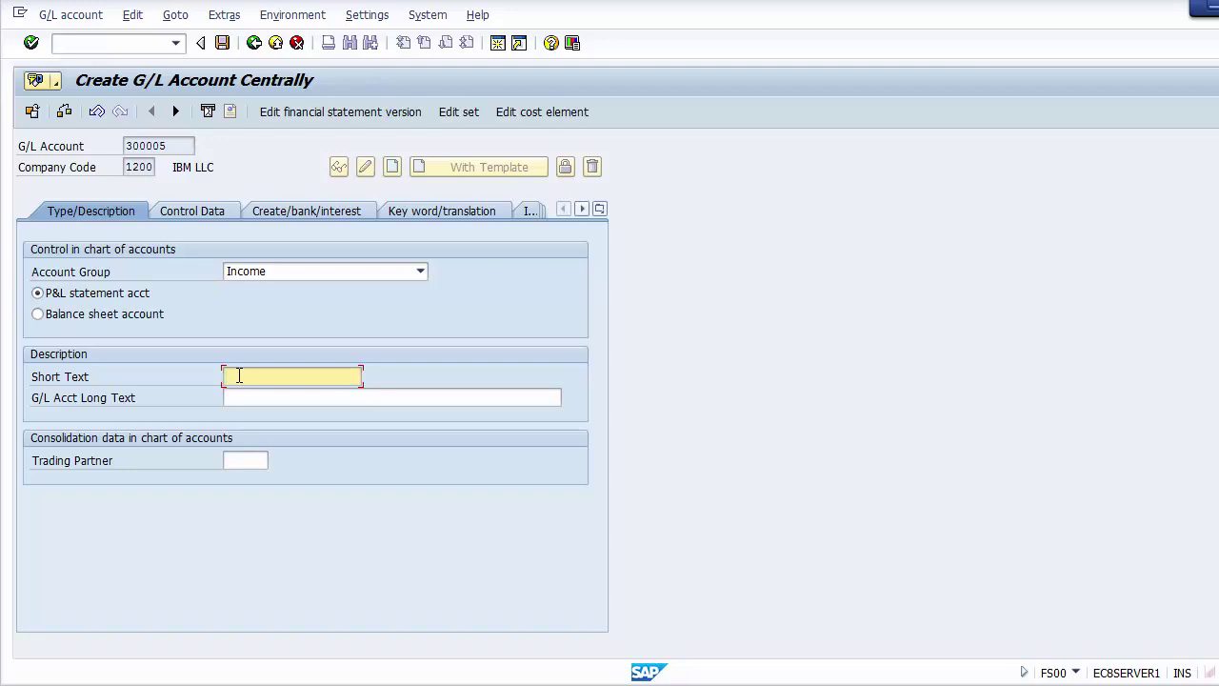
Enter short text 'Gain on For Exc.' and long text 'Gain on Foreign Exchange rate Account'
type("Gain ")
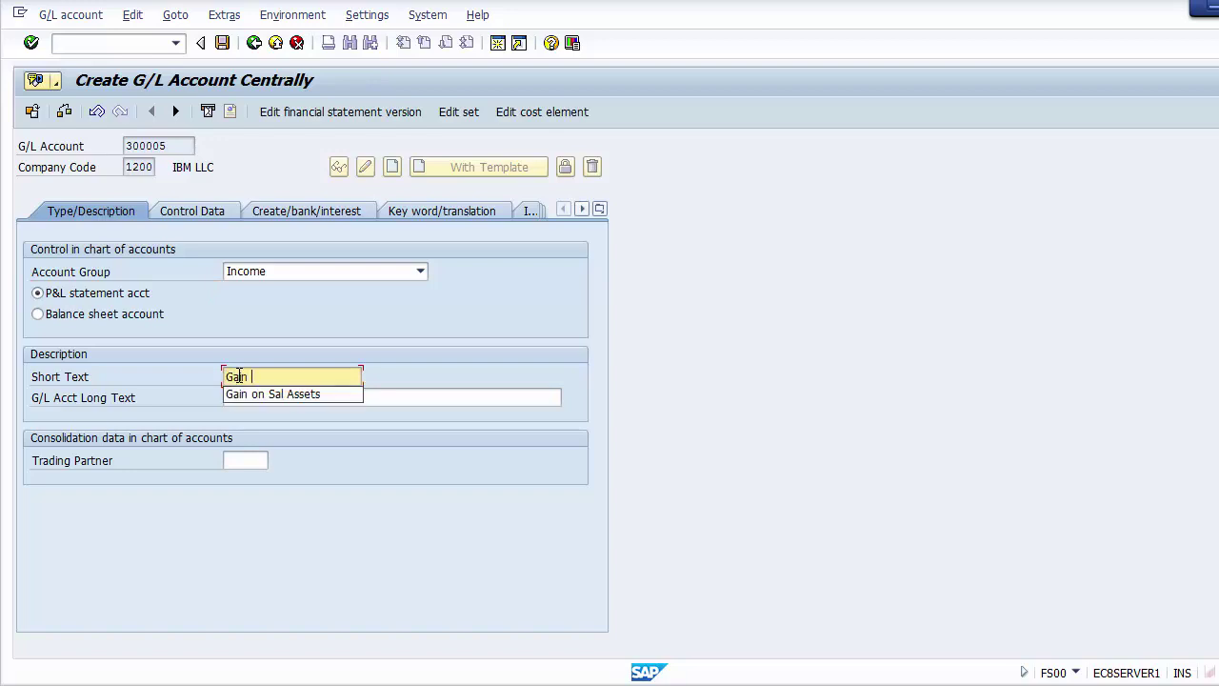
type("on For Exch")
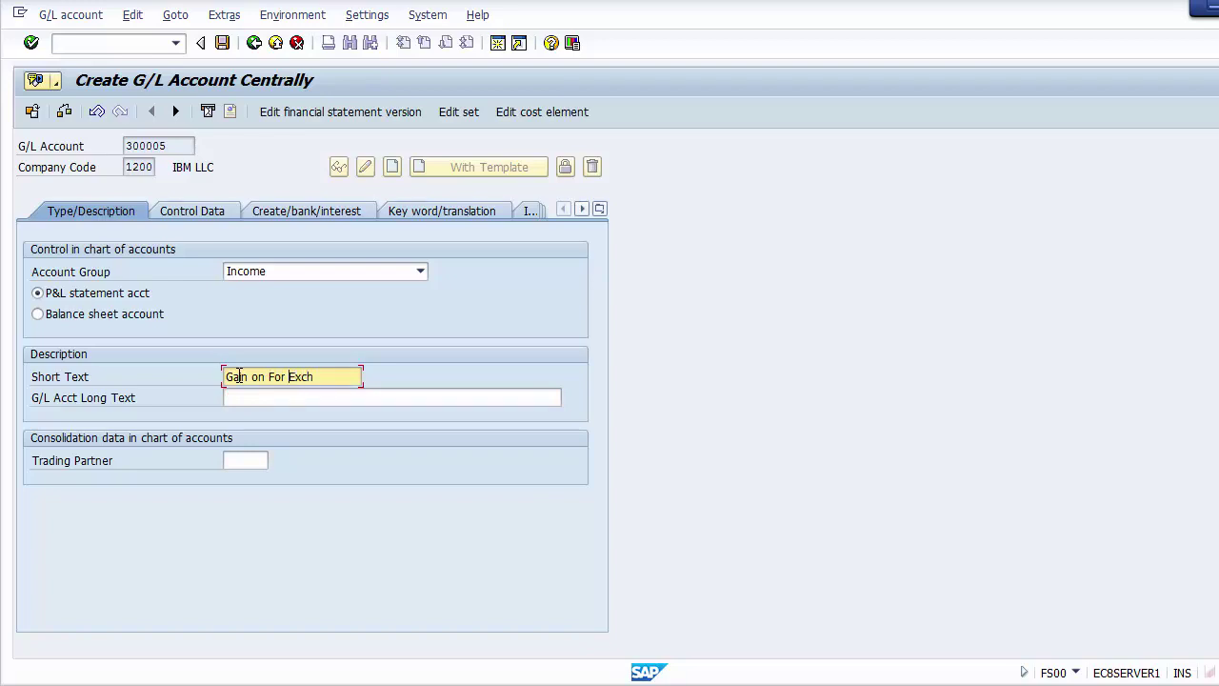
type(".")
left_click(253, 397)
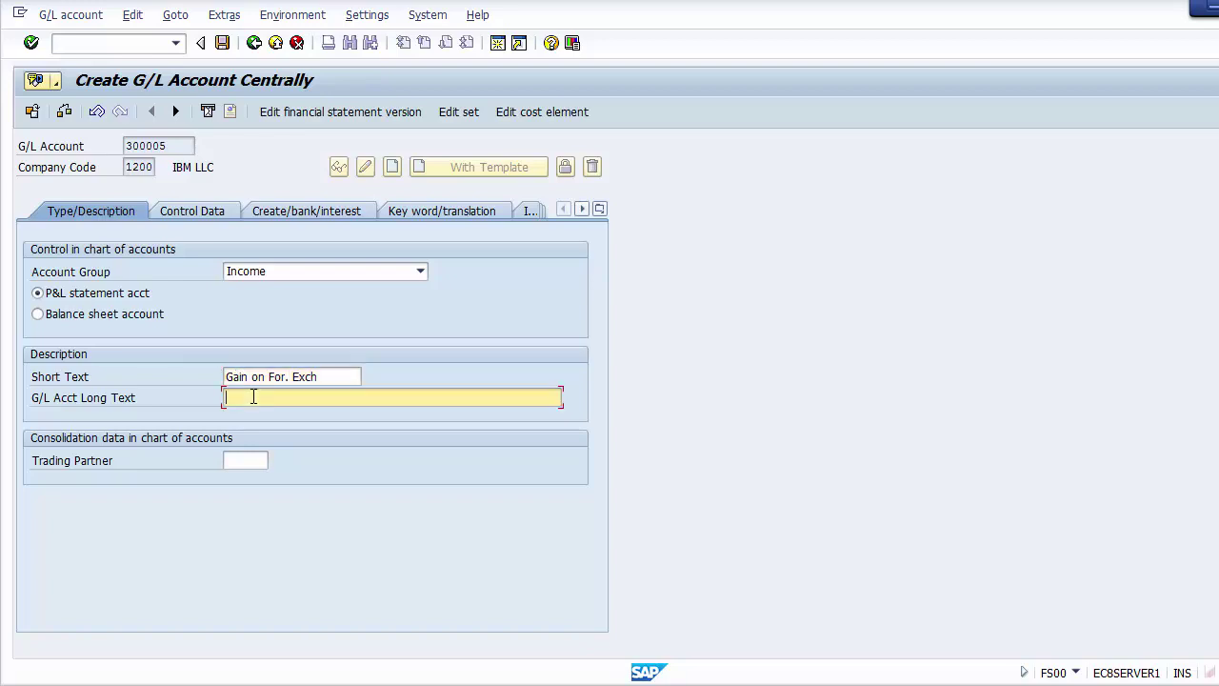
type("Gain")
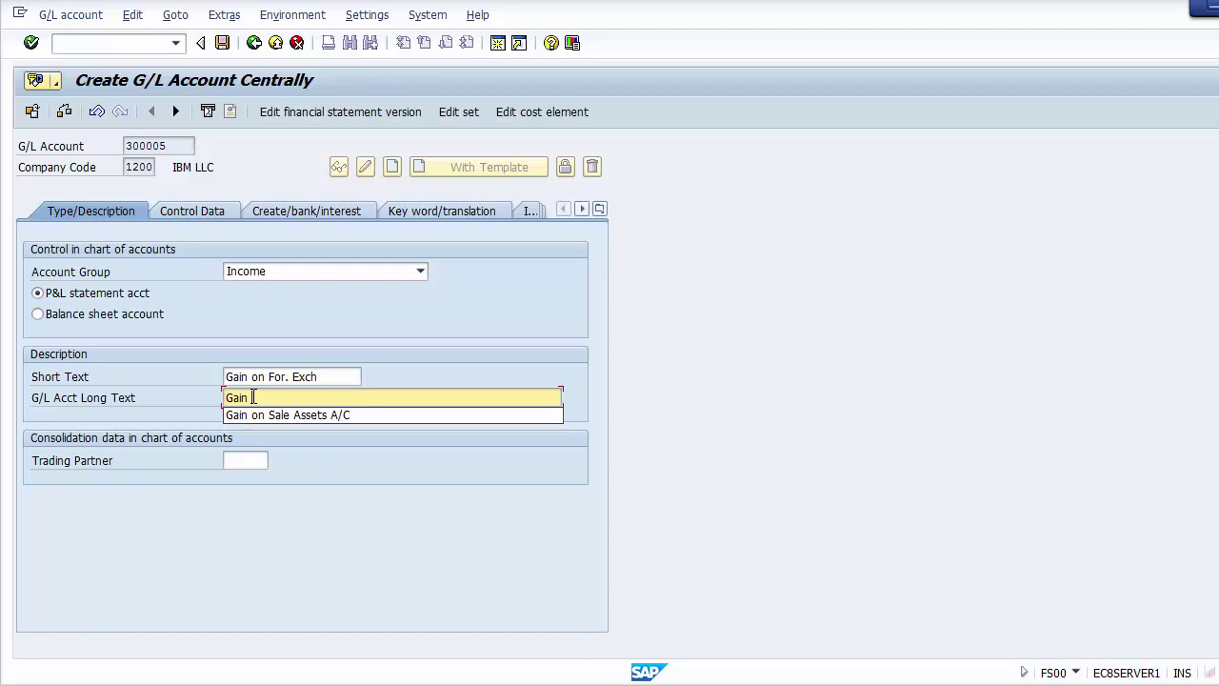
type(" on Fo")
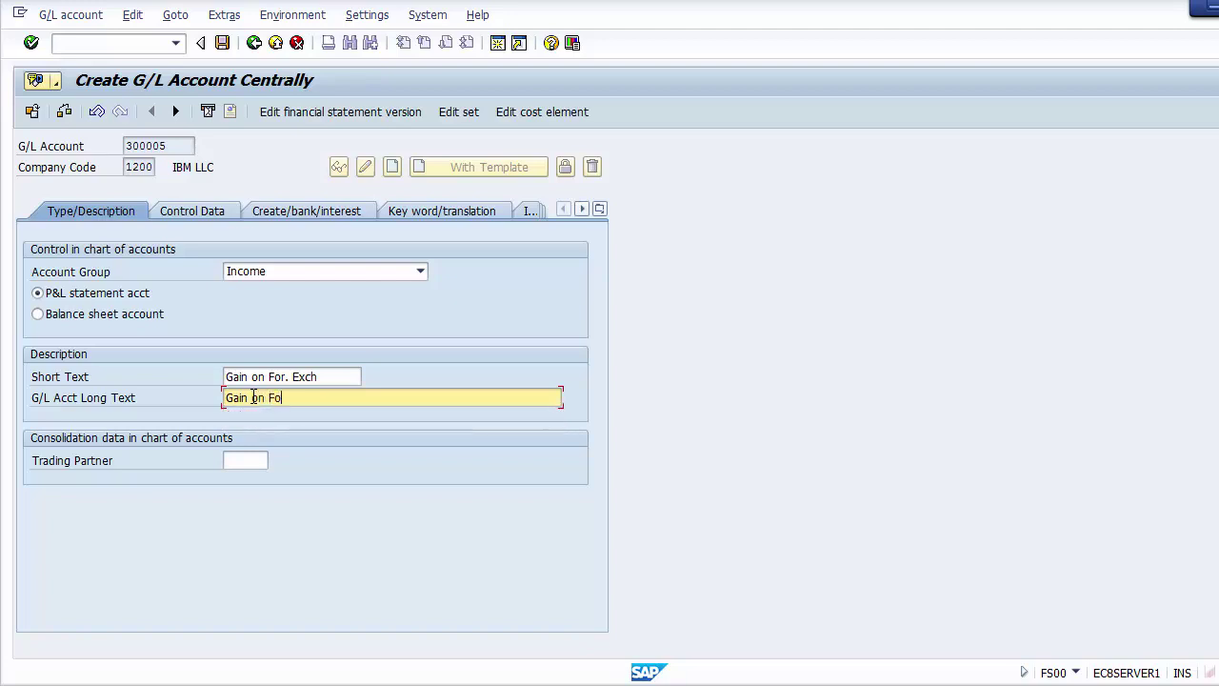
type("reign Ec")
key("BackSpace")
key("BackSpace")
type("xchange rate Account")
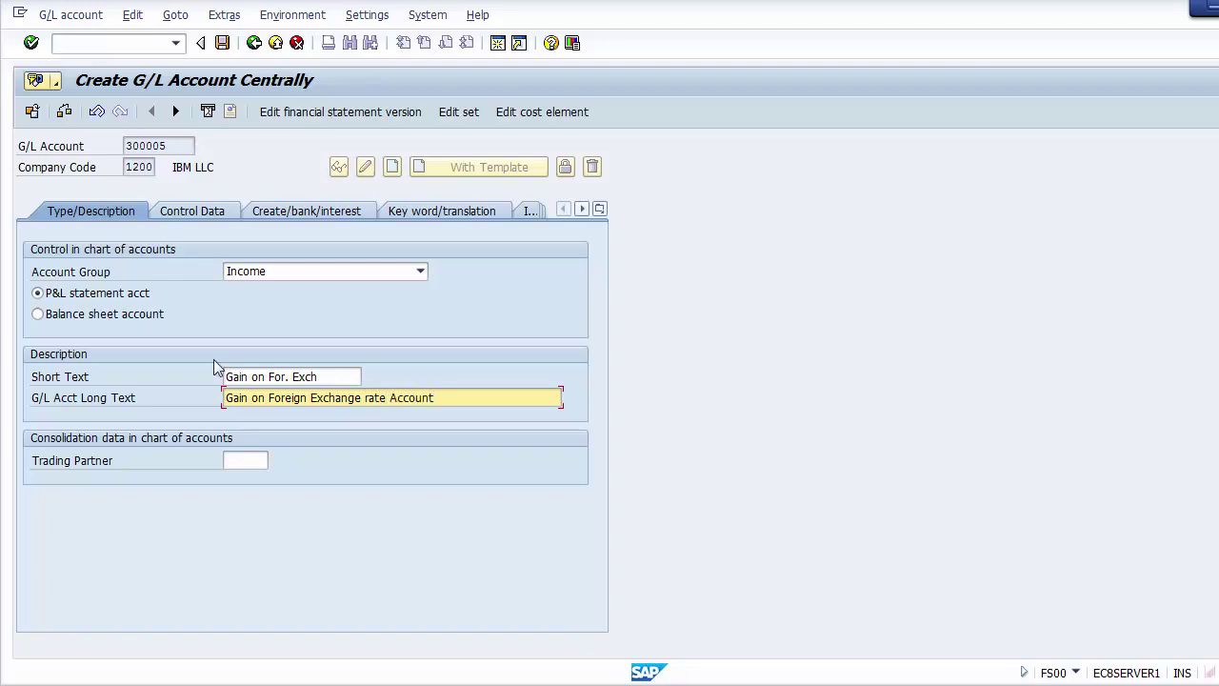
left_click(166, 213)
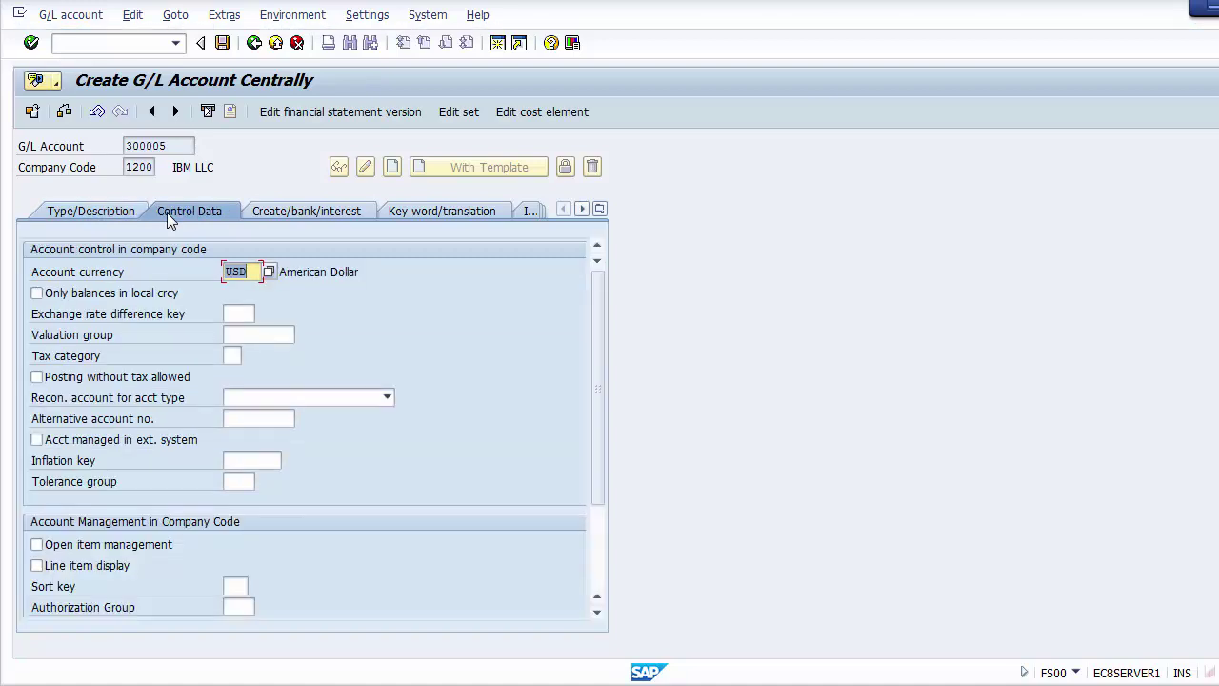
Turn on line item display and set field status group G029 Revenue accounts
left_click(79, 568)
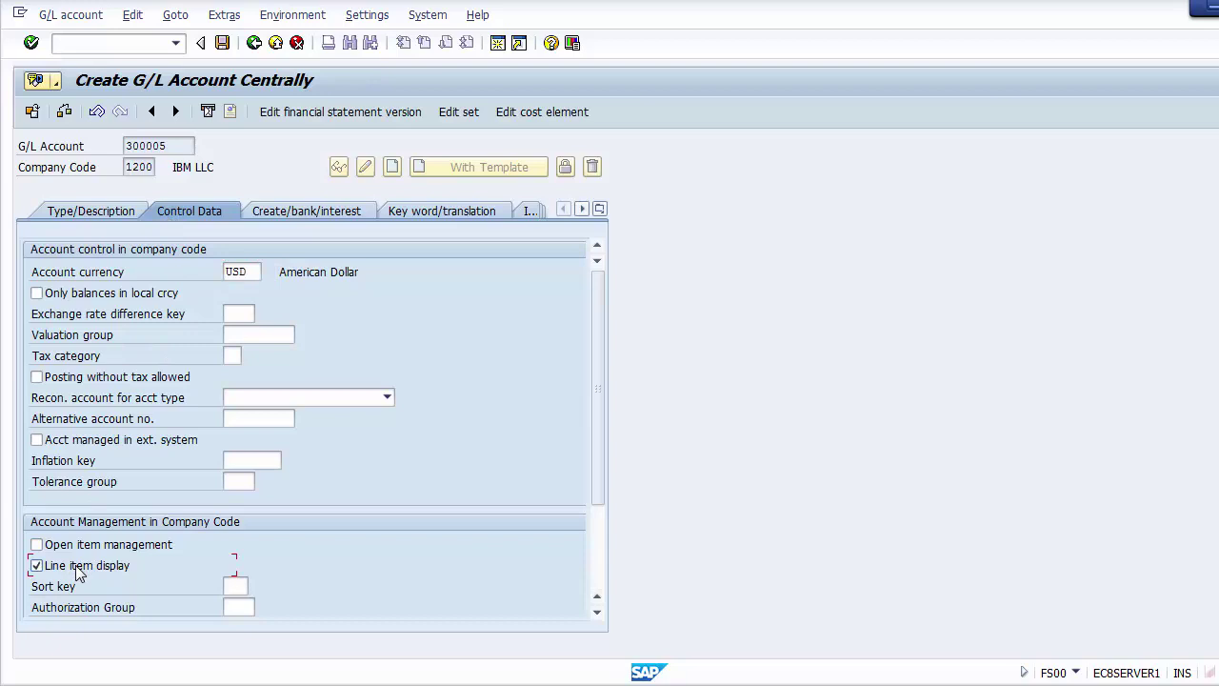
left_click(289, 213)
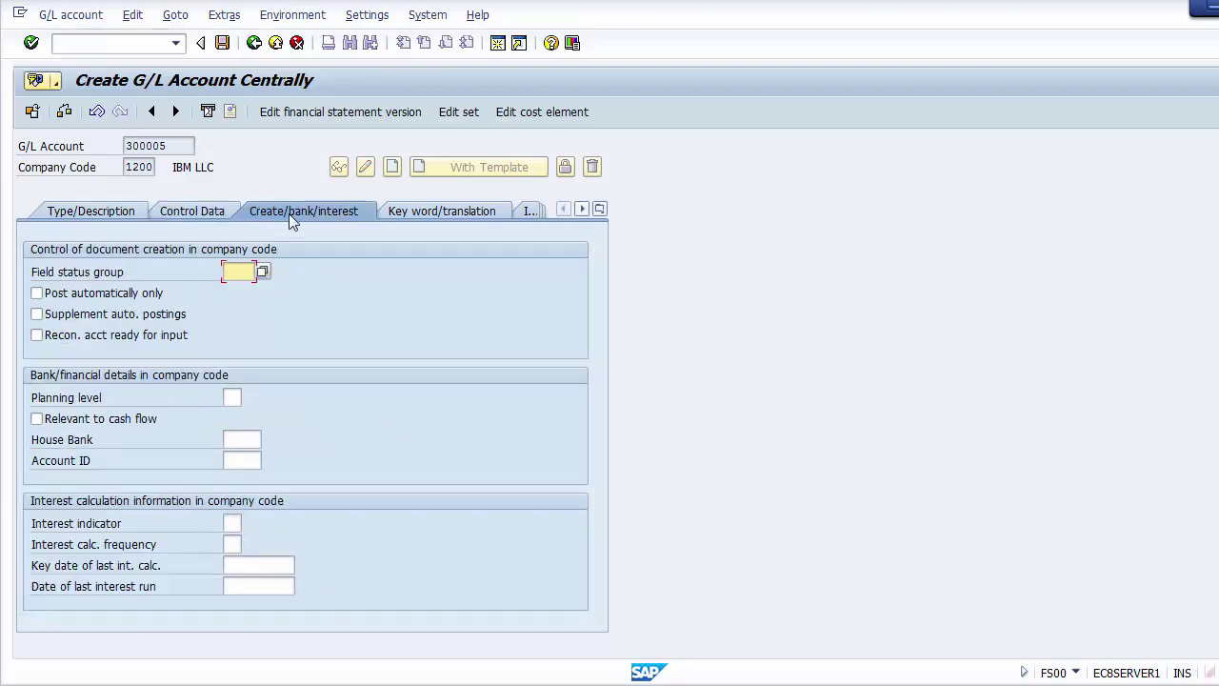
left_click(263, 272)
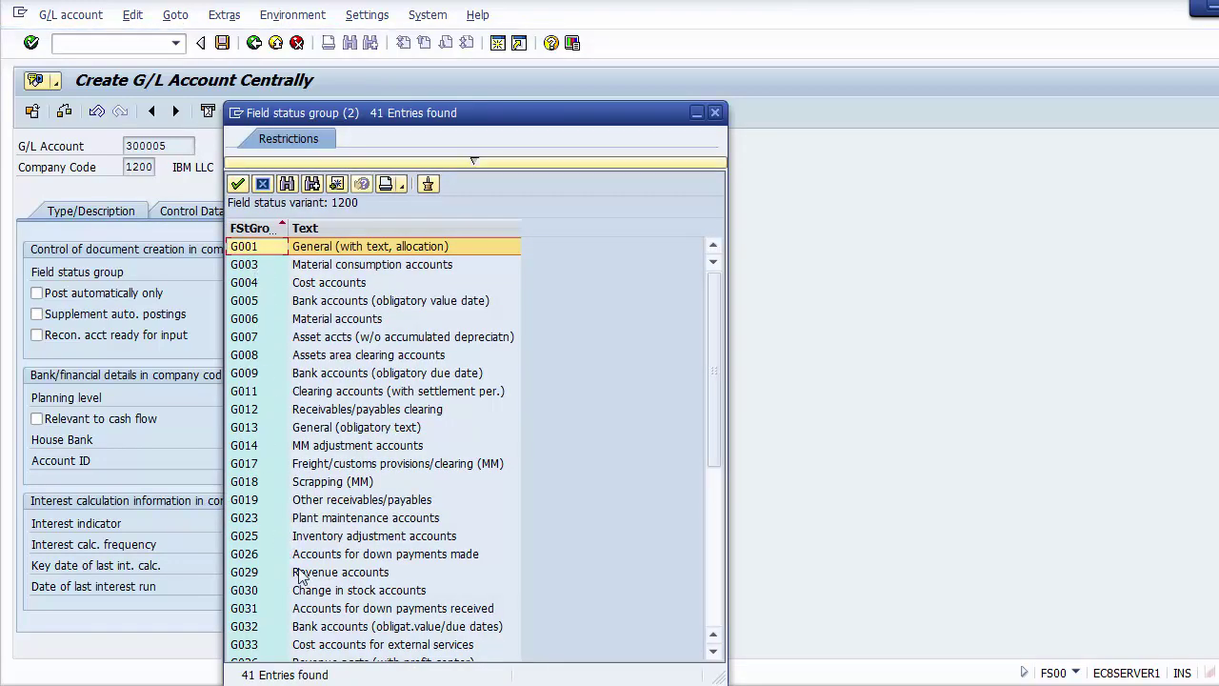
left_click(320, 574)
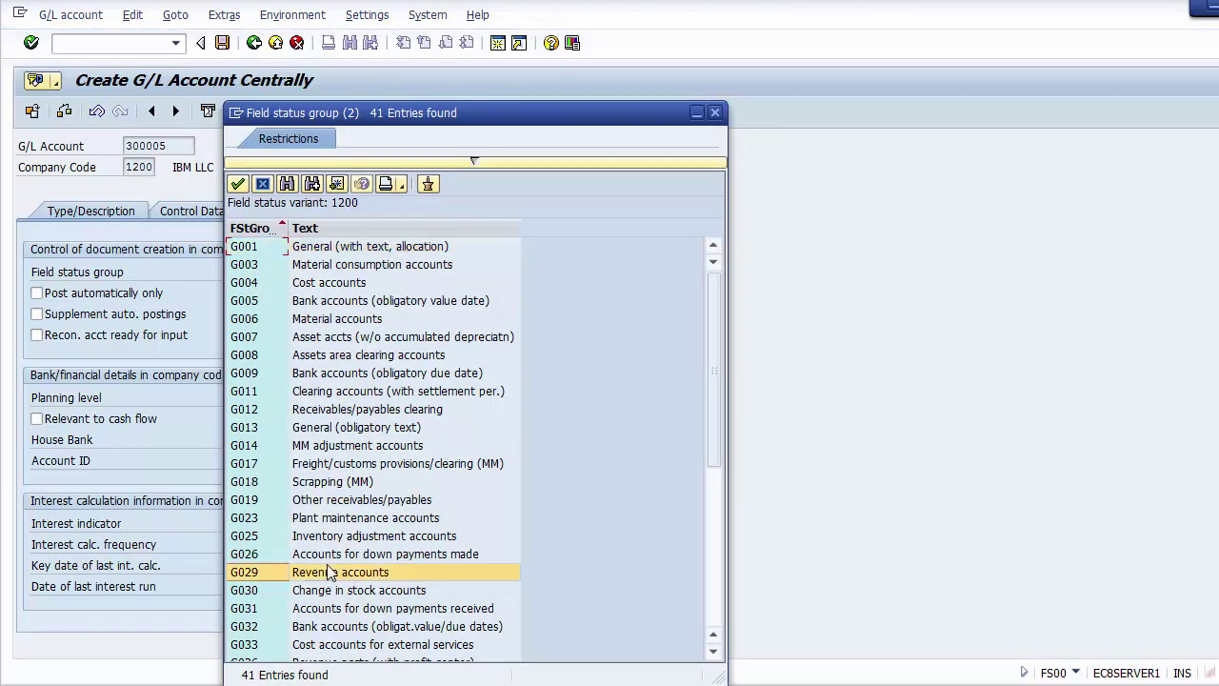
double_click(244, 574)
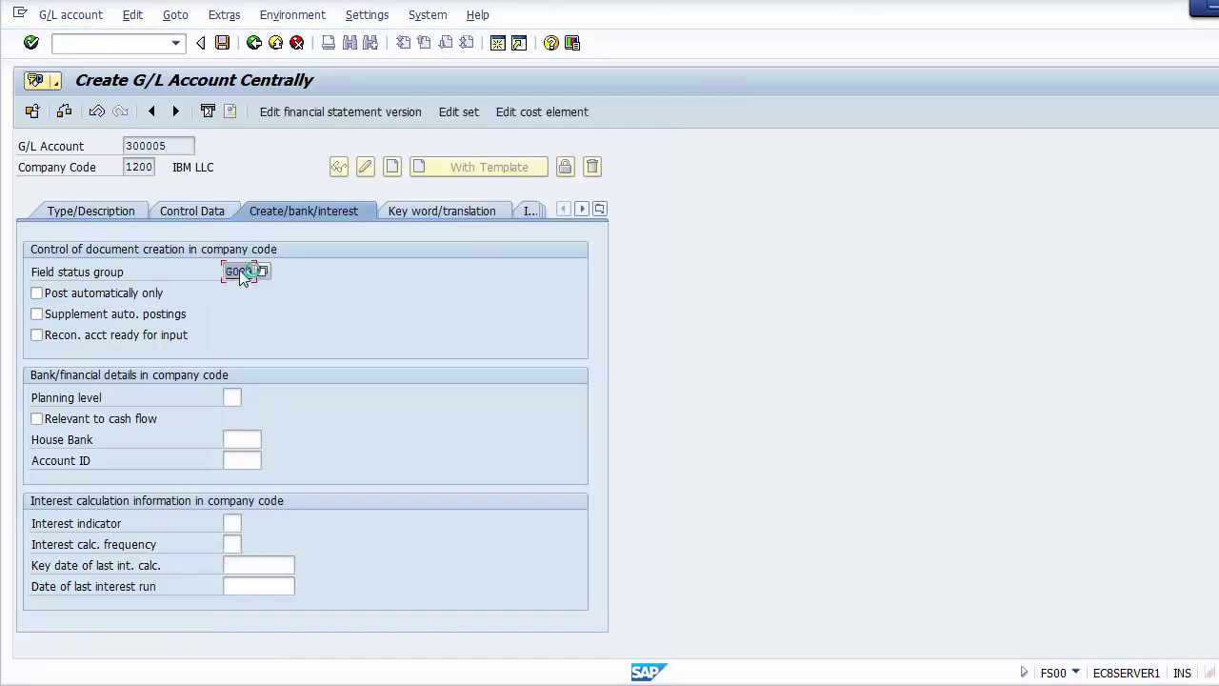
Review the account's type/description, control data and document creation settings
left_click(93, 212)
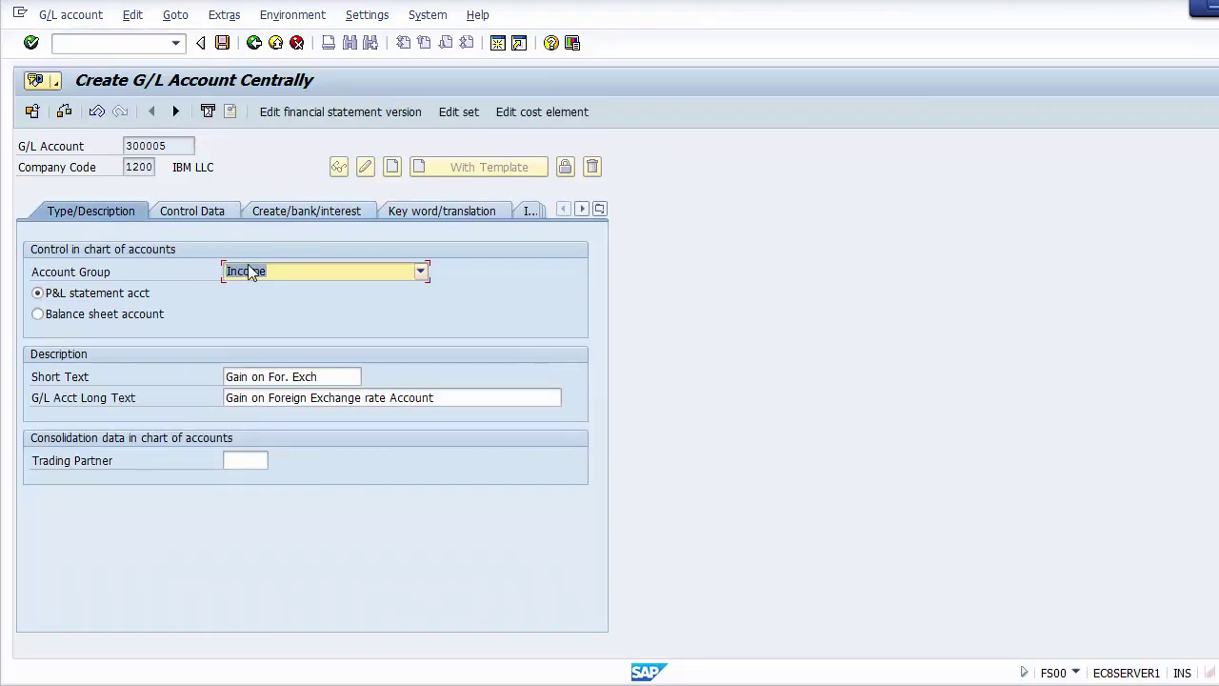
left_click(266, 271)
left_click(267, 271)
left_click(260, 404)
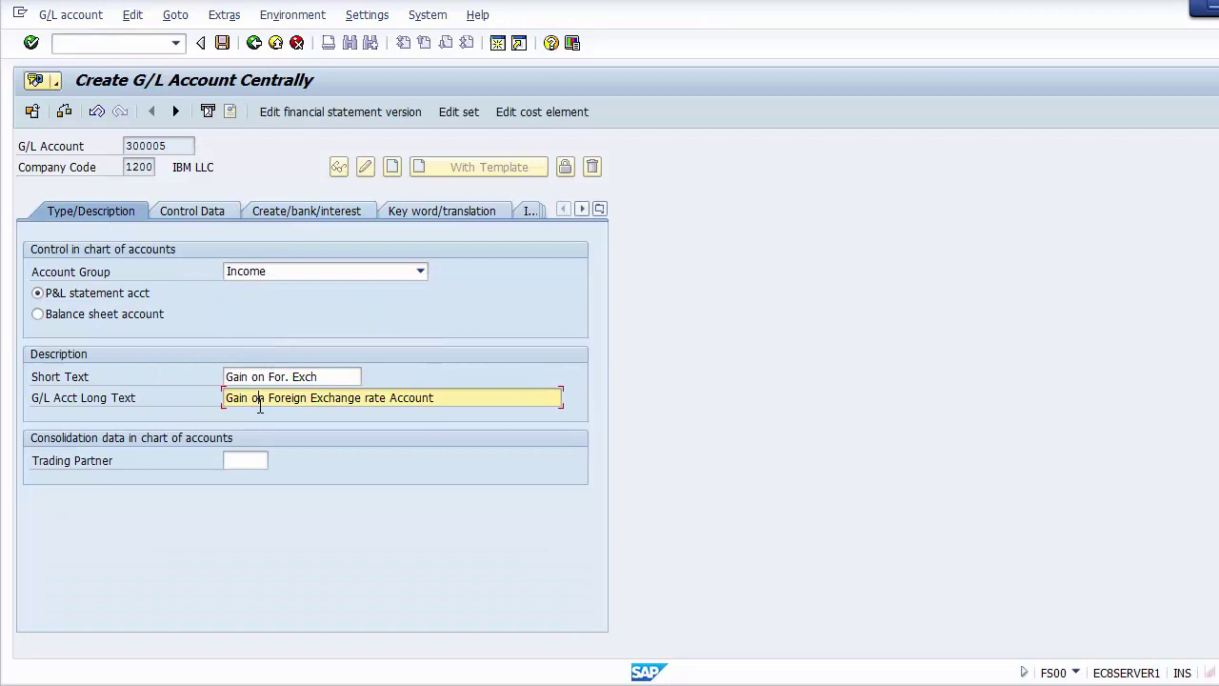
left_click(200, 211)
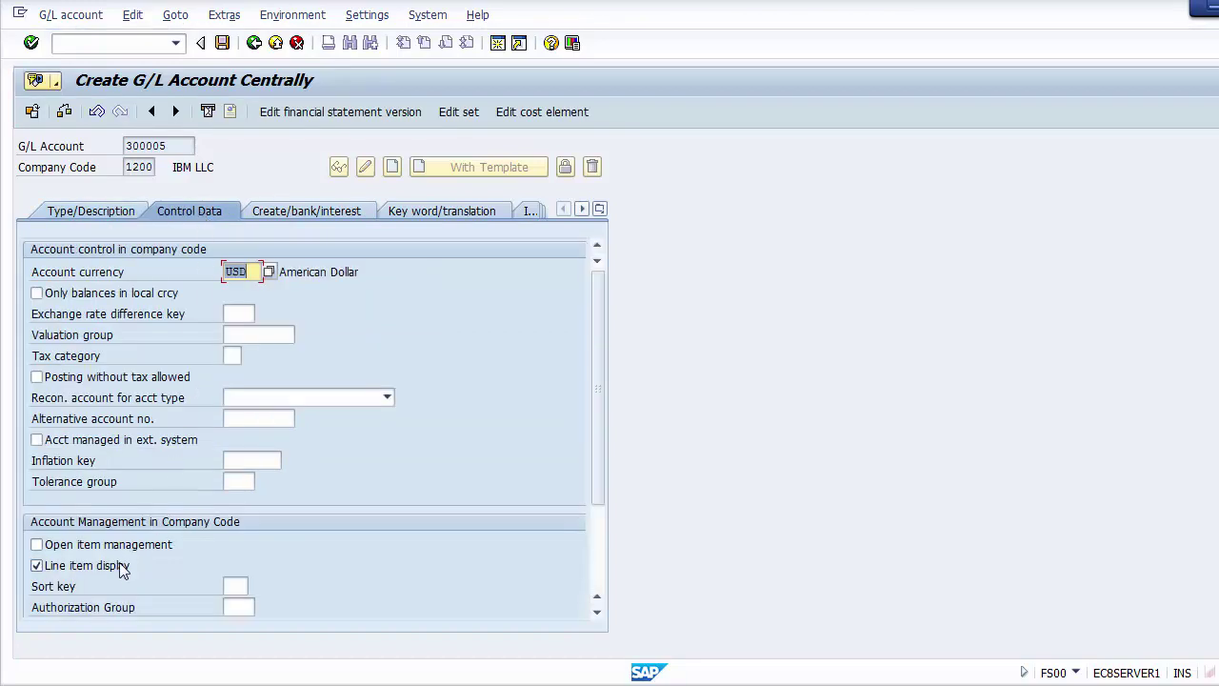
left_click(294, 211)
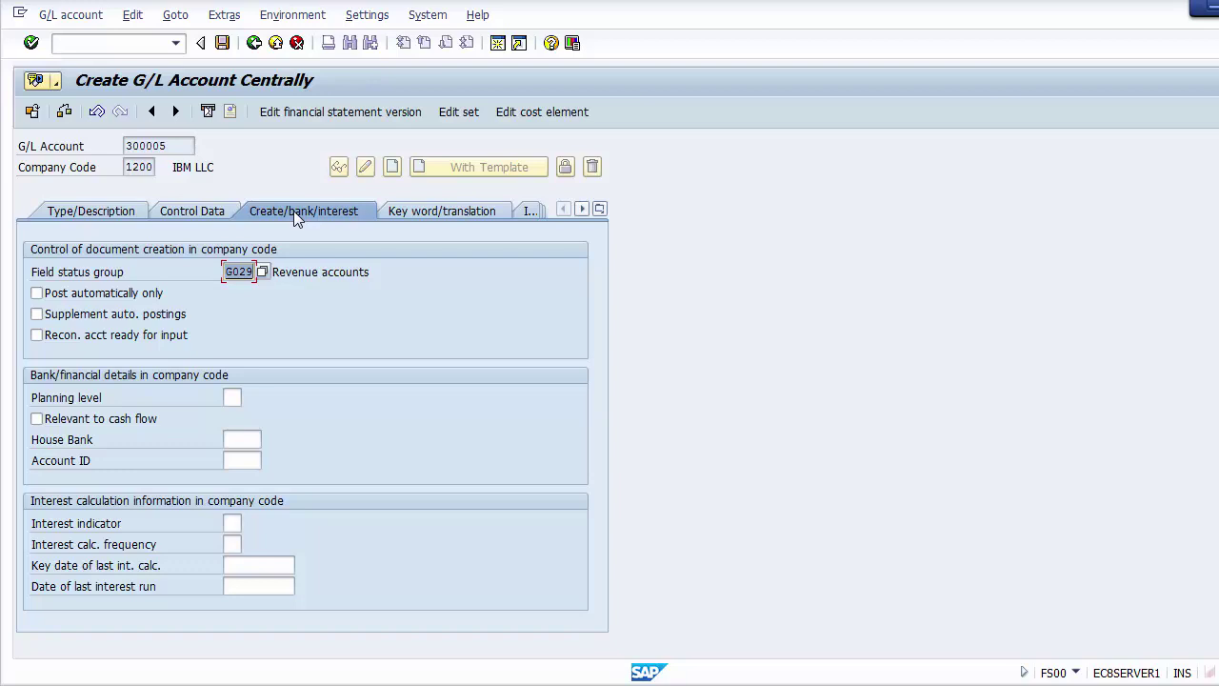
Save account 300005, accepting the sort-key warning, and check its Type/Description tab
left_click(222, 42)
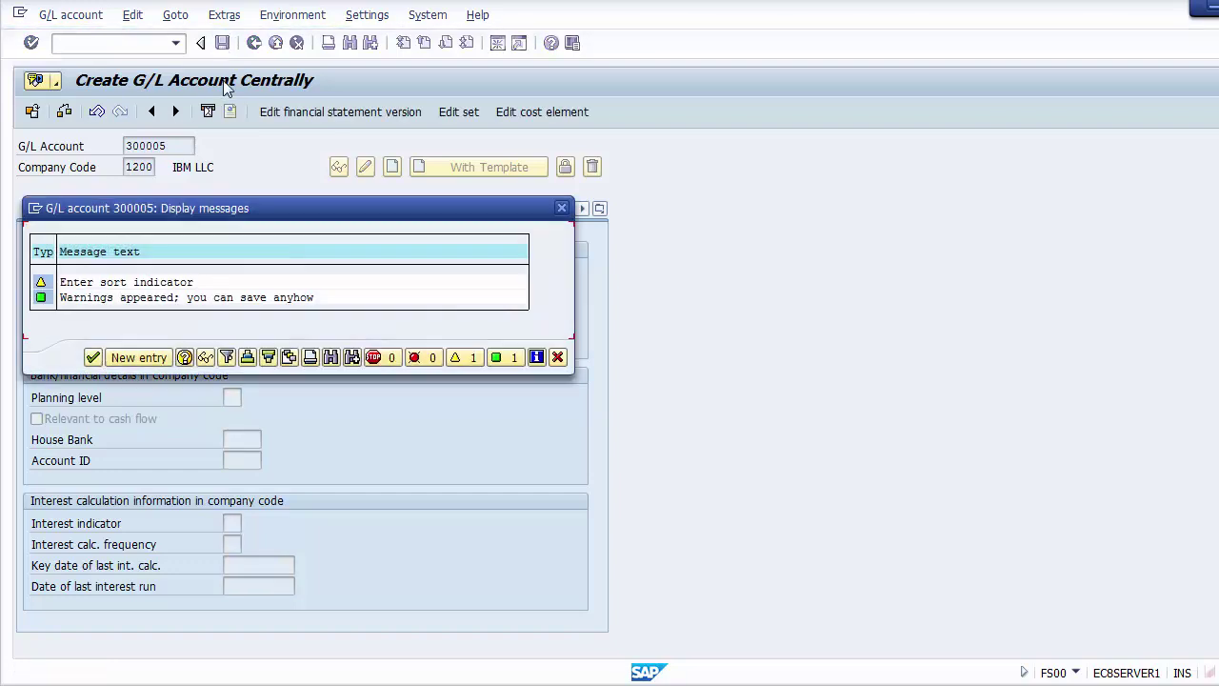
left_click(93, 360)
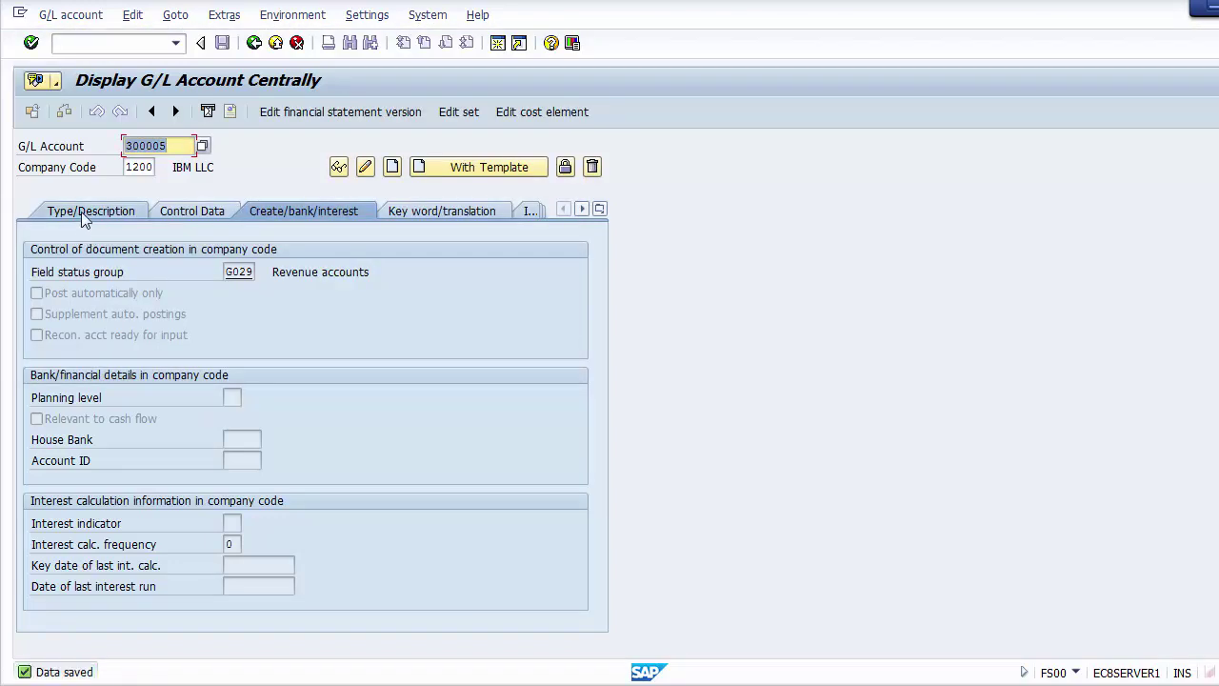
left_click(81, 211)
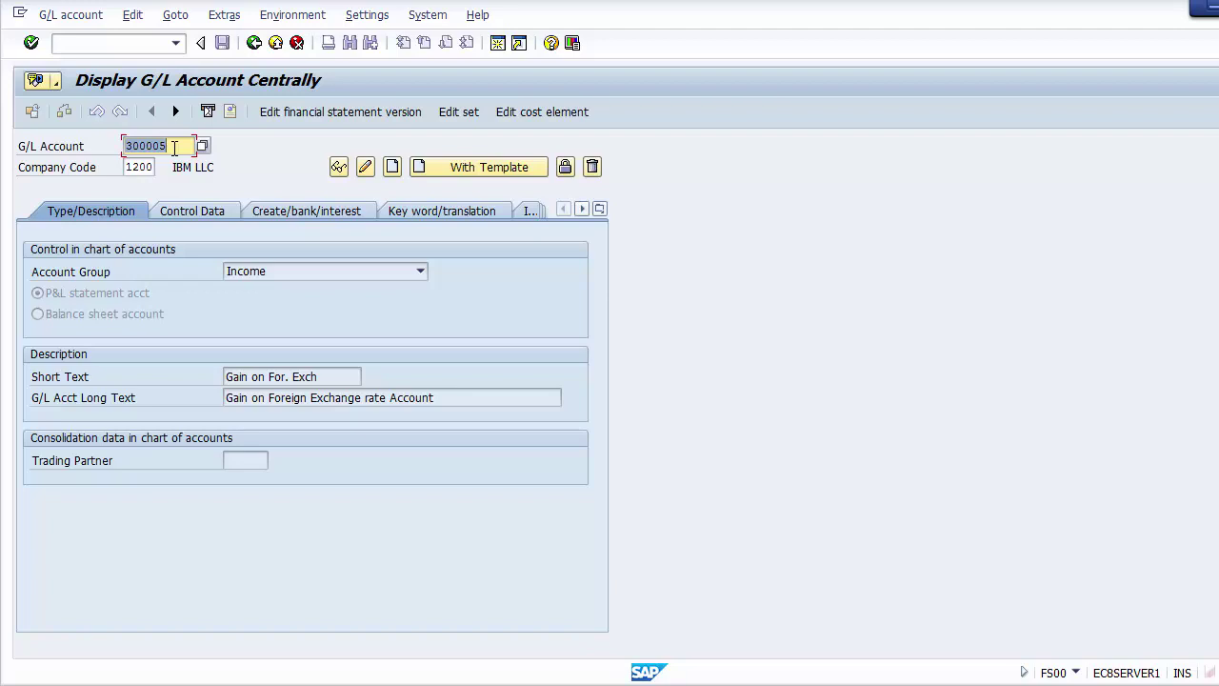
Search the account list and display the Gain on Foreign Exchange rate Account
key("BackSpace")
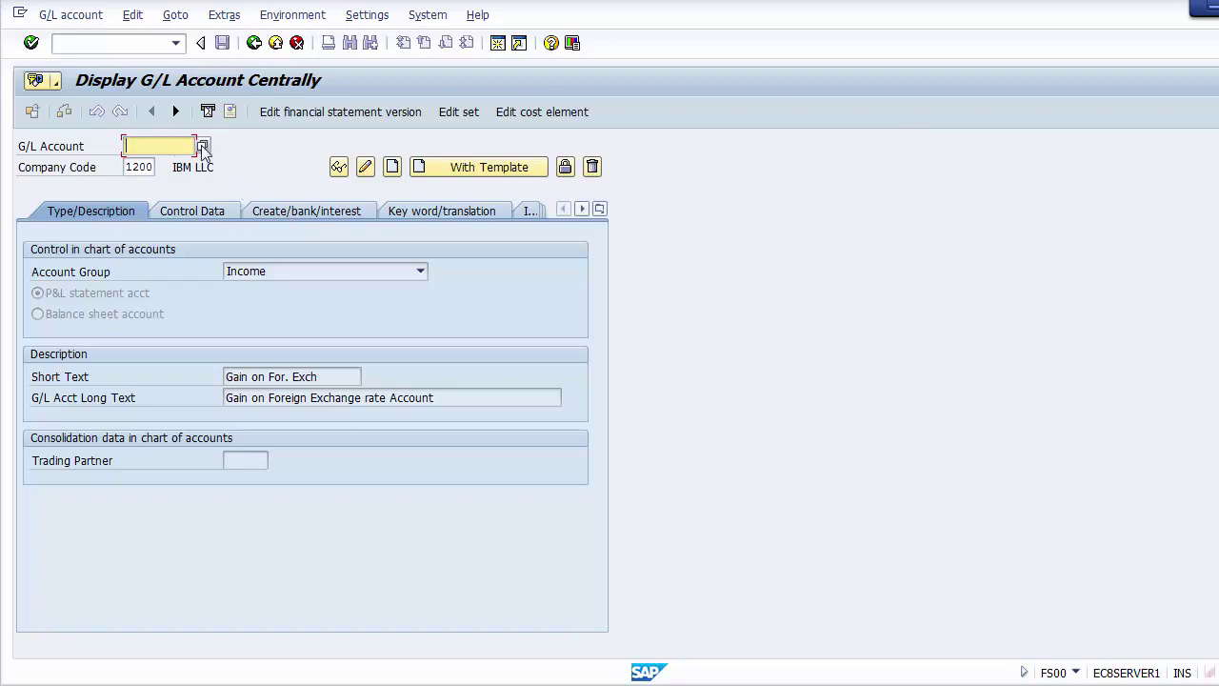
left_click(202, 148)
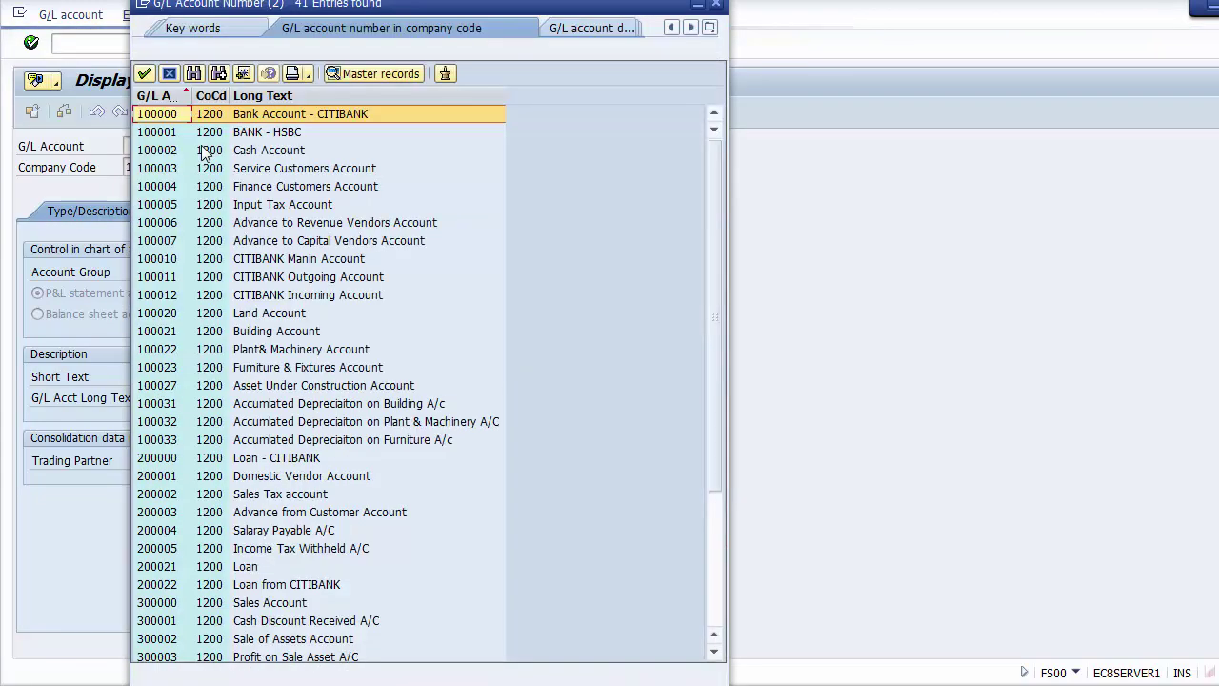
key("ctrl+End")
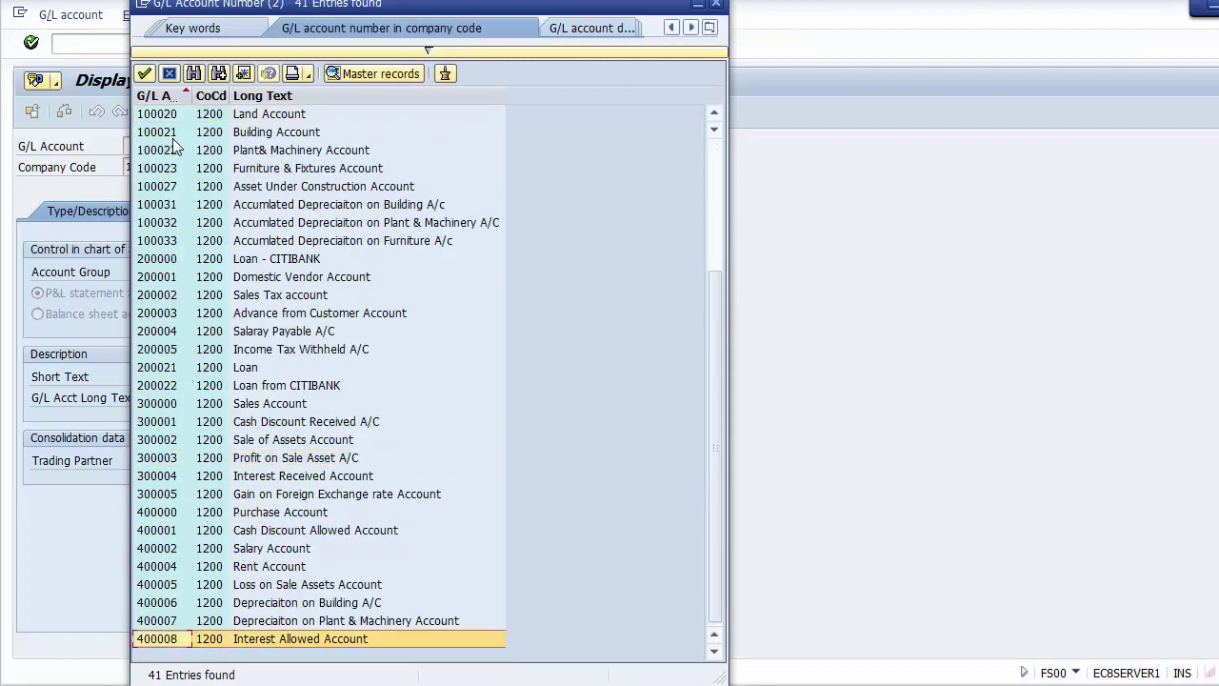
left_click(160, 514)
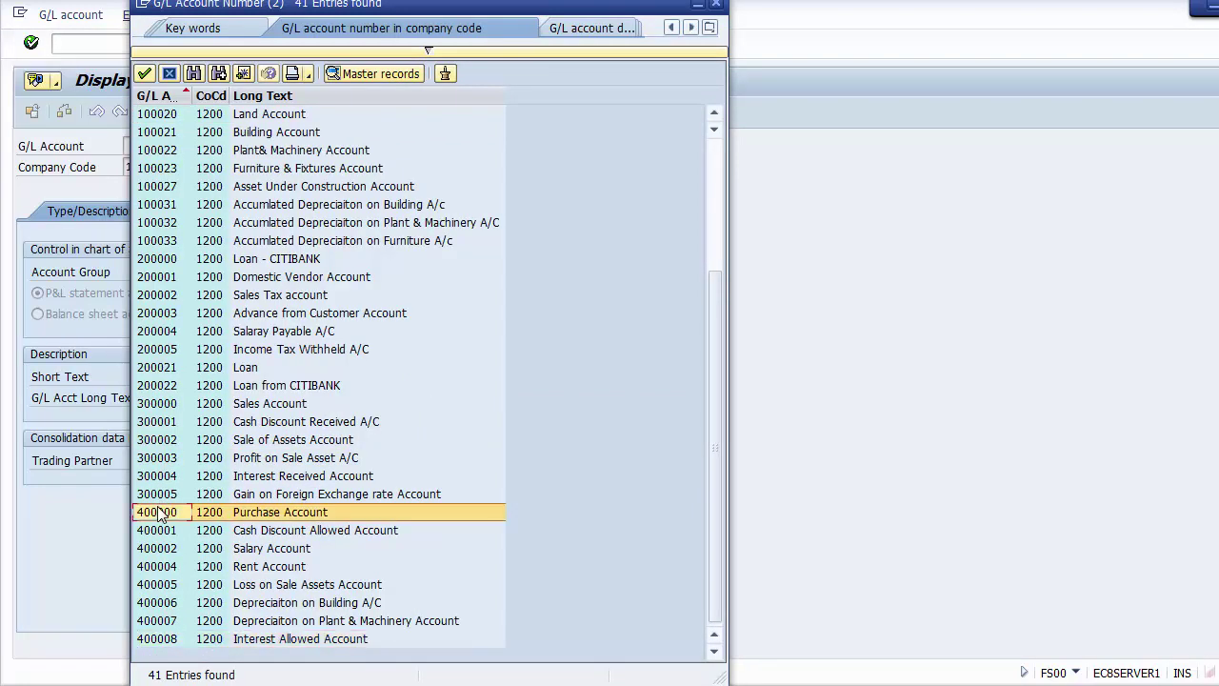
key("Down")
key("Down")
key("Down")
key("Down")
key("Down")
key("Down")
key("Down")
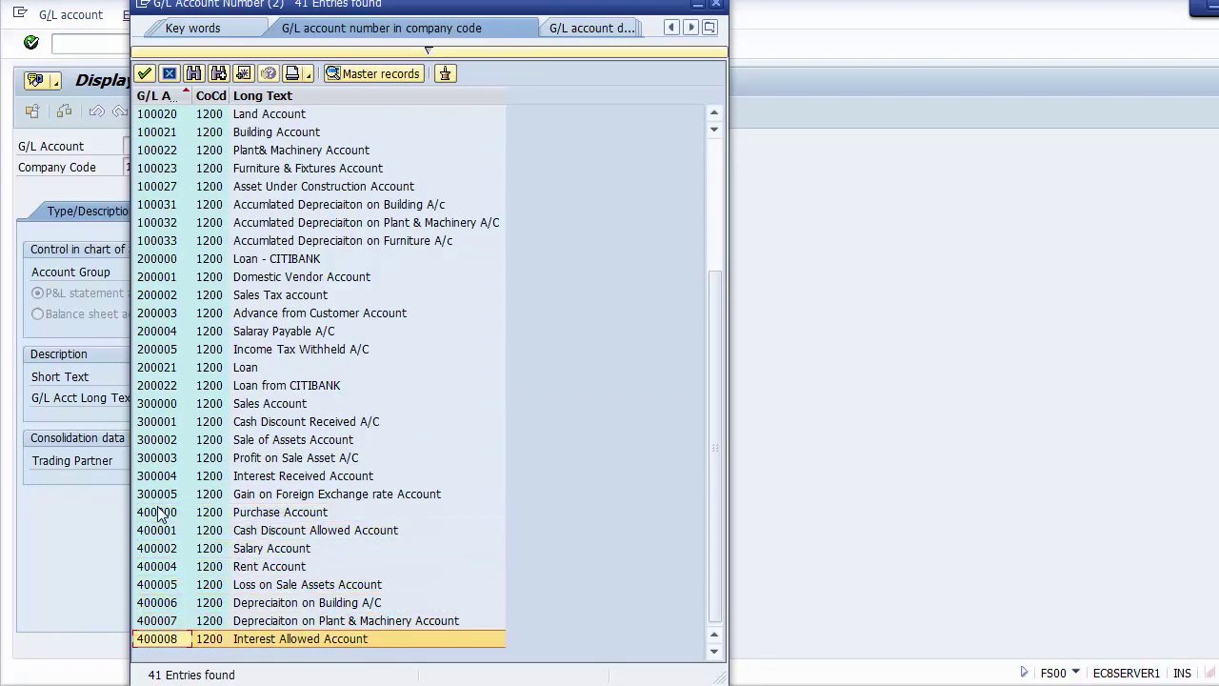
double_click(158, 503)
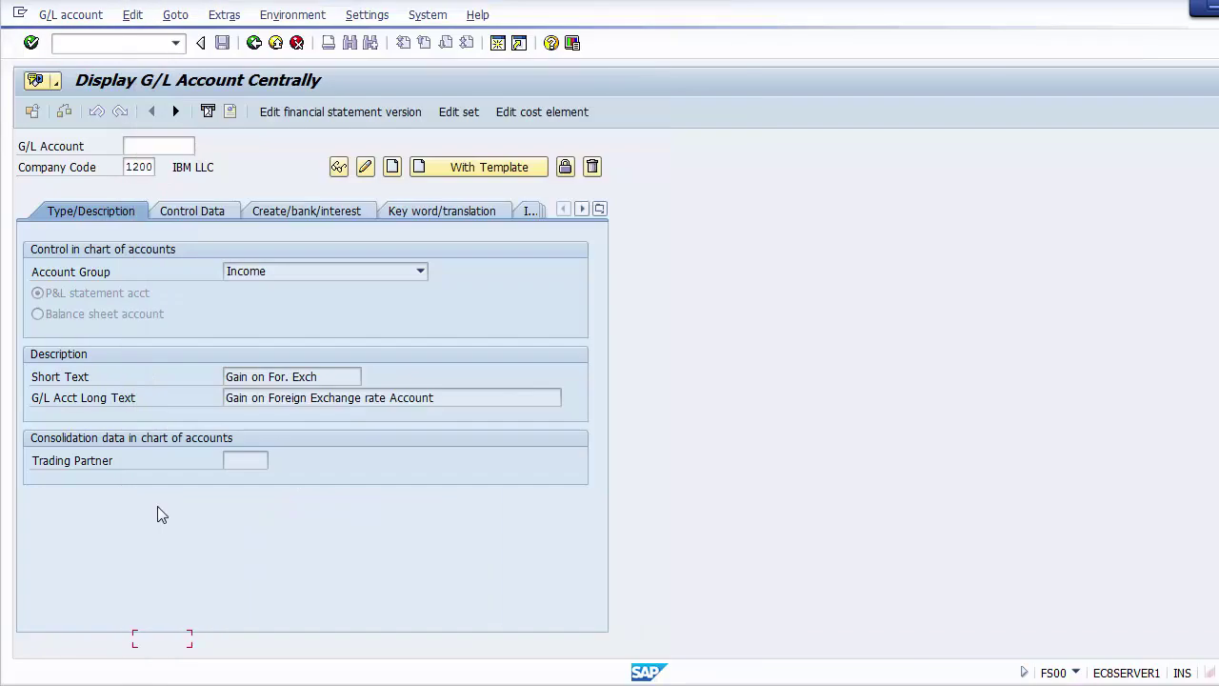
Enter 400009 as the next G/L account number
key("BackSpace")
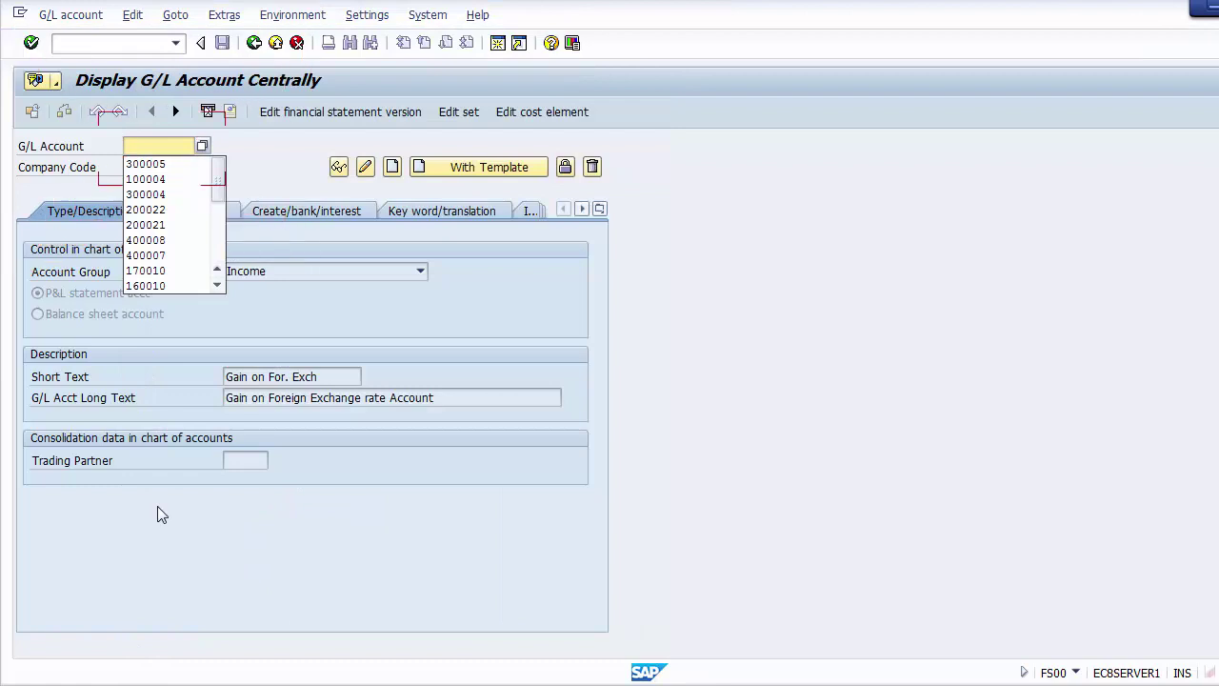
type("4")
key("Down")
type("0000")
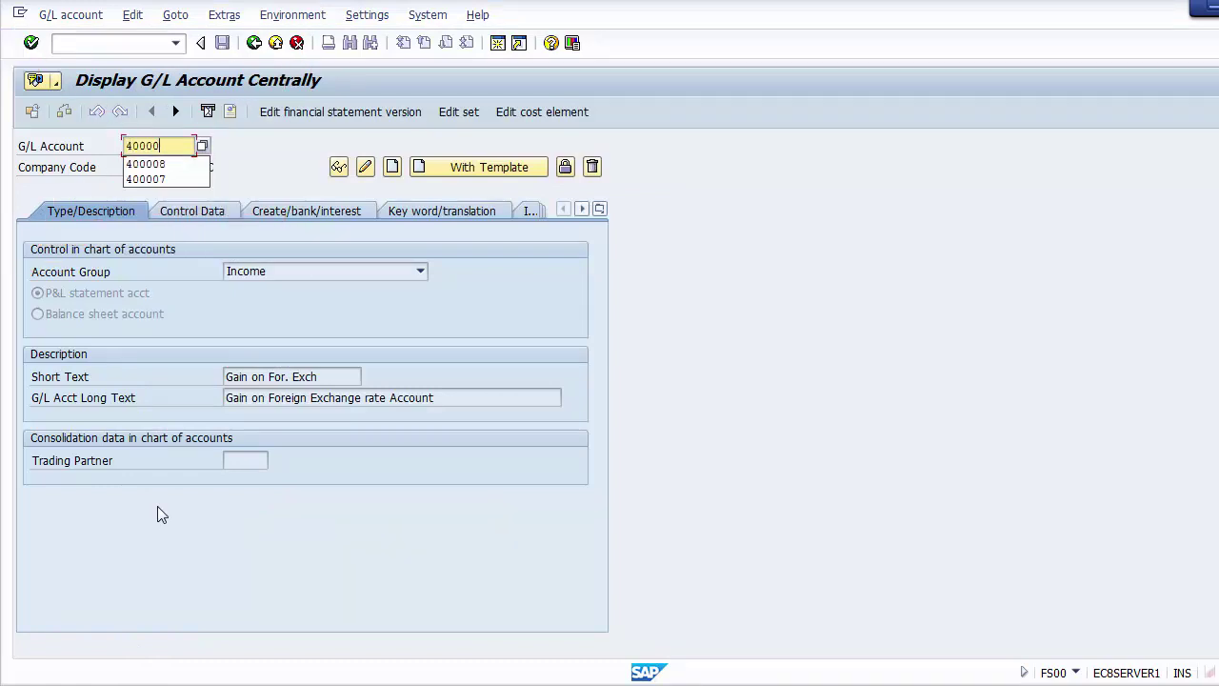
type("9")
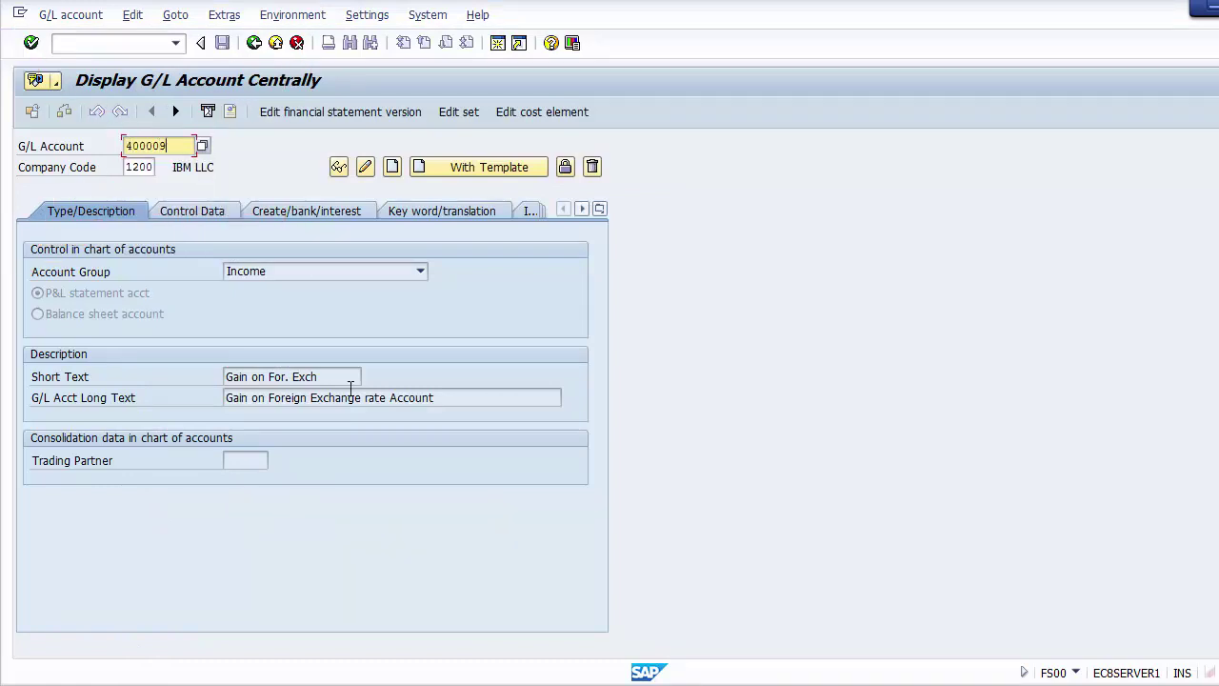
Start creating account 400009 in account group Expenses as a P&L statement account
left_click(392, 167)
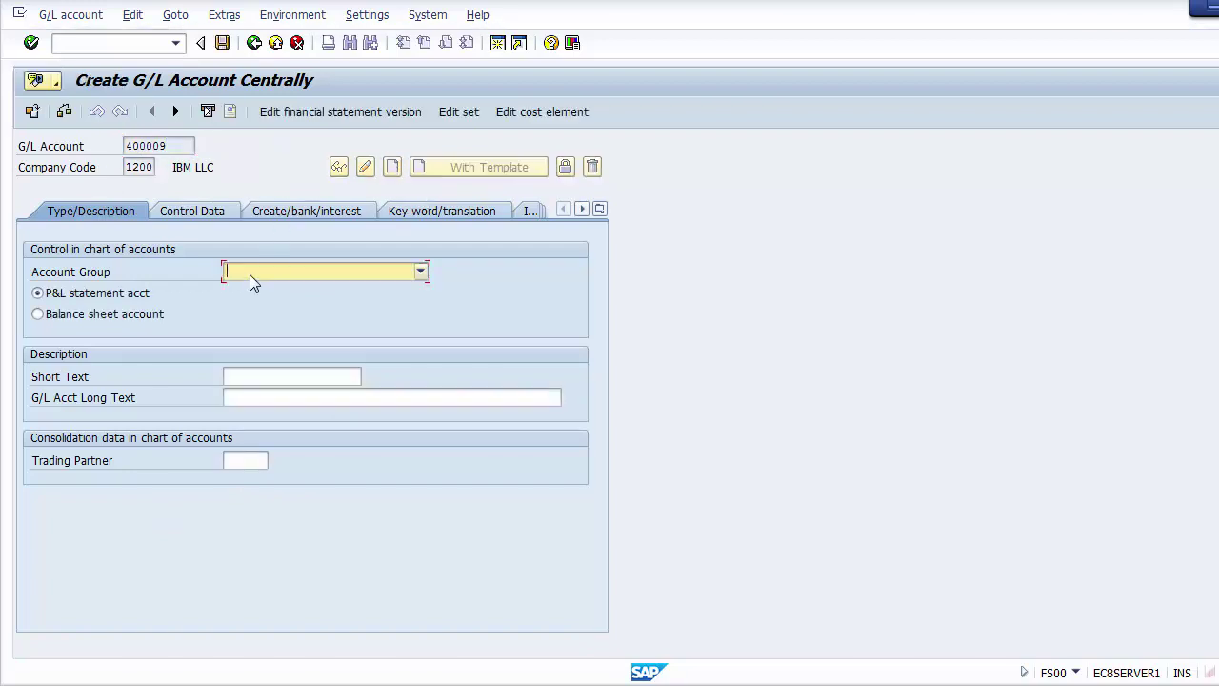
left_click(249, 274)
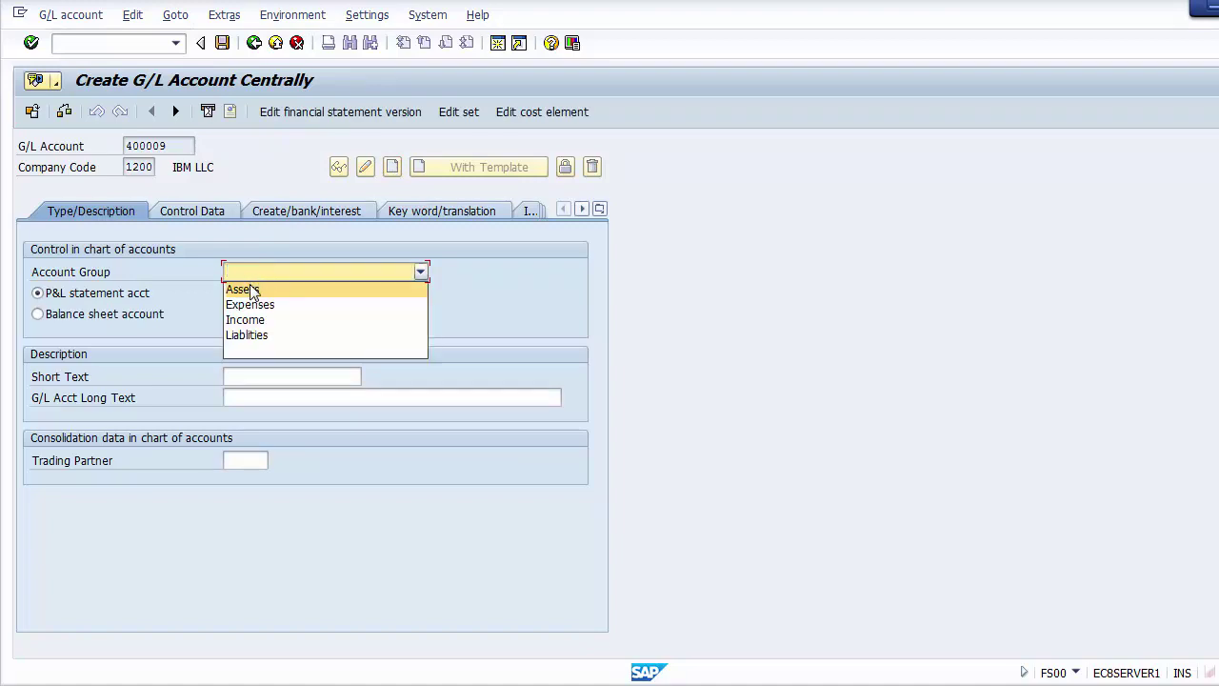
left_click(255, 307)
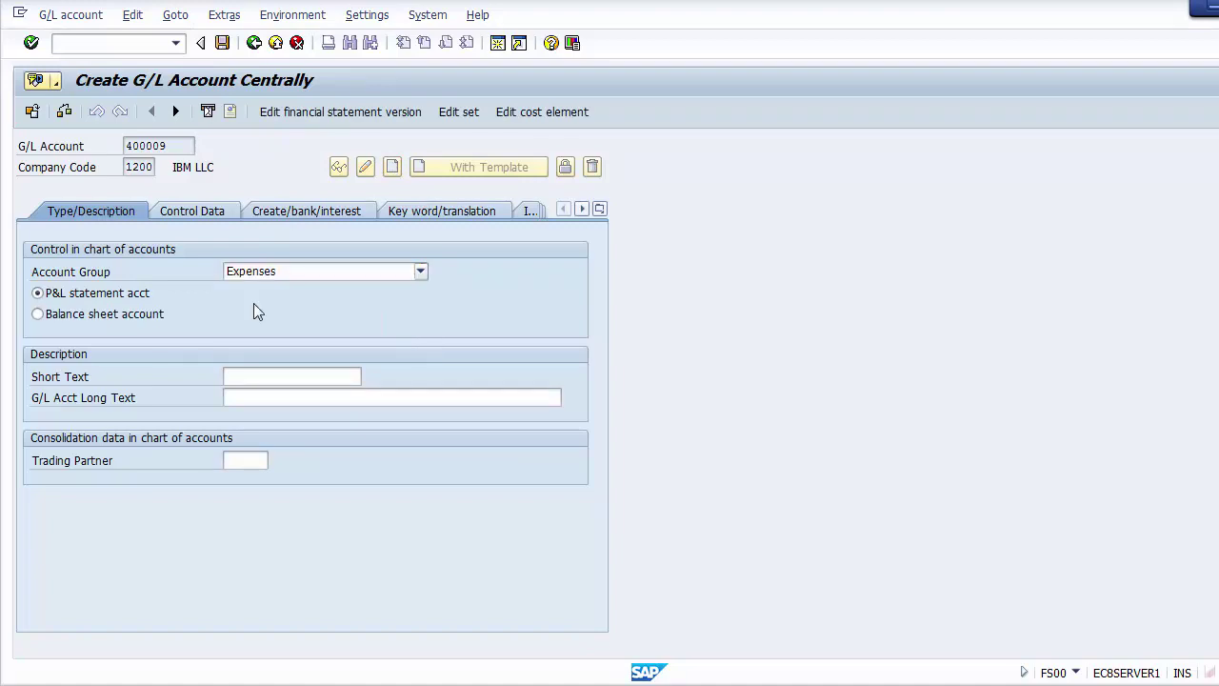
left_click(133, 301)
Enter short text 'Loss on Forg Exch' and long text 'Loss on Foreign Exchange rate Account'
left_click(244, 373)
type("Lo")
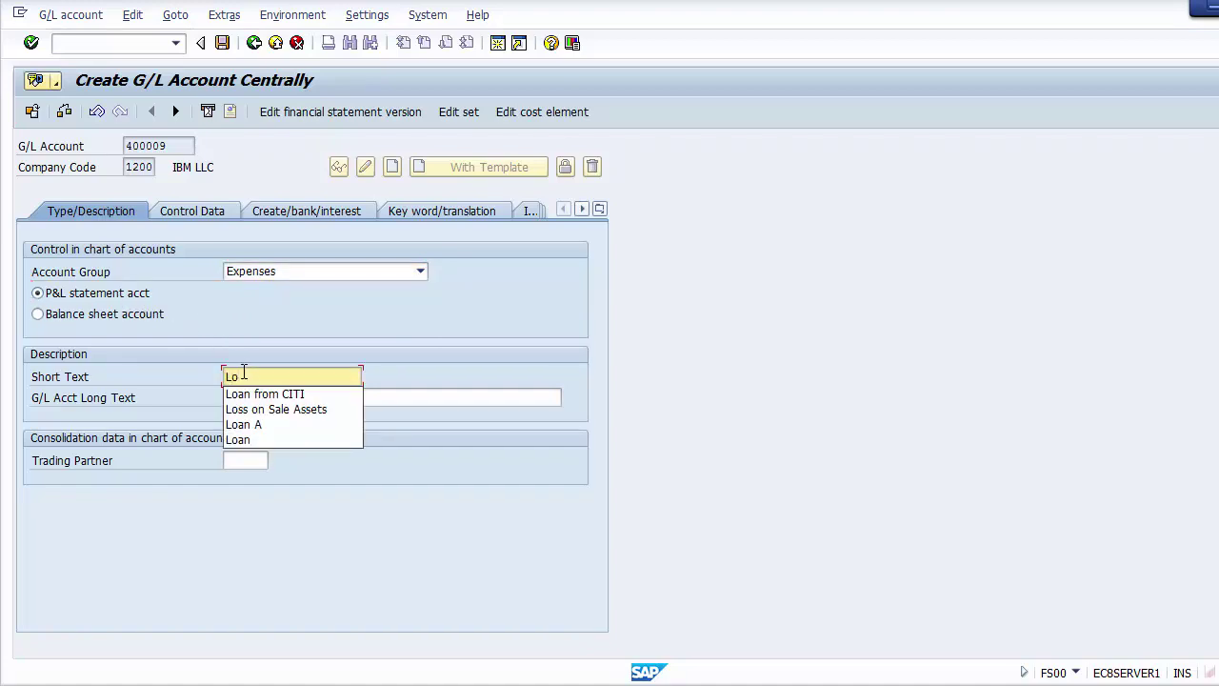
type("ss on ")
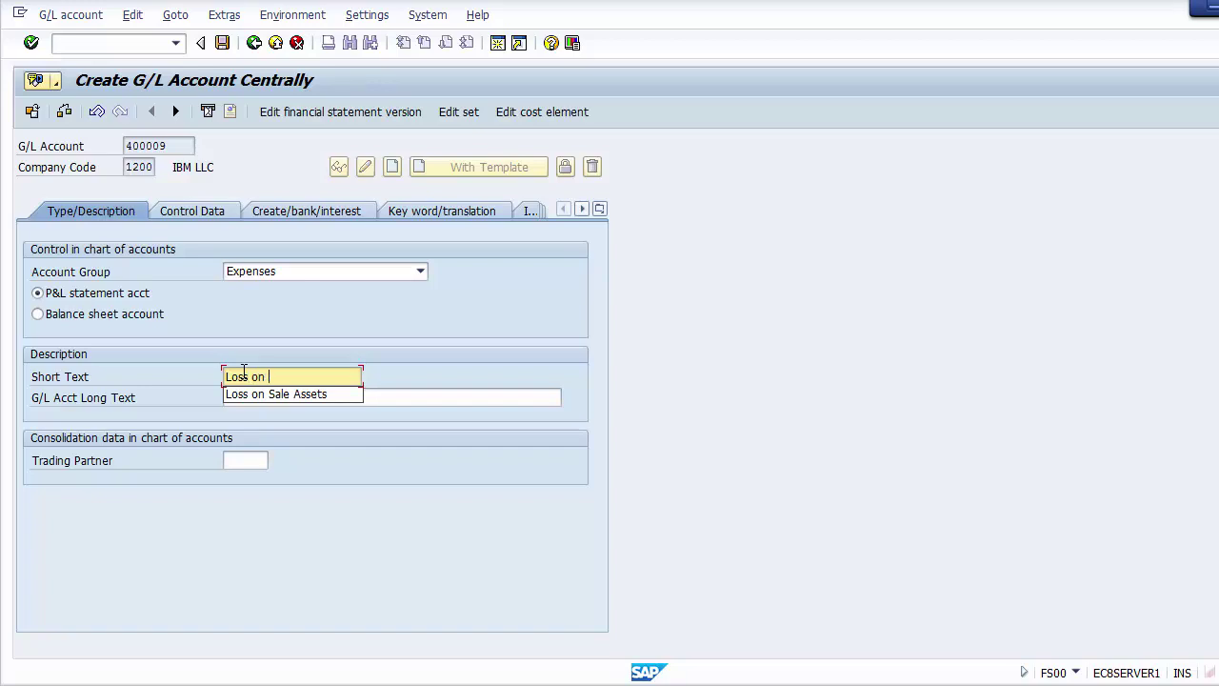
type("For")
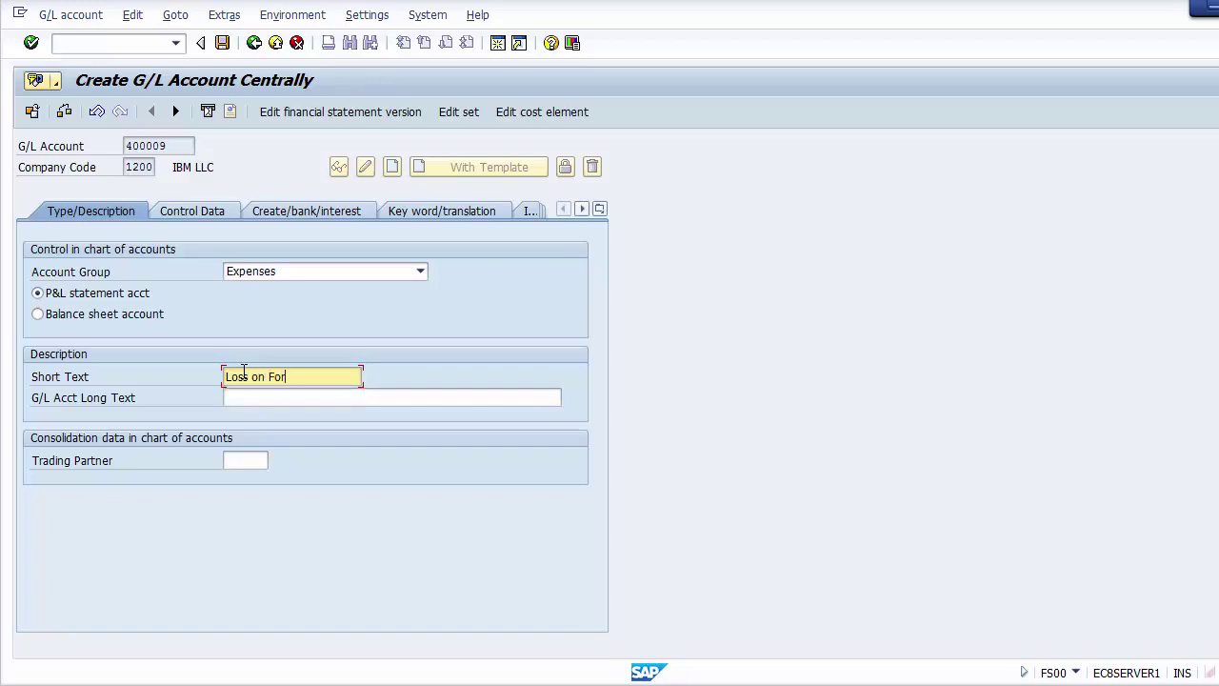
type("g Exch")
left_click(257, 402)
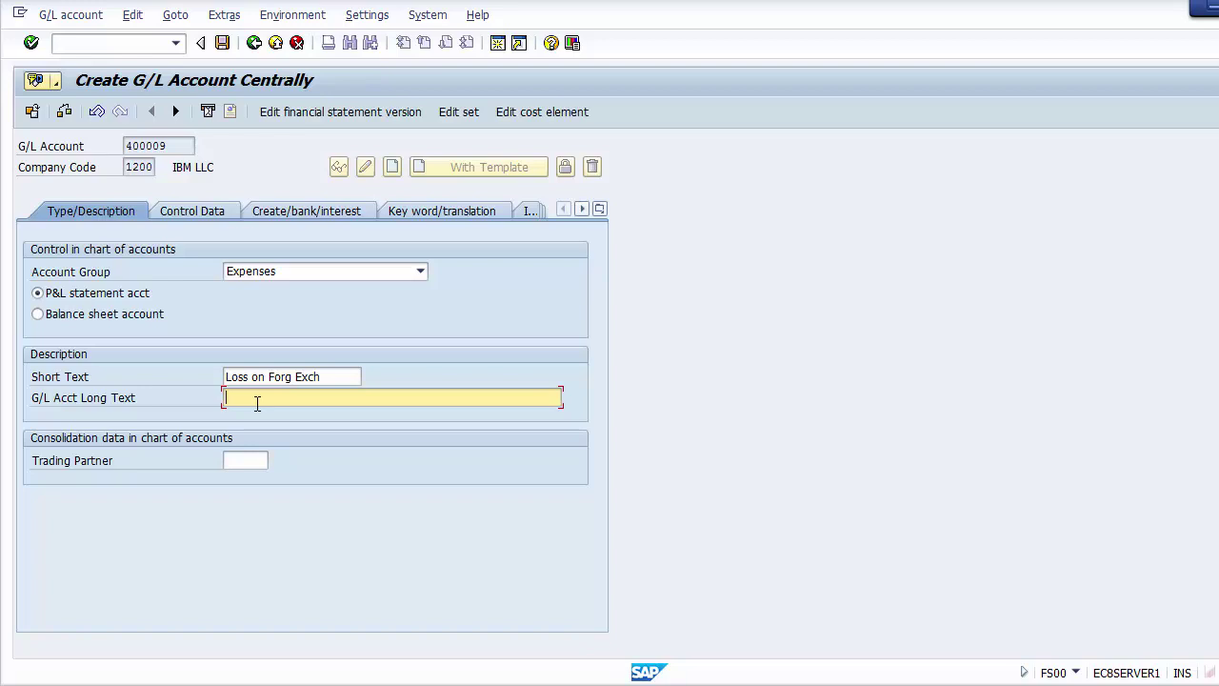
type("G")
key("Down")
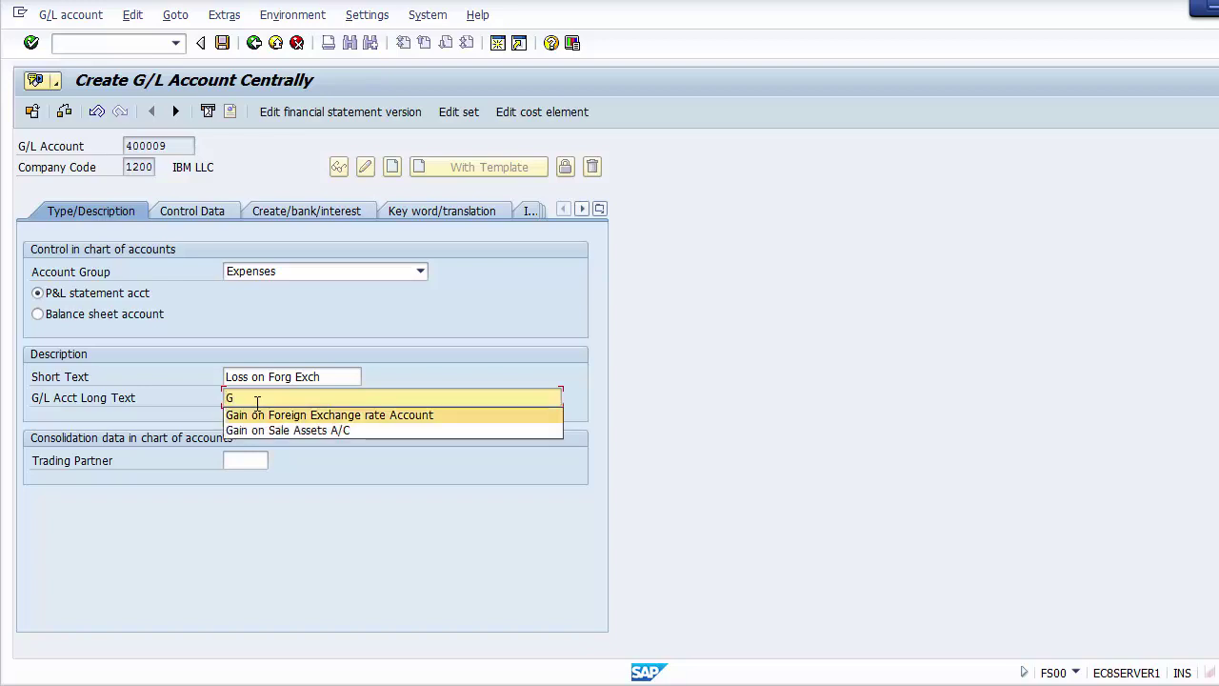
key("Return")
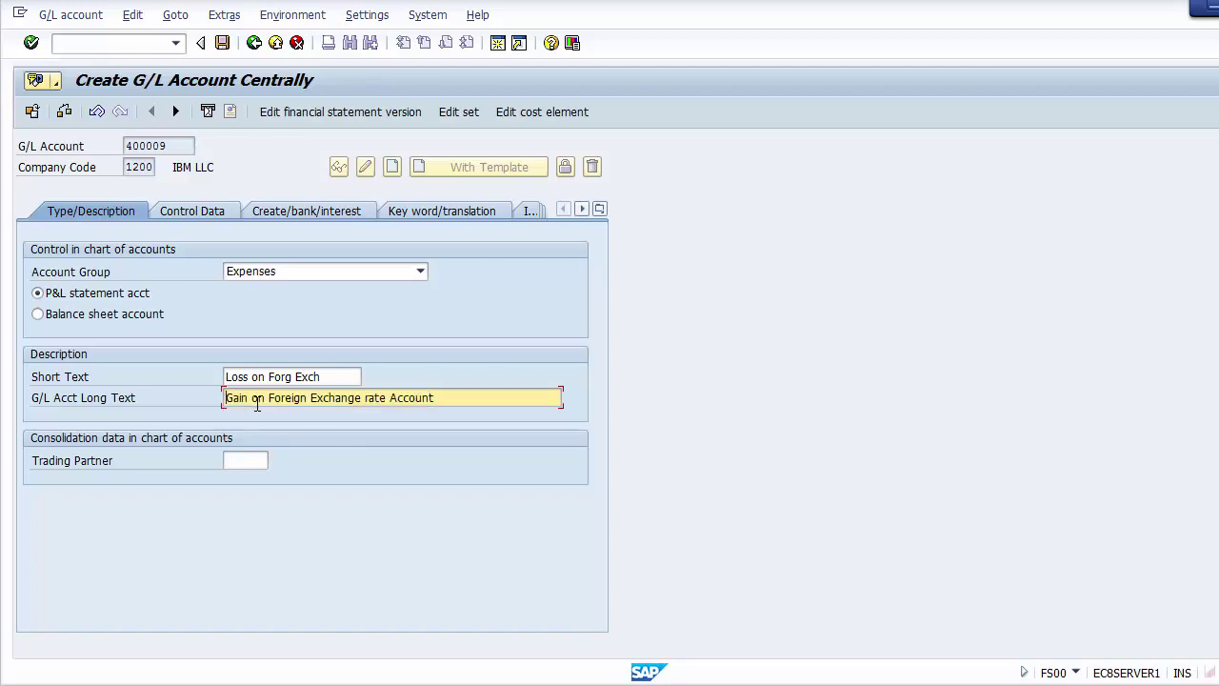
type("Loss")
key("Delete")
key("Delete")
key("Delete")
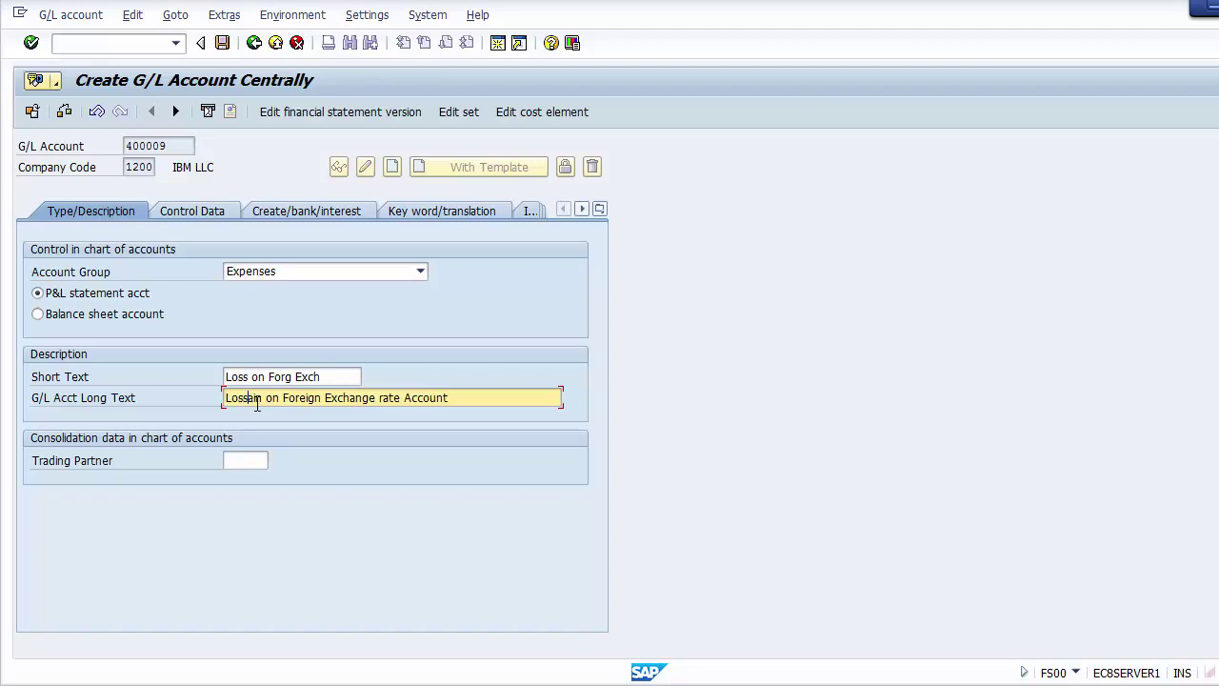
key("Delete")
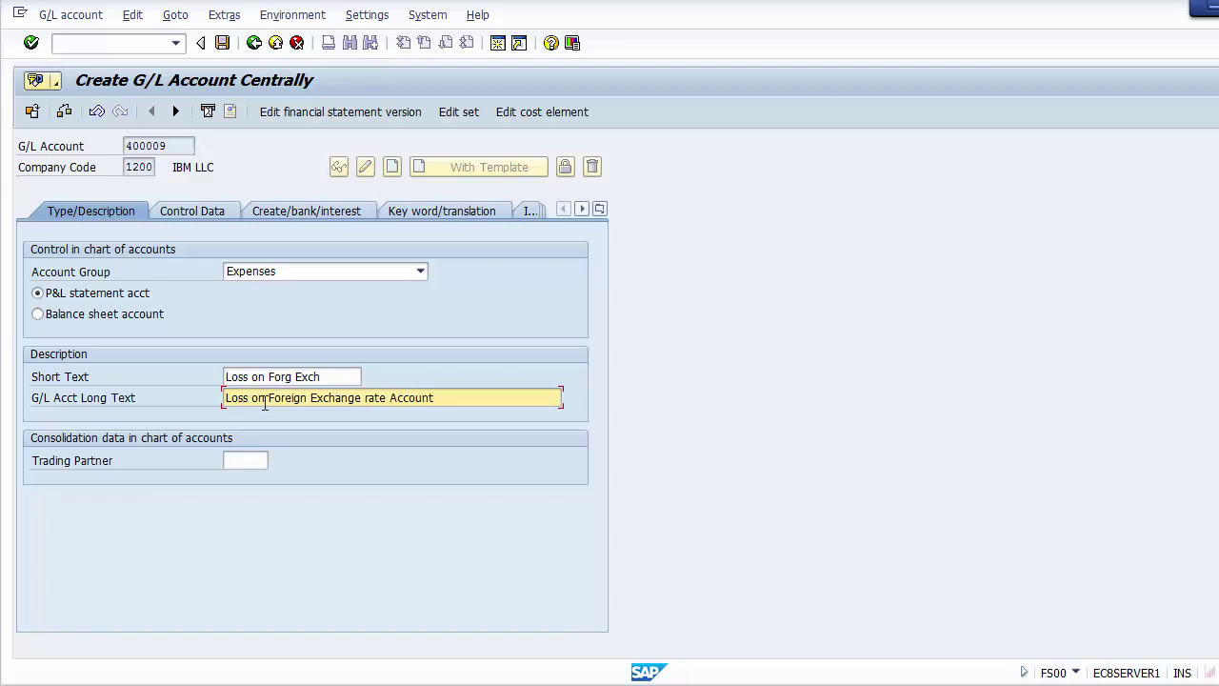
Turn on line item display in account 400009's control data
left_click(193, 211)
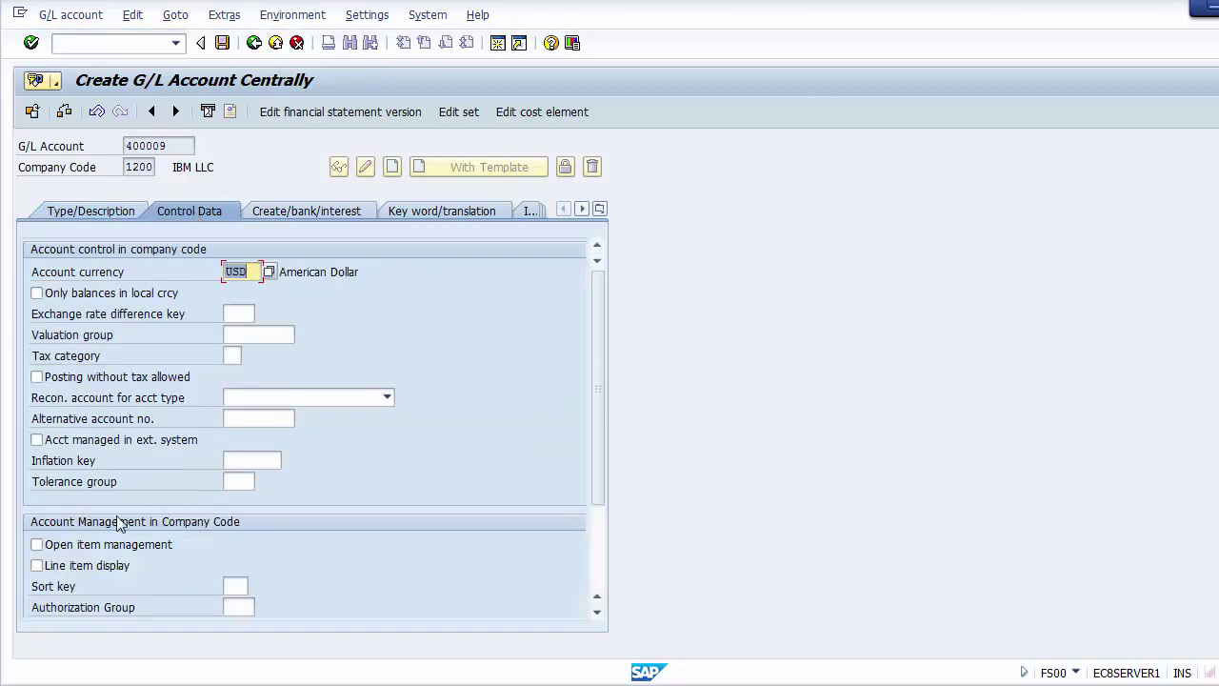
left_click(50, 571)
left_click(47, 572)
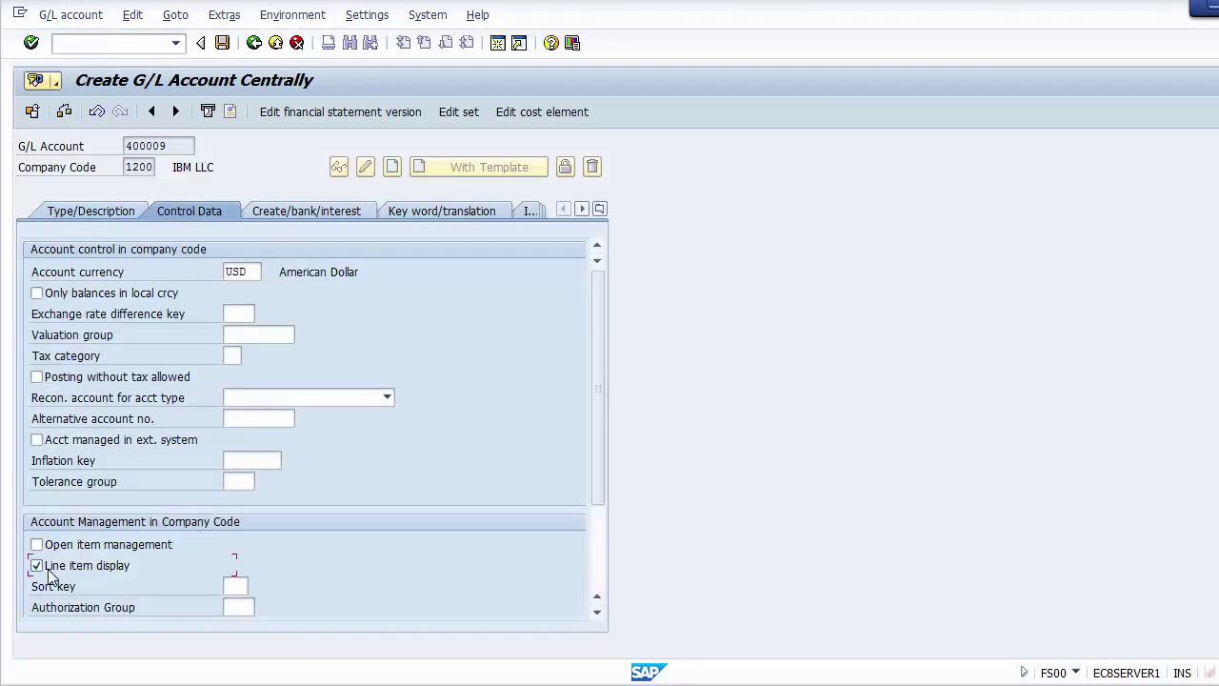
Assign field status group G004 (Cost accounts) to account 400009
left_click(299, 211)
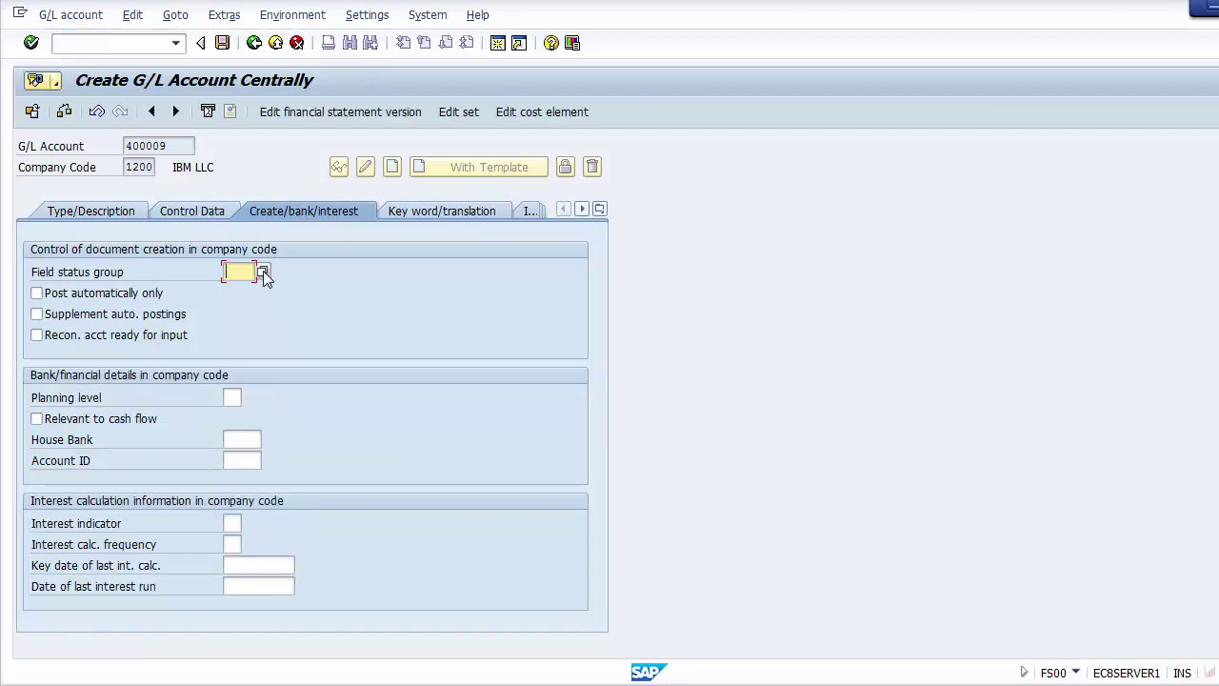
left_click(263, 273)
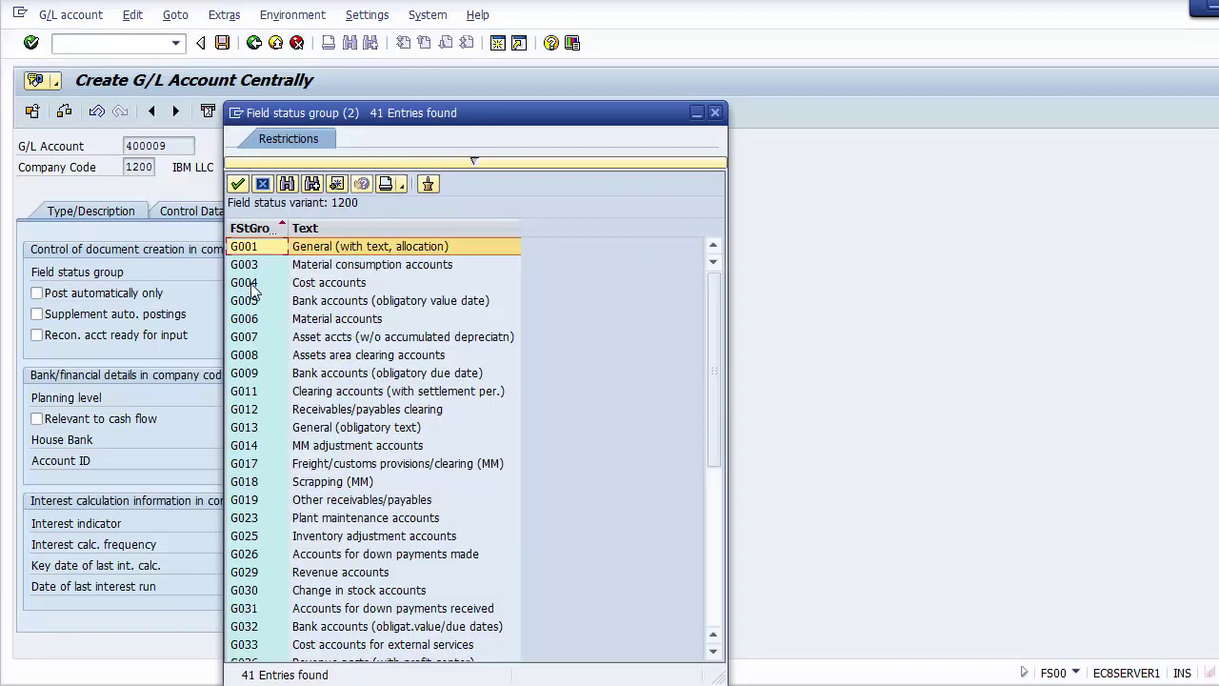
left_click(245, 283)
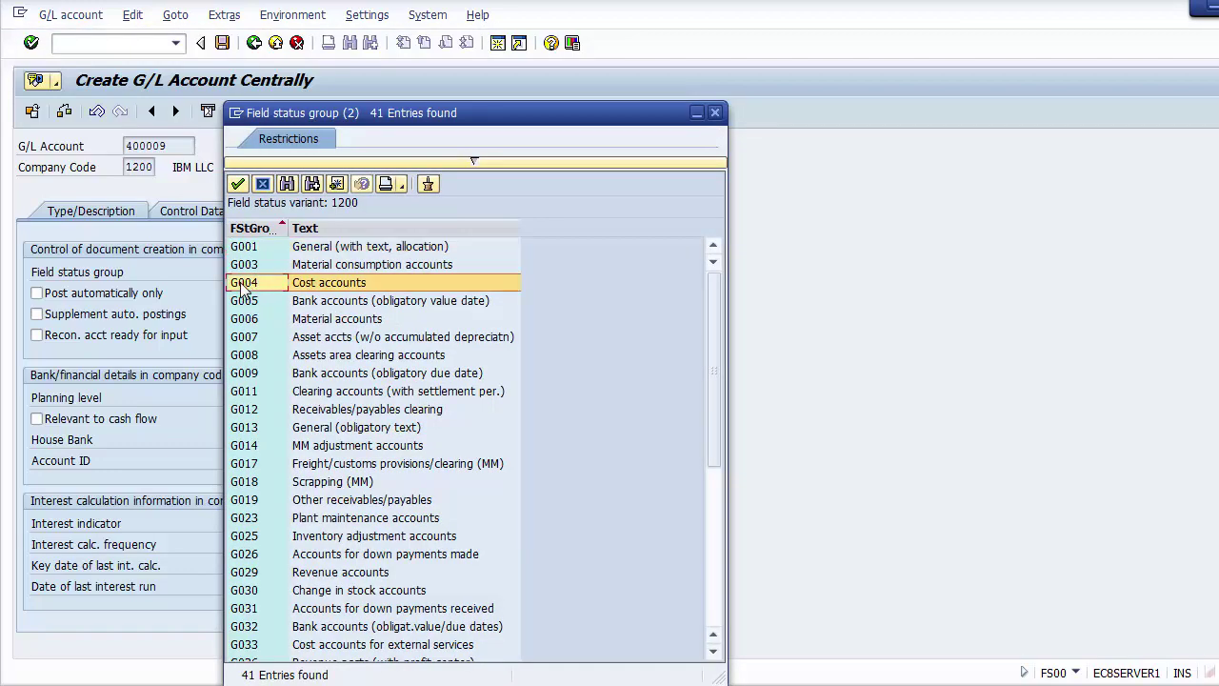
left_click(305, 284)
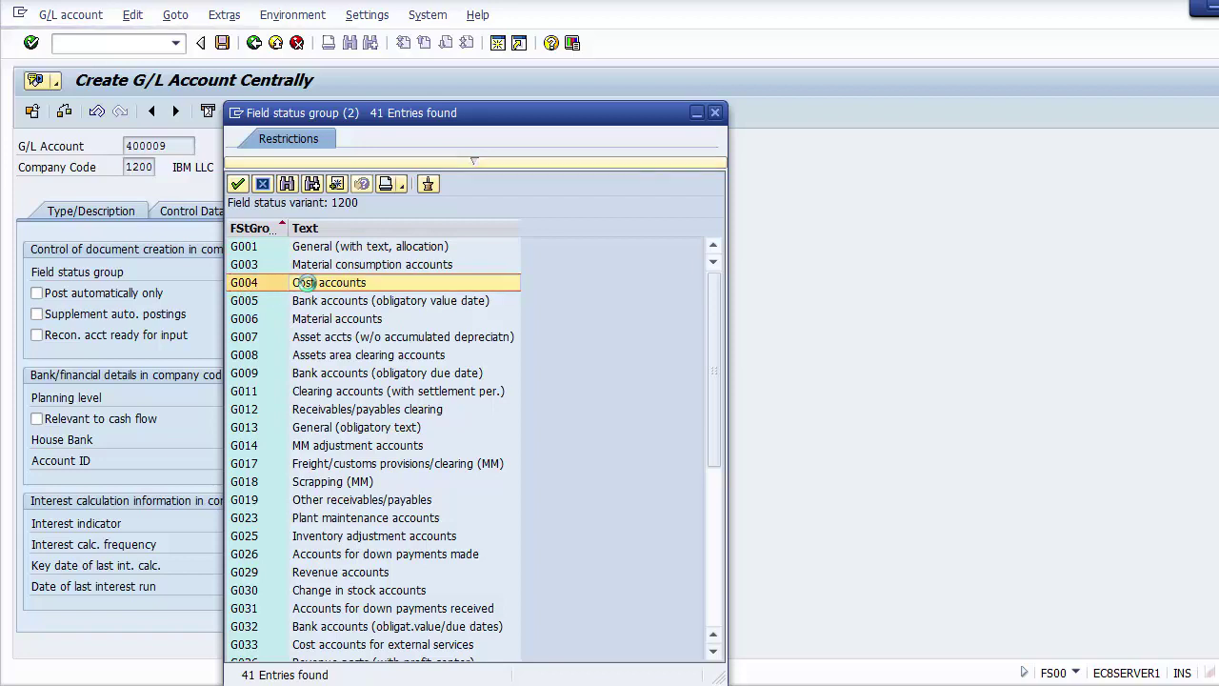
Save loss account 400009 despite the sort-indicator warning and return to SAP Easy Access
left_click(222, 42)
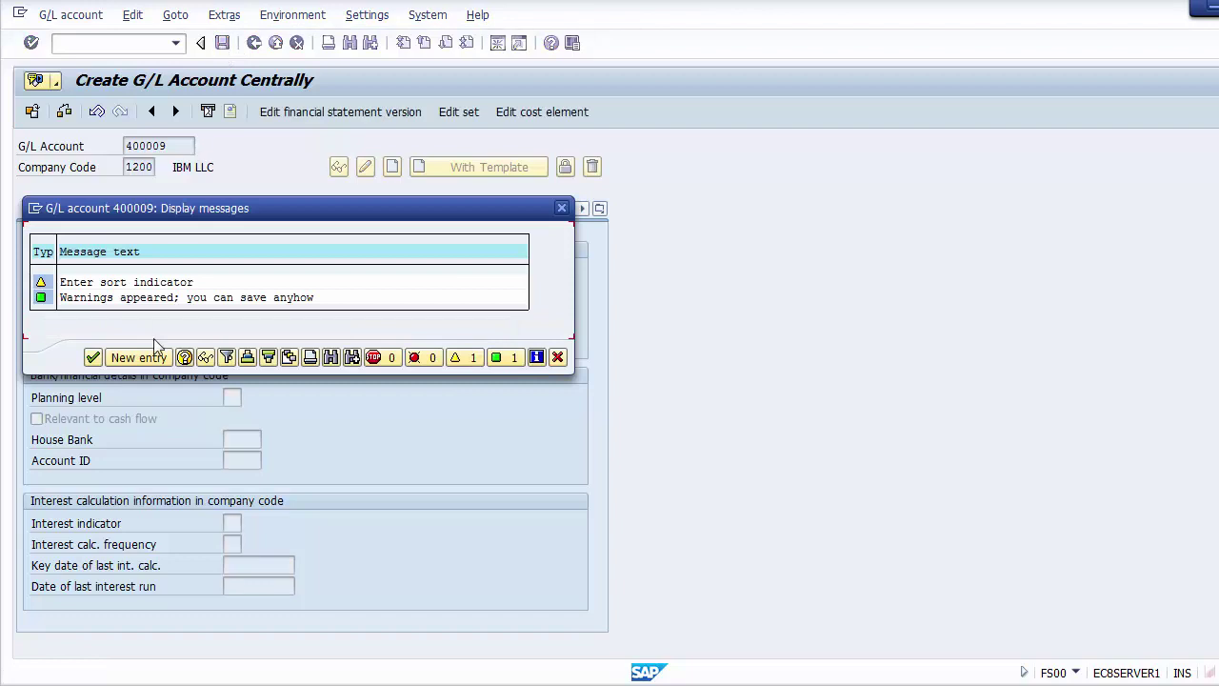
left_click(91, 360)
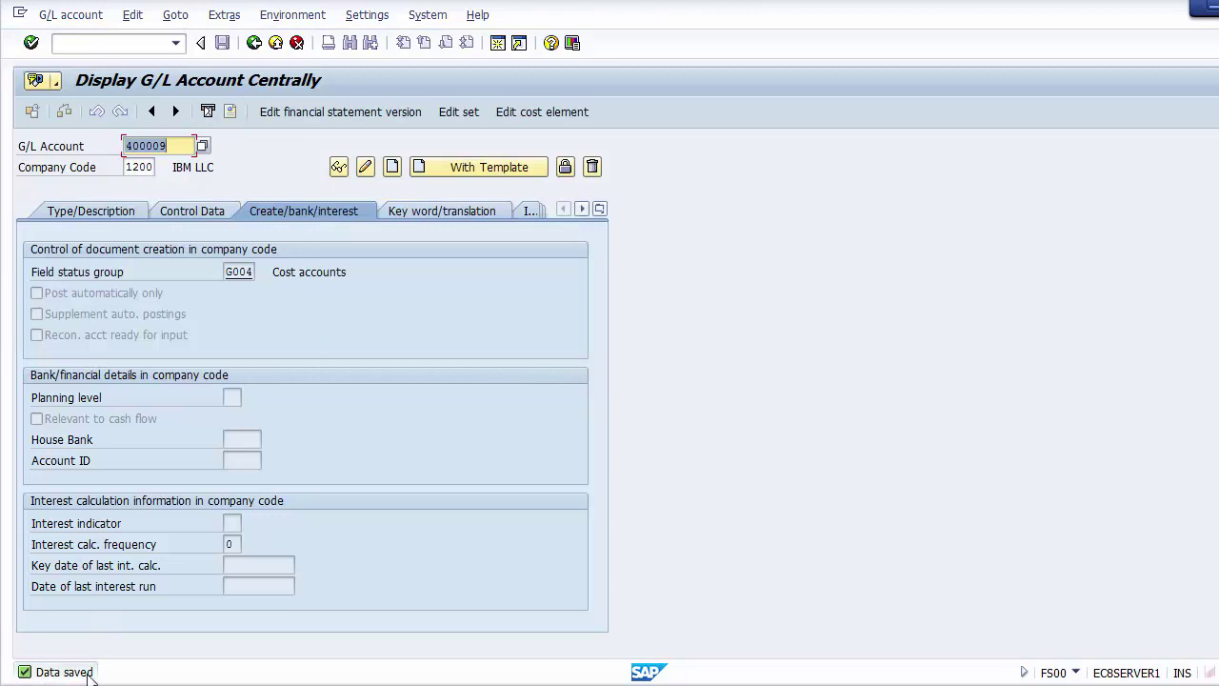
left_click(251, 44)
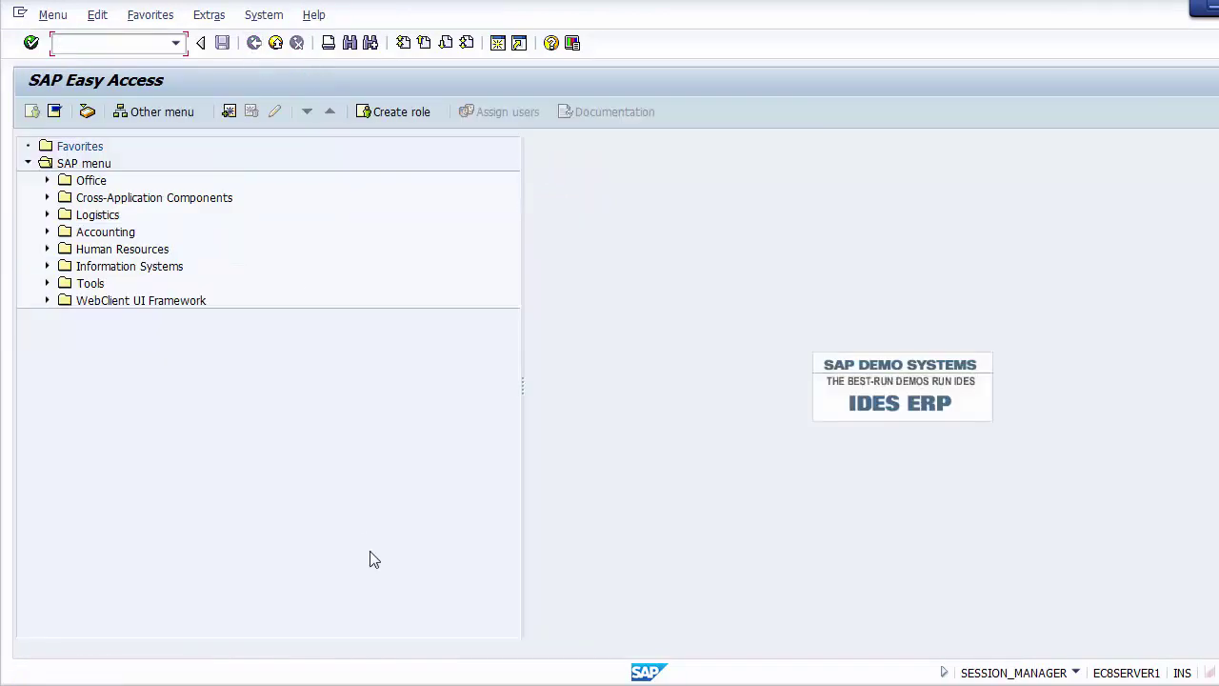
Go back to the PowerPoint slides and advance toward the OBA1 automatic postings slide
left_click(431, 679)
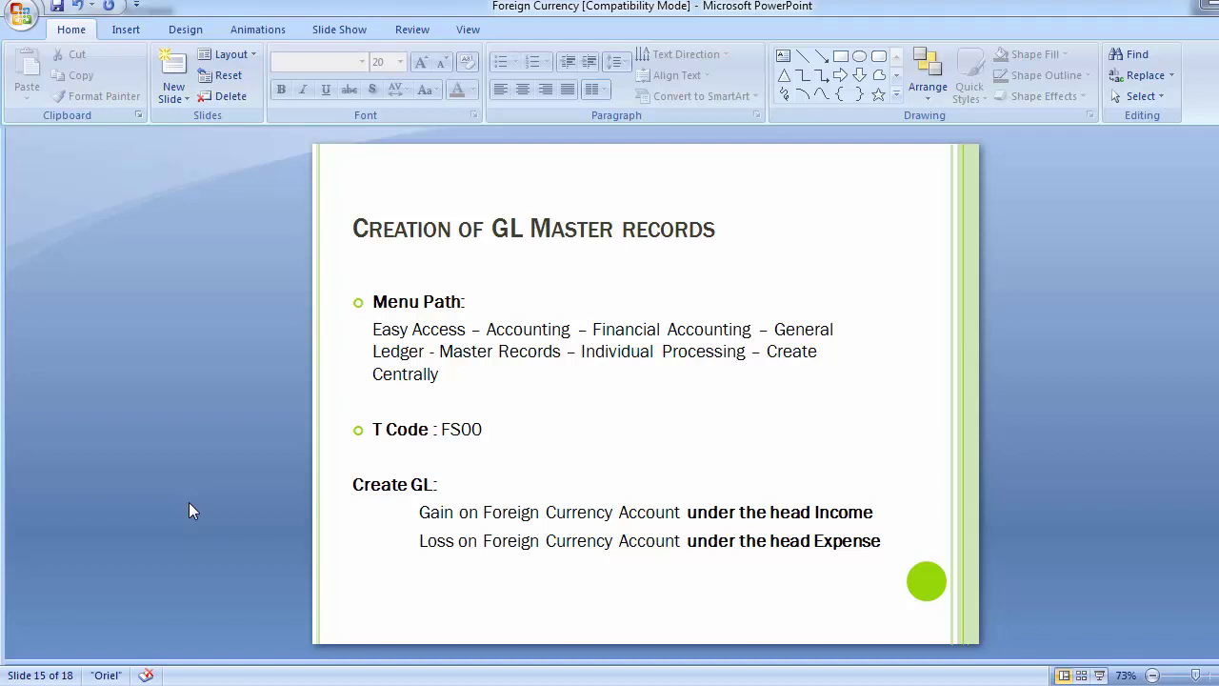
key("Page_Down")
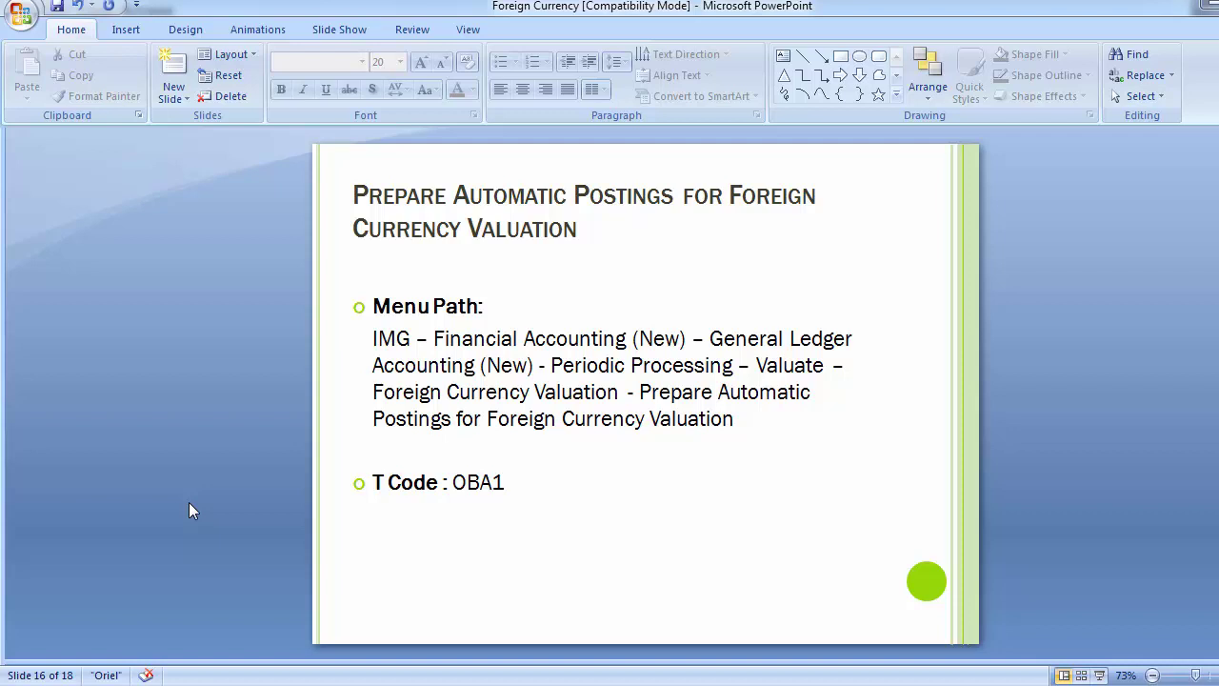
Leave the OBA1 menu-path slide in PowerPoint and switch to the SAP GUI window
left_click(402, 483)
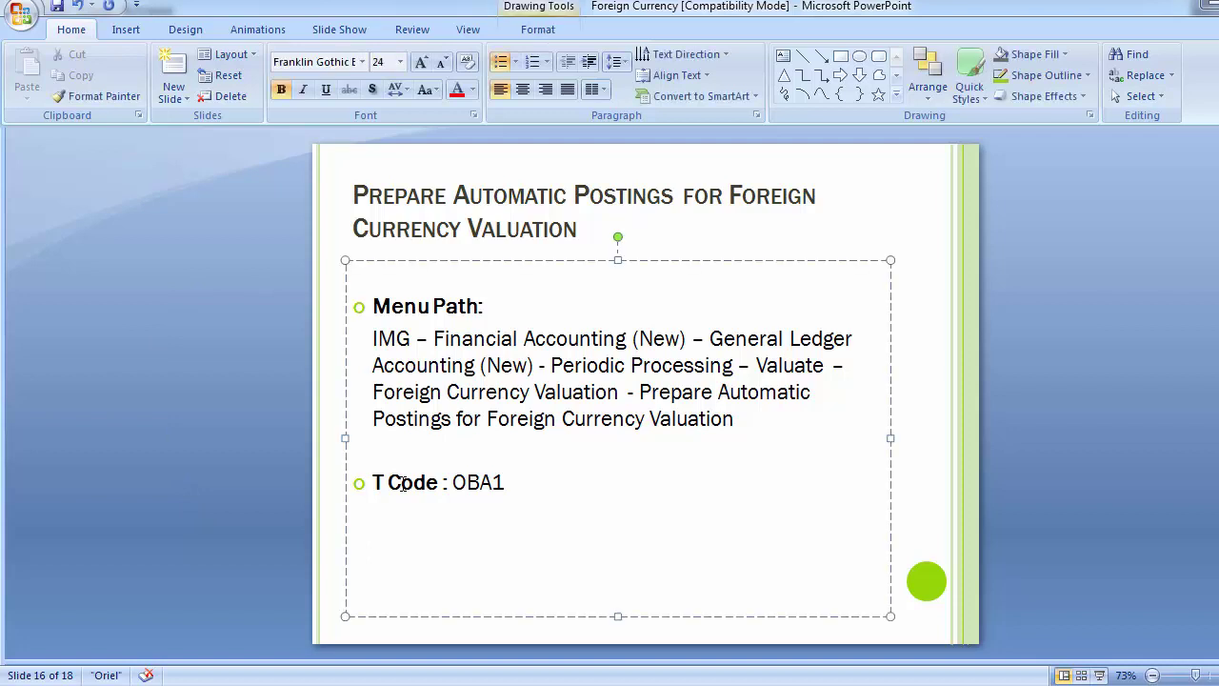
left_click(231, 448)
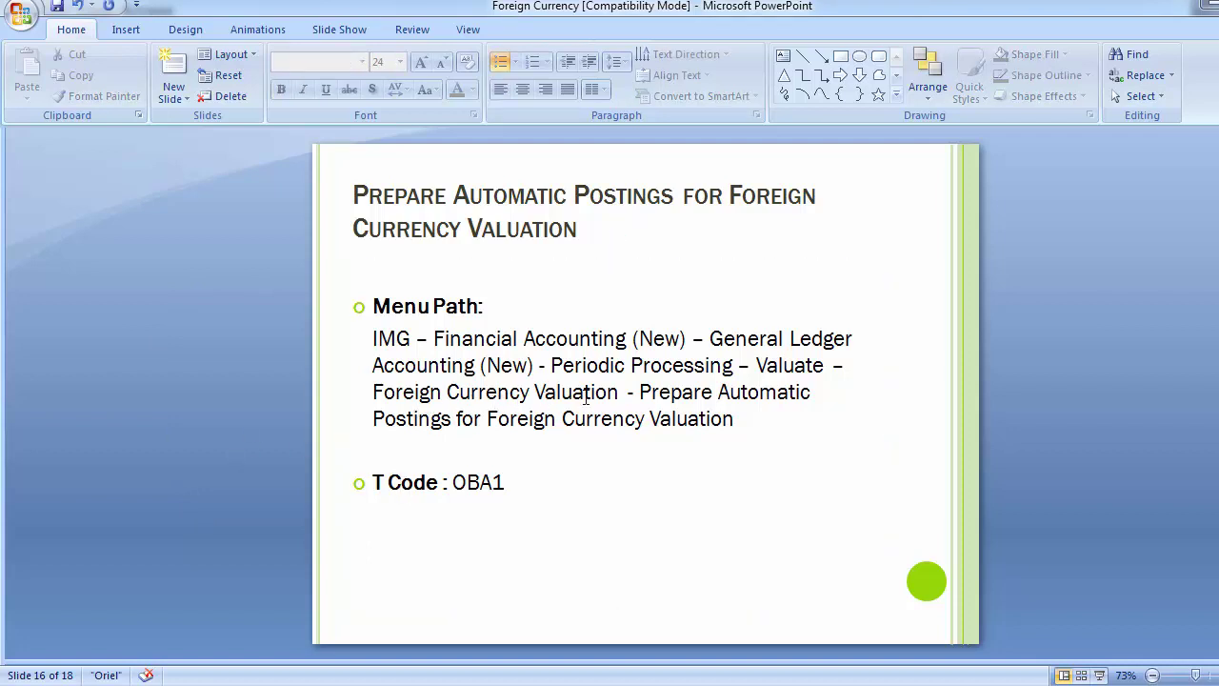
key("alt+Tab")
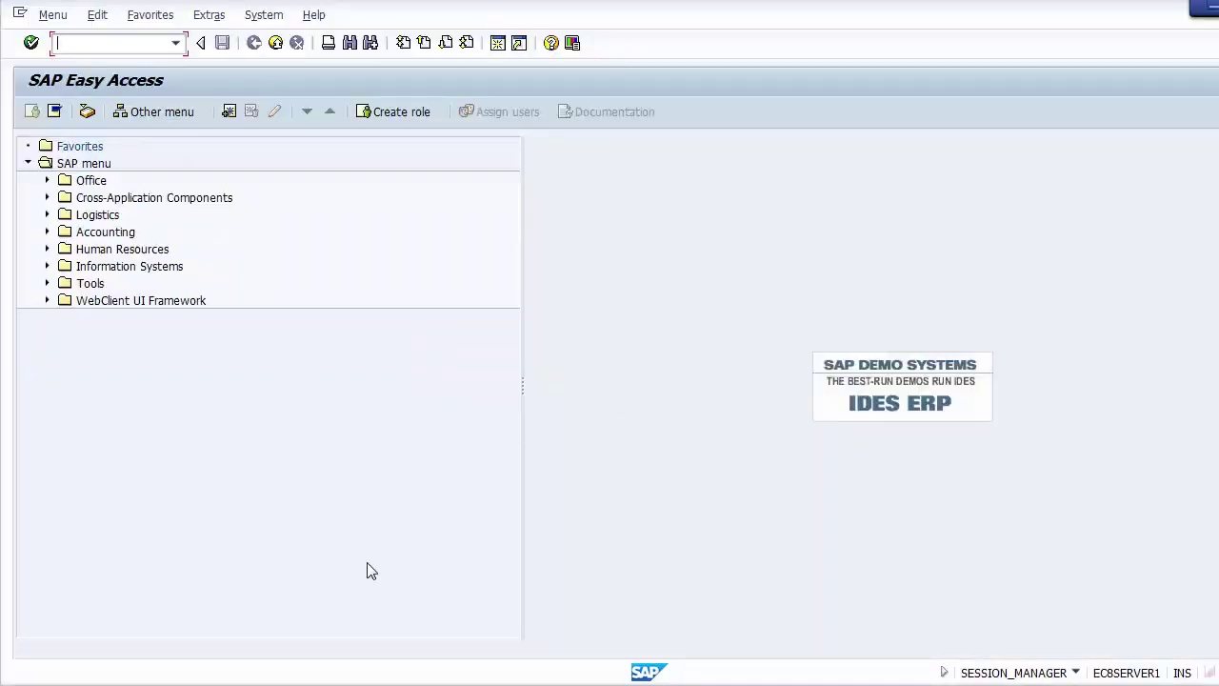
Run SPRO, open the SAP Reference IMG and expand Financial Accounting (New) > General Ledger Accounting (New)
type("SPRO")
key("Return")
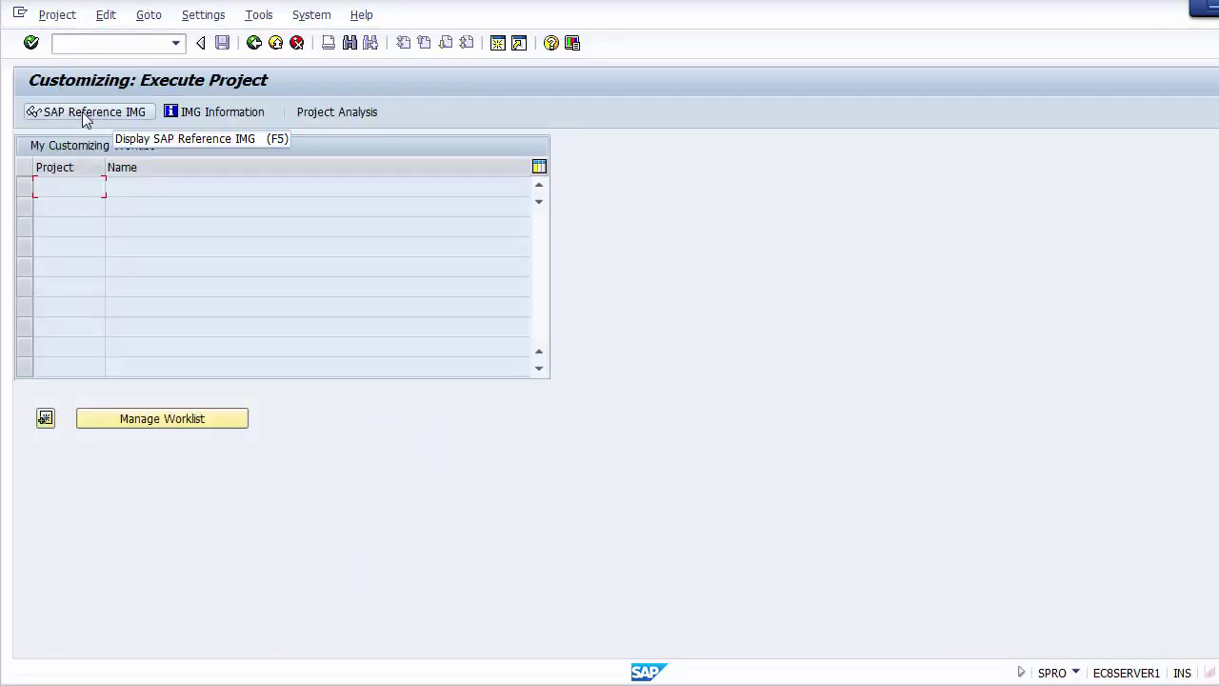
left_click(86, 115)
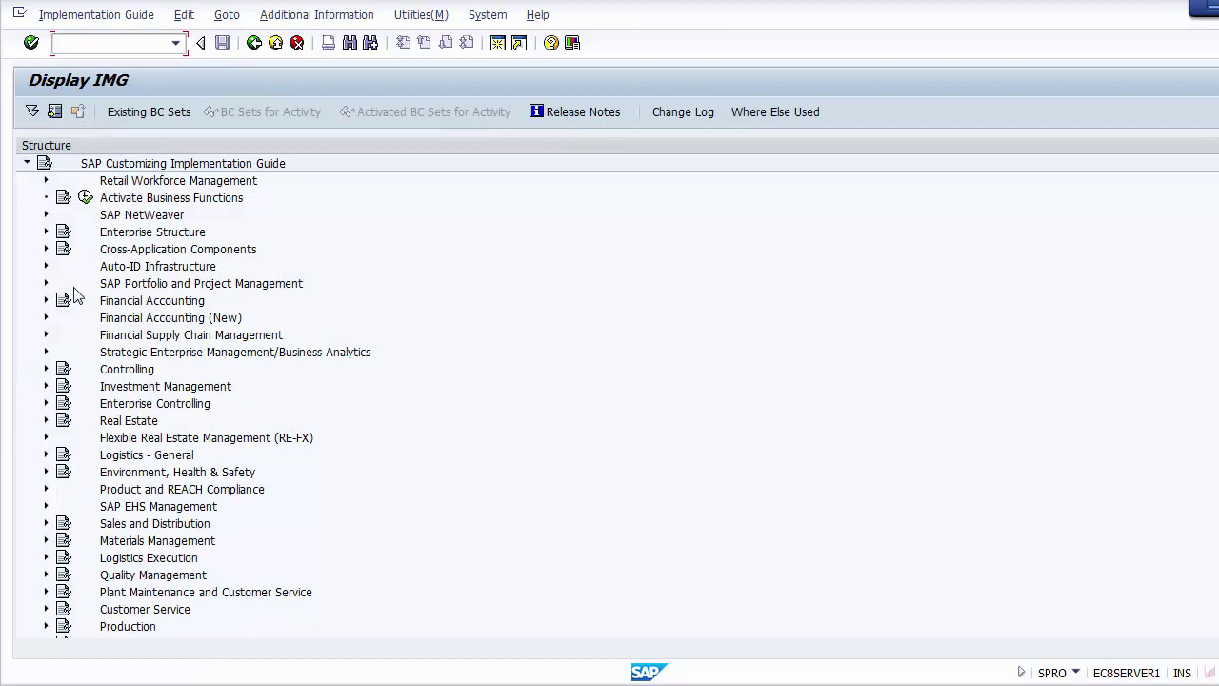
left_click(136, 321)
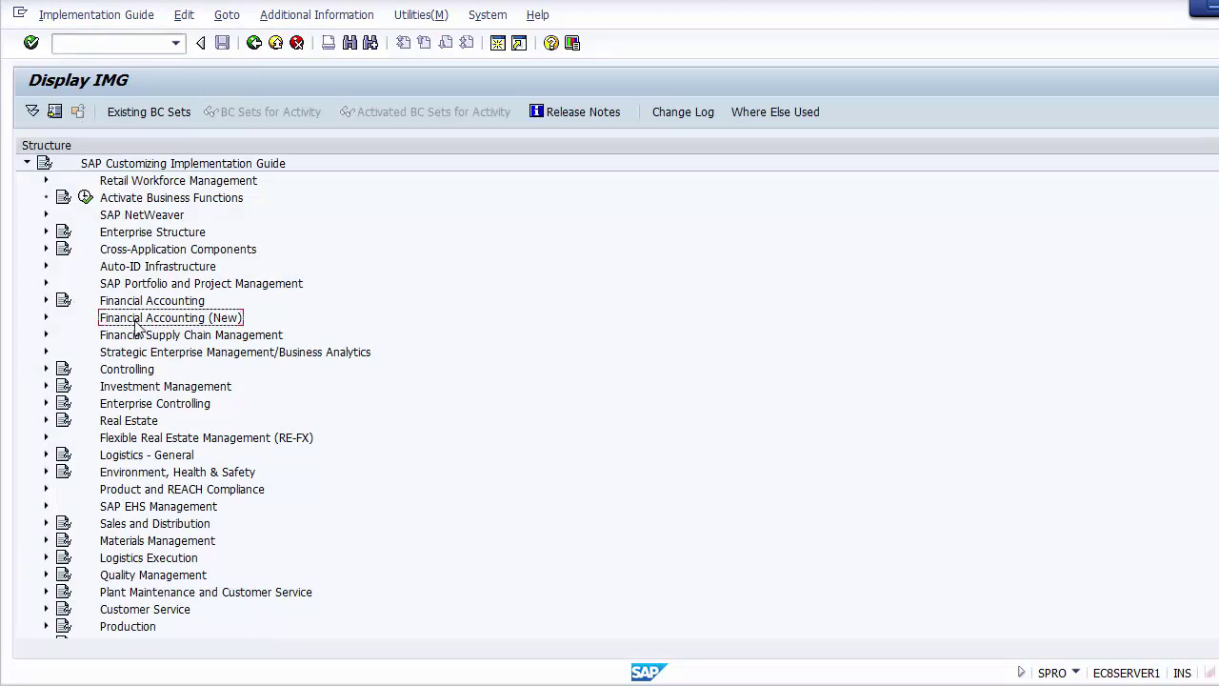
left_click(46, 317)
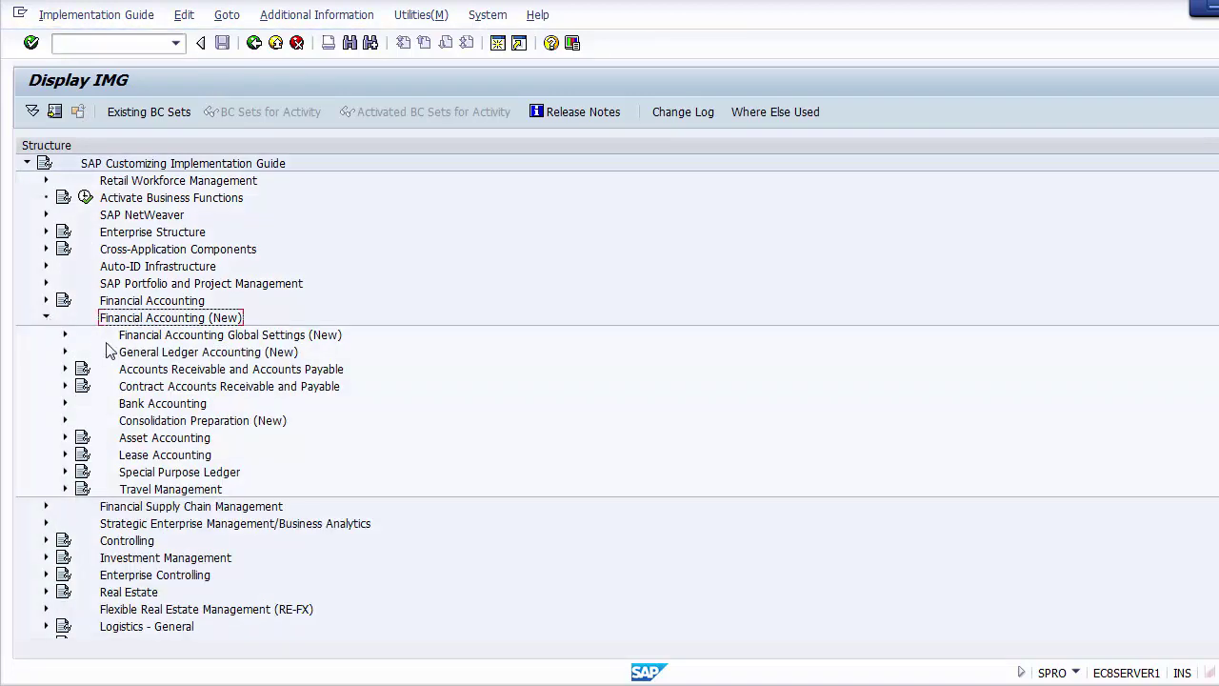
left_click(131, 354)
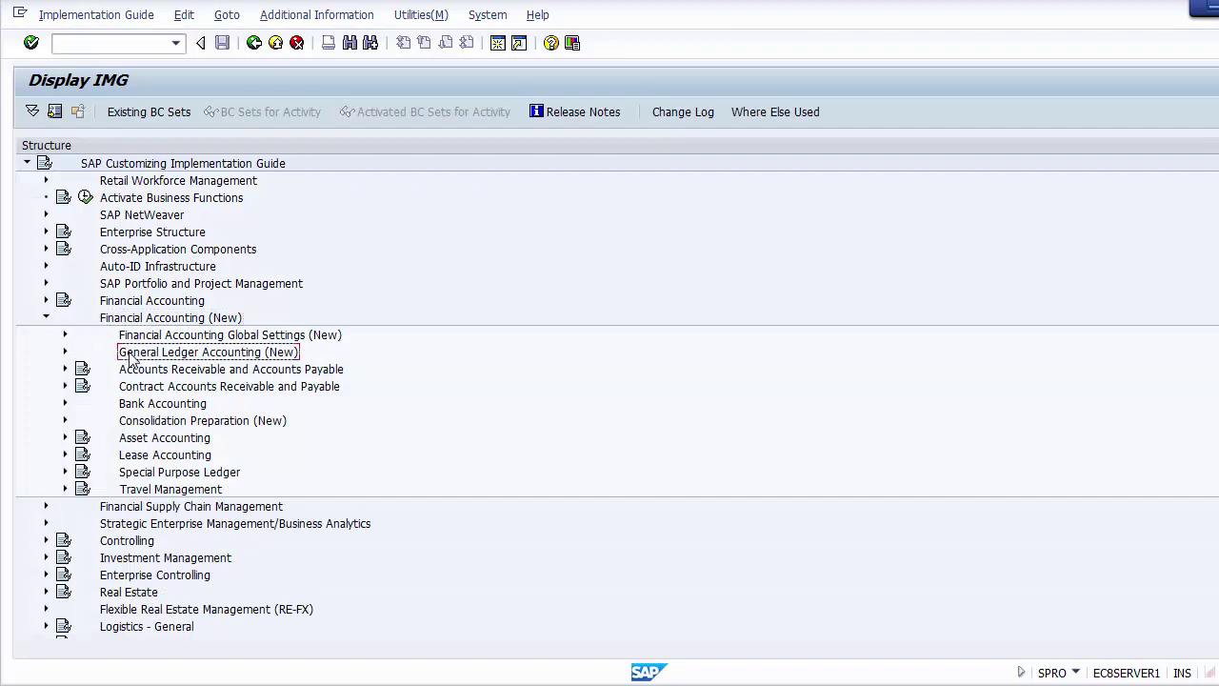
left_click(65, 353)
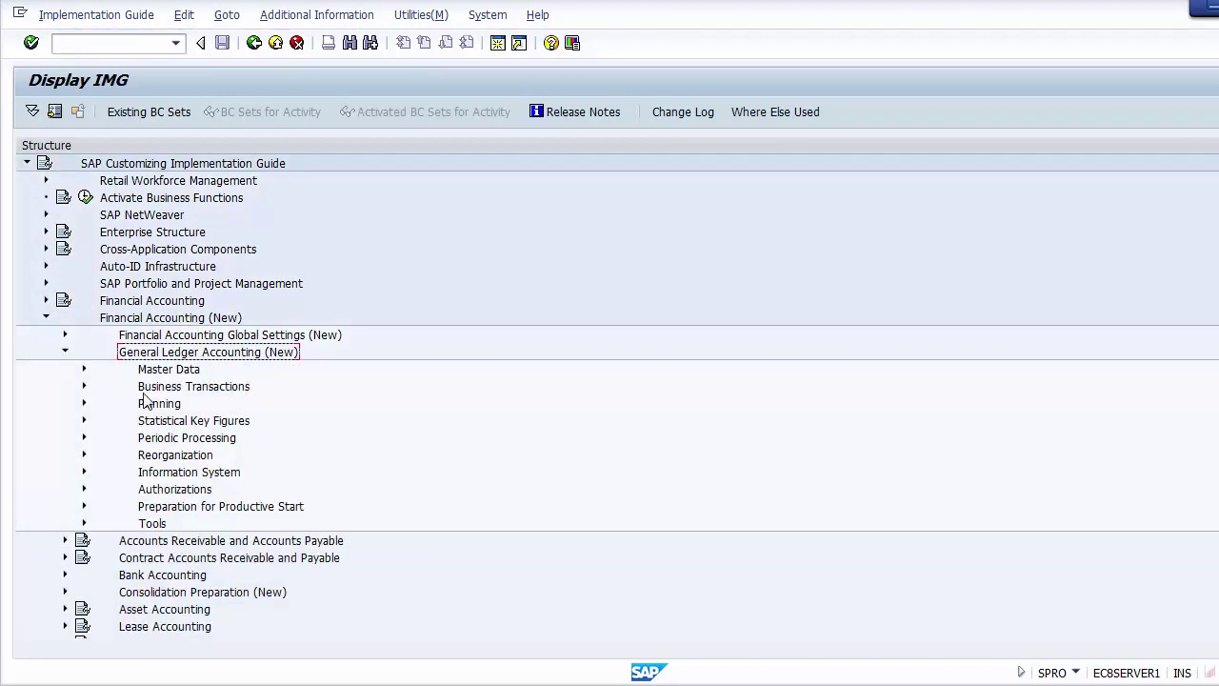
Expand Periodic Processing > Valuate > Foreign Currency Valuation down to Prepare Automatic Postings
left_click(173, 438)
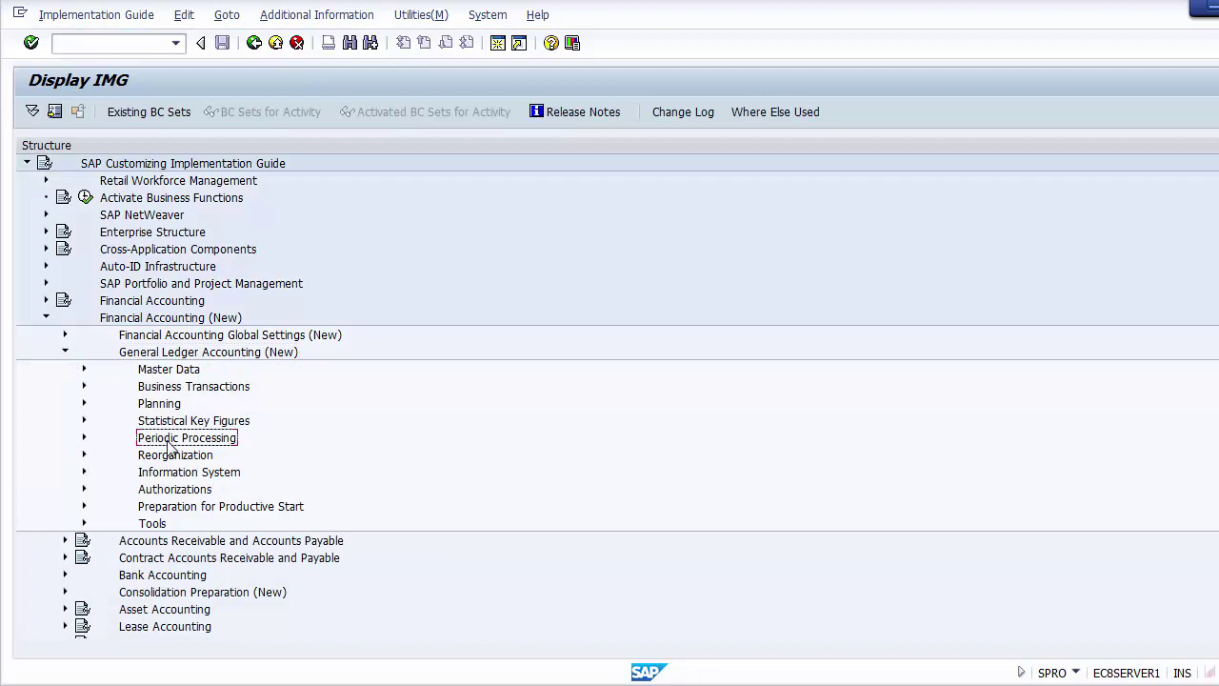
left_click(84, 438)
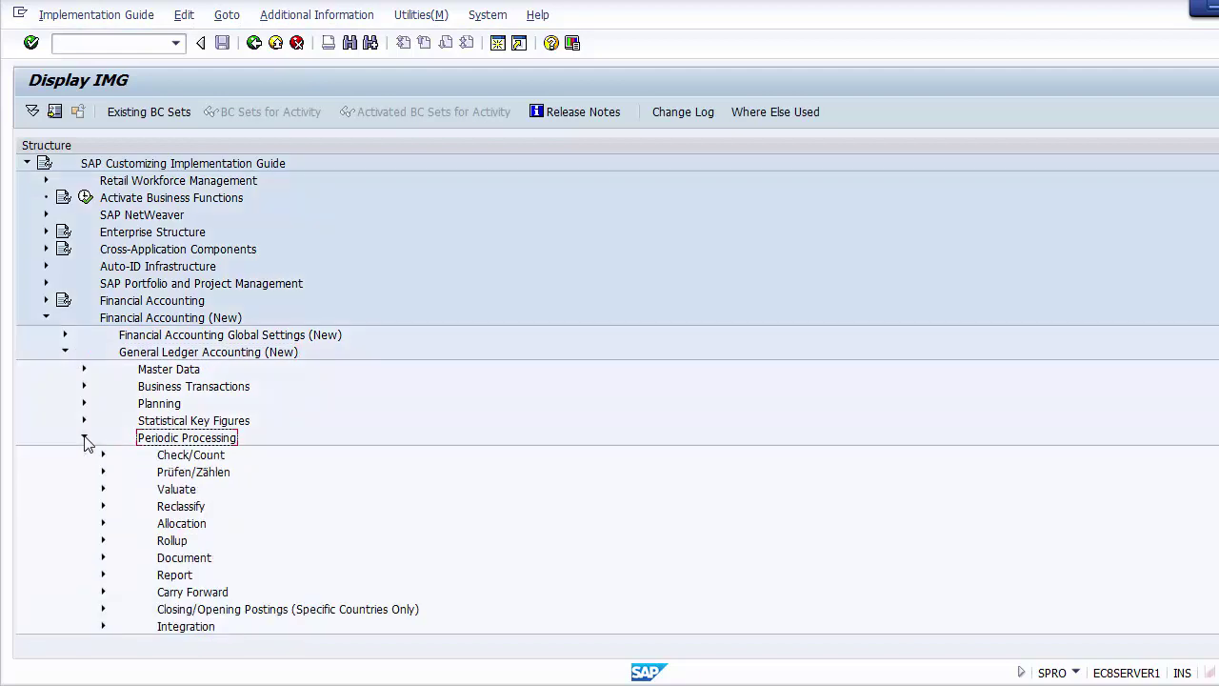
left_click(167, 491)
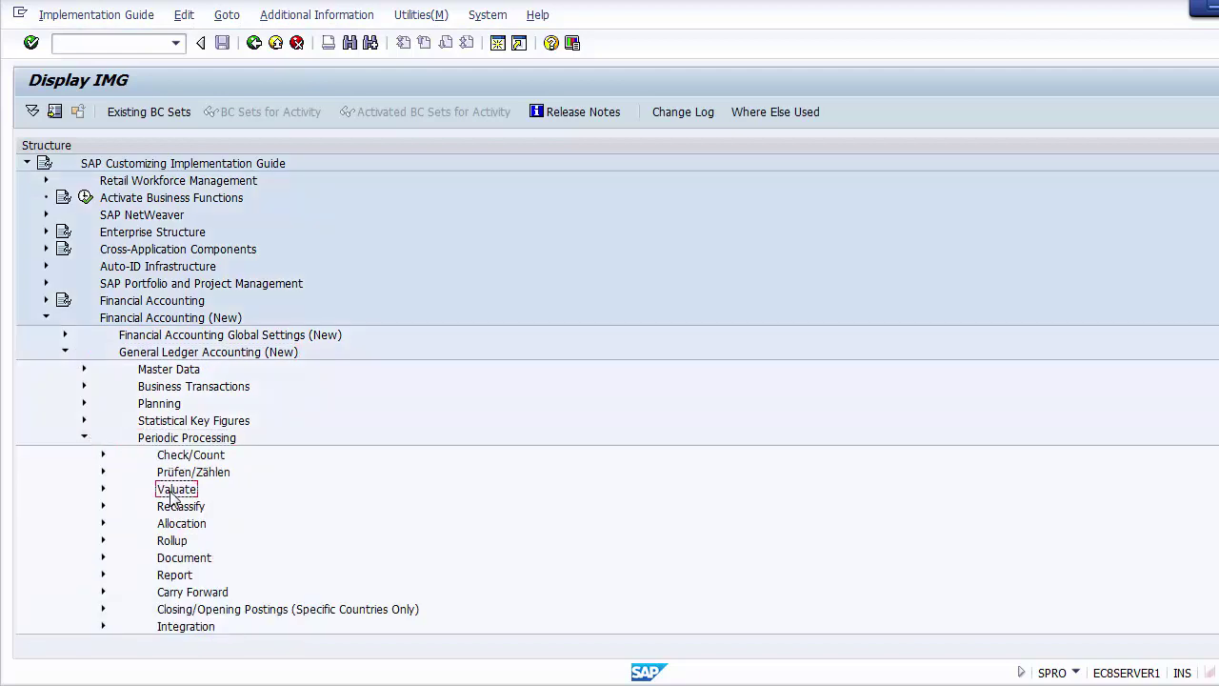
left_click(103, 490)
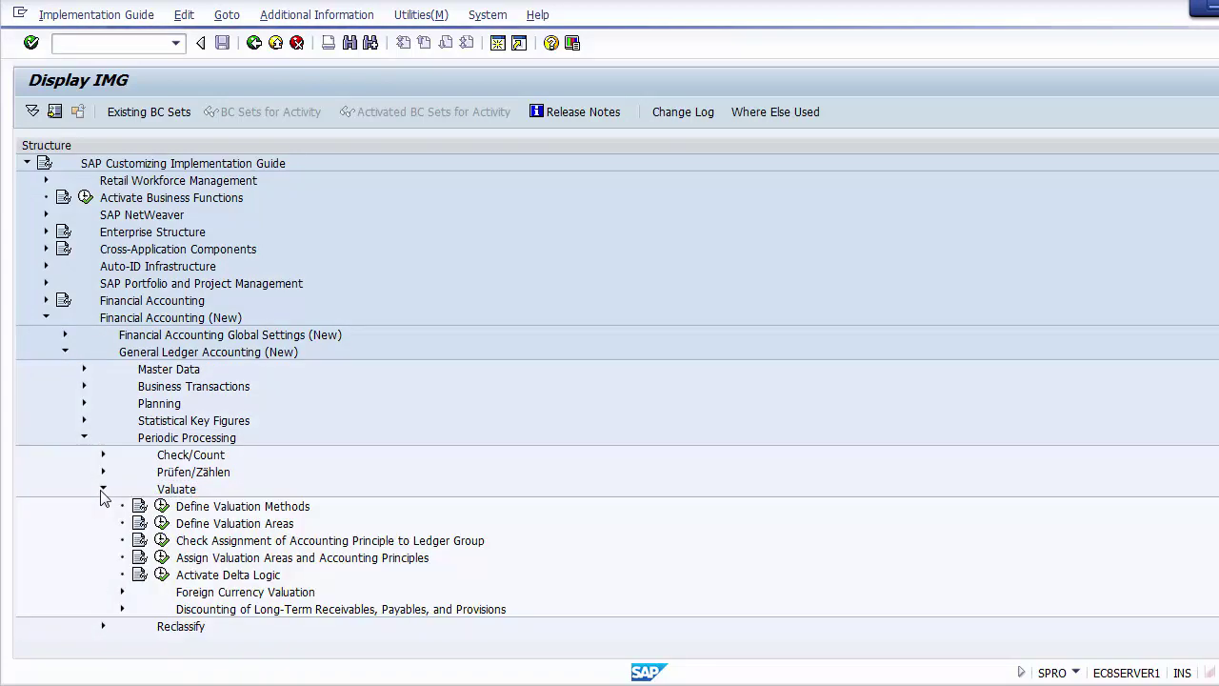
left_click(215, 598)
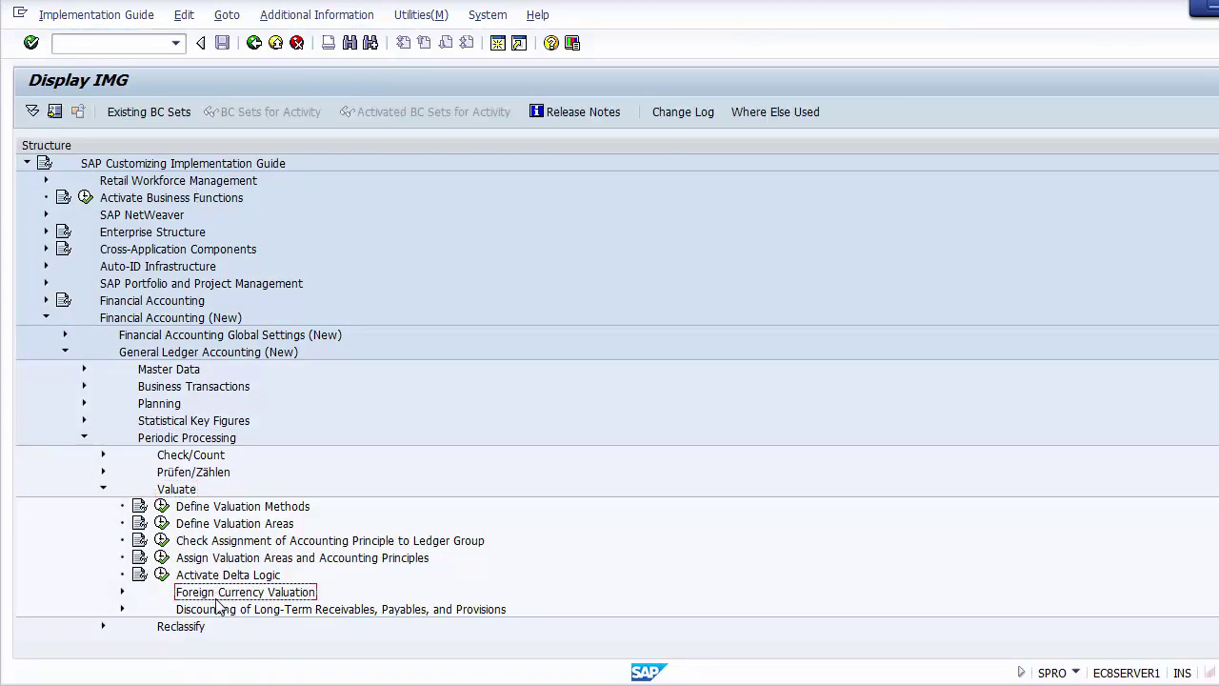
left_click(122, 594)
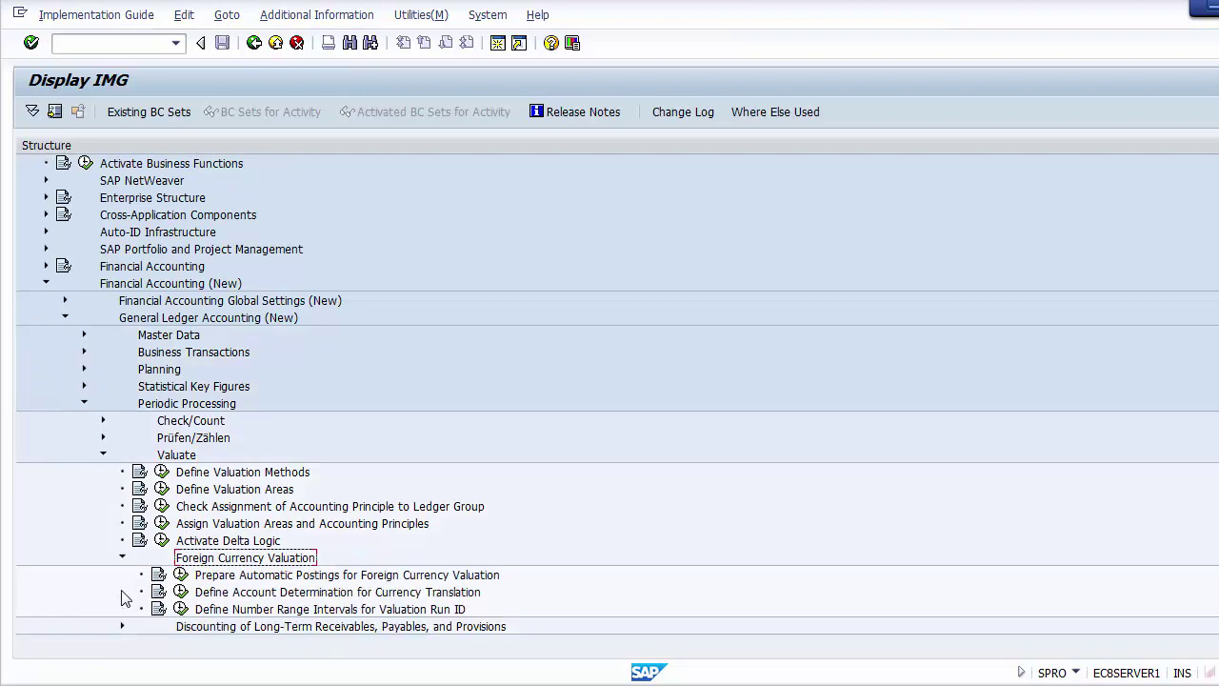
left_click(242, 578)
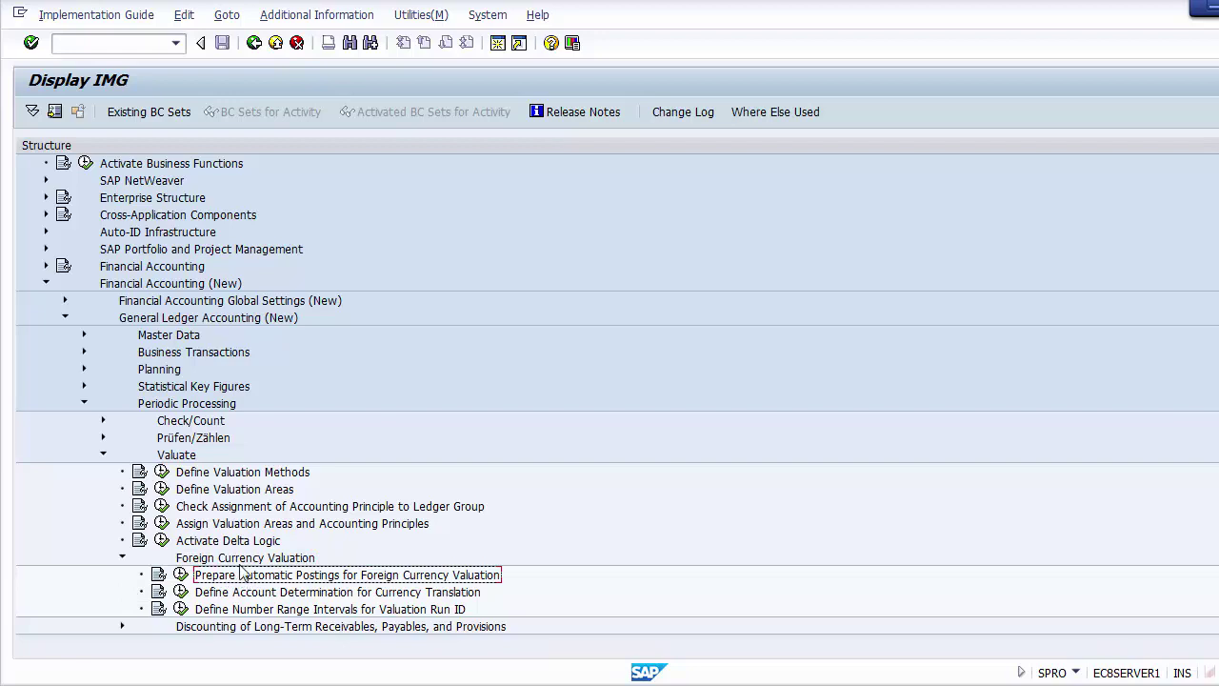
Retrace the IMG path and execute Prepare Automatic Postings for Foreign Currency Valuation
left_click(184, 285)
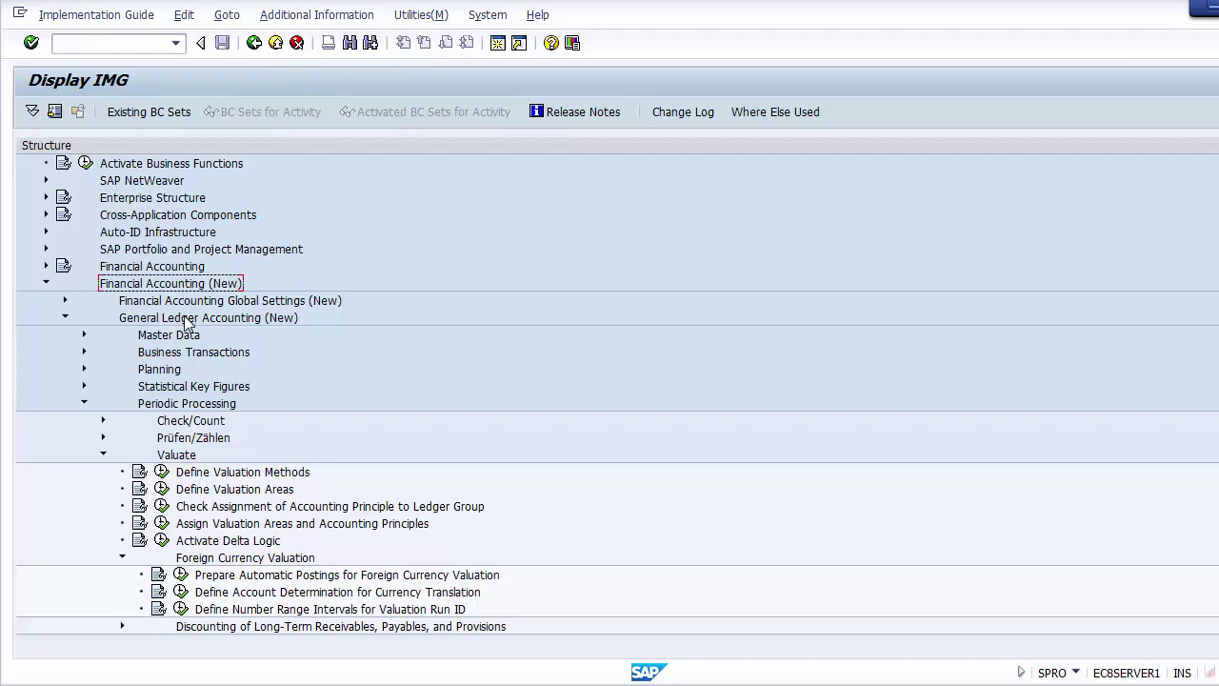
left_click(187, 320)
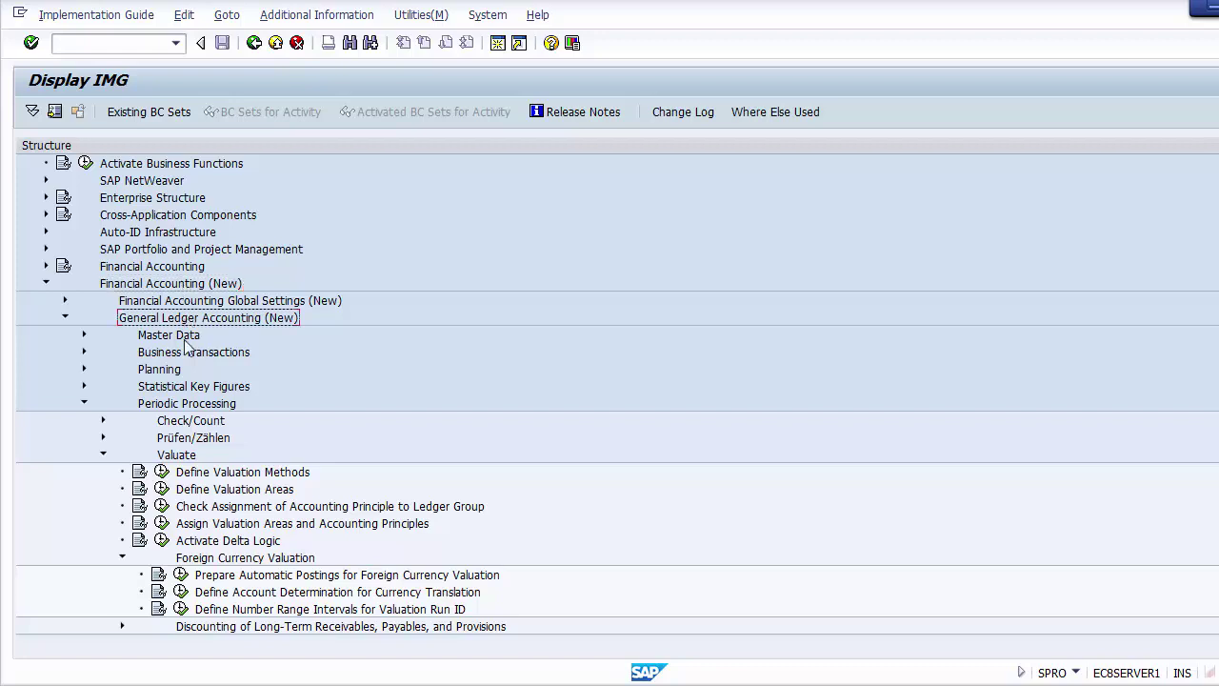
left_click(178, 405)
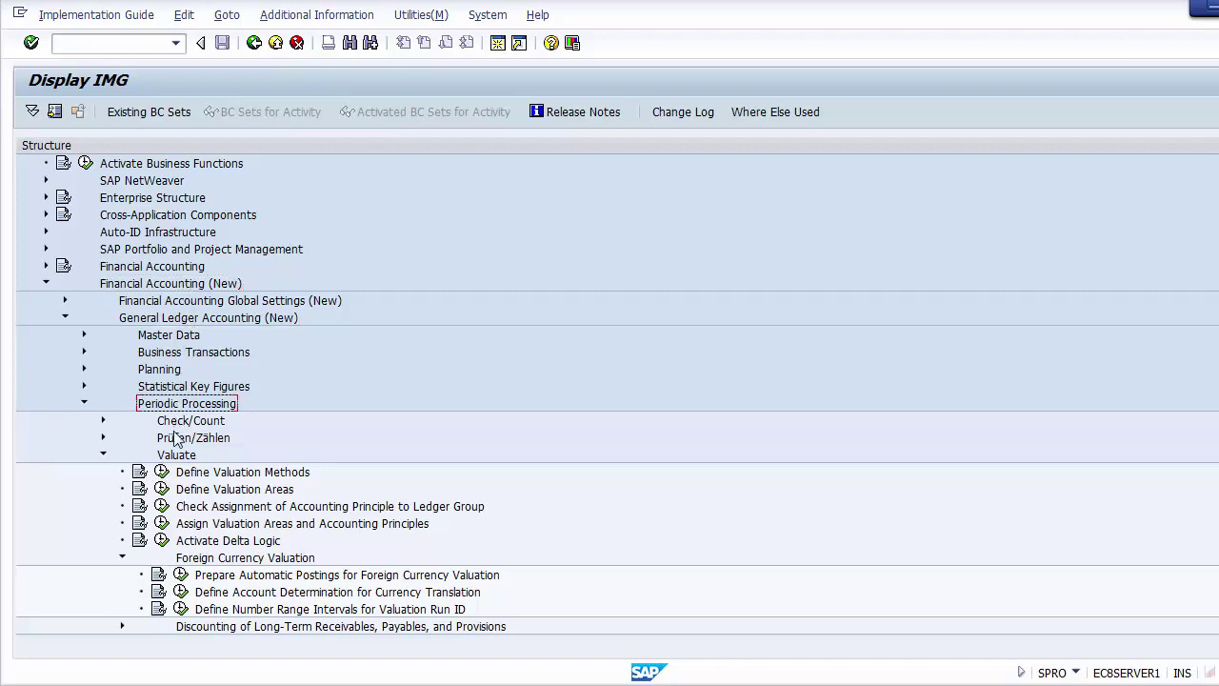
left_click(175, 456)
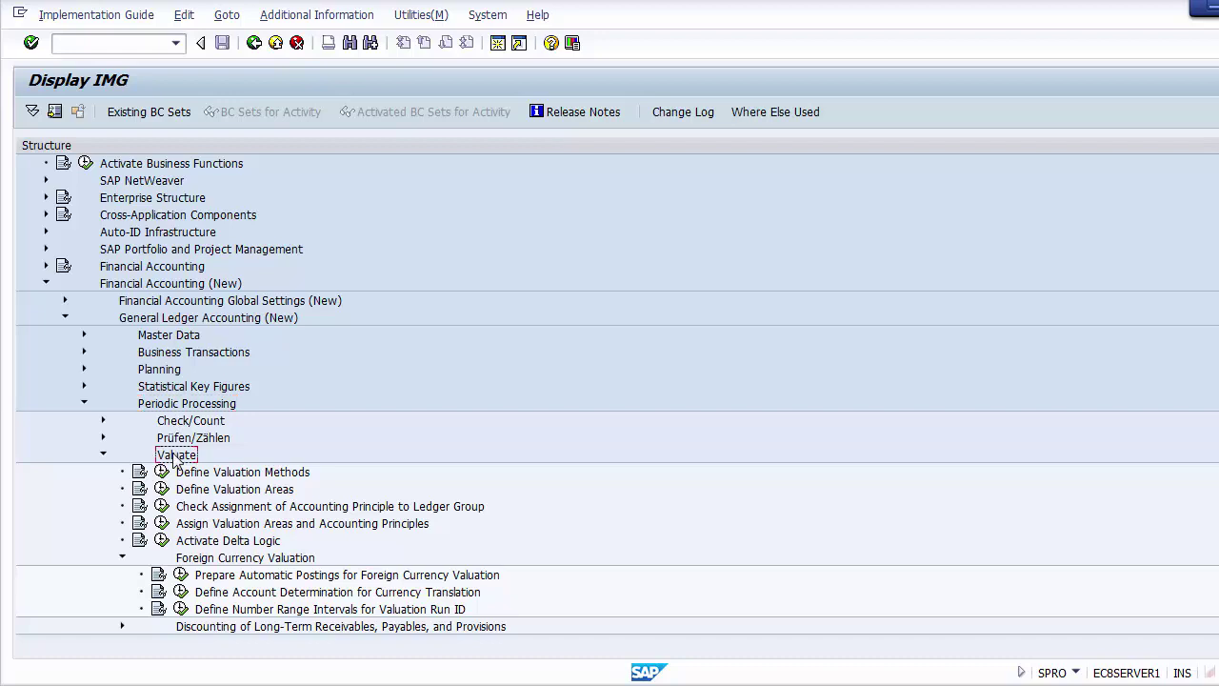
left_click(234, 560)
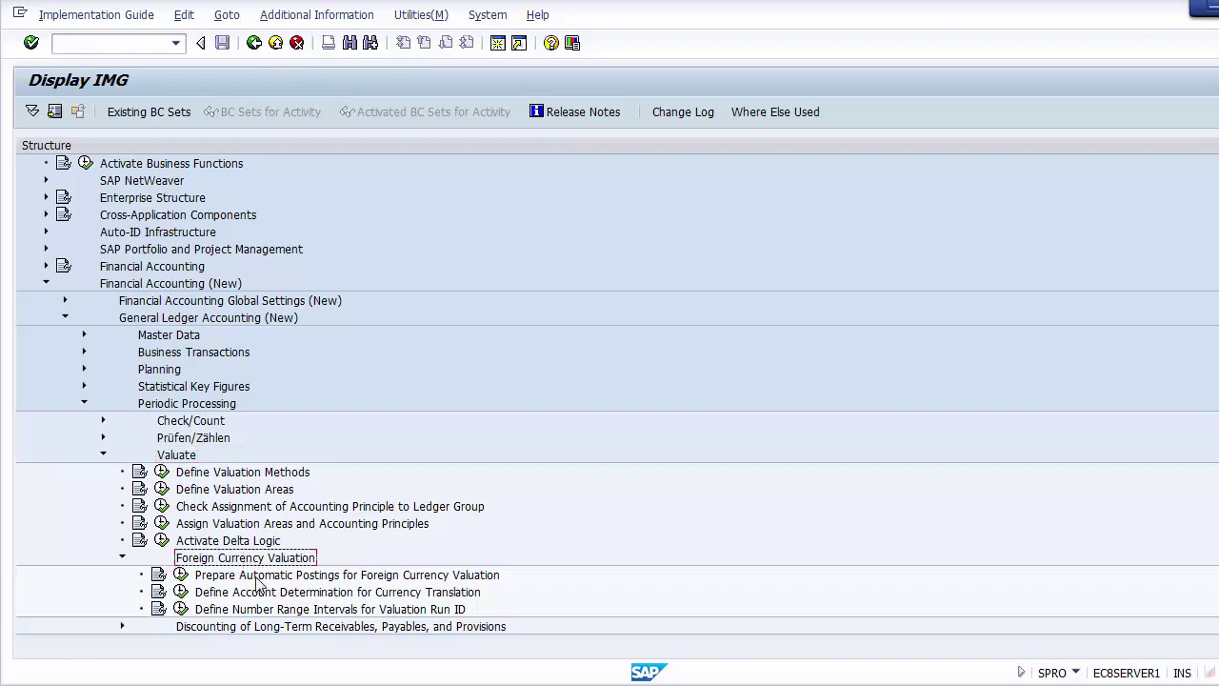
left_click(257, 576)
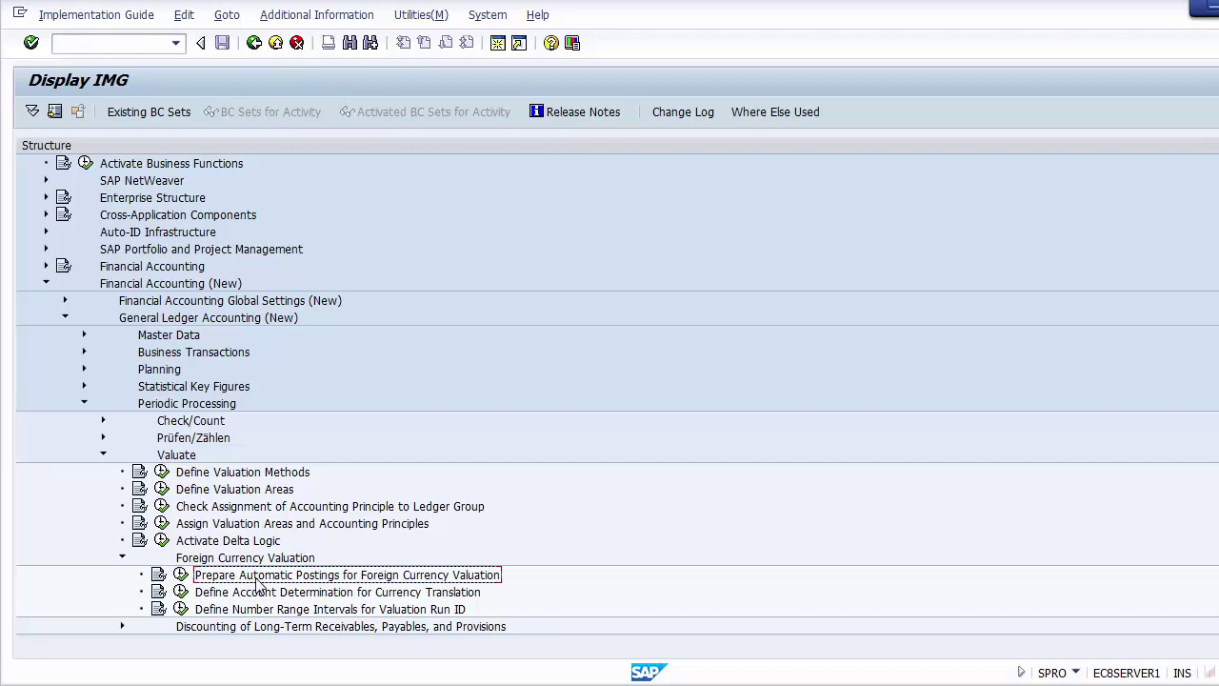
left_click(181, 577)
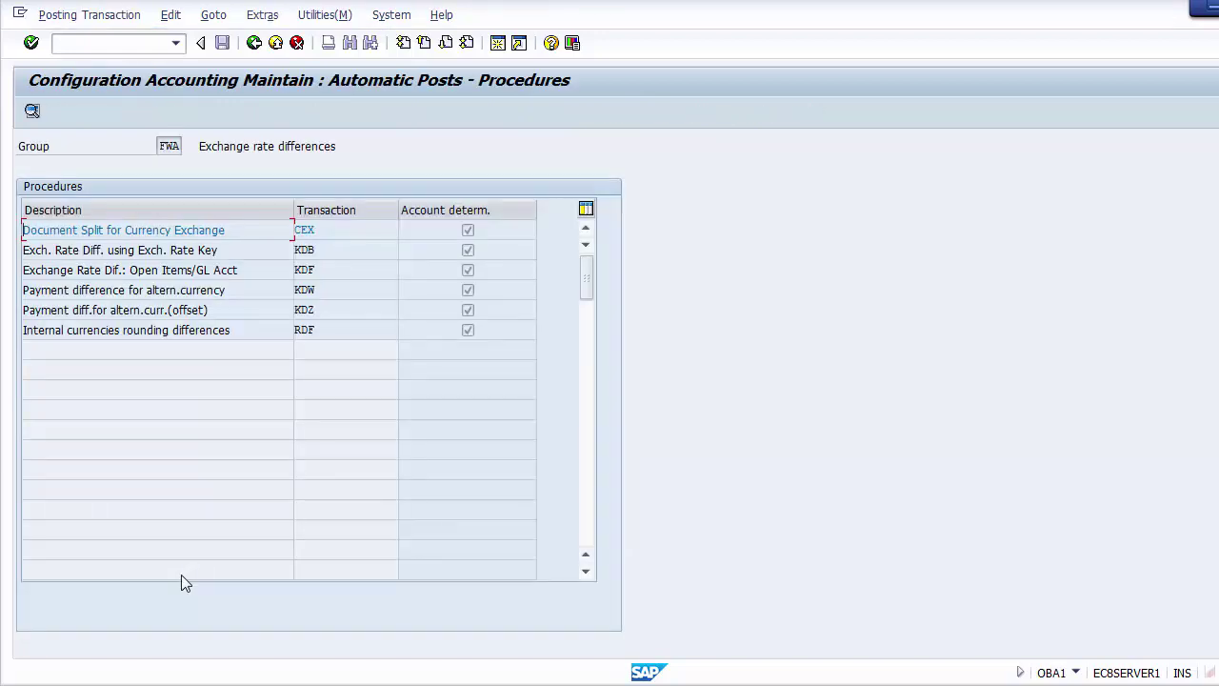
Review the CEX, KDB, KDW and KDF procedures in the OBA1 list
left_click(330, 229)
left_click(327, 250)
left_click(329, 289)
left_click(330, 249)
left_click(332, 233)
left_click(332, 270)
Open KDF account determination for chart of accounts 1000 and clear the realized Loss account
double_click(304, 270)
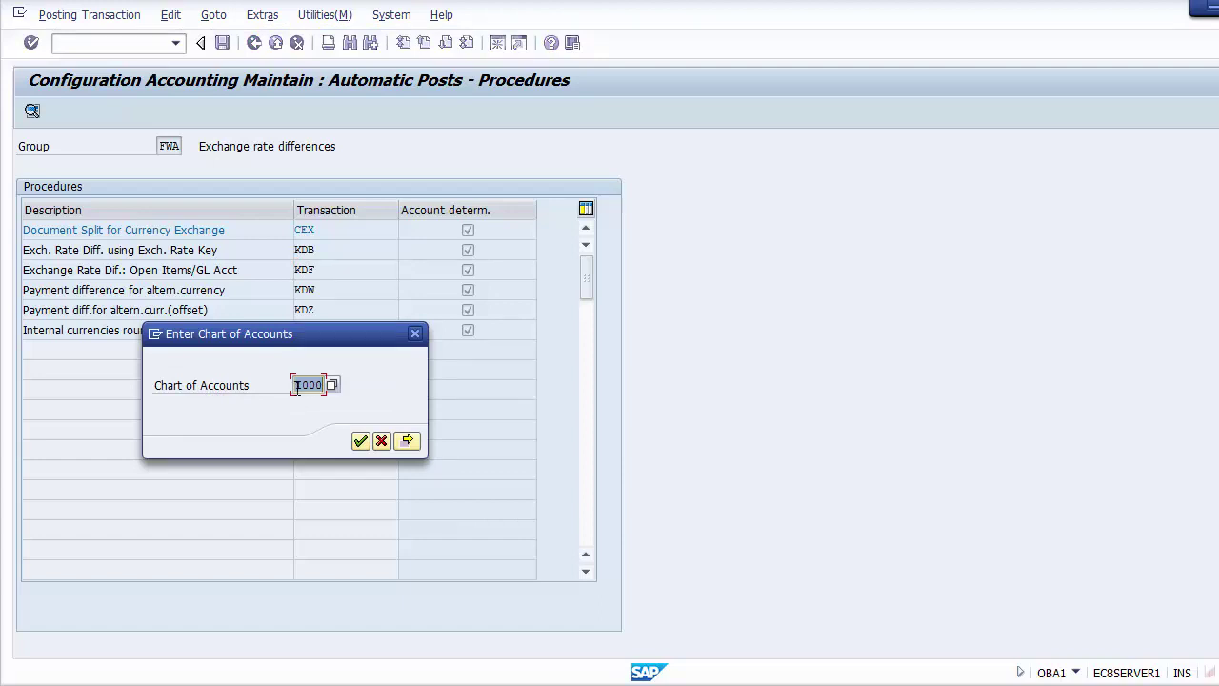
left_click(360, 441)
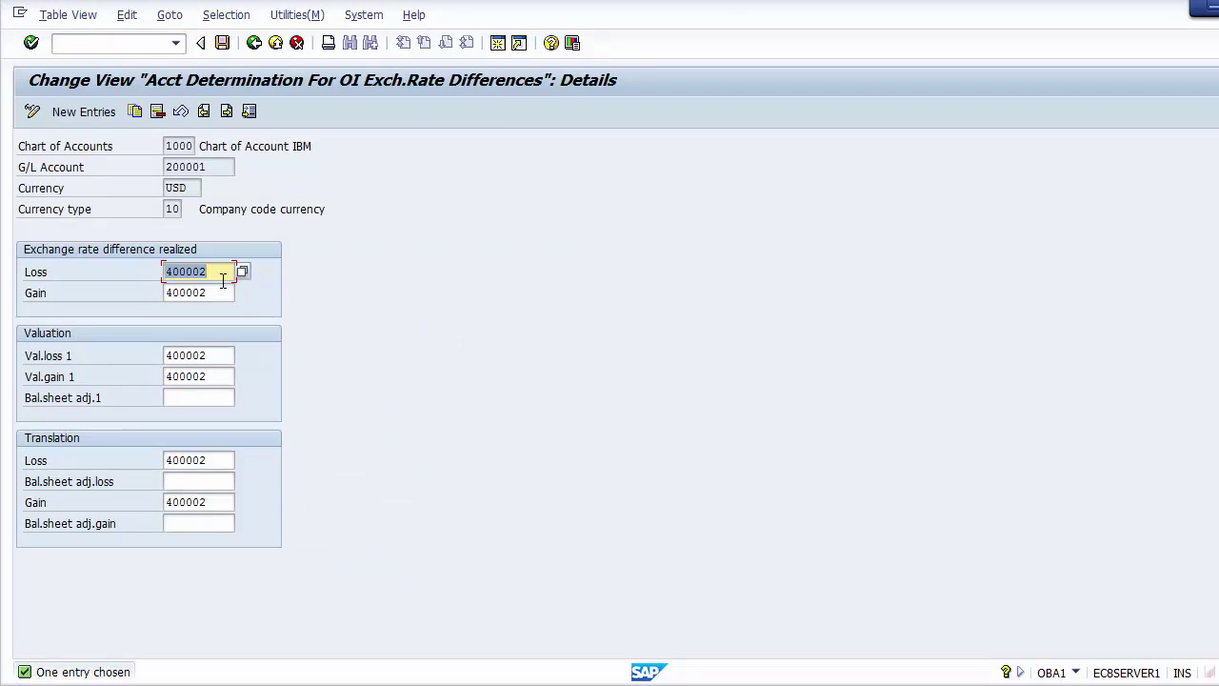
key("Delete")
Add a new entry with G/L account 200001 Domestic Vendor Account chosen from the search list
left_click(92, 112)
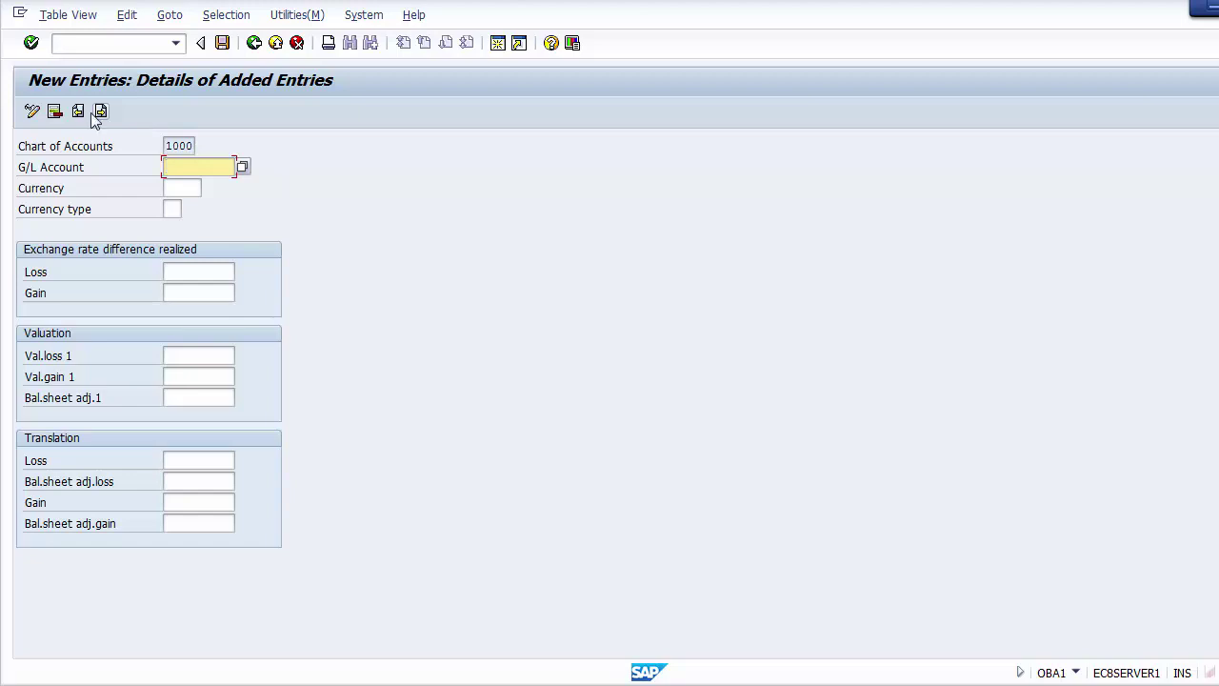
left_click(76, 173)
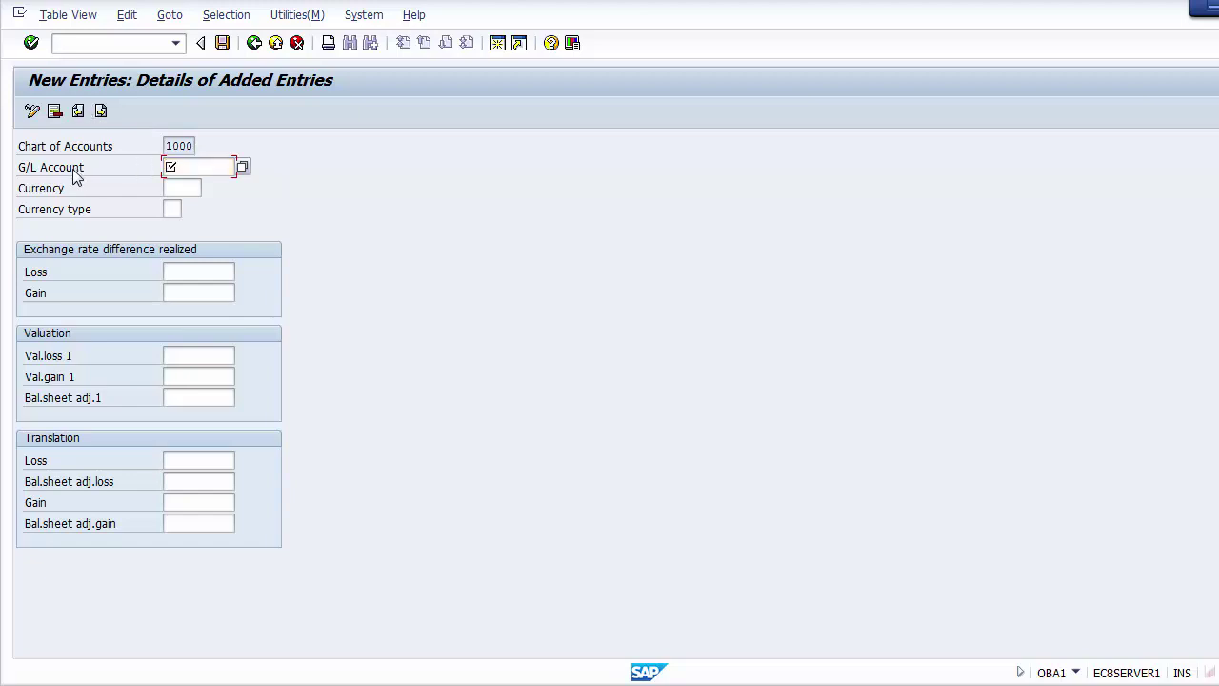
left_click(198, 169)
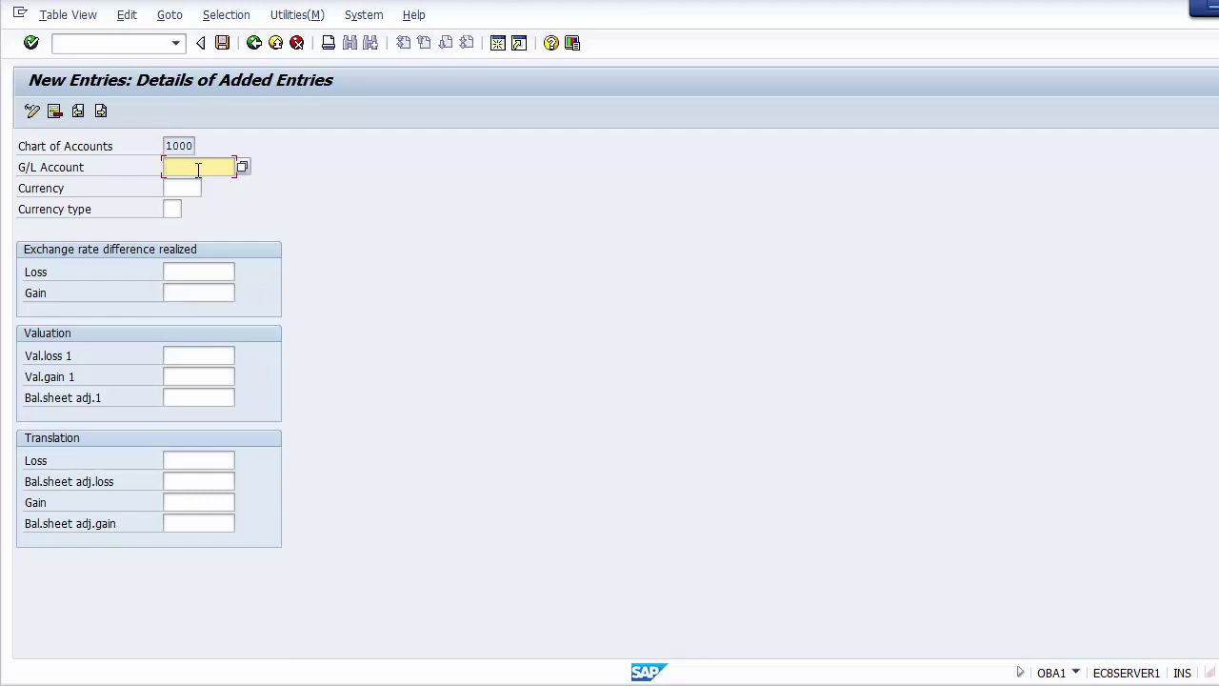
left_click(242, 168)
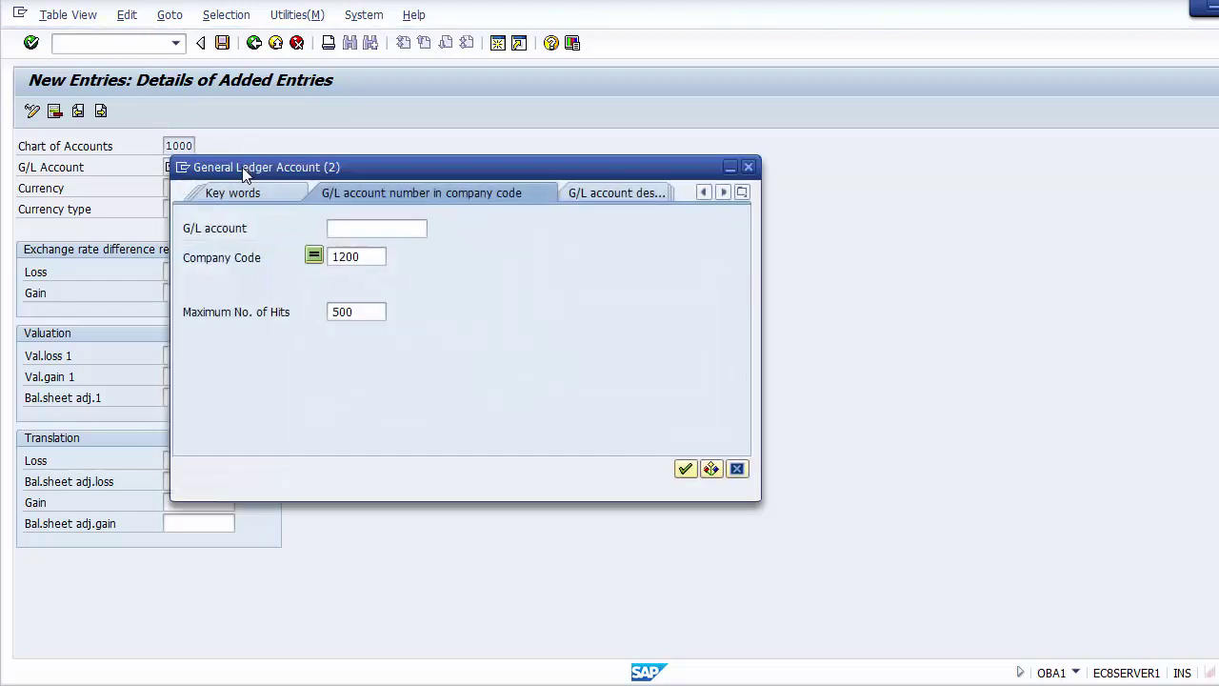
left_click(686, 467)
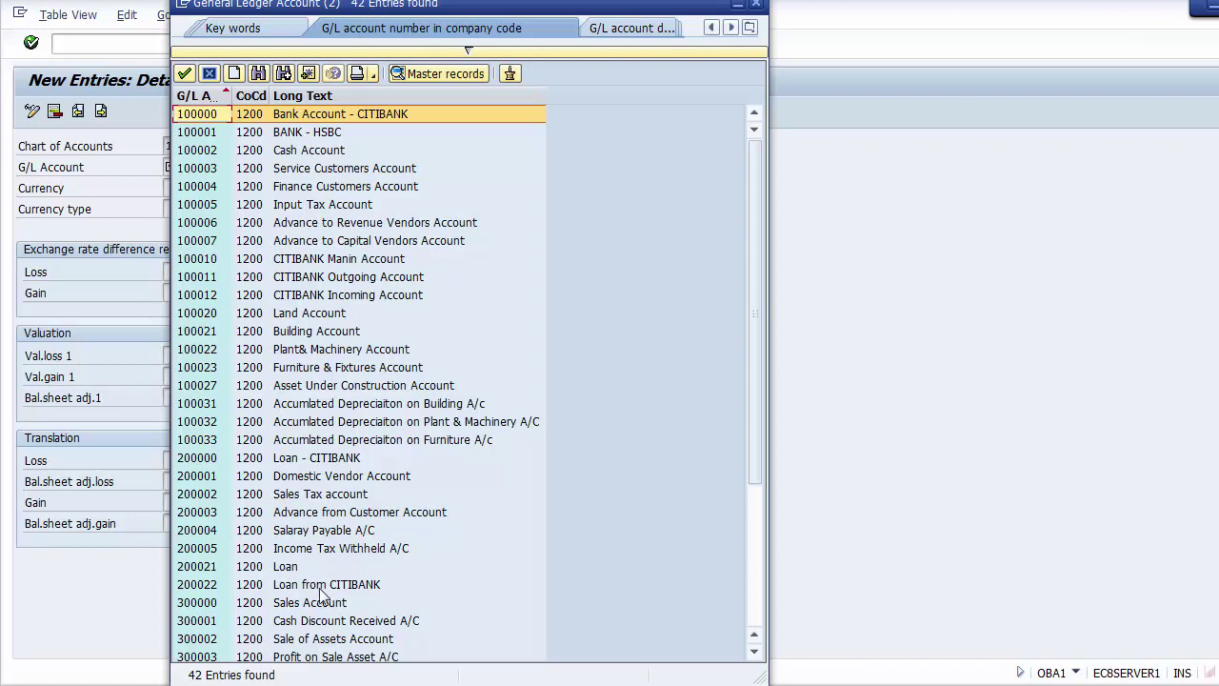
left_click(321, 479)
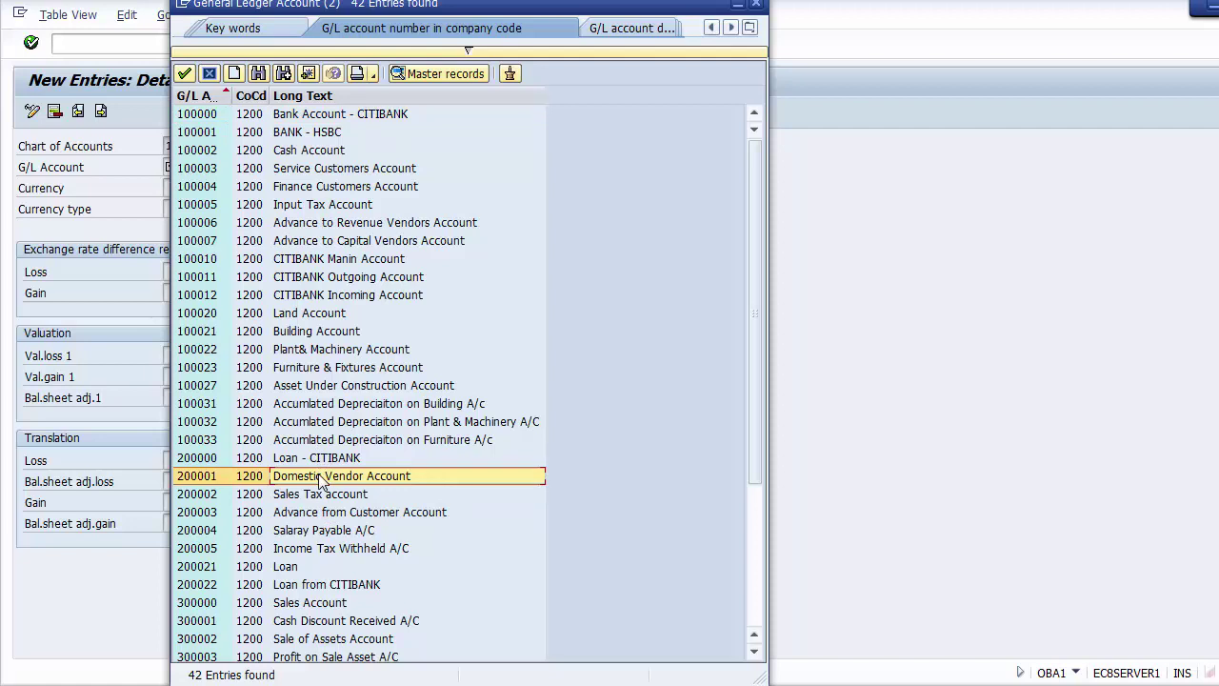
double_click(321, 479)
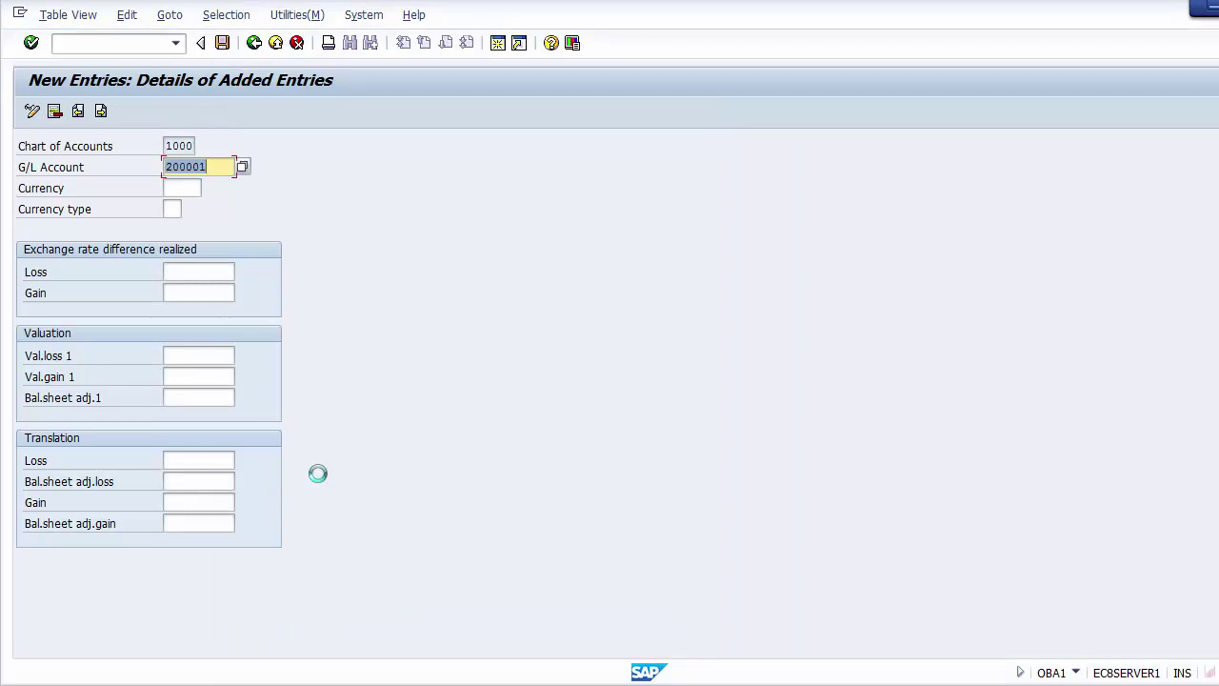
Pick 400009 Loss on Foreign Exchange rate Account from the company code 1200 list as realized Loss
left_click(189, 188)
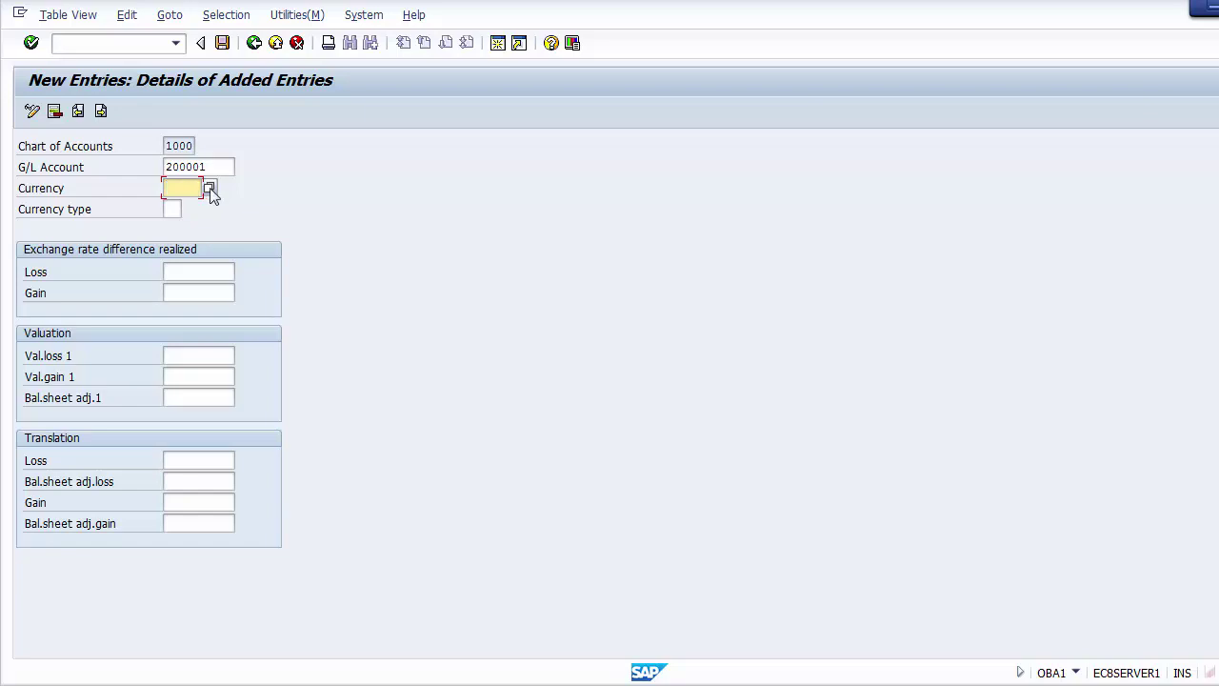
left_click(210, 189)
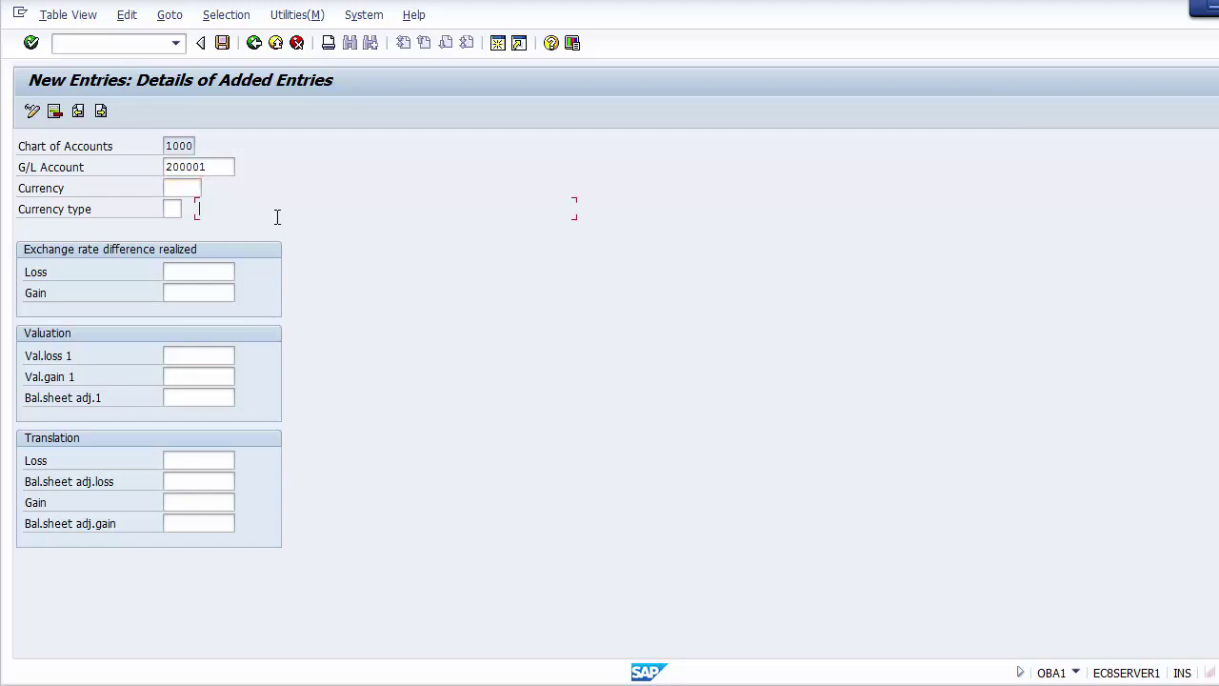
left_click(168, 274)
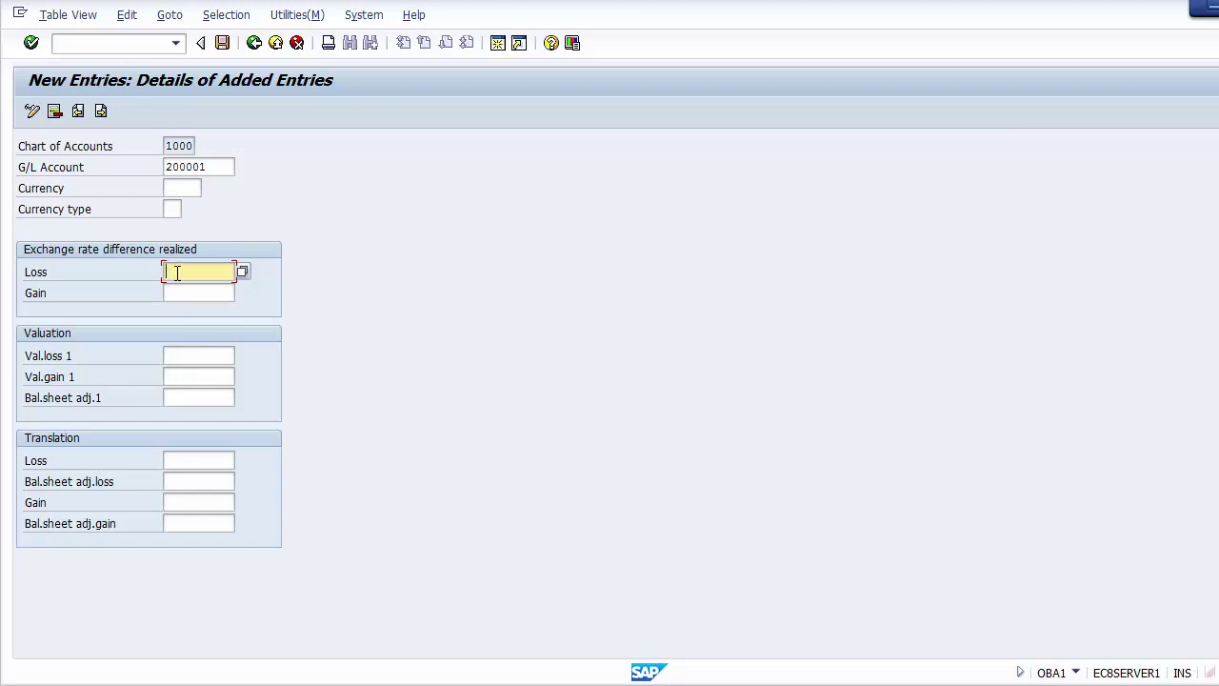
left_click(93, 275)
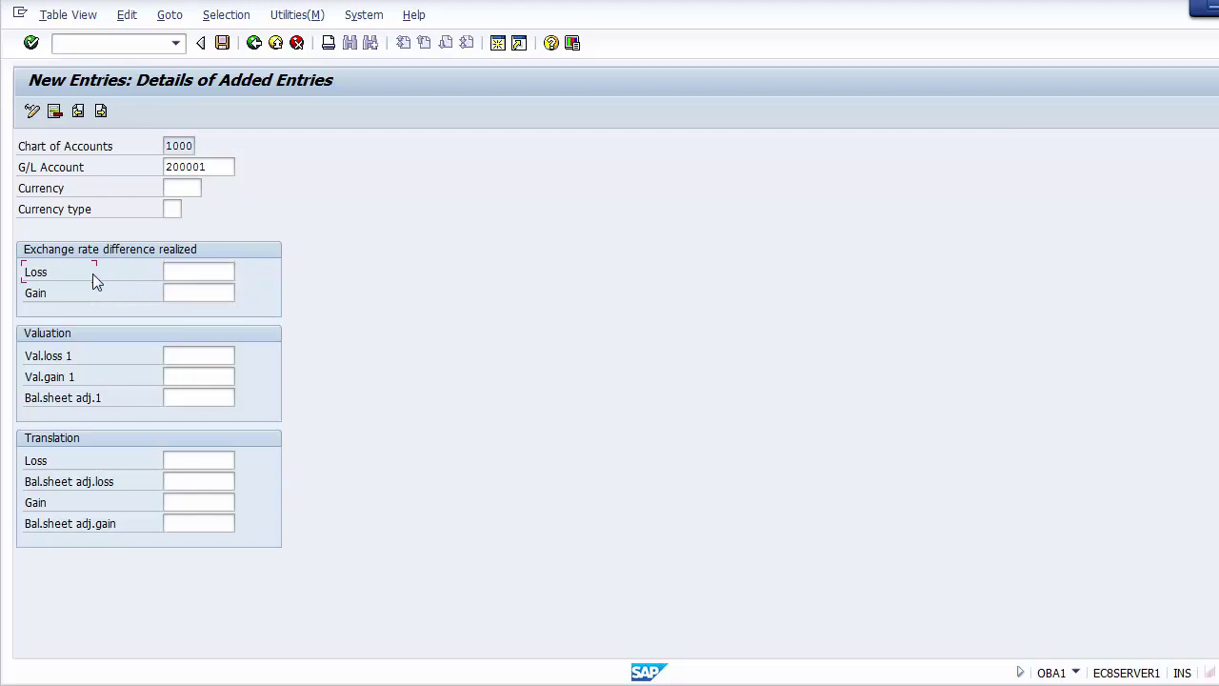
left_click(195, 272)
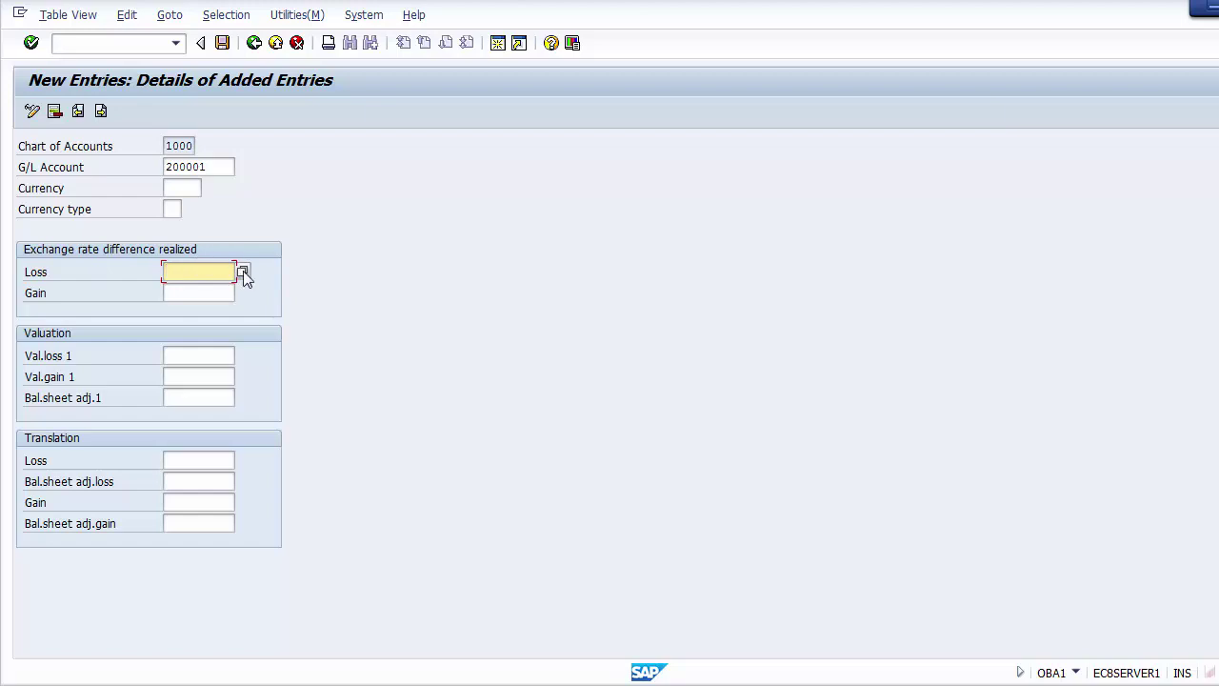
left_click(243, 272)
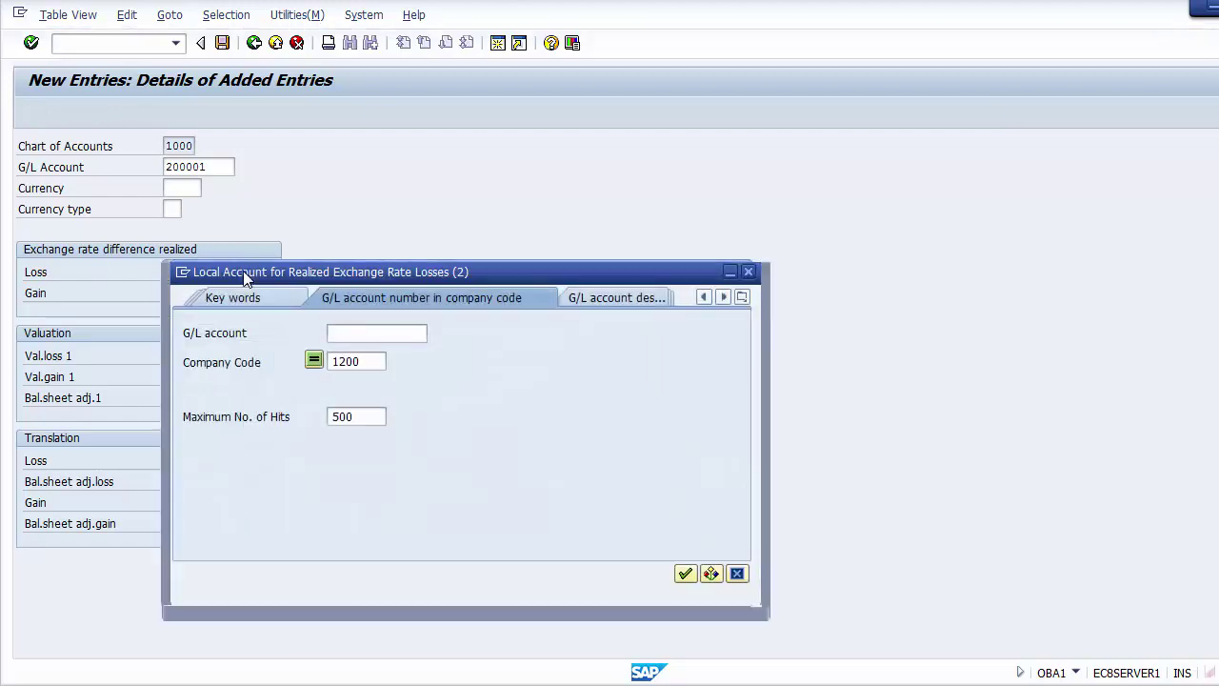
left_click(686, 574)
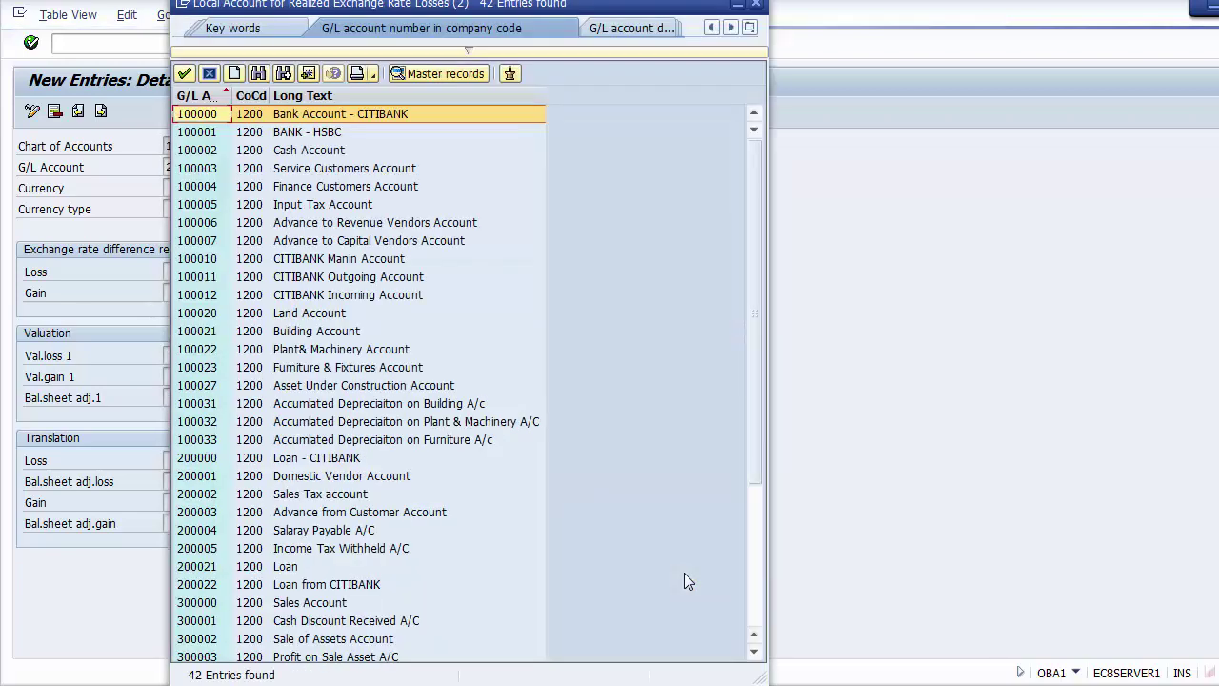
key("Page_Down")
key("Page_Down")
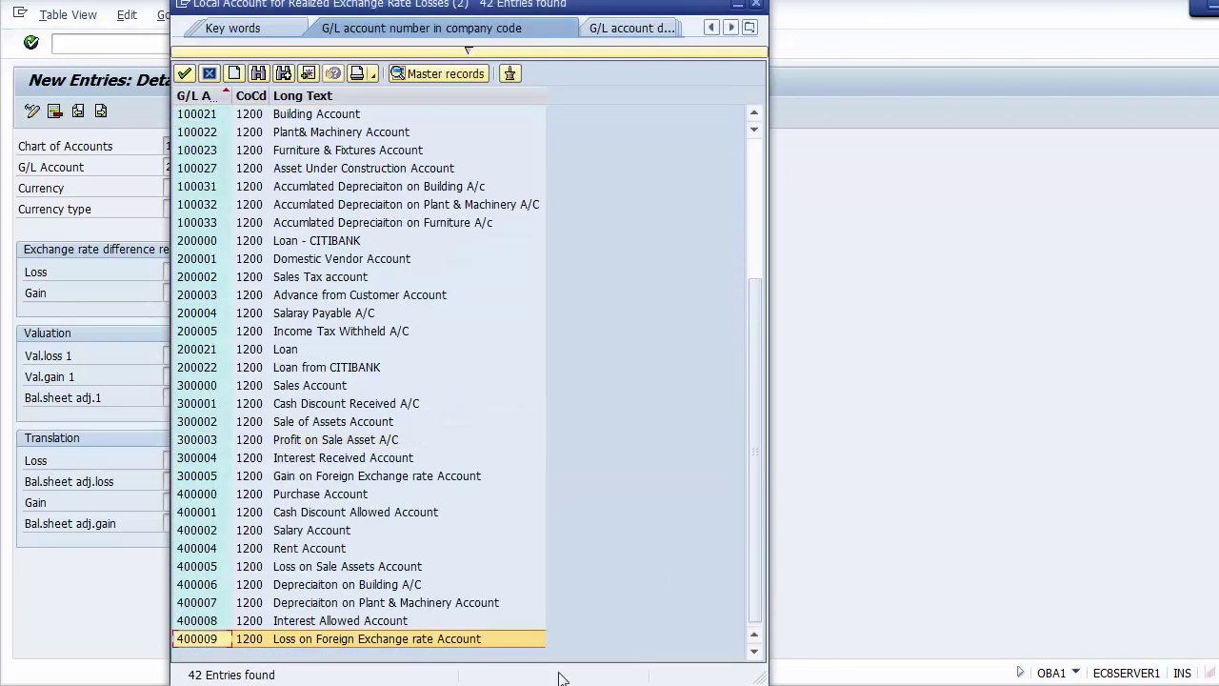
left_click(377, 644)
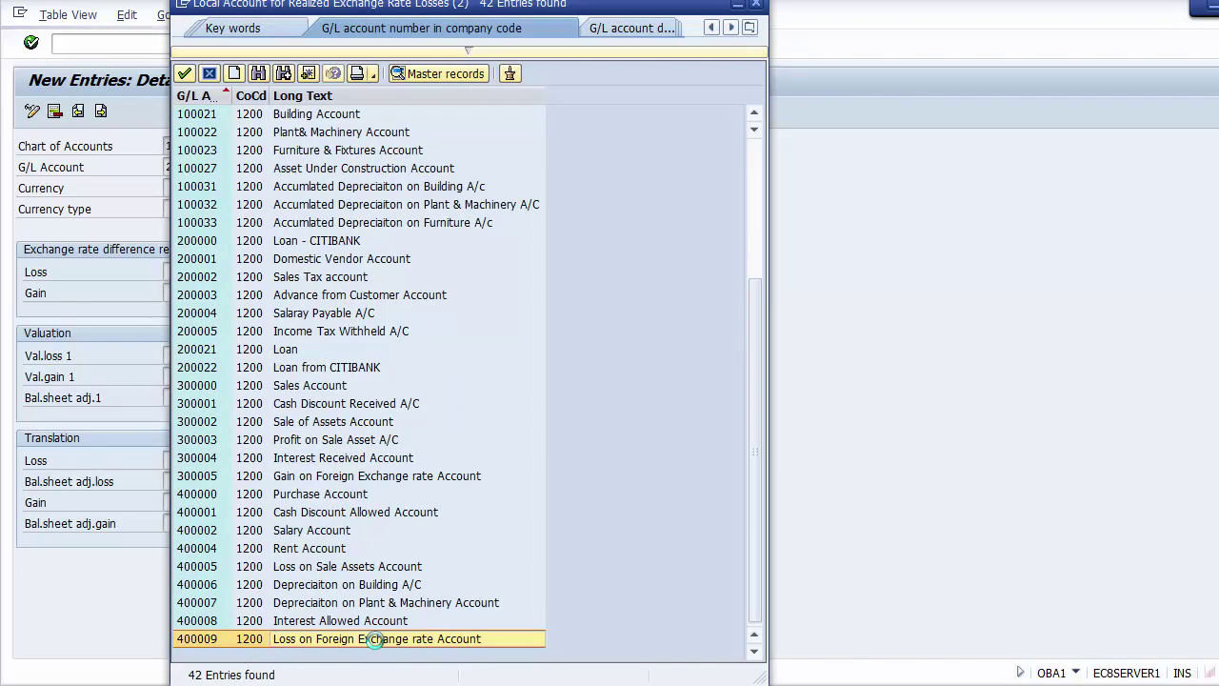
double_click(378, 644)
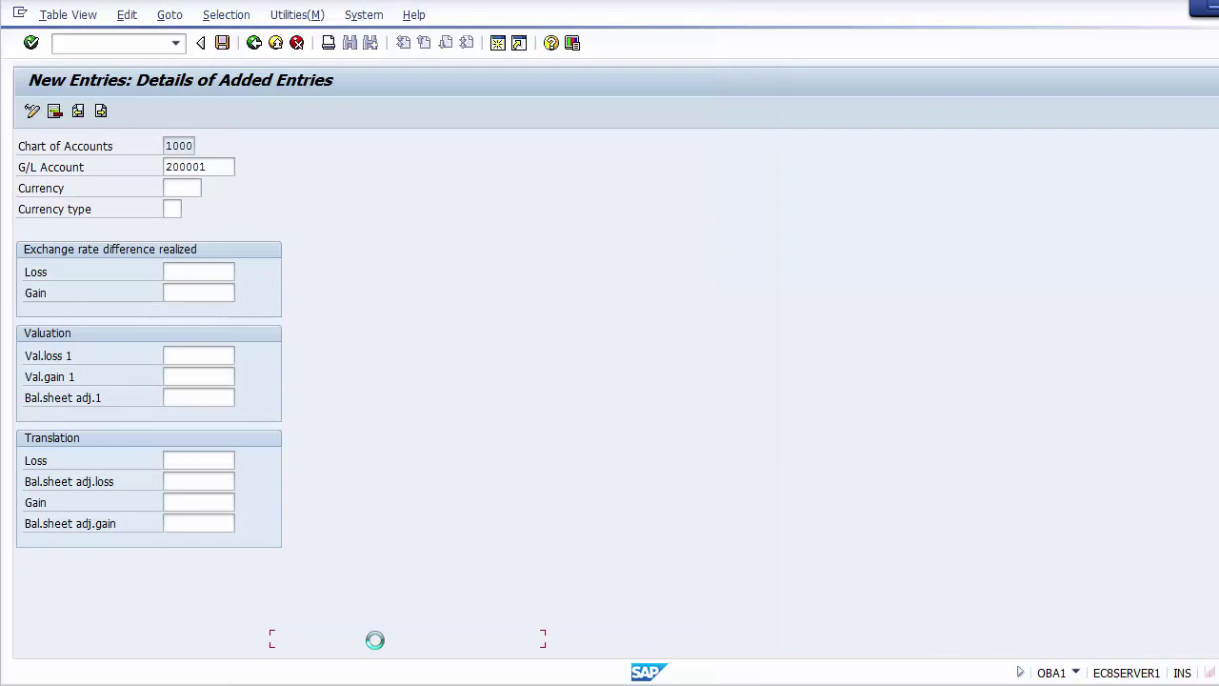
Pick 300005 Gain on Foreign Exchange rate Account as the realized Gain account
left_click(185, 292)
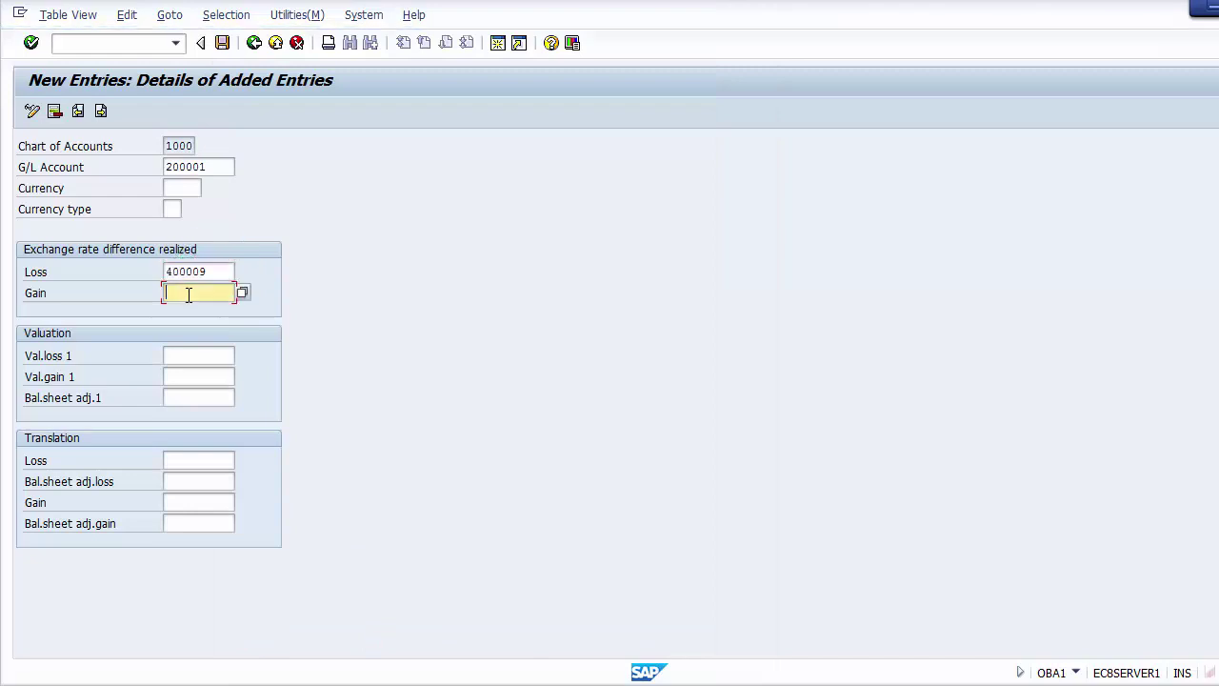
left_click(243, 294)
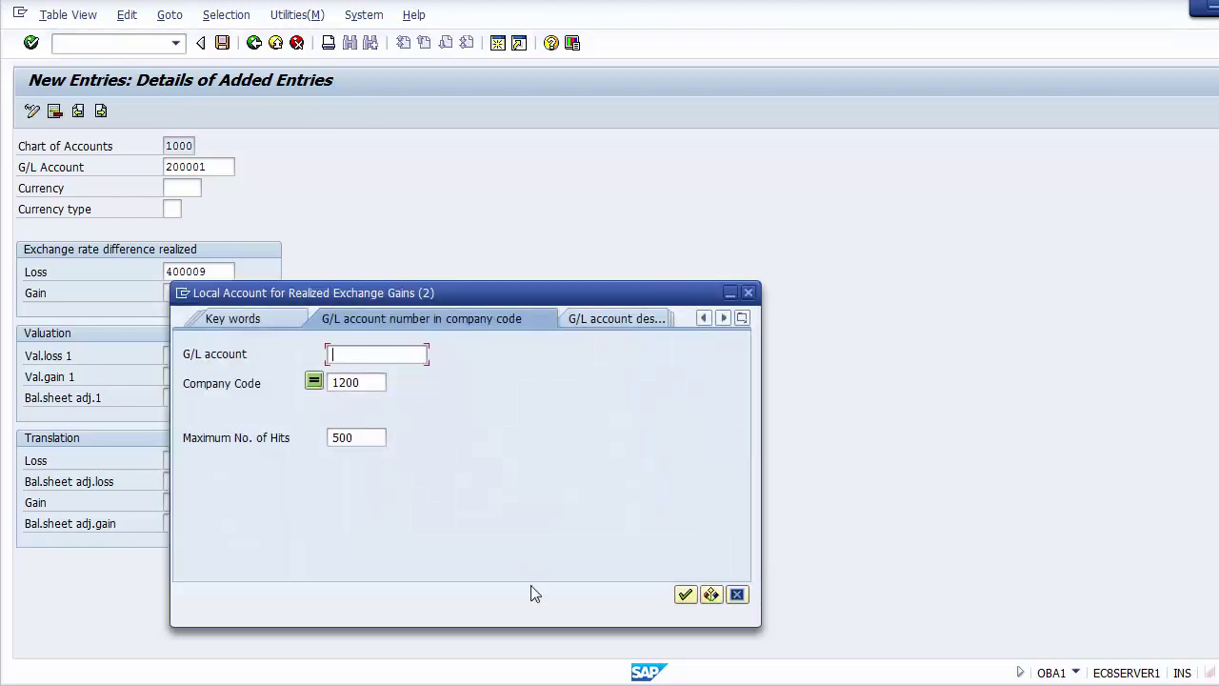
key("Return")
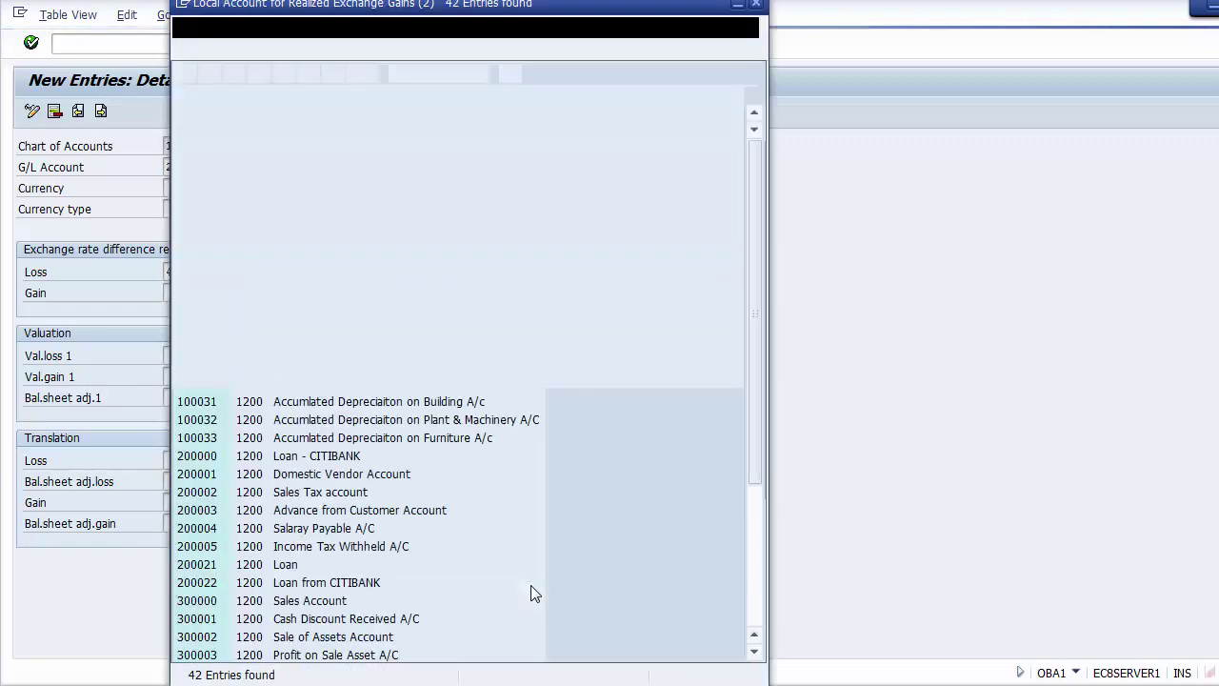
key("Page_Down")
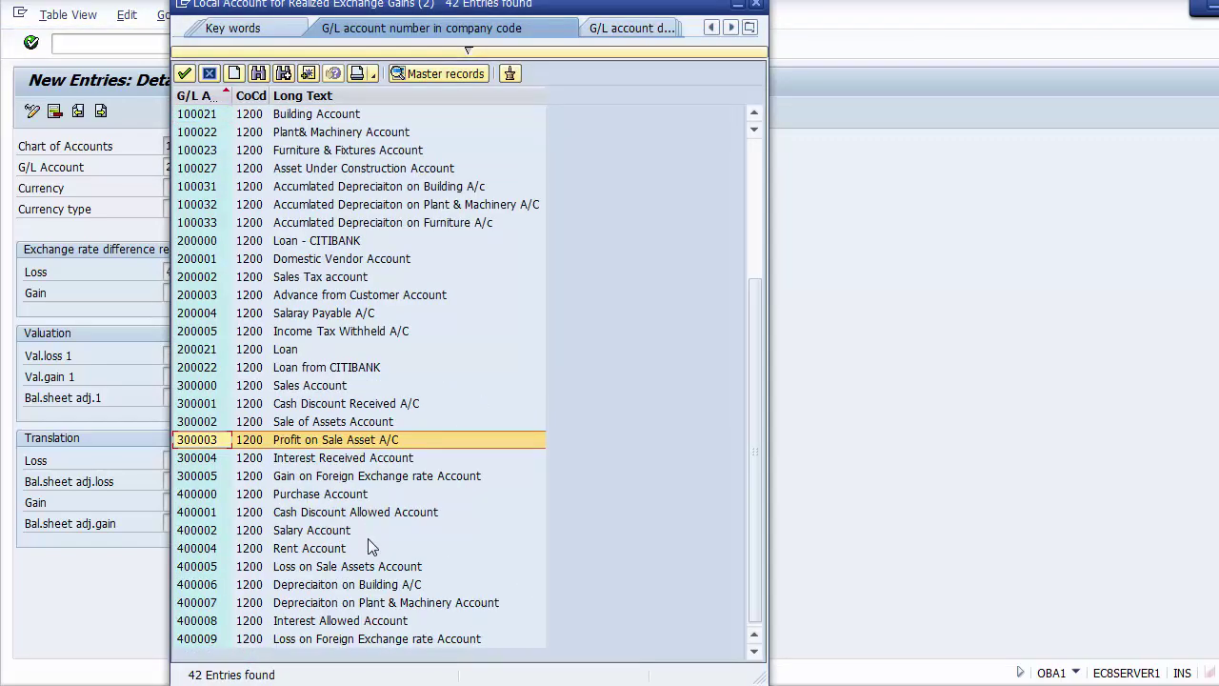
left_click(288, 483)
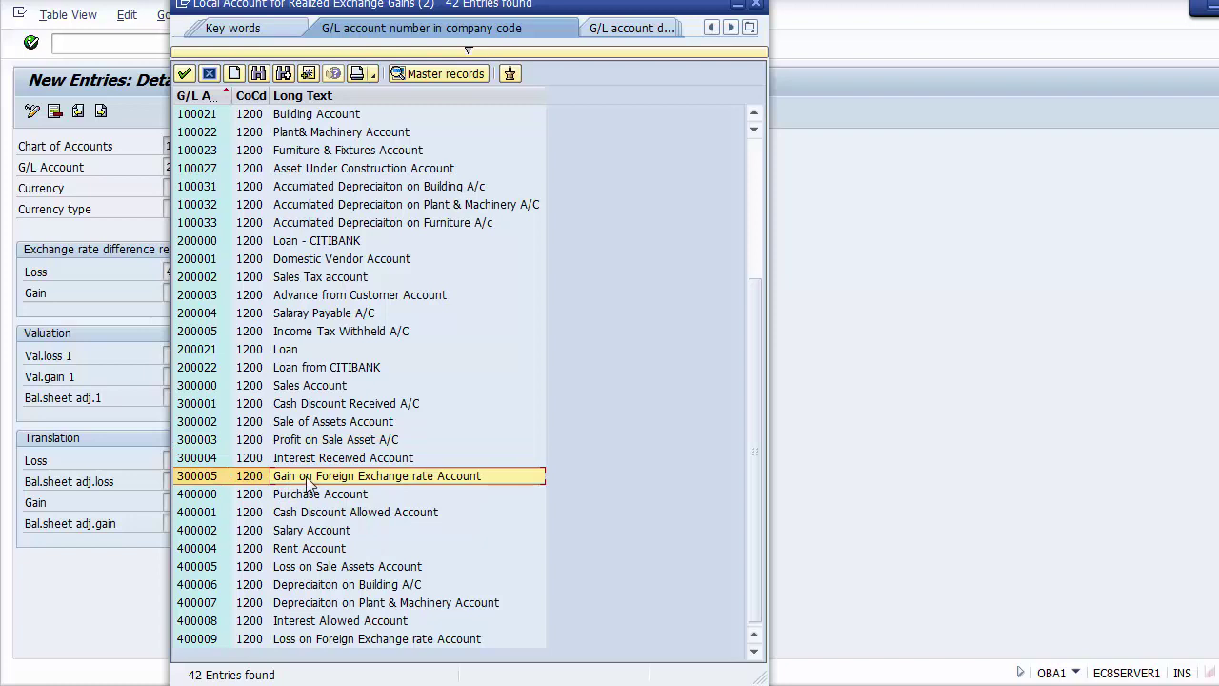
double_click(308, 484)
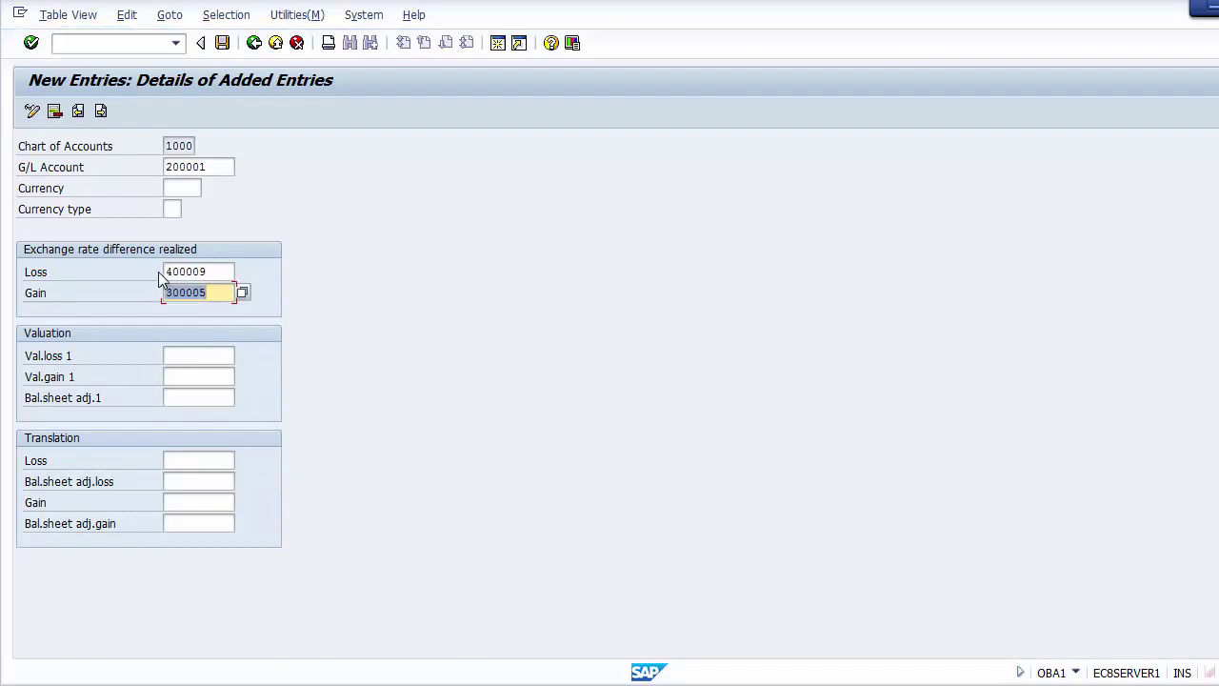
left_click(55, 356)
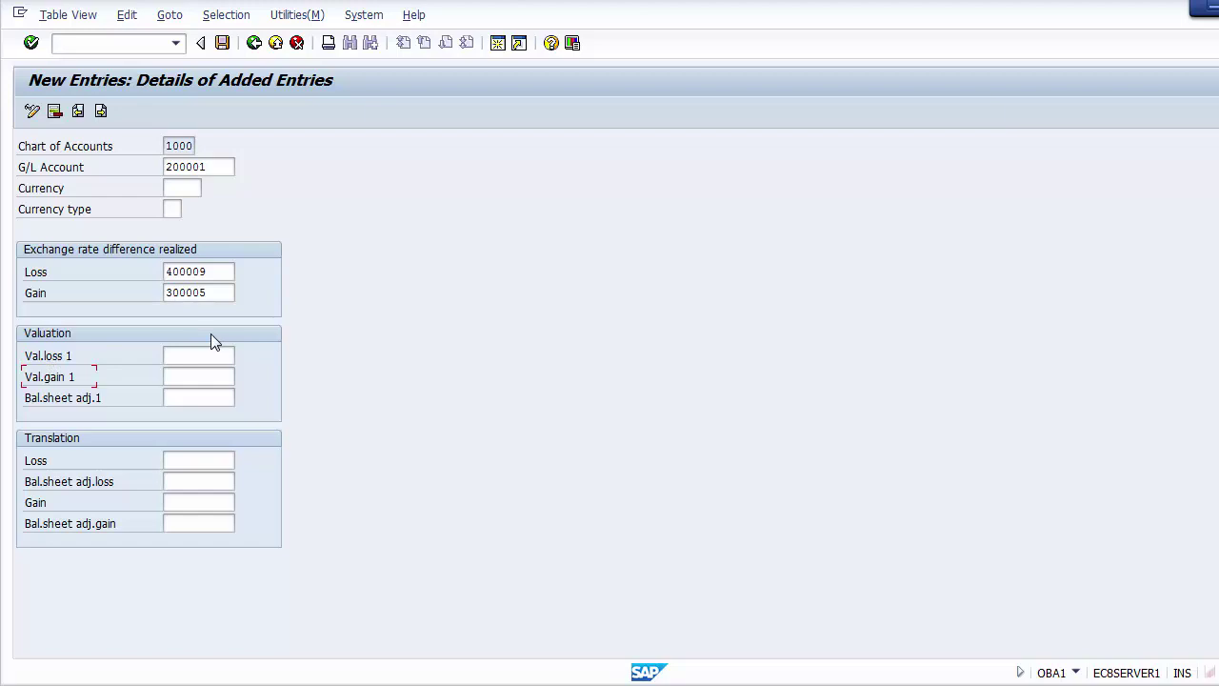
Block-copy the realized 400009/300005 accounts into Val.loss 1 and Val.gain 1
left_click_drag(172, 292, 165, 293)
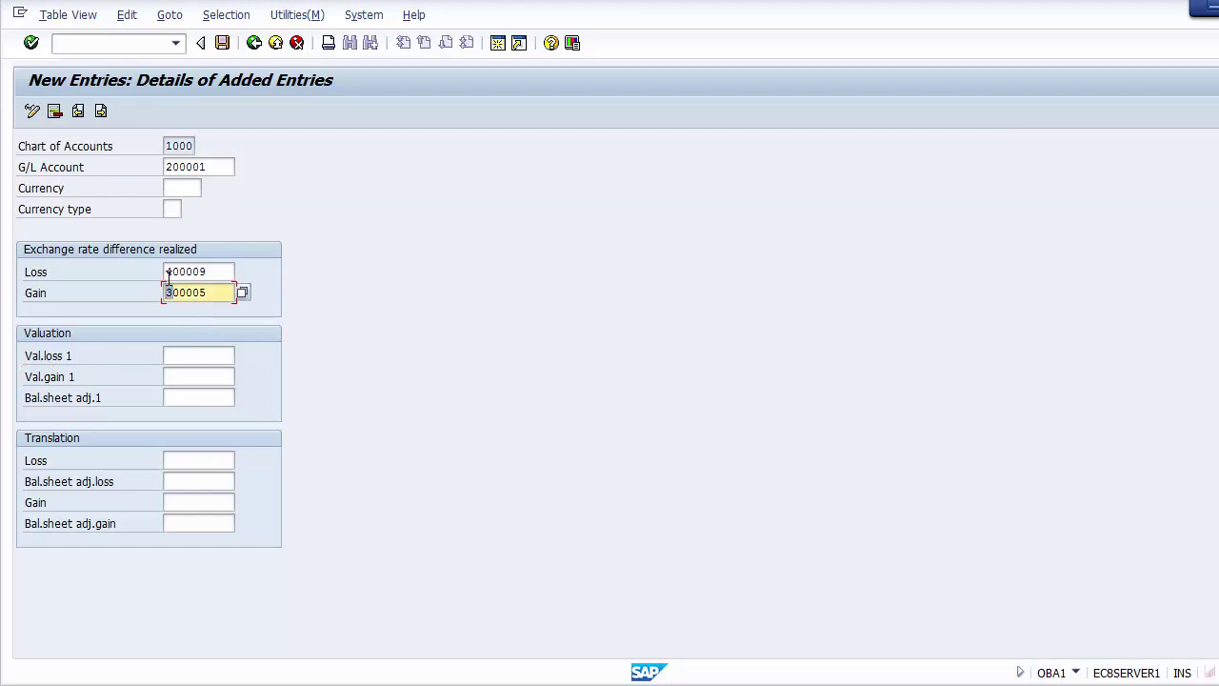
left_click(166, 272)
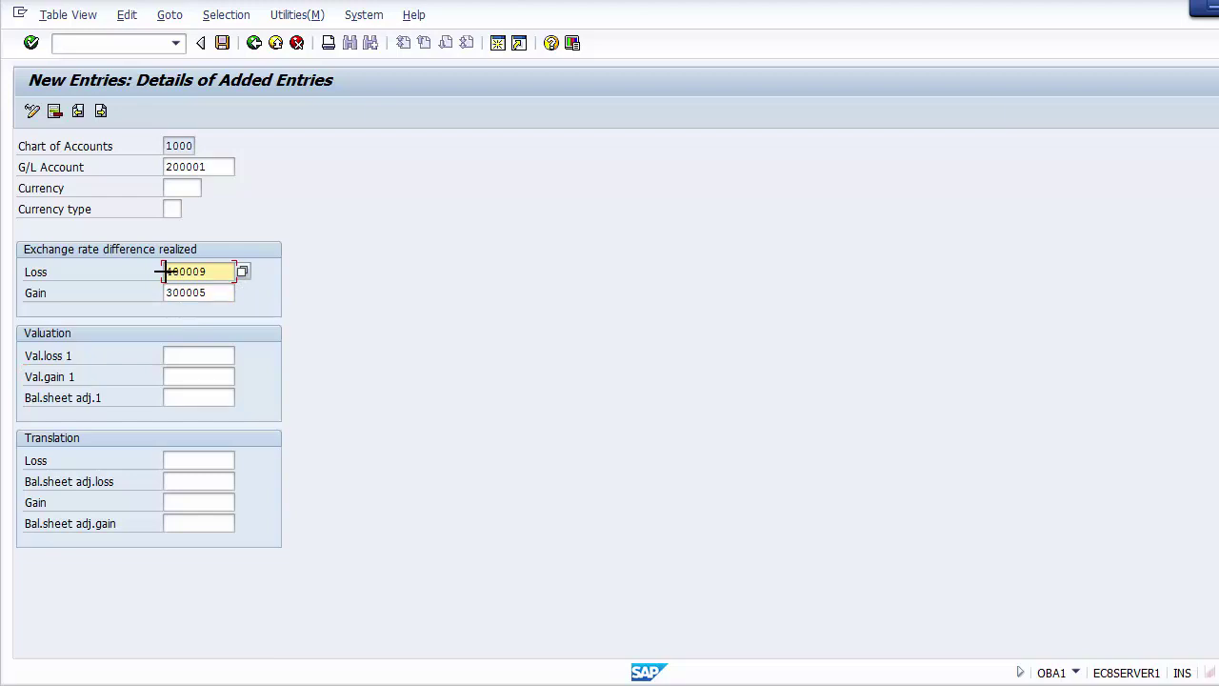
key("ctrl+y")
left_click_drag(166, 272, 215, 293)
key("ctrl+c")
left_click(202, 353)
key("ctrl+v")
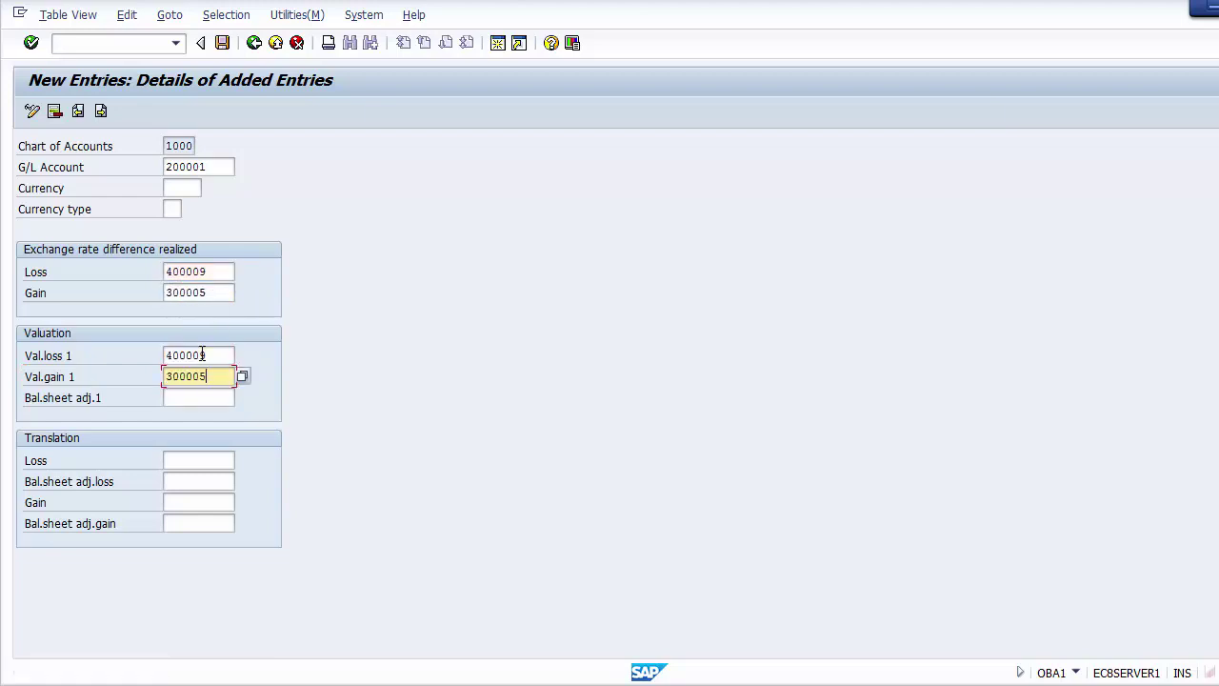
Copy 400009 and 300005 into the translation Loss and Gain account fields
left_click(186, 462)
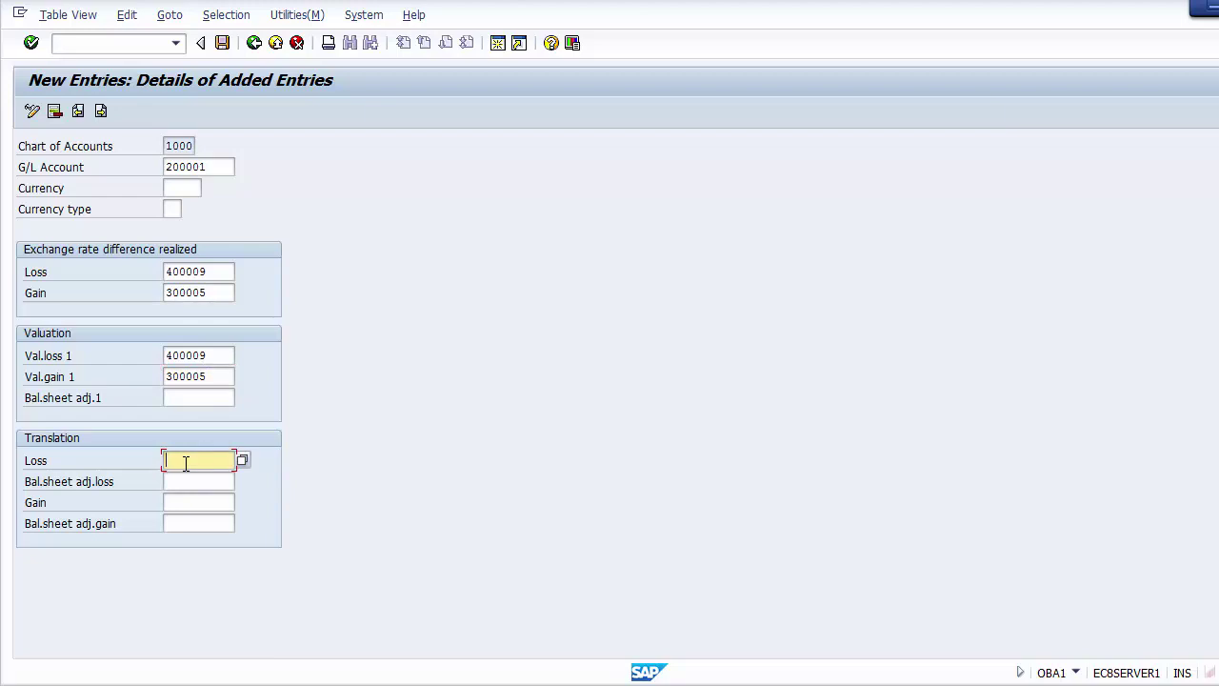
left_click_drag(223, 354, 156, 354)
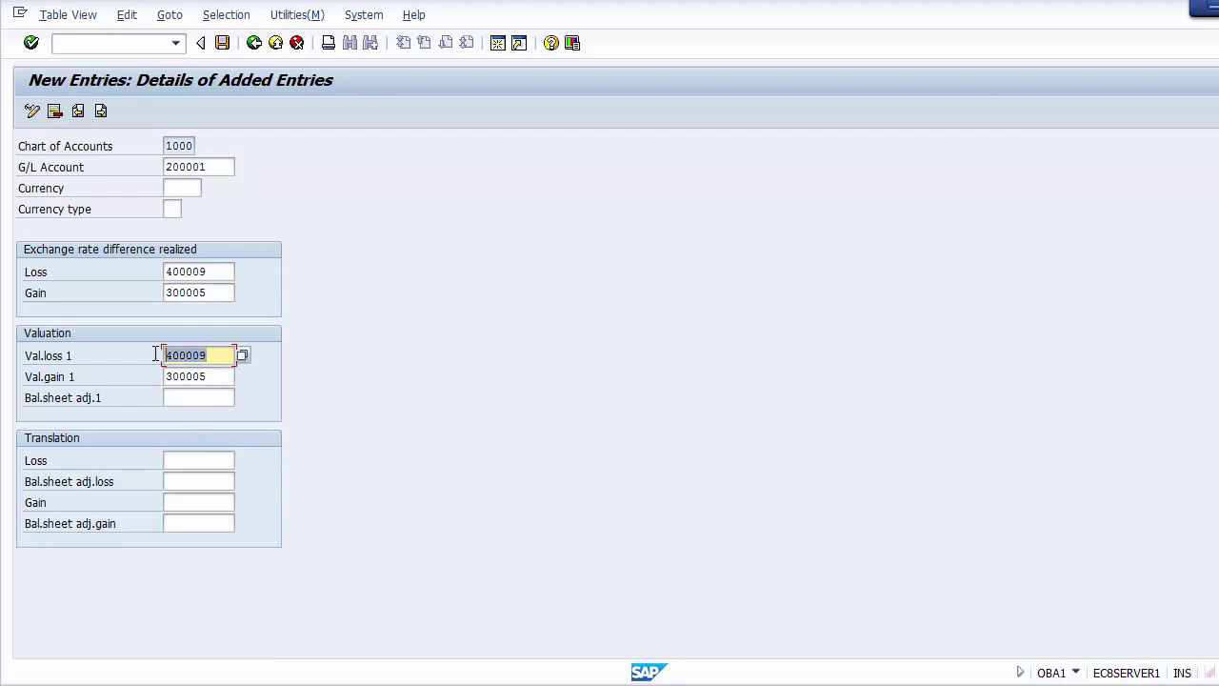
key("ctrl+c")
left_click(189, 457)
key("ctrl+v")
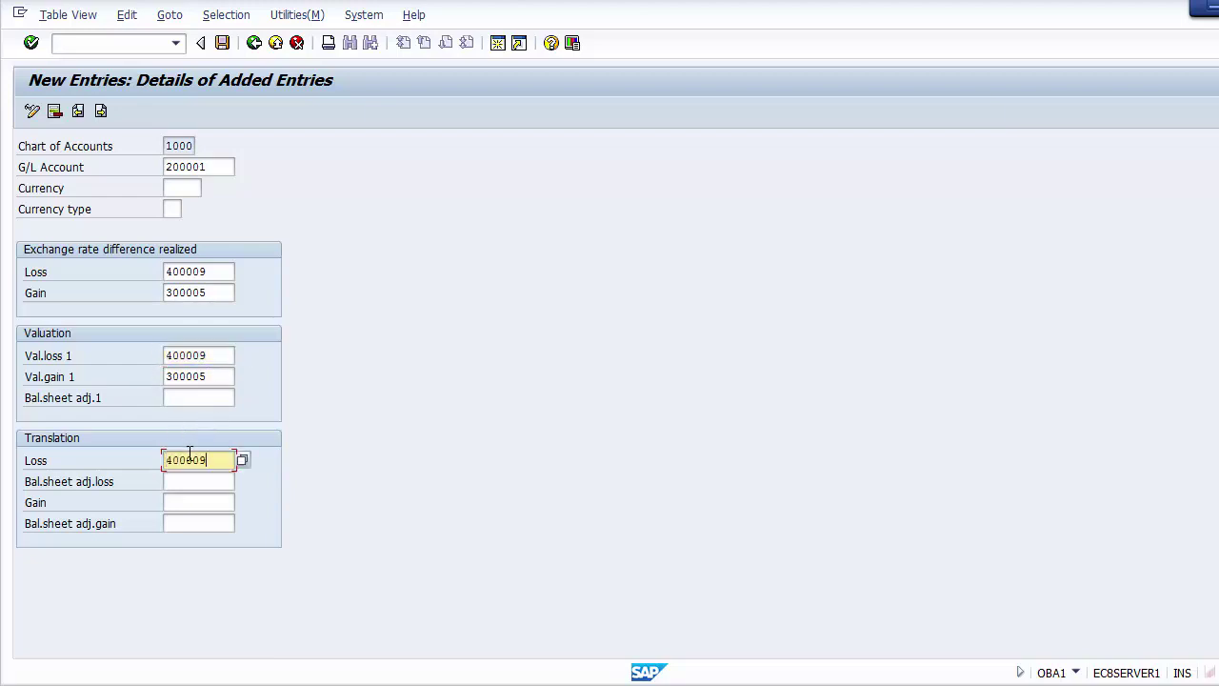
left_click_drag(221, 378, 158, 389)
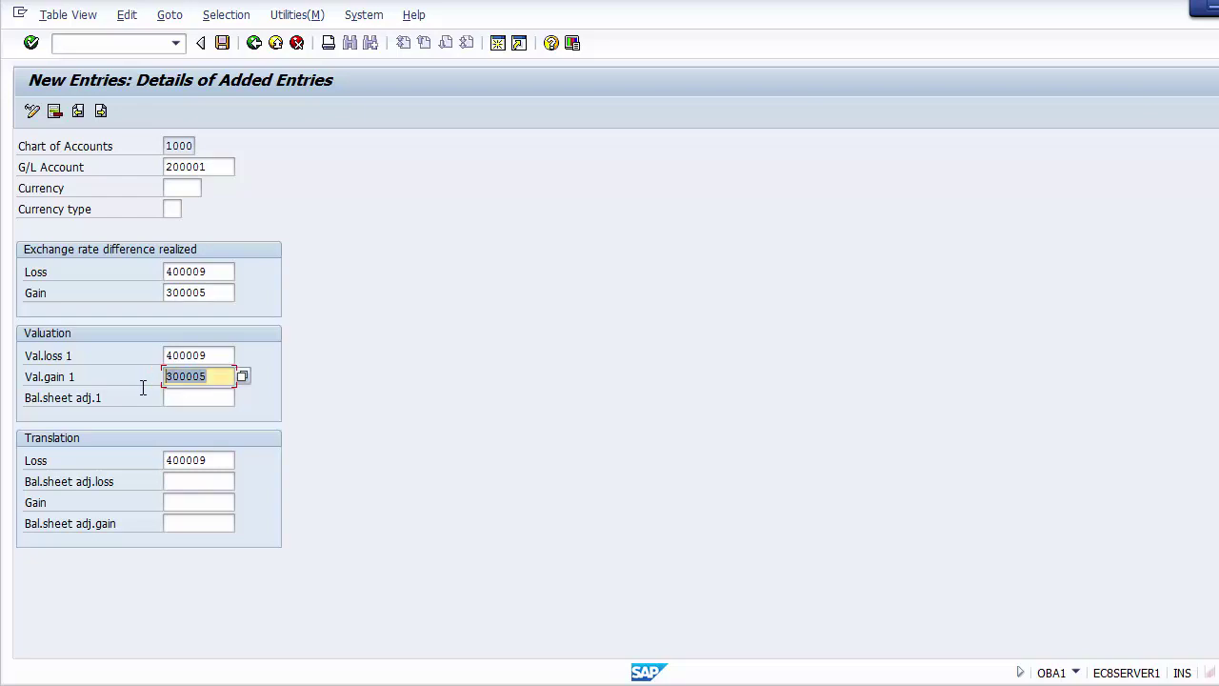
left_click(183, 502)
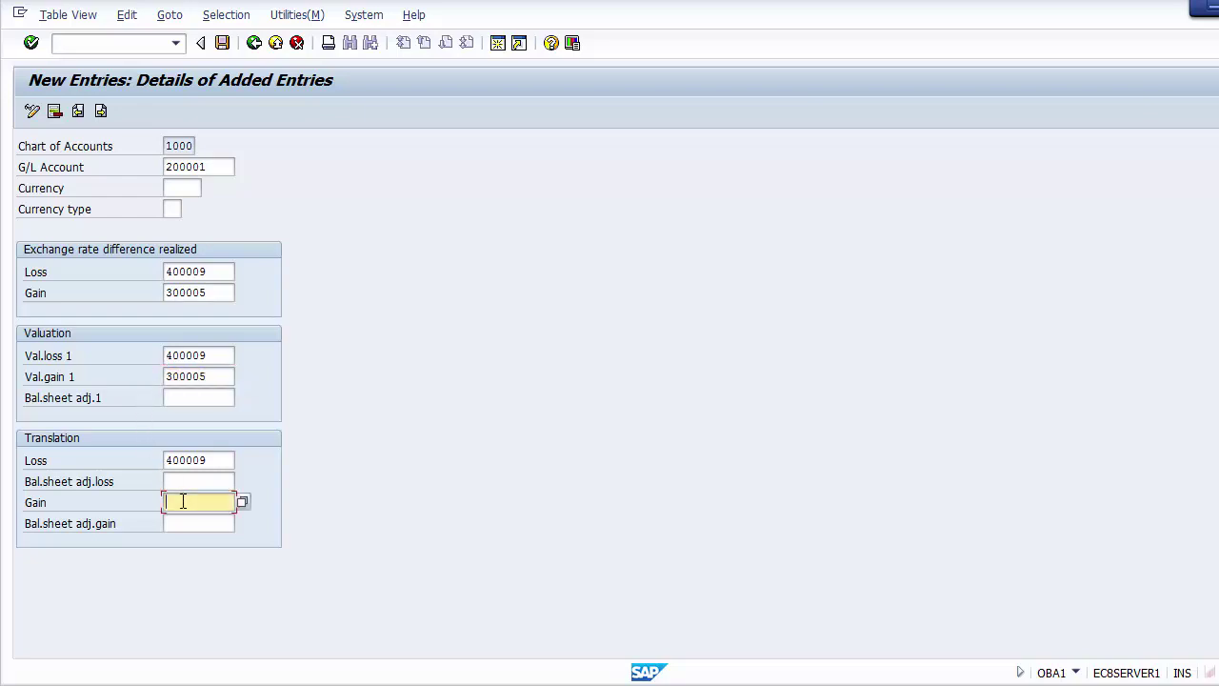
key("ctrl+v")
Save the G/L 200001 entry (loss 400009, gain 300005) under a customizing request and back out
left_click(222, 43)
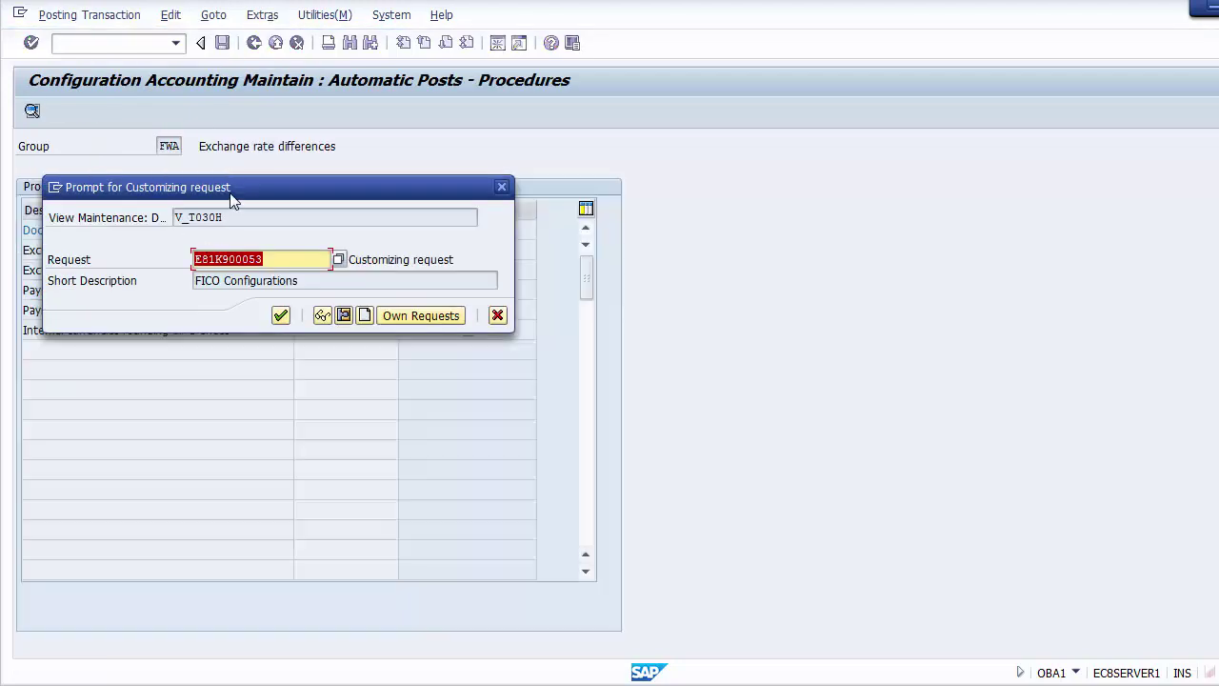
left_click(281, 315)
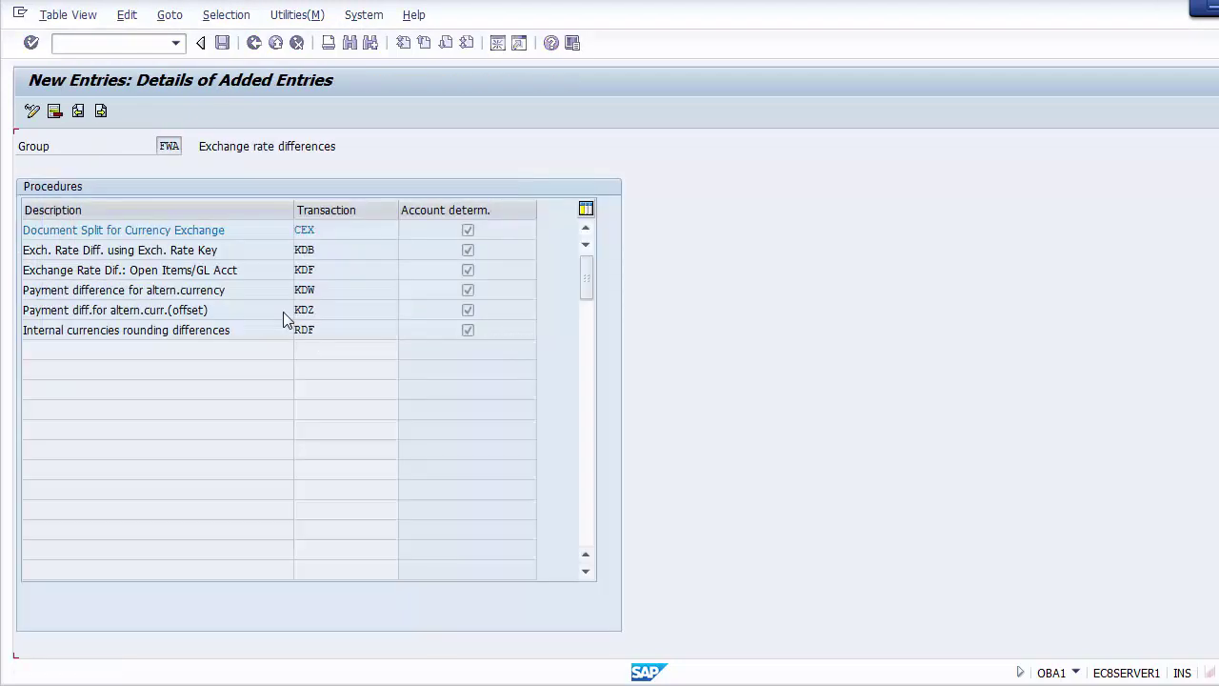
left_click_drag(219, 167, 143, 170)
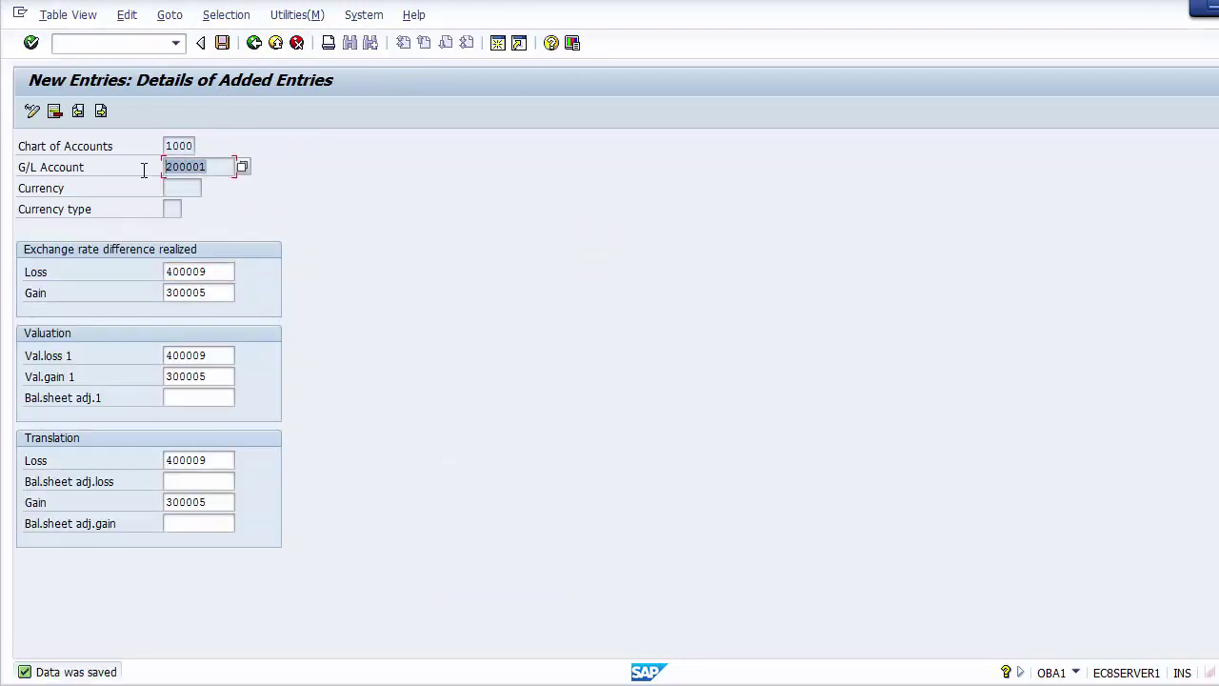
left_click_drag(228, 271, 150, 273)
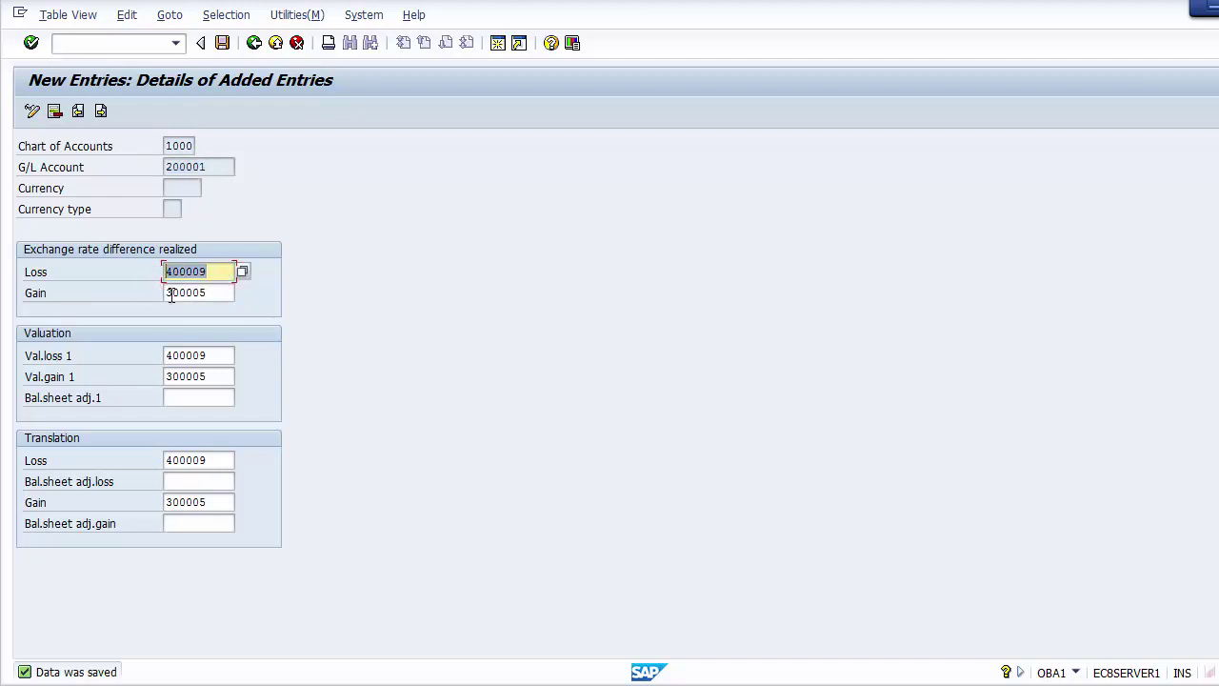
left_click_drag(227, 293, 130, 294)
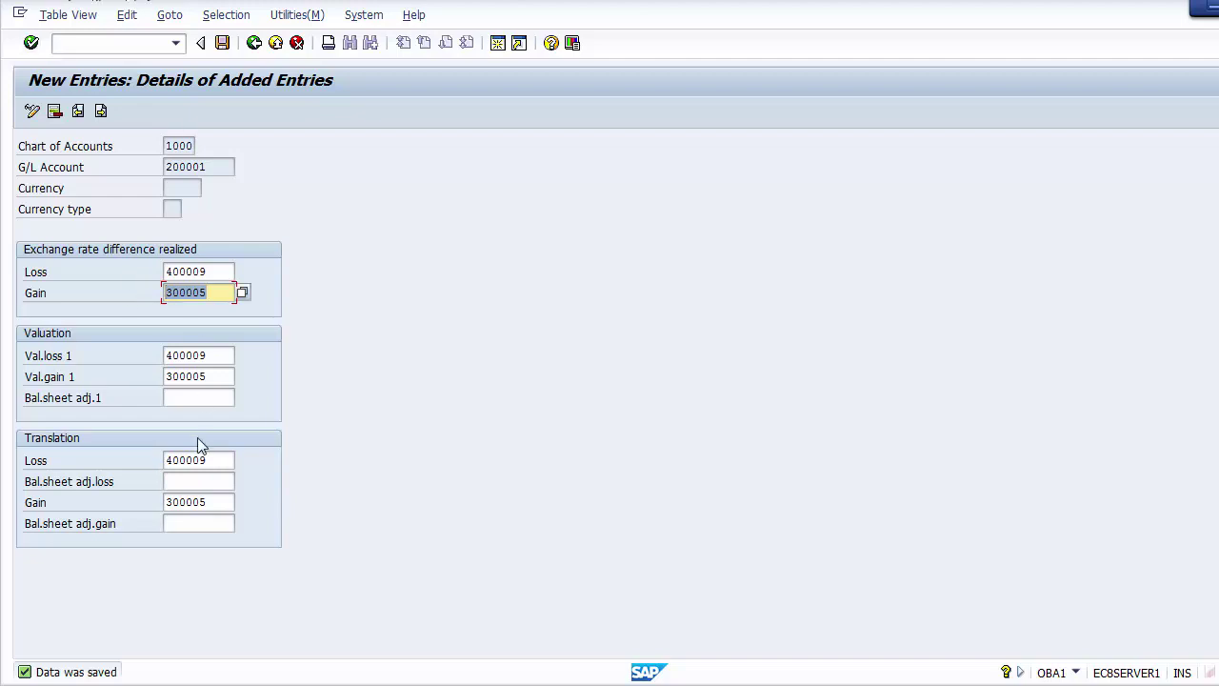
left_click(254, 44)
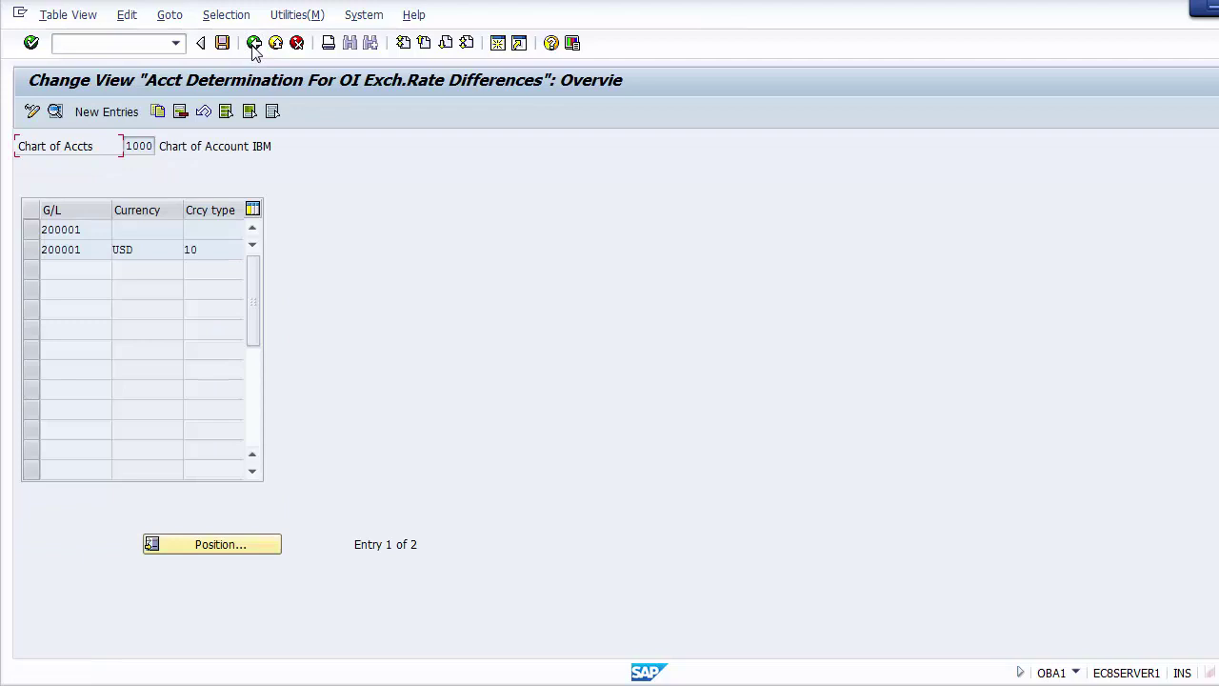
left_click(253, 45)
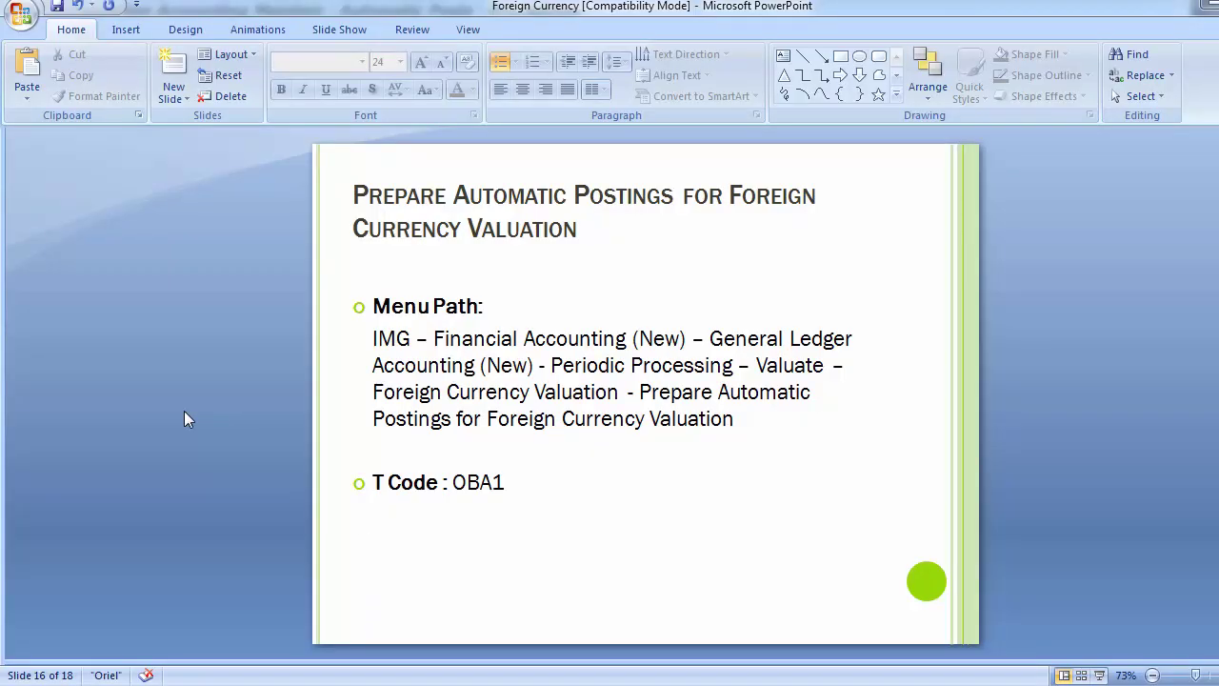
Browse the PowerPoint slides, highlighting the Configuration slide's bullets, then move to slide 17
scroll(185, 412, "down", 1)
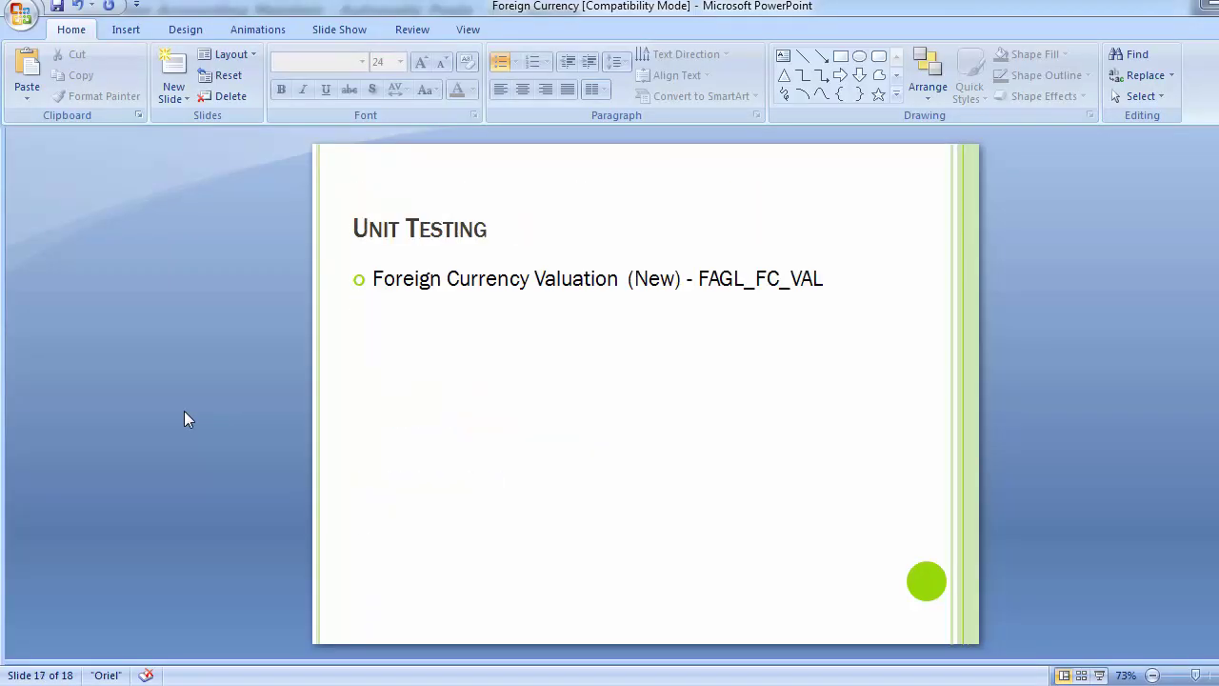
scroll(184, 419, "up", 1)
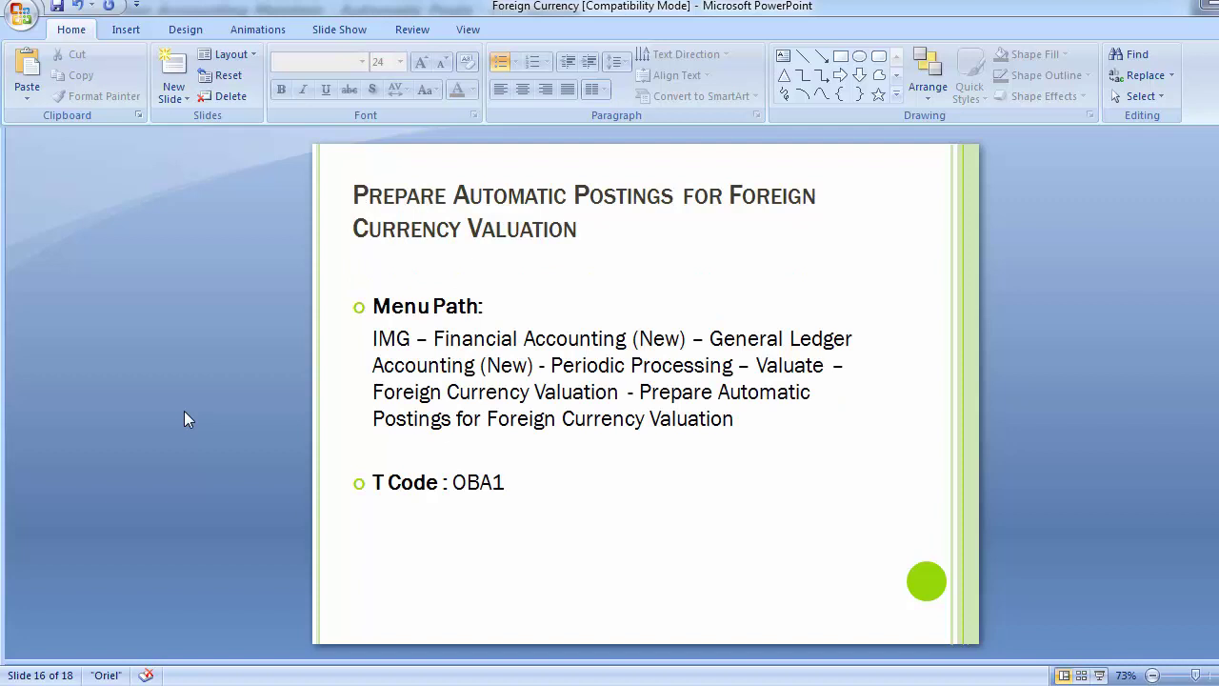
scroll(185, 413, "up", 5)
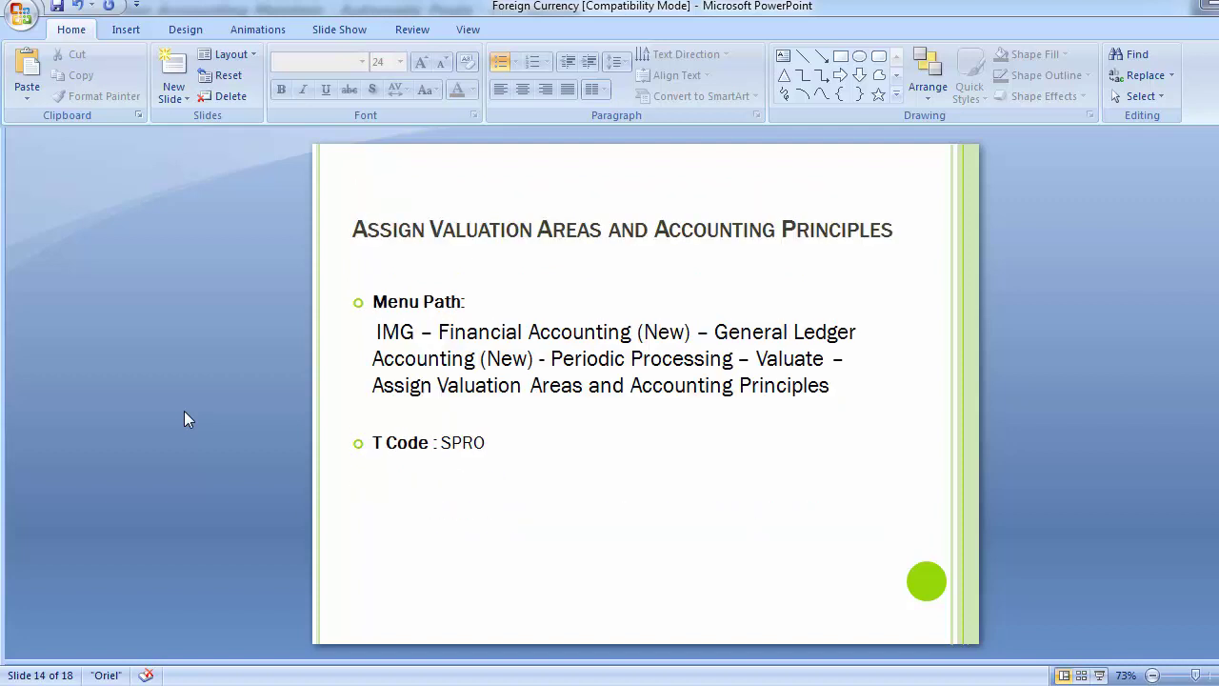
scroll(184, 410, "up", 2)
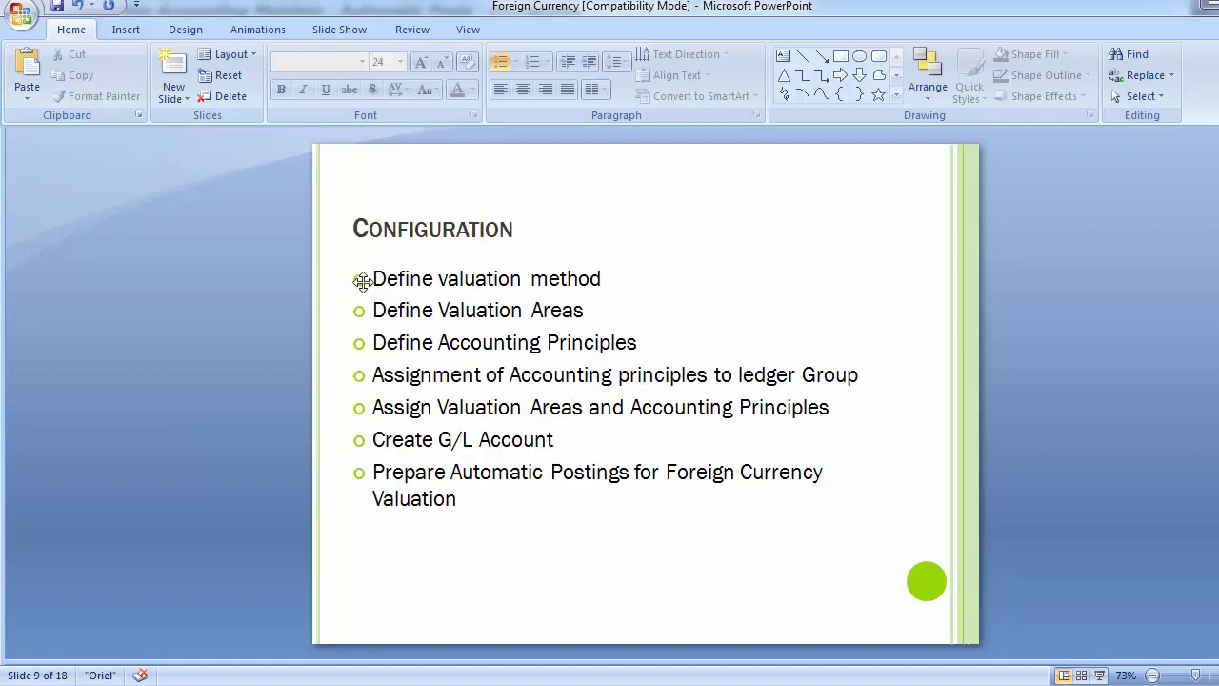
left_click_drag(372, 276, 413, 555)
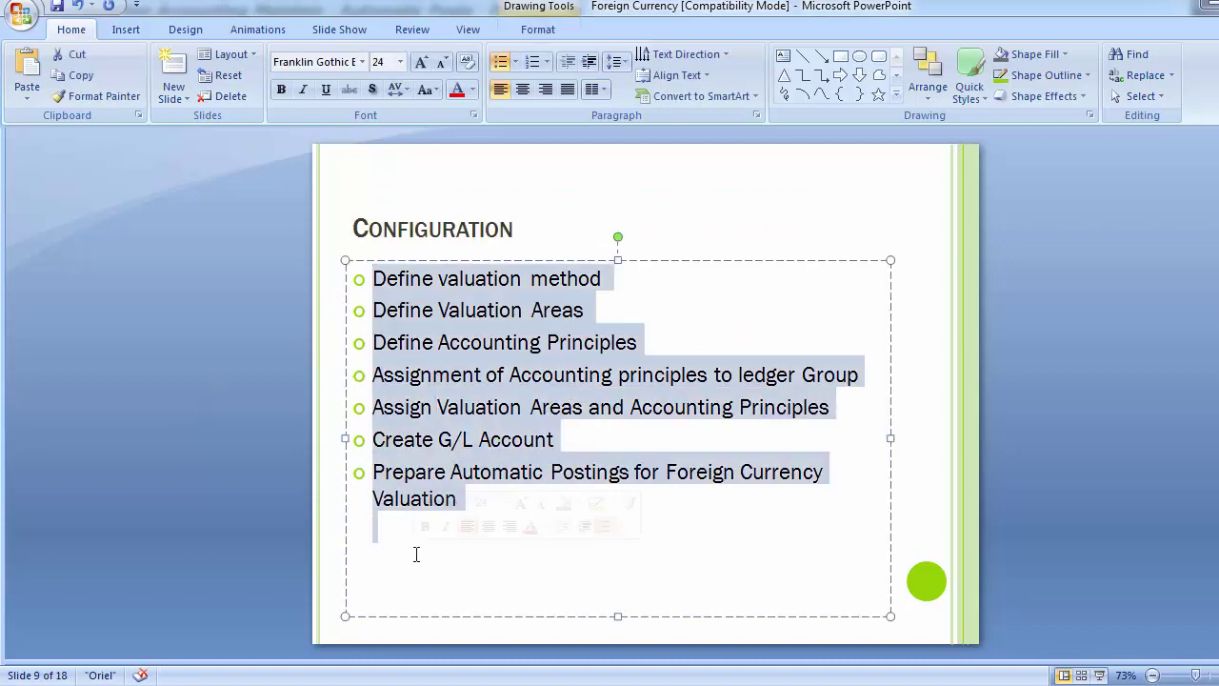
left_click(245, 421)
scroll(245, 421, "down", 5)
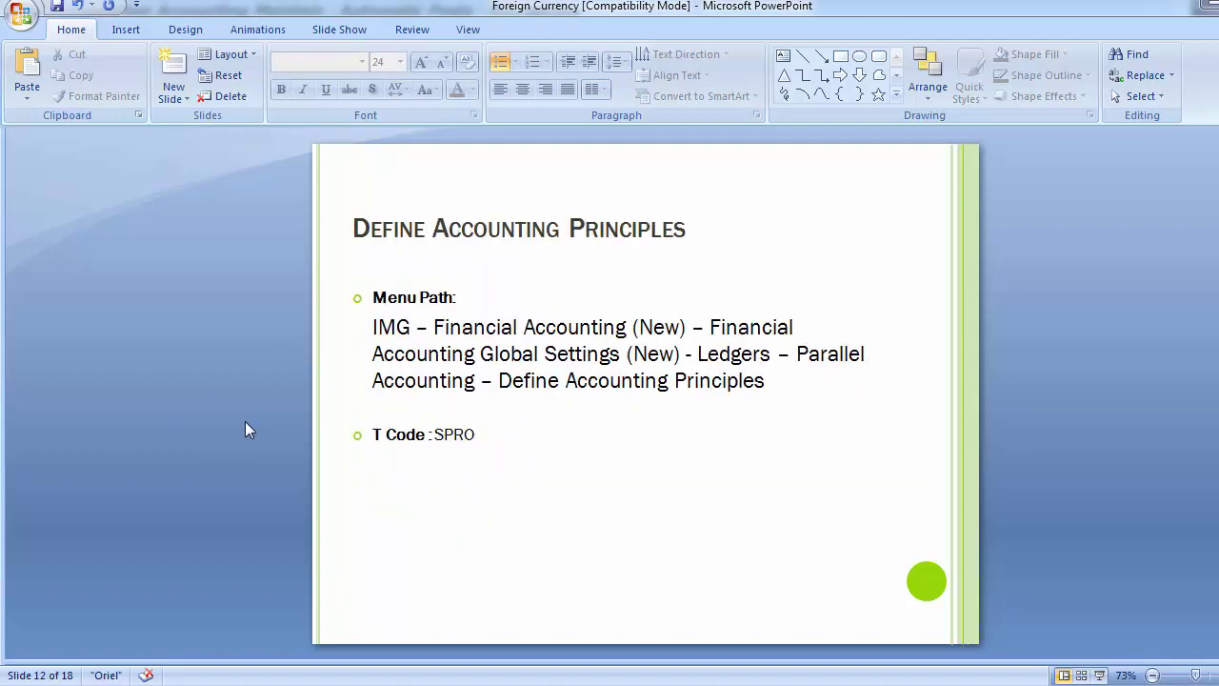
scroll(245, 421, "down", 3)
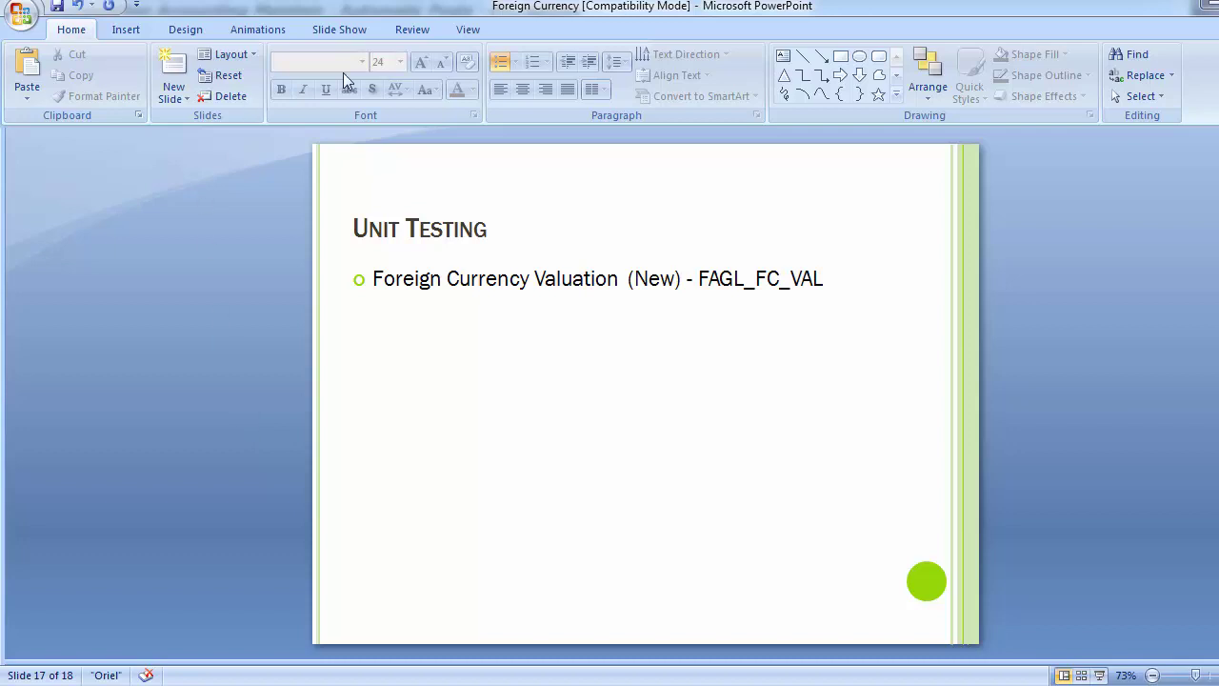
Copy FAGL_FC_VAL from the Unit Testing slide and return to SAP
left_click(700, 278)
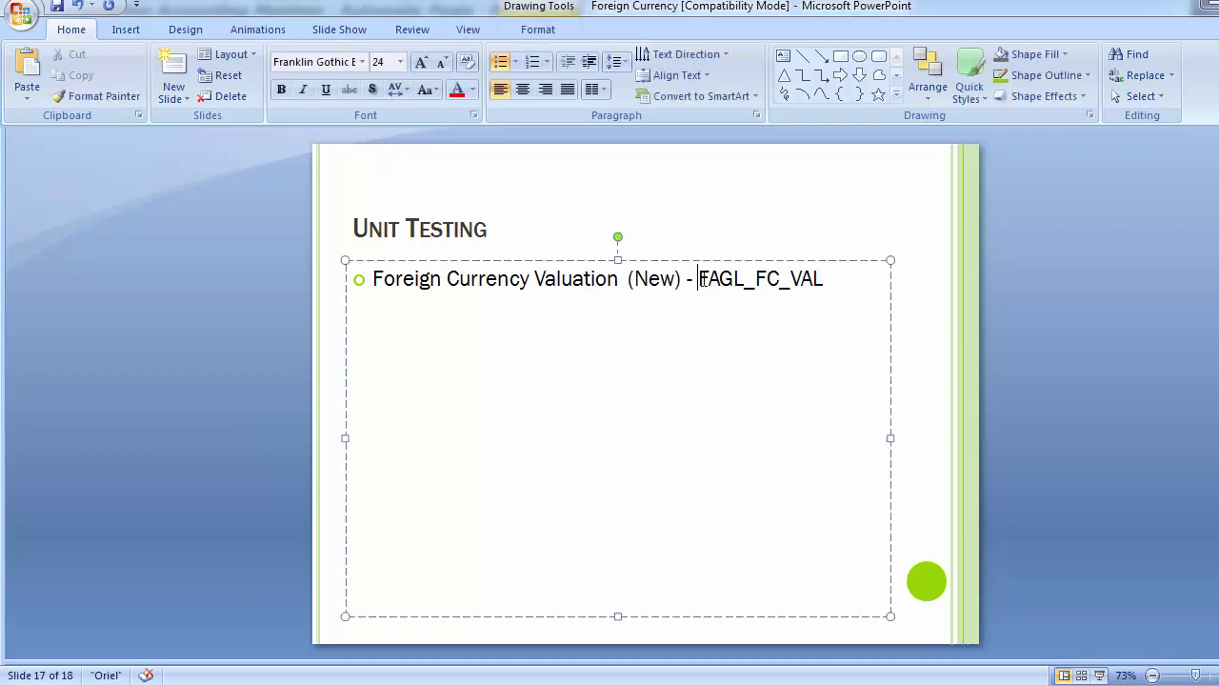
left_click_drag(700, 278, 834, 275)
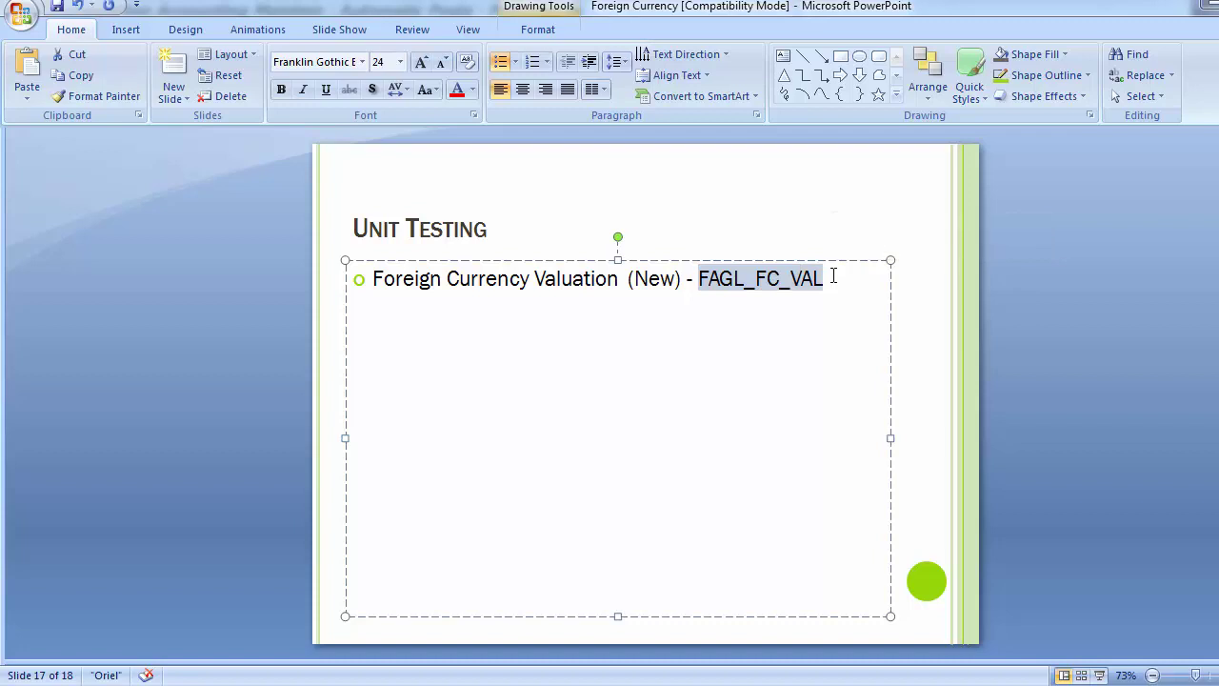
left_click(187, 313)
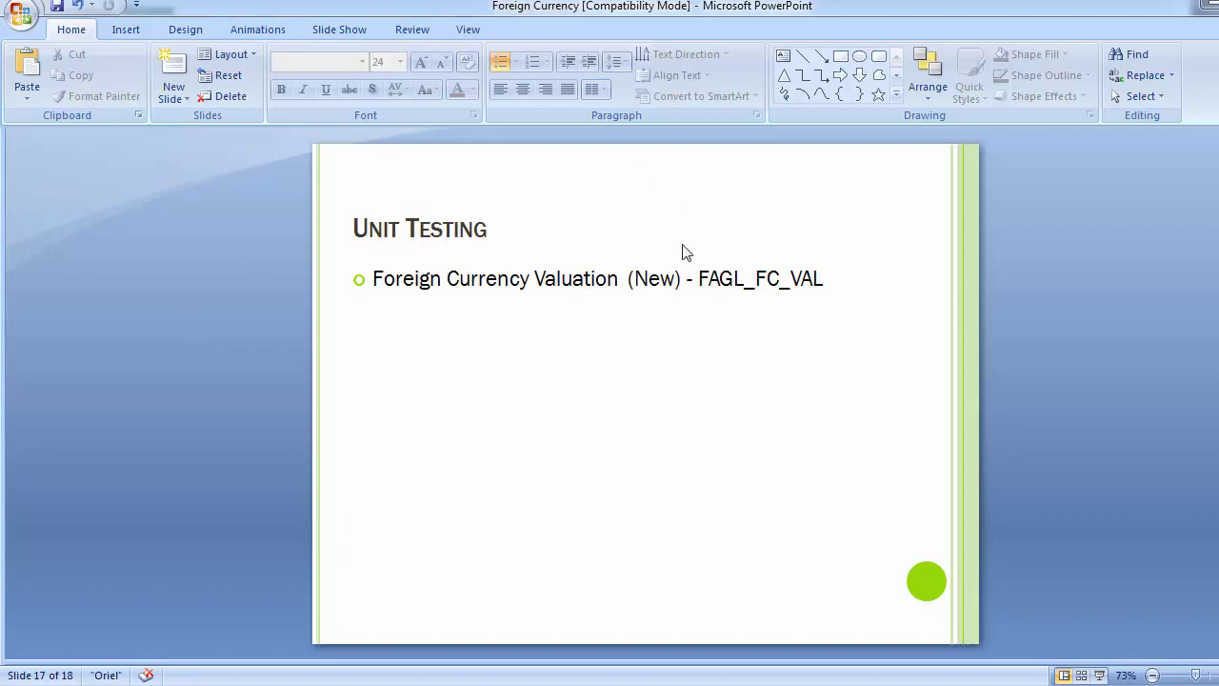
left_click(701, 278)
left_click_drag(701, 279, 828, 279)
key("ctrl+c")
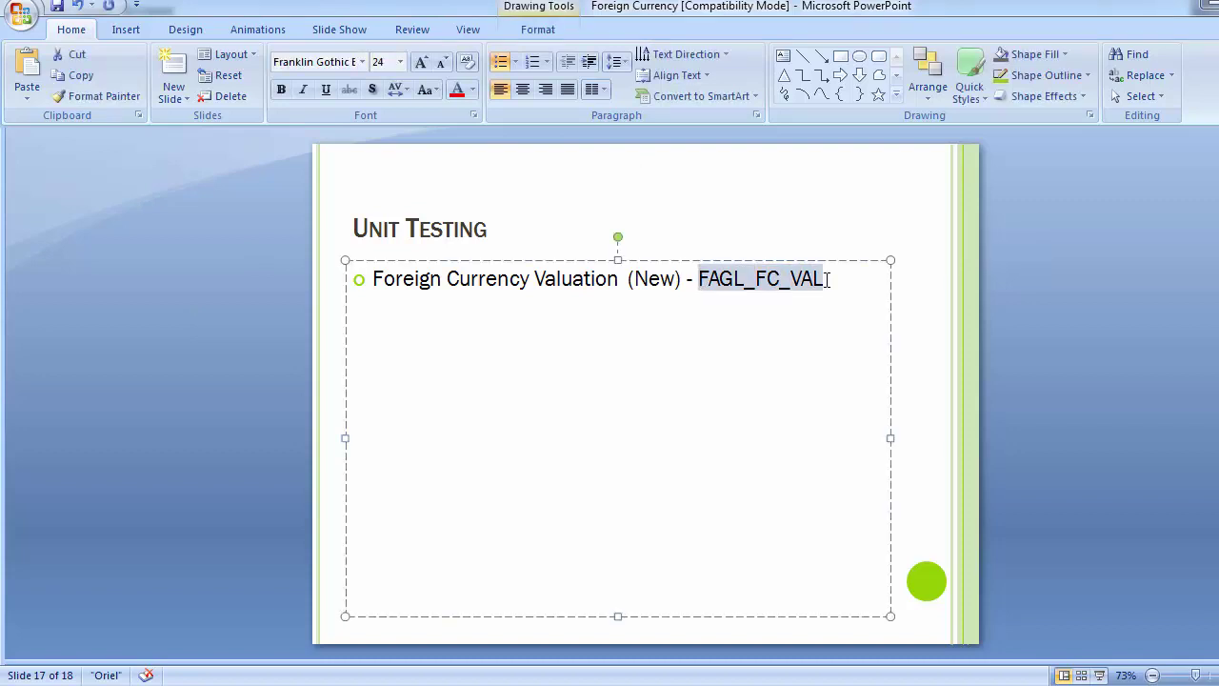
key("alt+Tab")
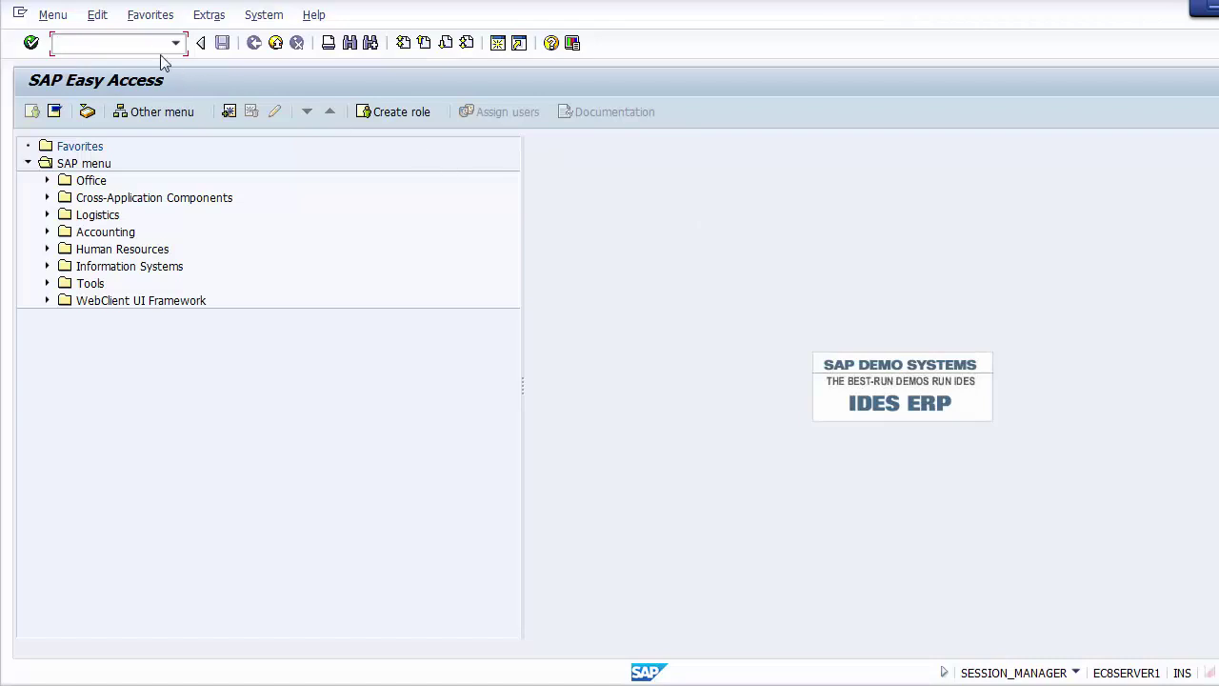
Paste FAGL_FC_VAL into the command field to open Foreign Currency Valuation
left_click(156, 45)
key("ctrl+v")
key("Return")
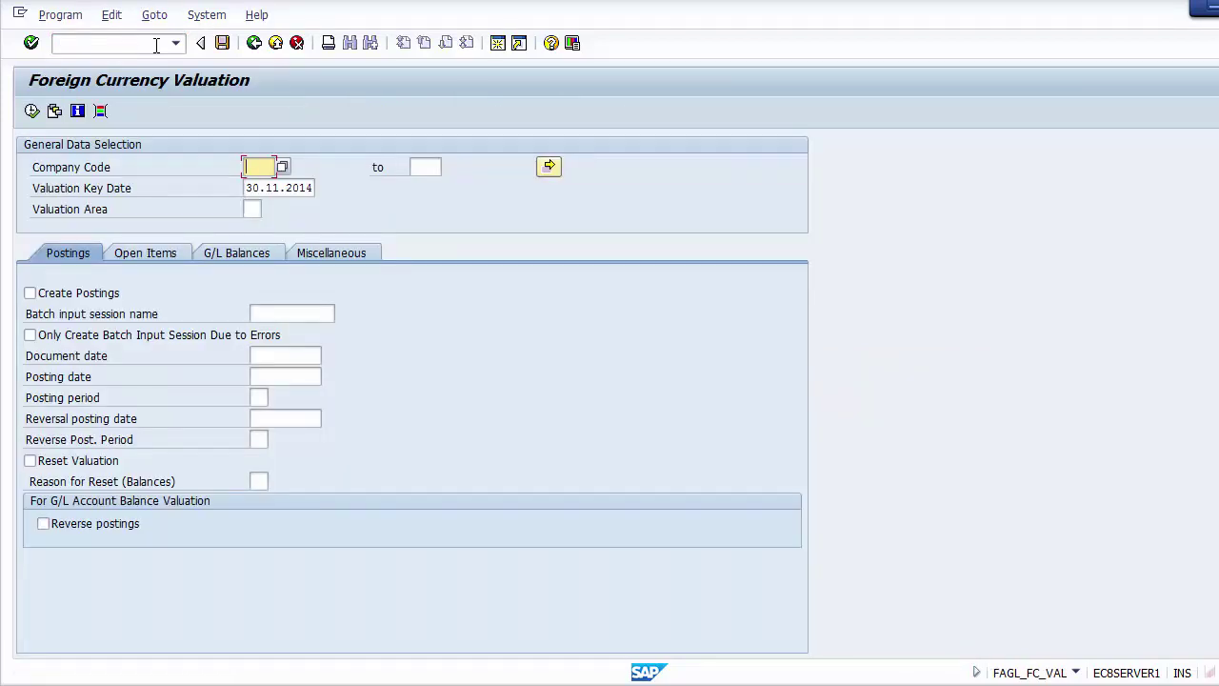
Enter company code 1200 and key date 31.10.2014, then confirm the selection
type("1200")
key("Tab")
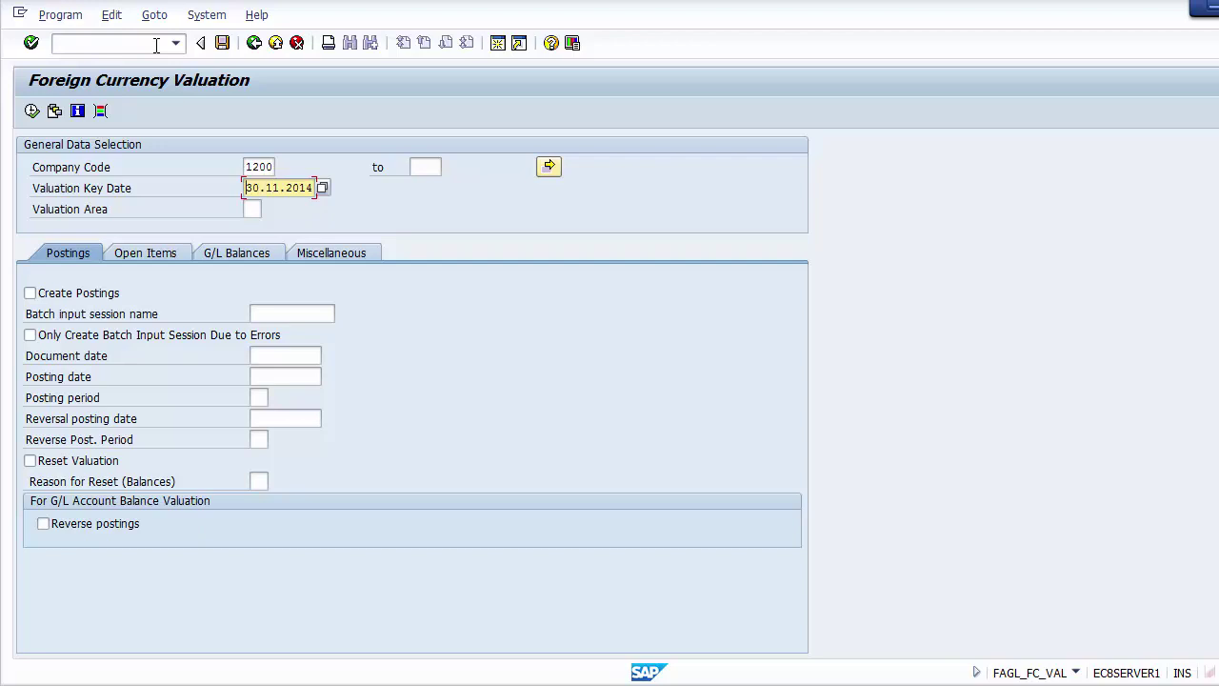
key("Delete")
type("1")
key("Delete")
type("0")
left_click(255, 168)
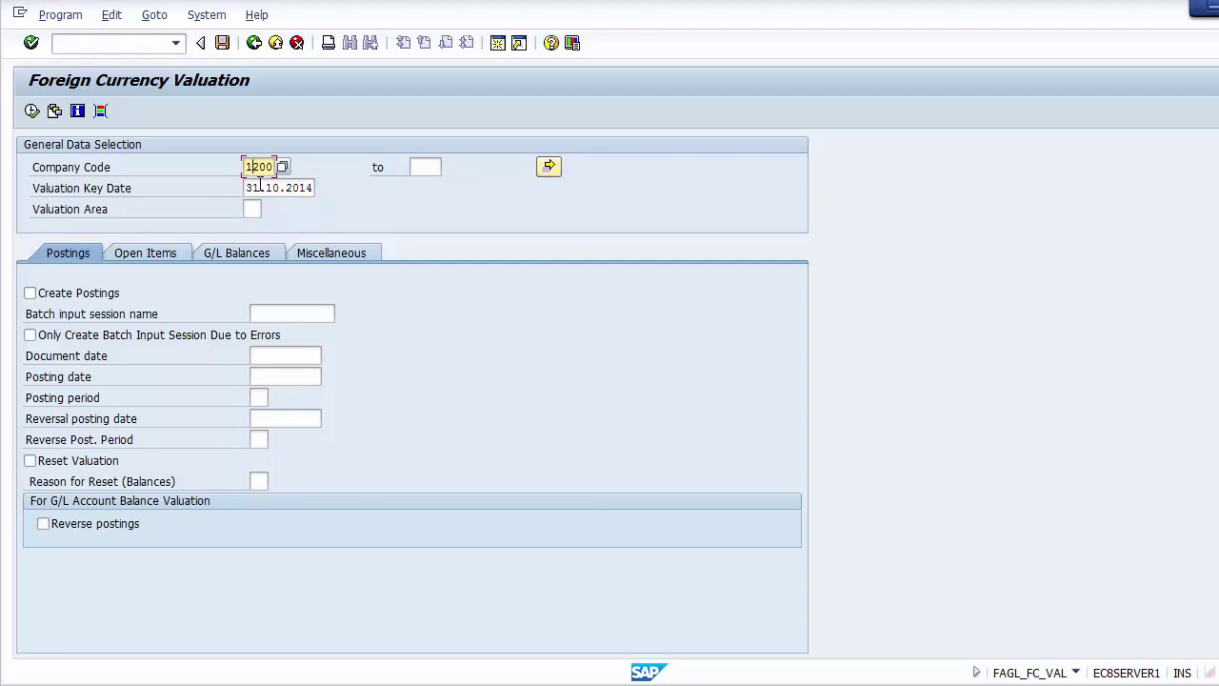
left_click(259, 186)
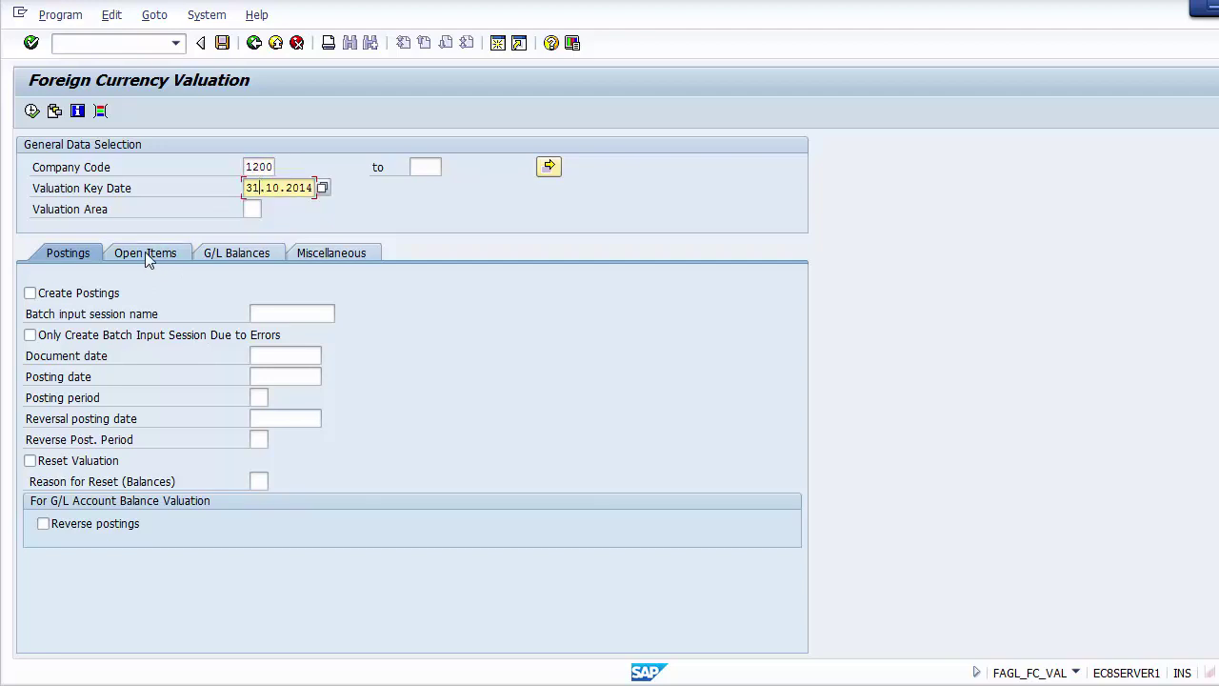
key("Return")
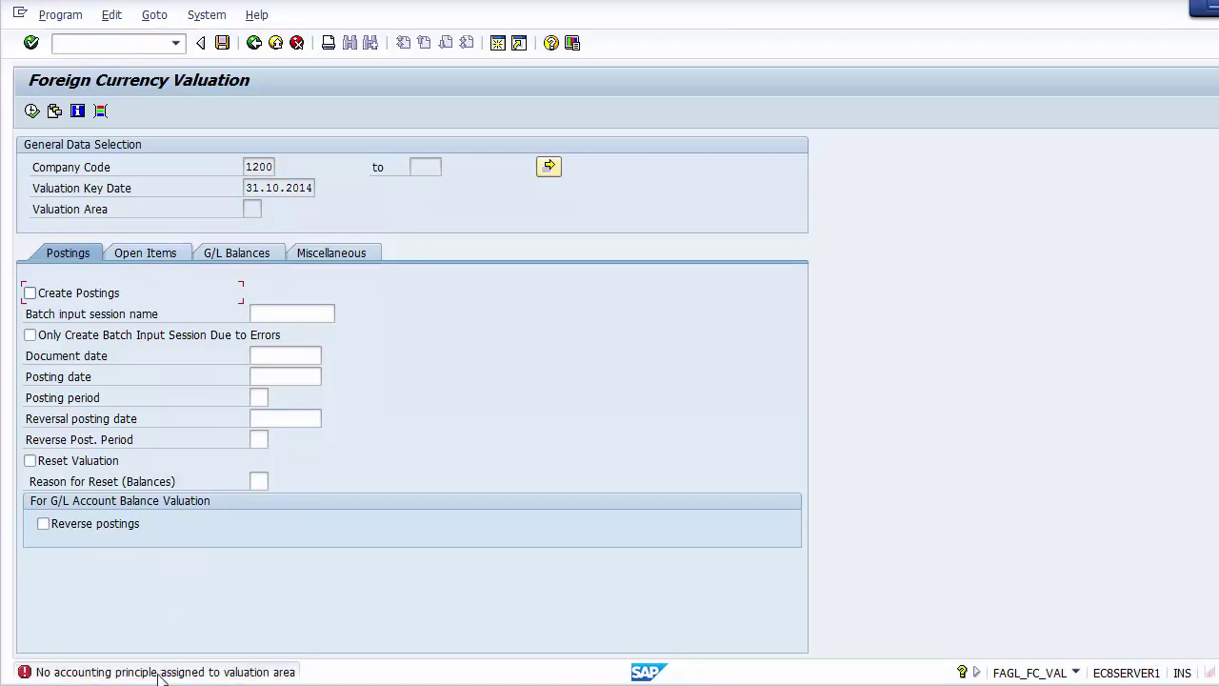
double_click(229, 672)
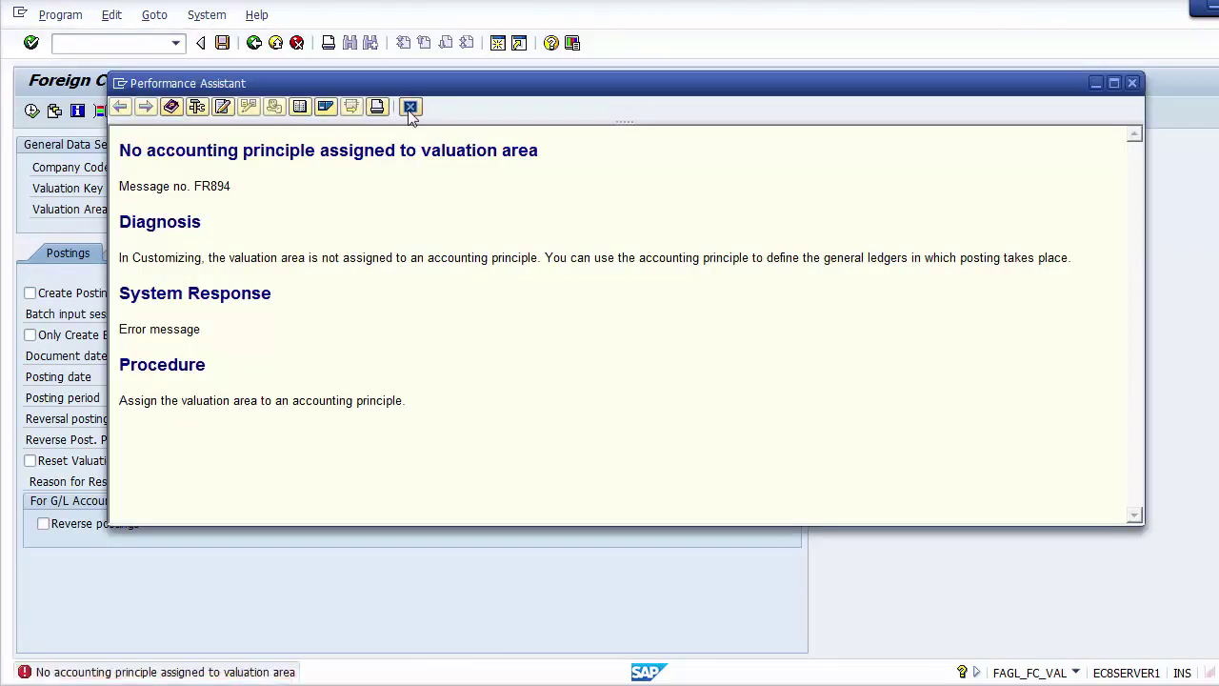
key("Escape")
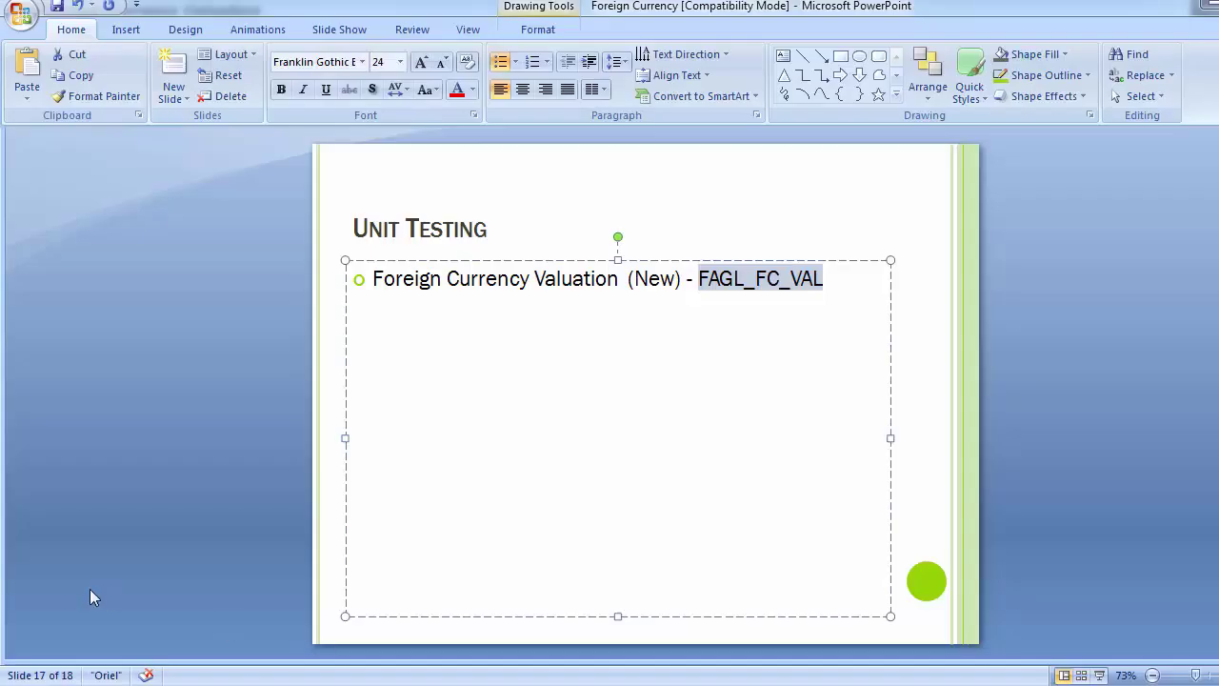
Deselect the text box and scroll back to slide 14, 'Assign Valuation Areas and Accounting Principles'
left_click(92, 406)
scroll(91, 406, "up", 2)
scroll(92, 407, "up", 2)
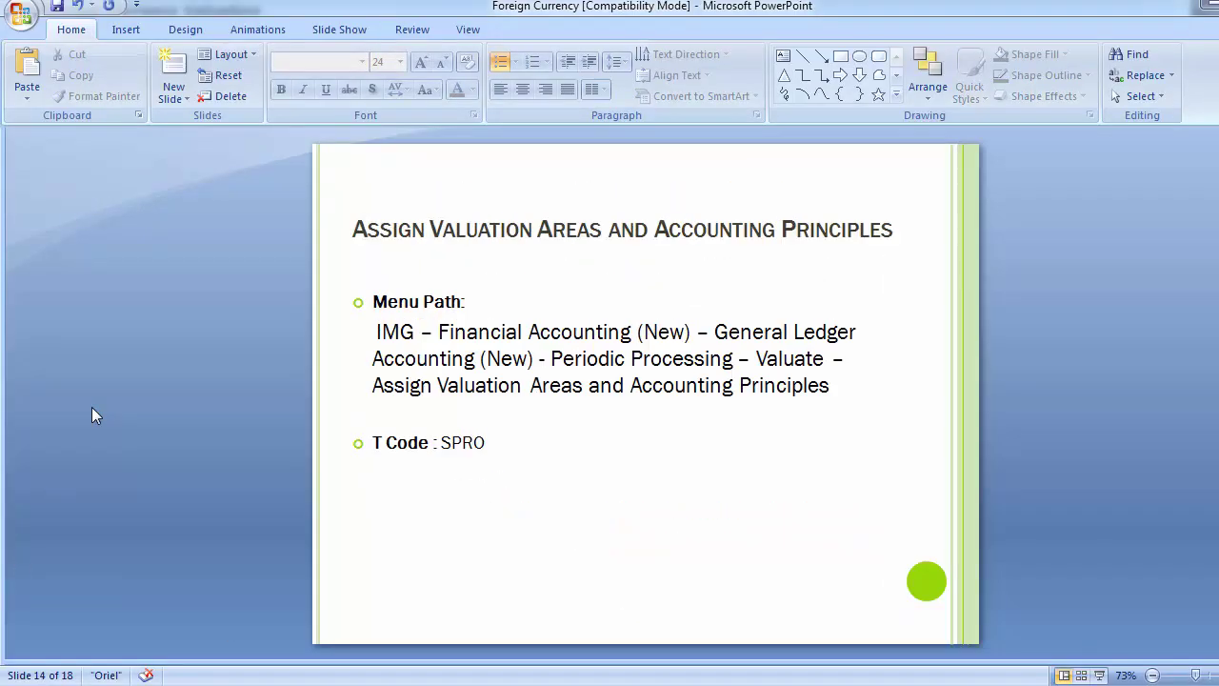
scroll(91, 415, "down", 1)
Return to SAP GUI and open the SAP Reference IMG in customizing with /nsm35
mouse_move(486, 678)
left_click(535, 610)
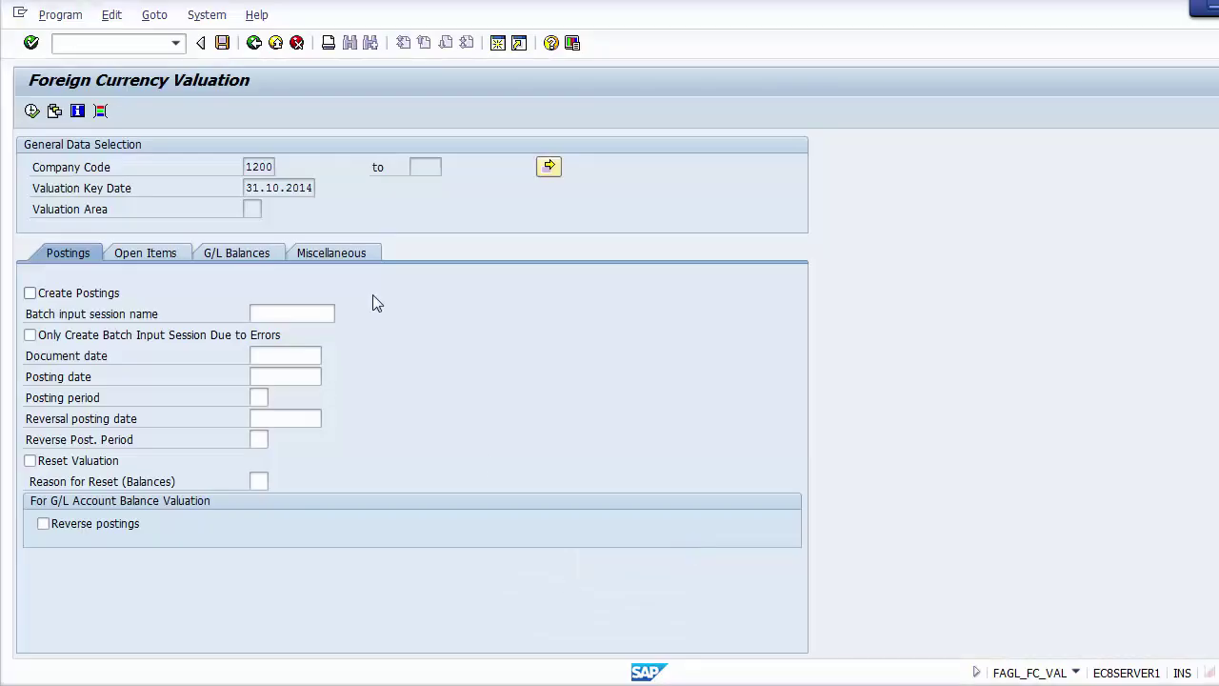
left_click(135, 41)
key("Return")
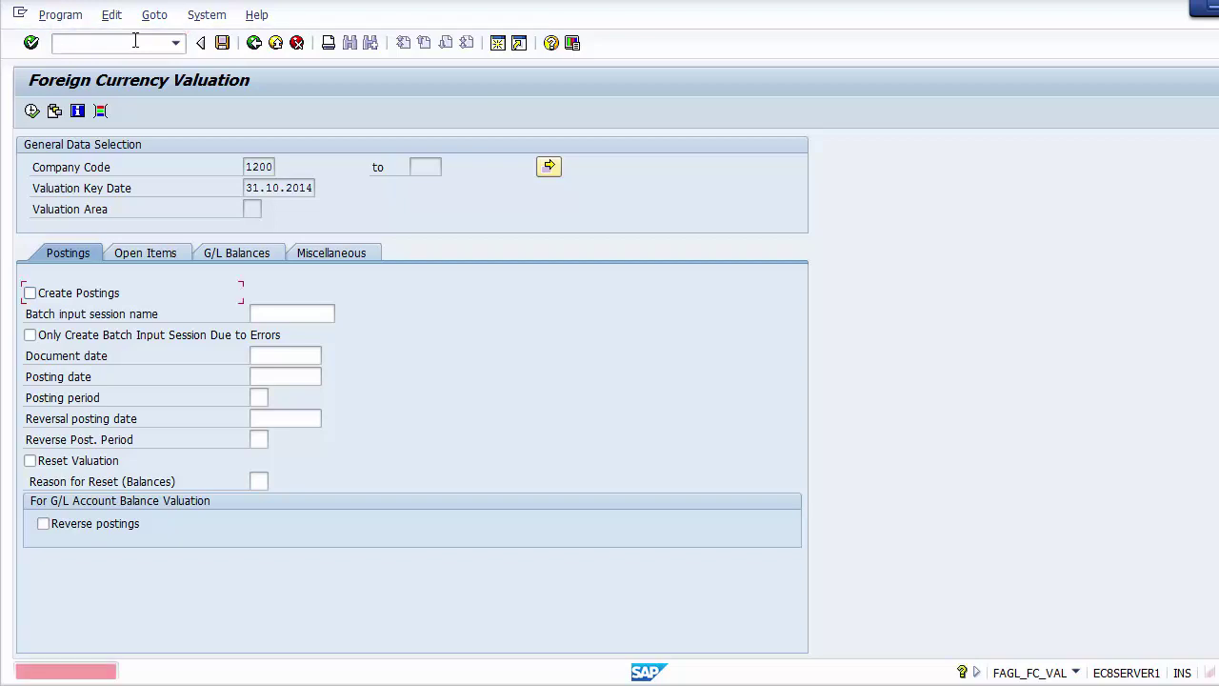
type("/nsm35")
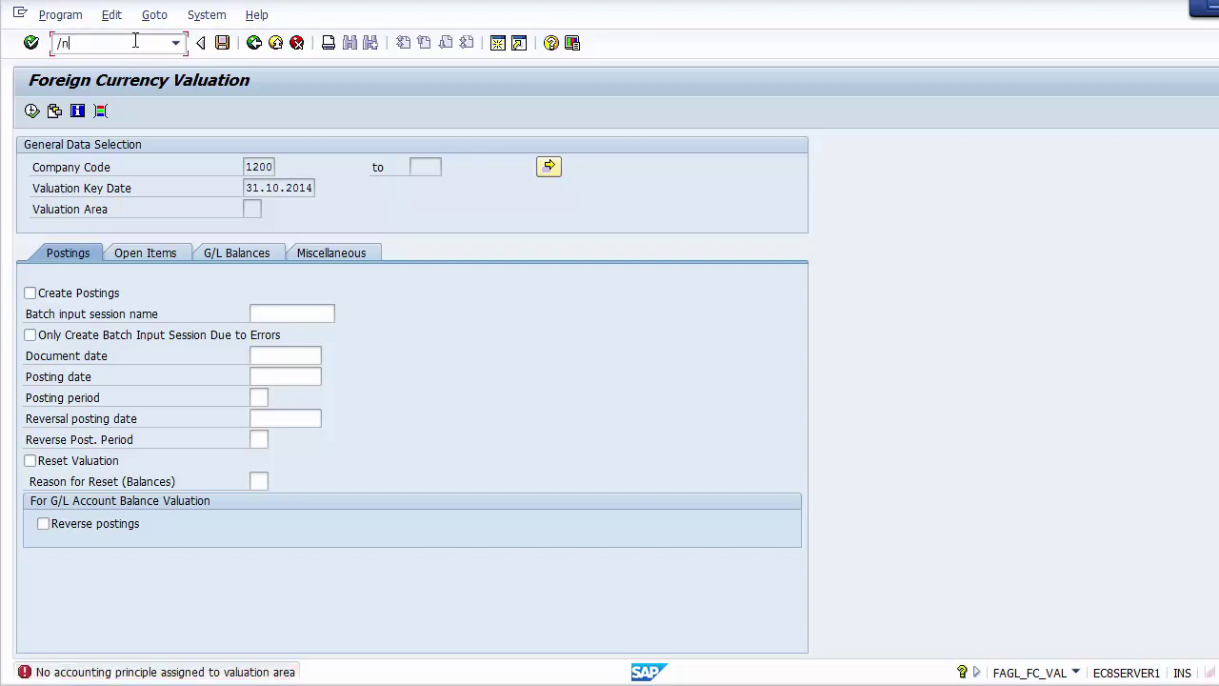
key("Return")
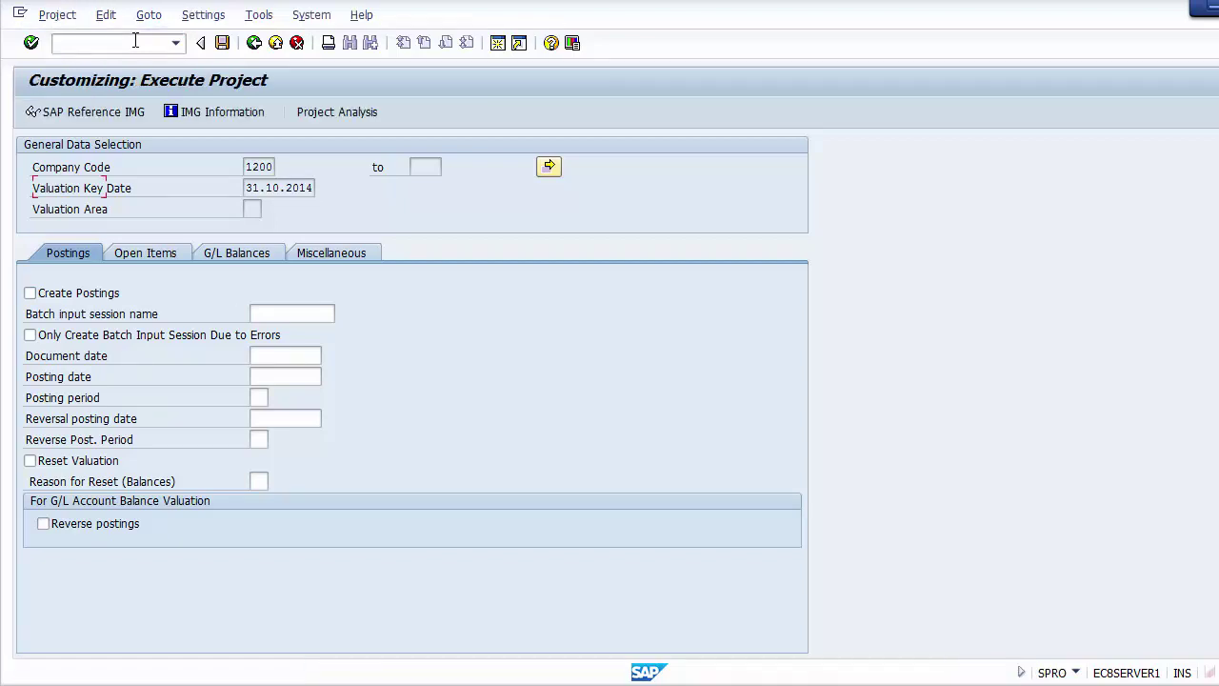
left_click(95, 112)
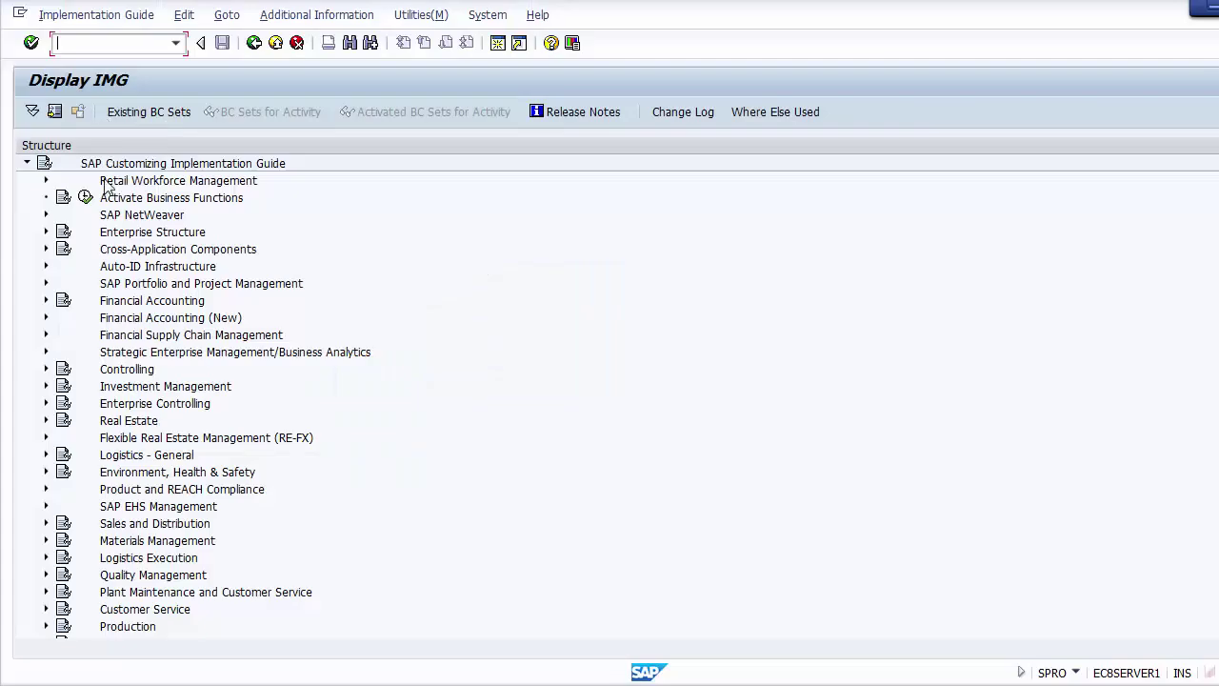
Expand Financial Accounting (New) > General Ledger Accounting (New) > Periodic Processing > Valuate to reach the assignment activity
left_click(46, 320)
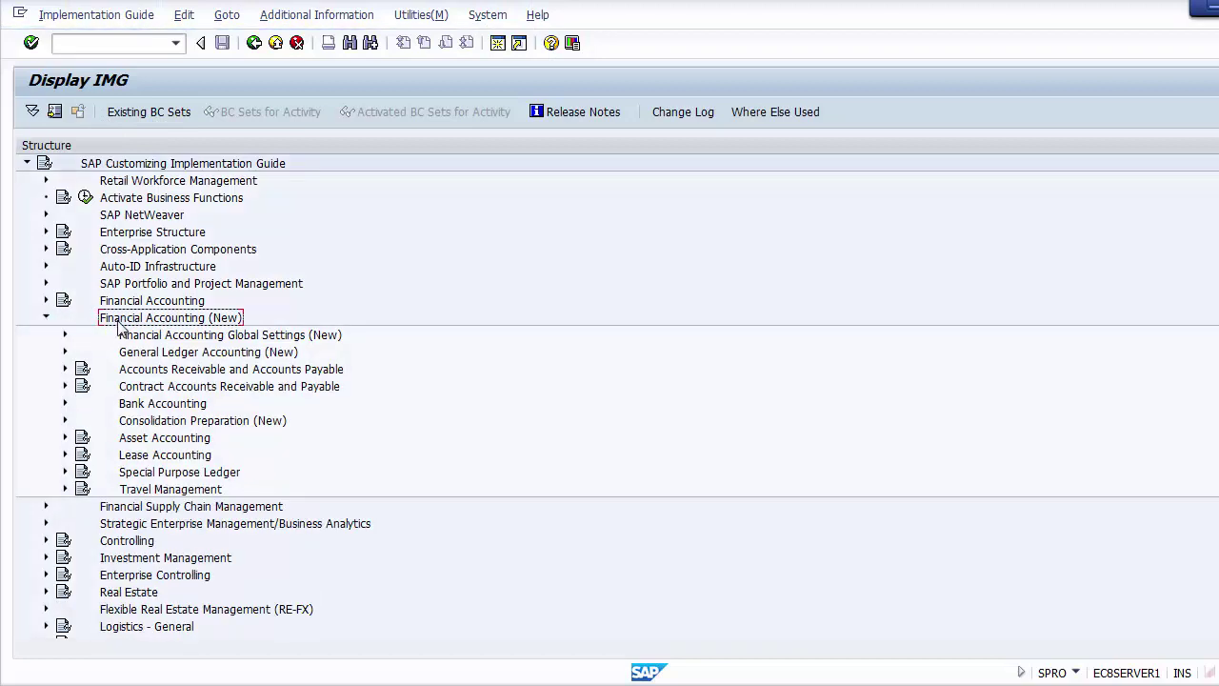
left_click(134, 352)
left_click(65, 351)
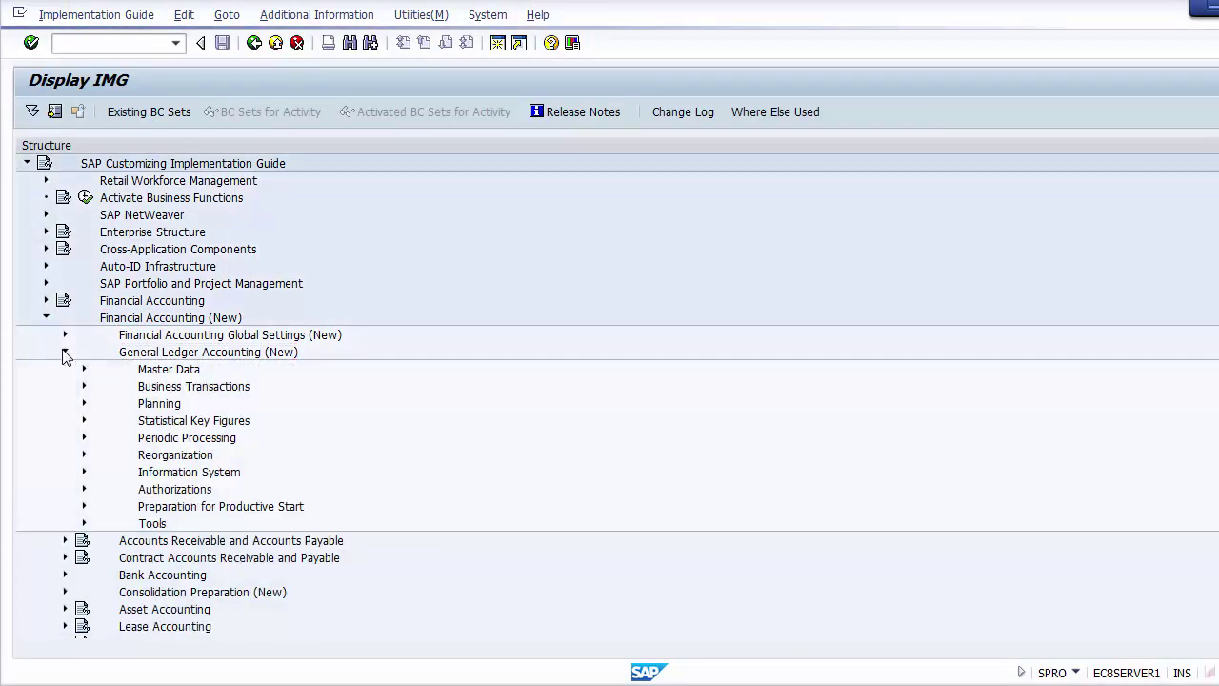
left_click(161, 440)
left_click(84, 438)
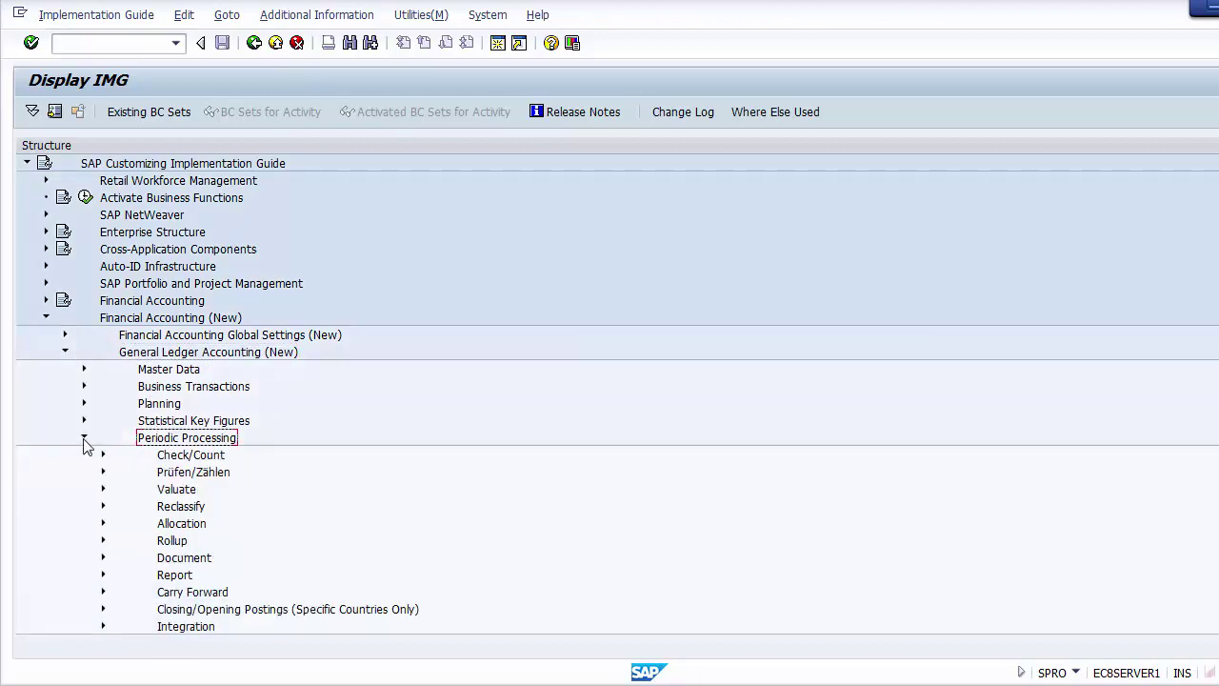
left_click(186, 491)
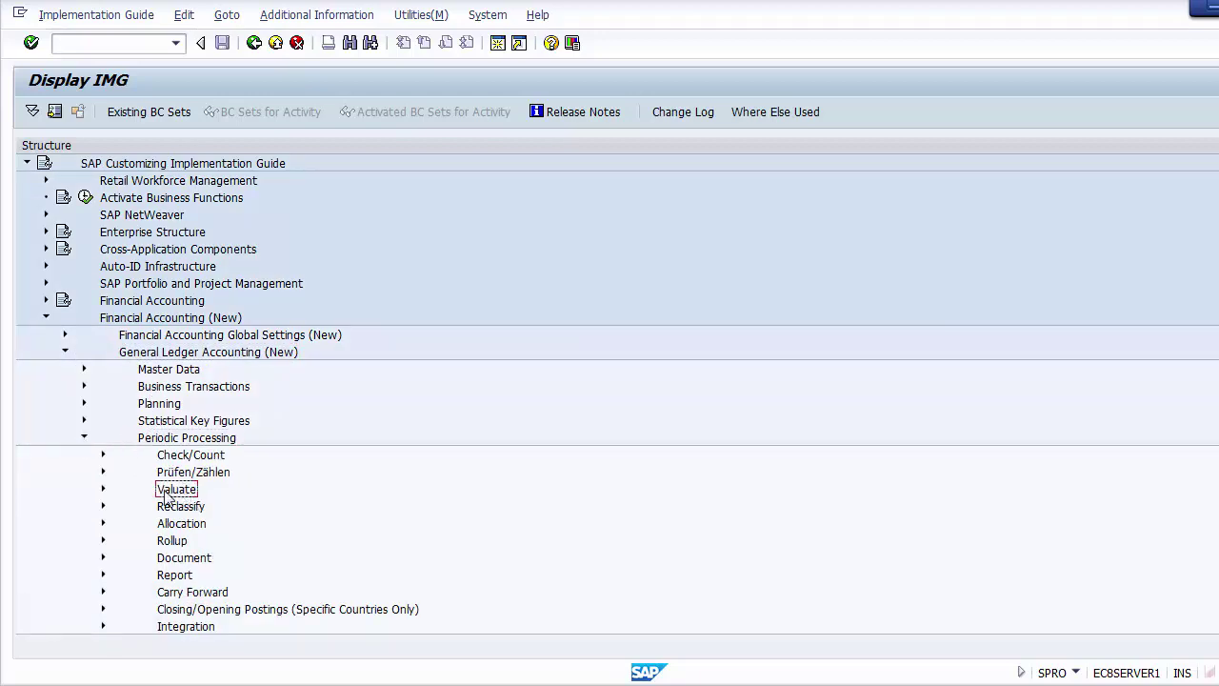
left_click(103, 489)
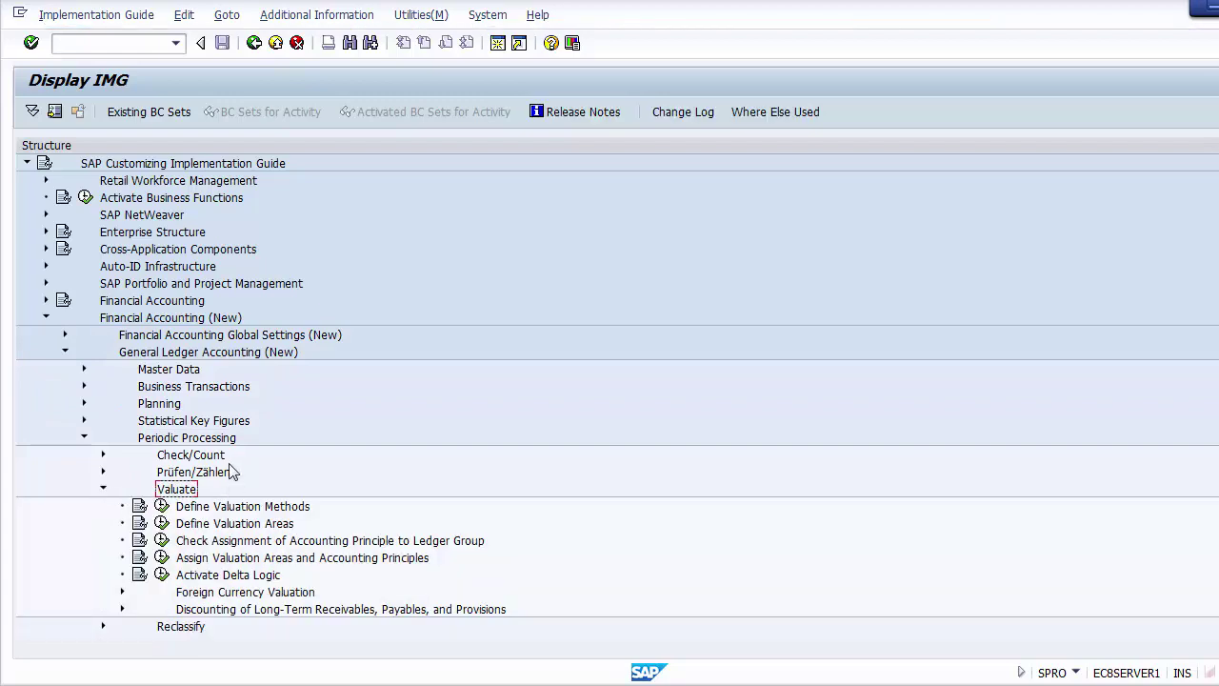
left_click(229, 559)
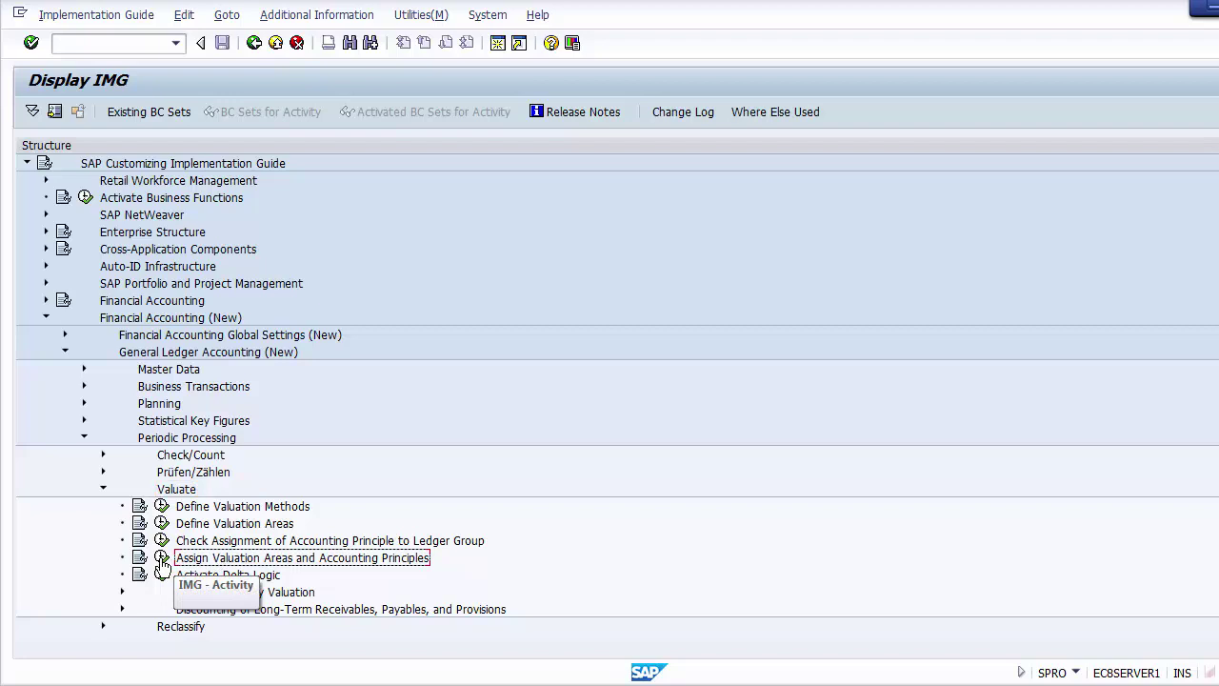
Open the valuation area to accounting principle assignments and re-enter 01 for valuation area ZZ
left_click(161, 560)
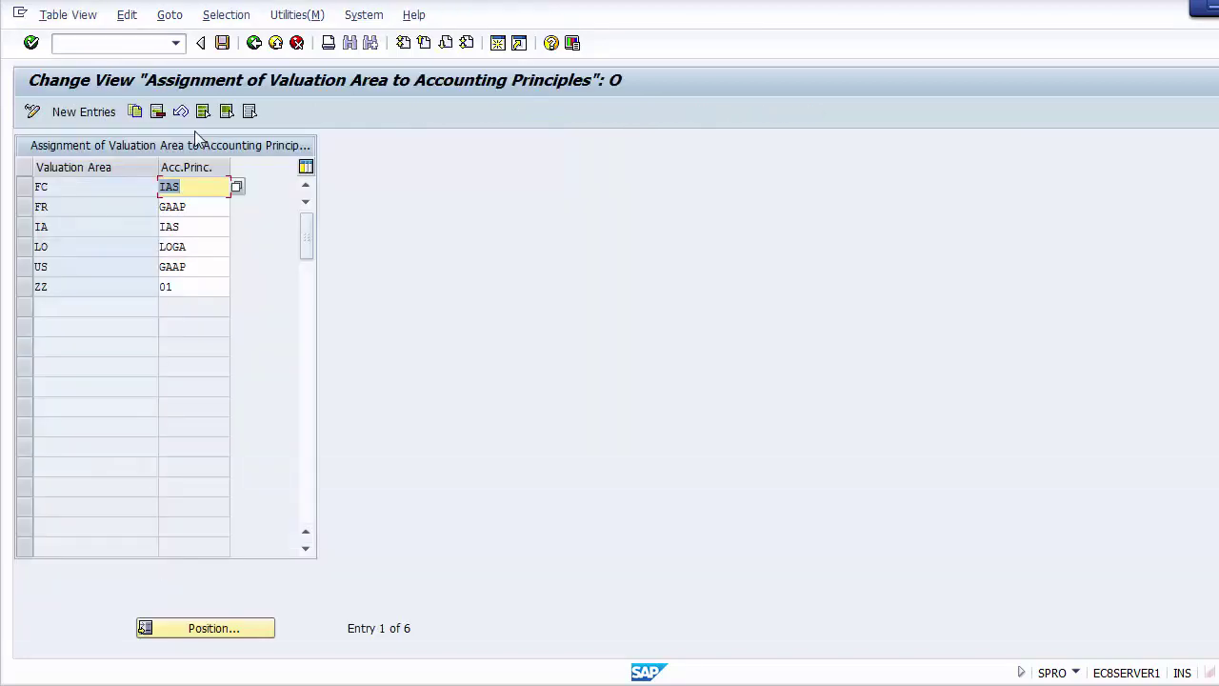
left_click(119, 283)
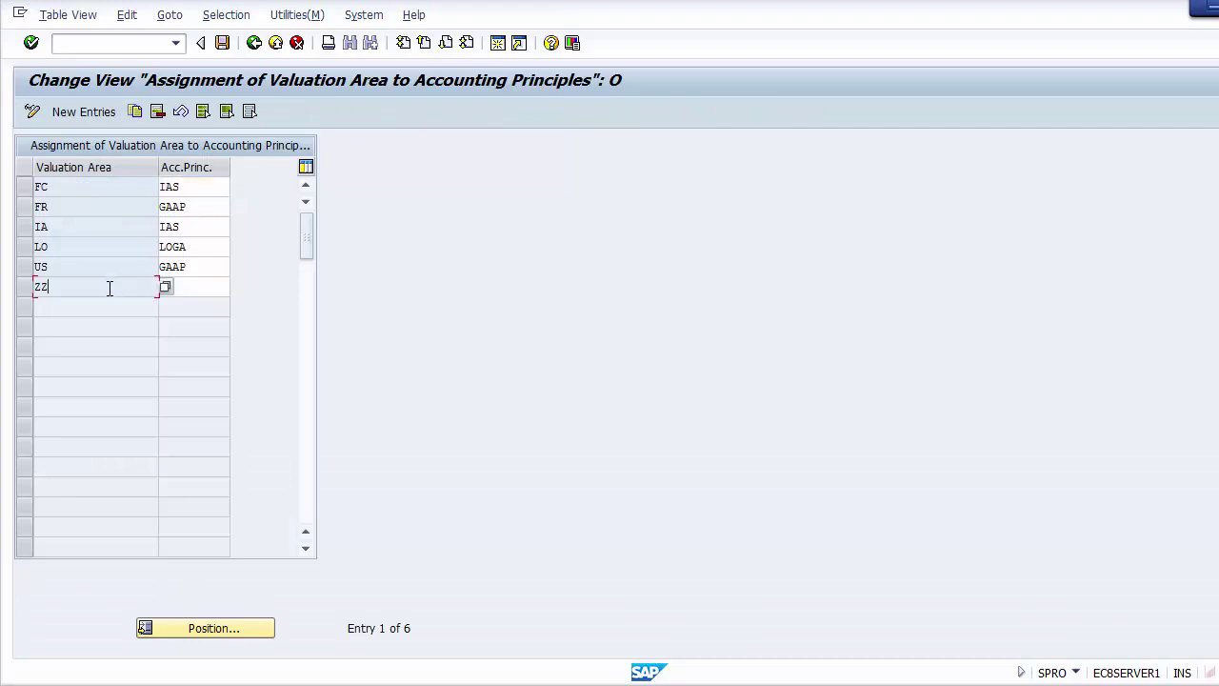
left_click(198, 285)
double_click(170, 286)
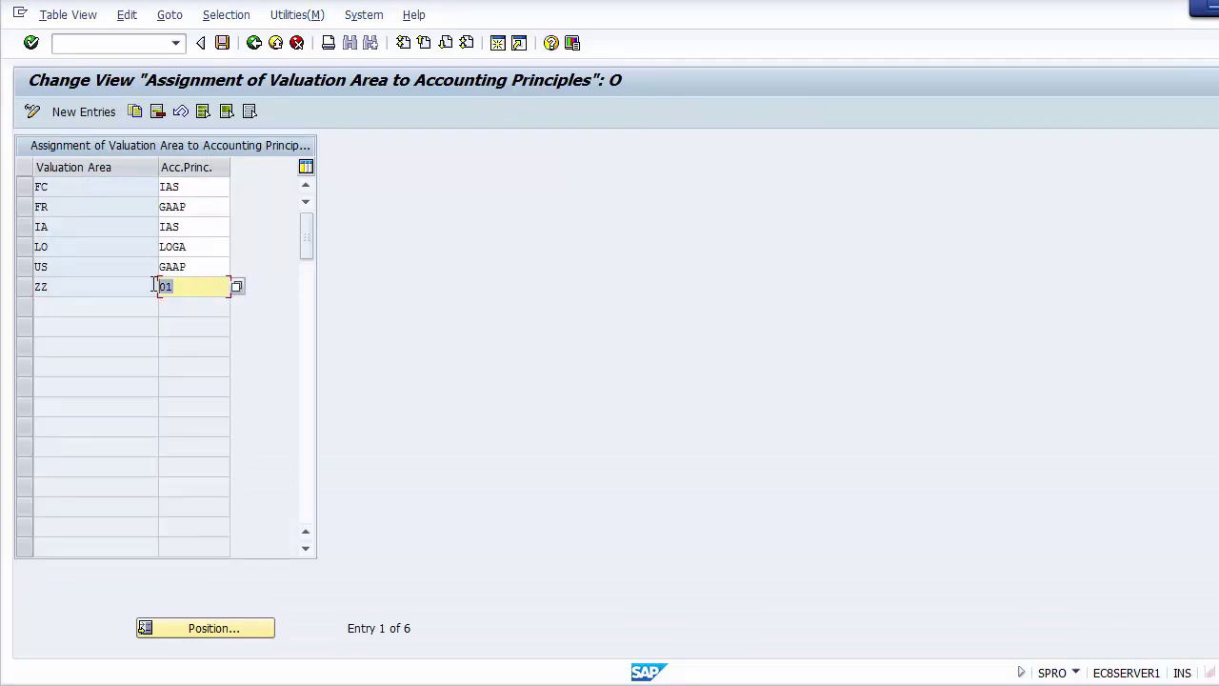
key("Delete")
left_click(81, 286)
left_click_drag(82, 286, 22, 291)
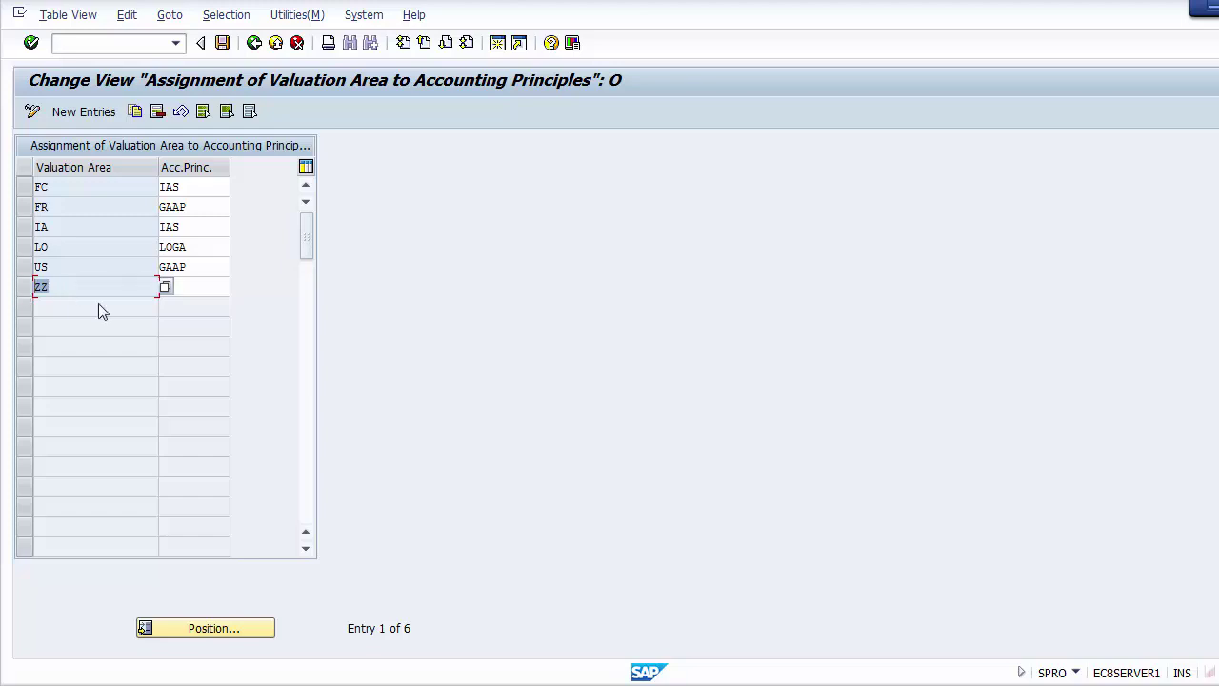
left_click(196, 287)
type("01")
Start a new assignment entry for ZZ, then leave the entry screen
left_click(90, 117)
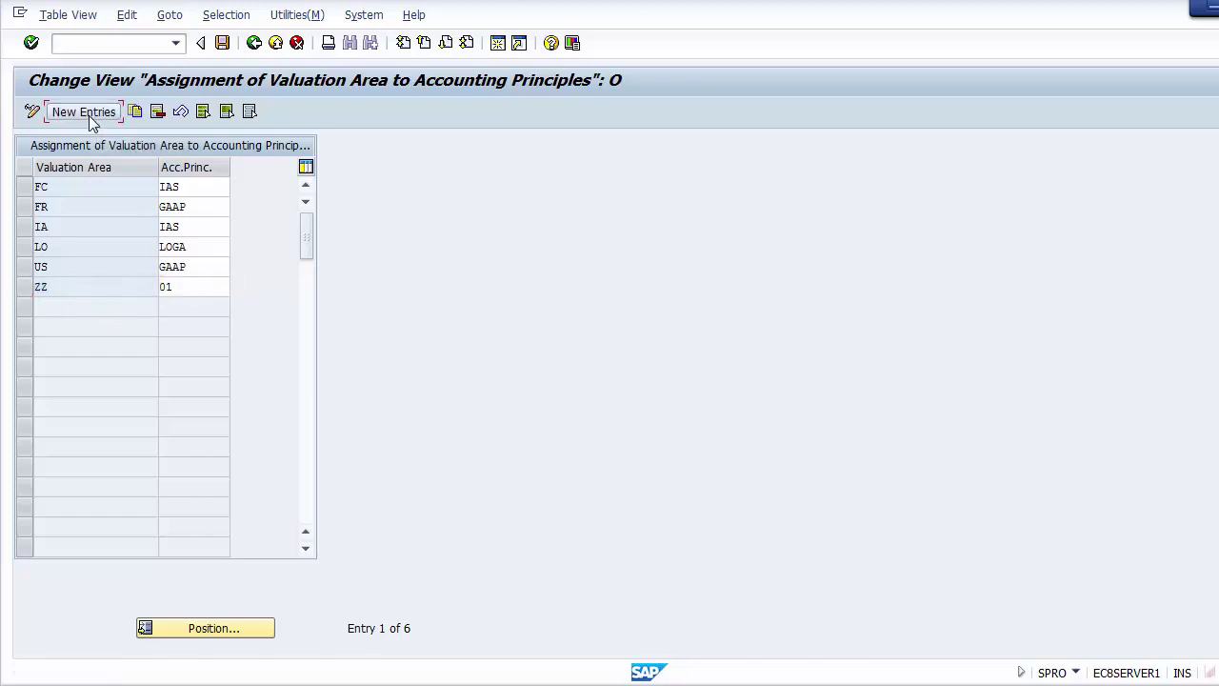
type("ZZ")
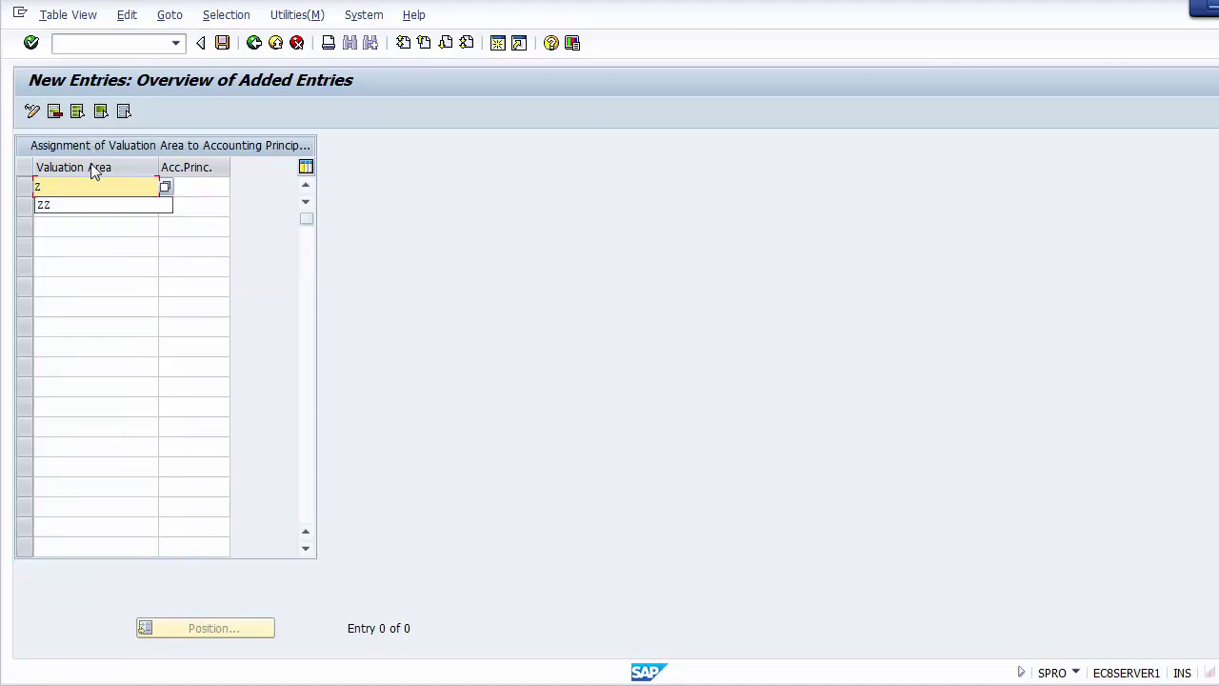
left_click(227, 184)
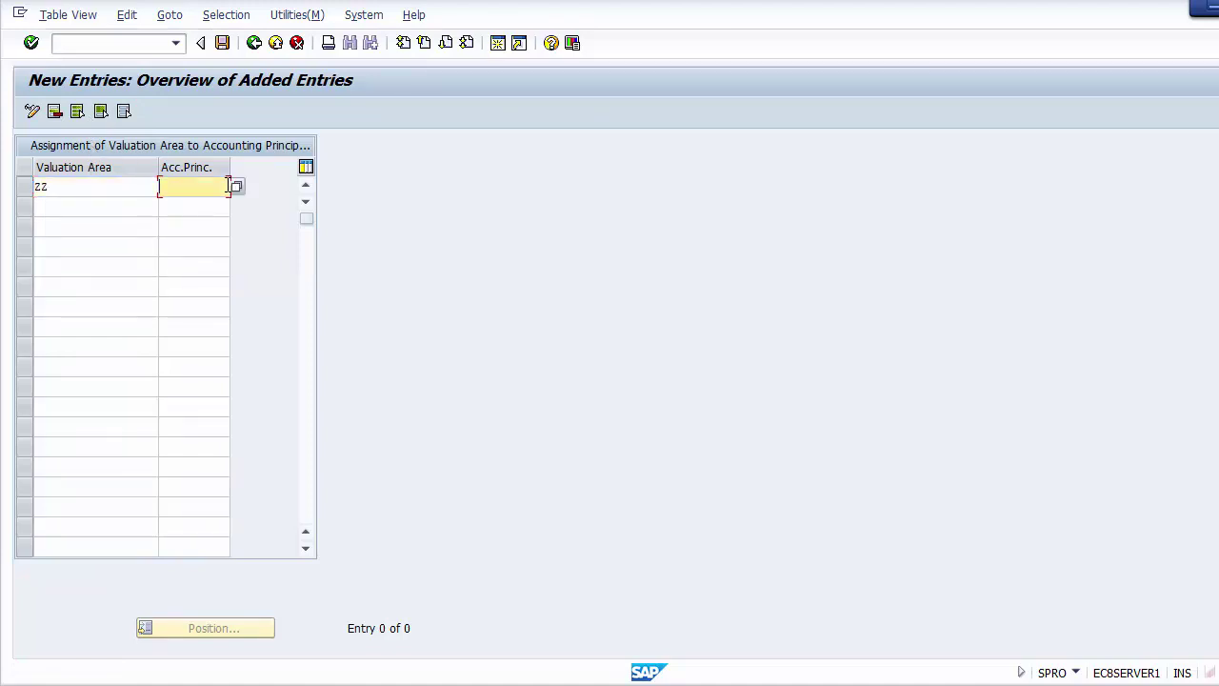
key("F4")
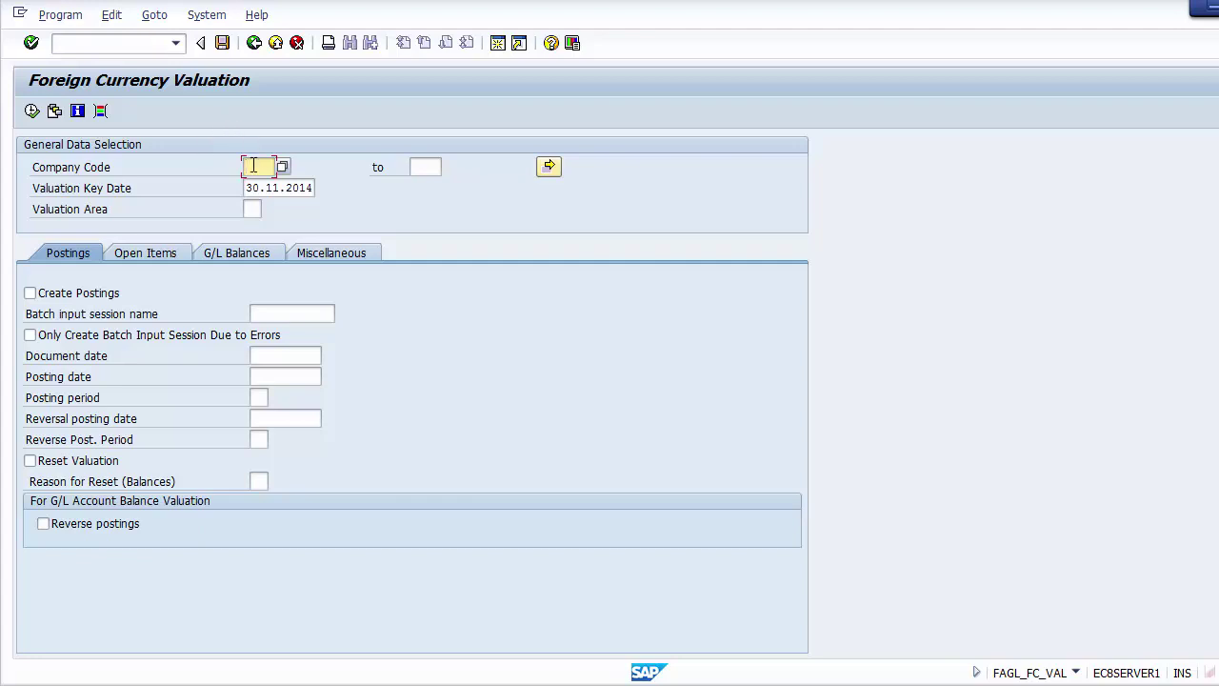
Enter company code 1200 and correct the valuation key date to 31.10.2014
type("1200")
key("Tab")
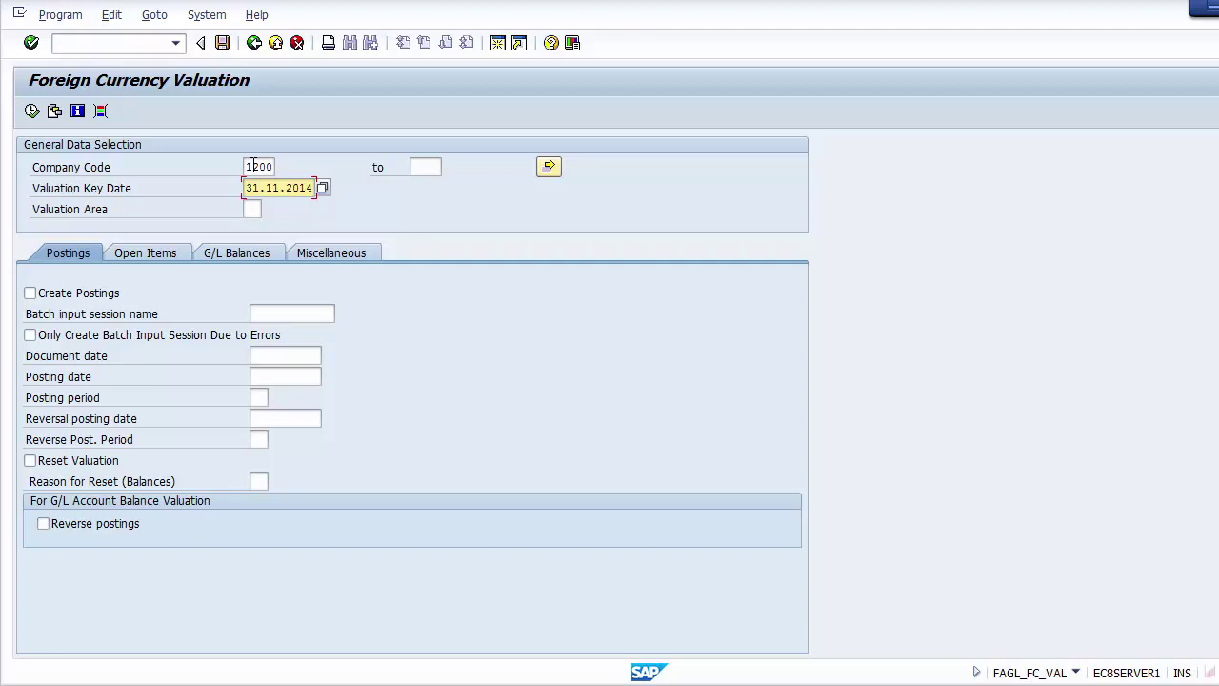
key("BackSpace")
type("0")
key("Tab")
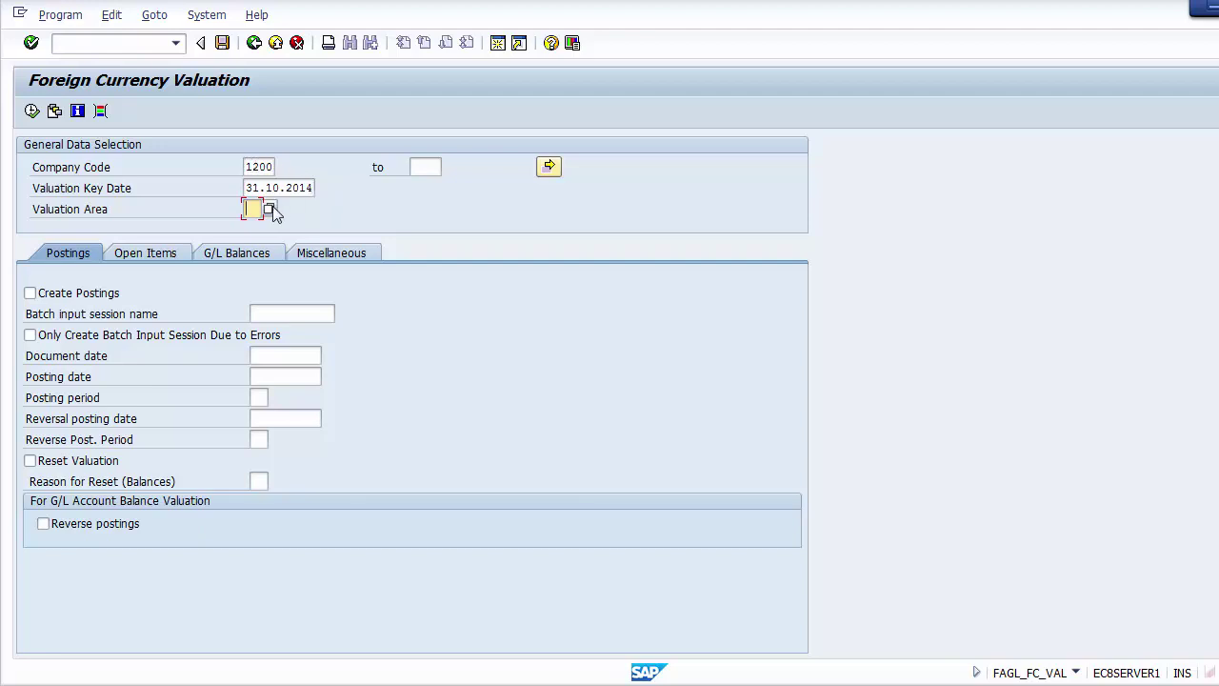
Choose valuation area ZZ from the list and display the Open Items options
left_click(272, 207)
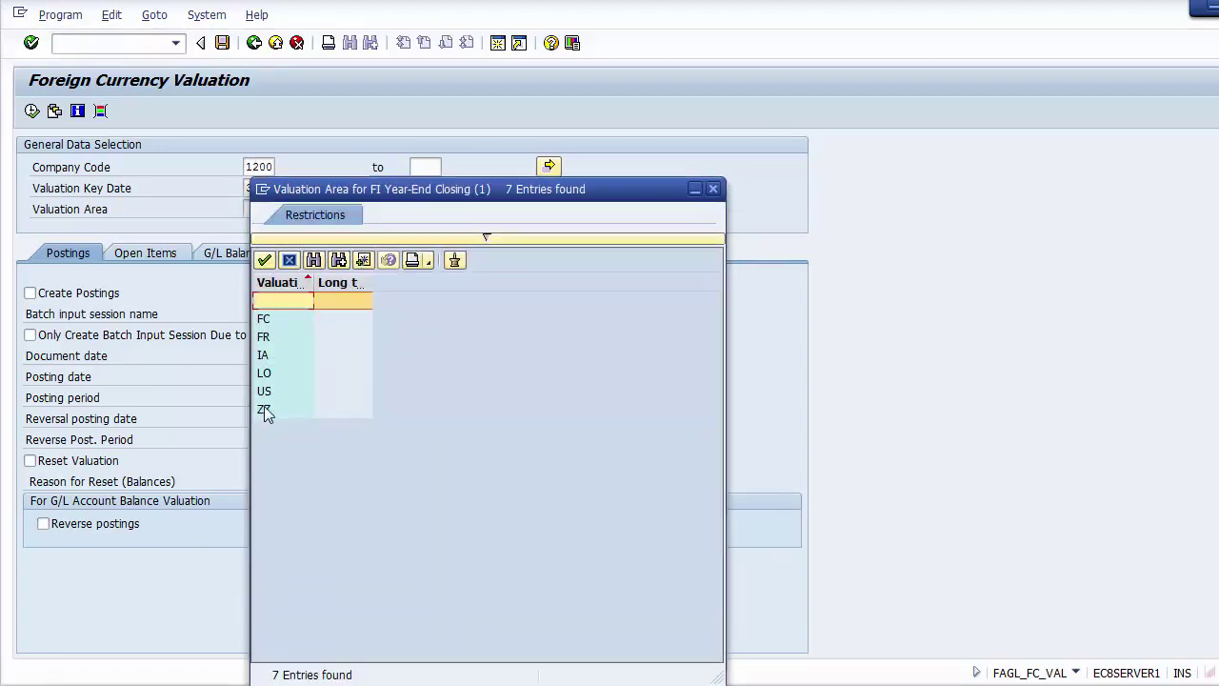
left_click(263, 408)
double_click(264, 408)
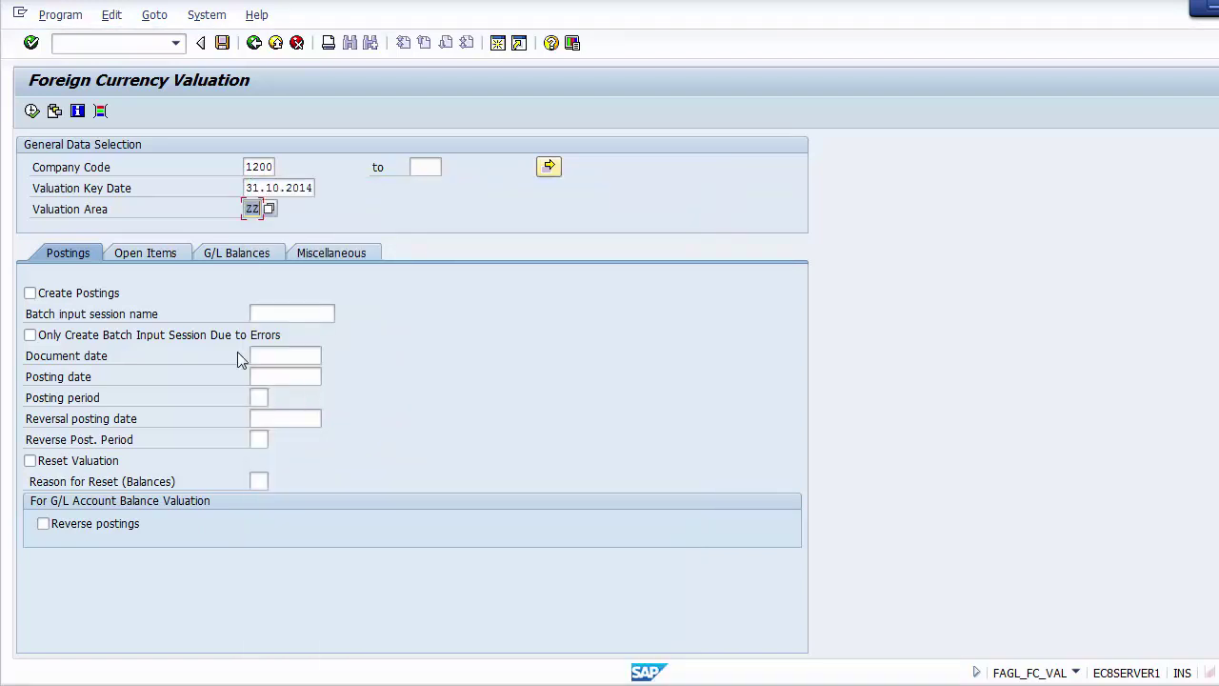
left_click(140, 254)
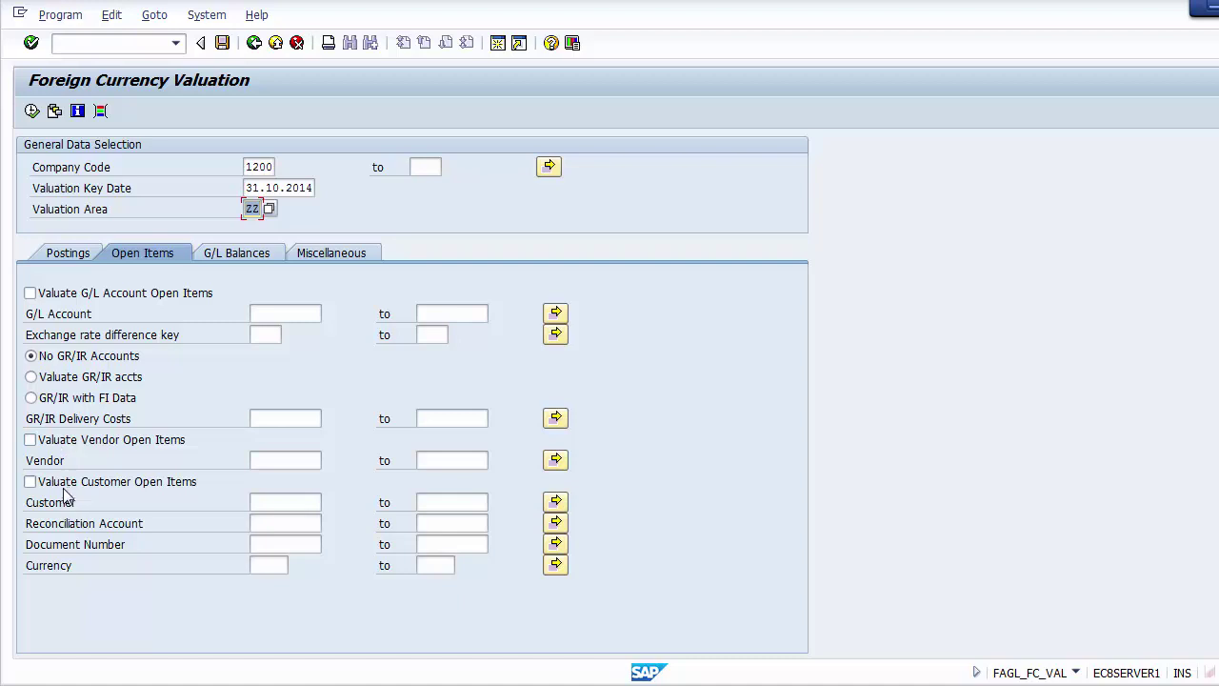
Include vendor open items and restrict the run to vendor 4000001 via search
left_click(31, 440)
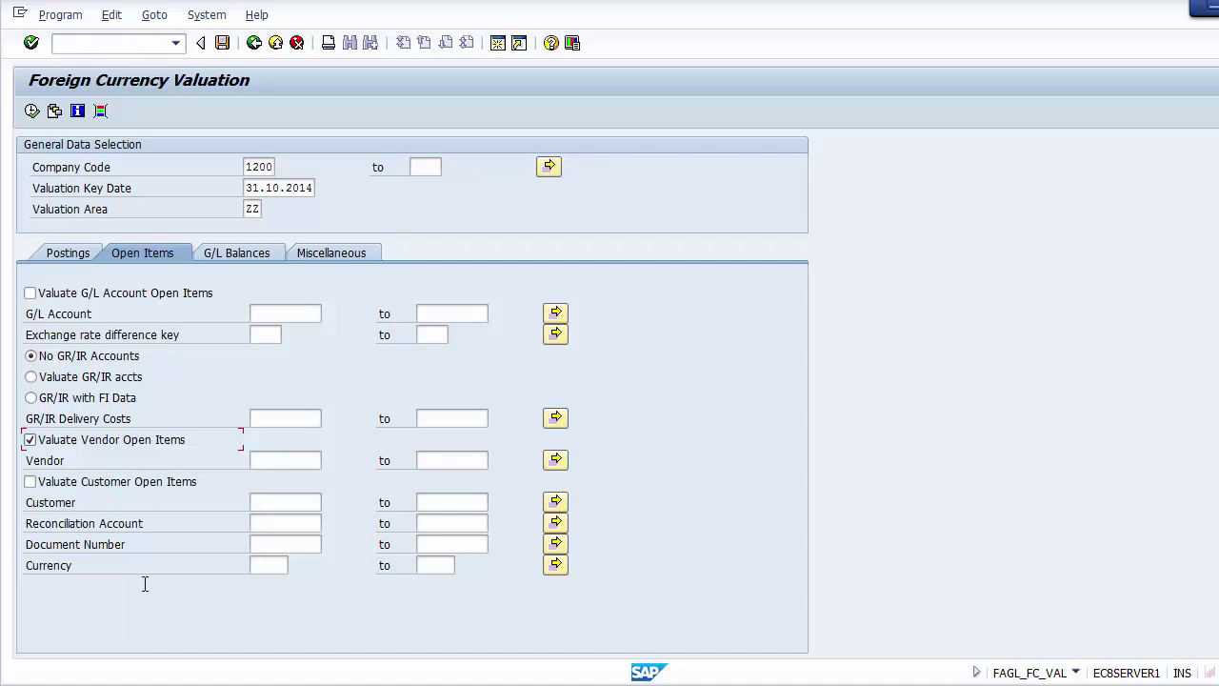
left_click(281, 461)
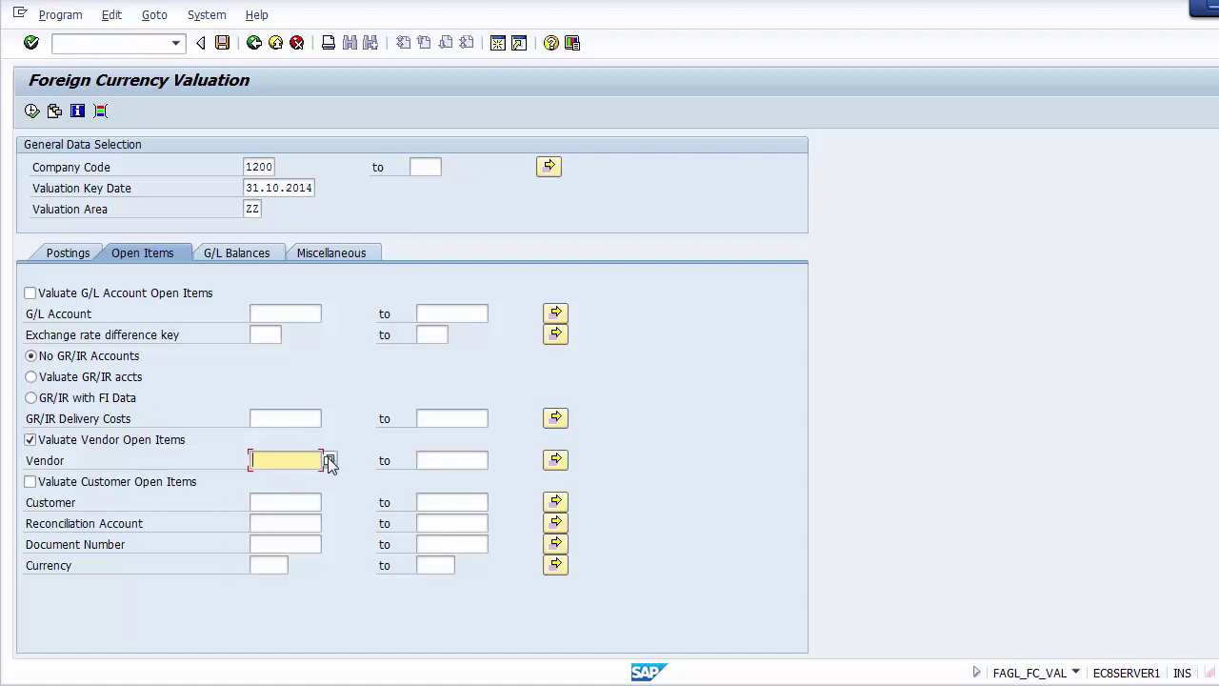
left_click(329, 461)
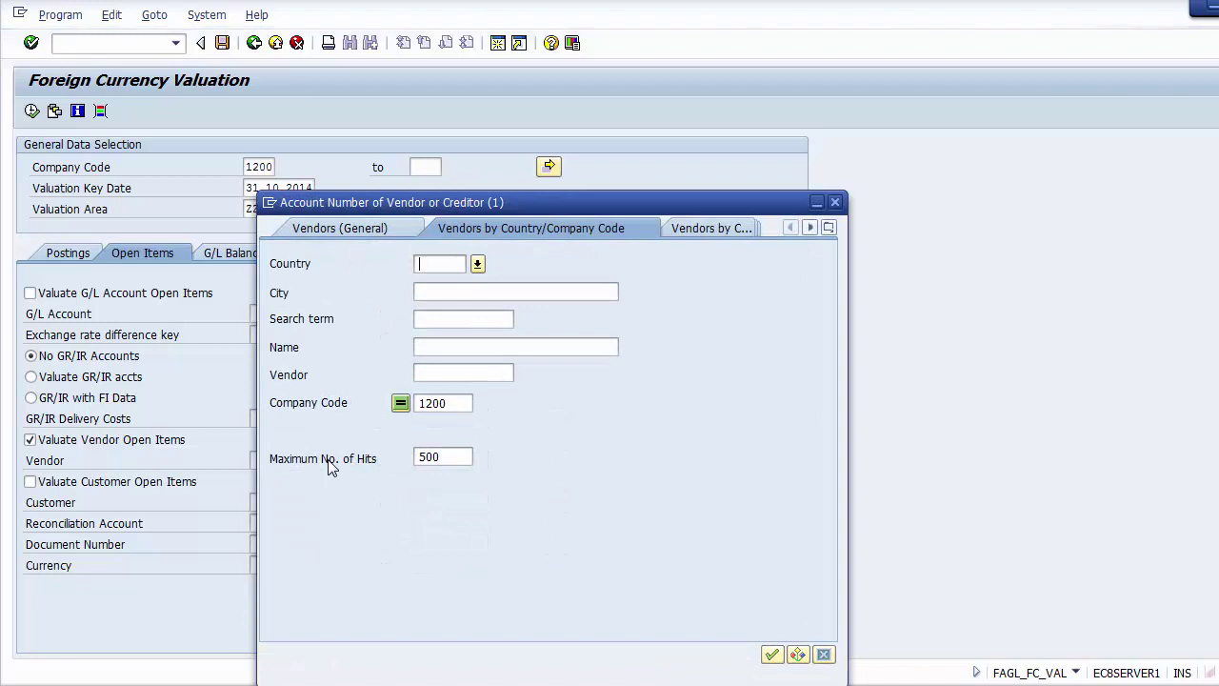
key("Return")
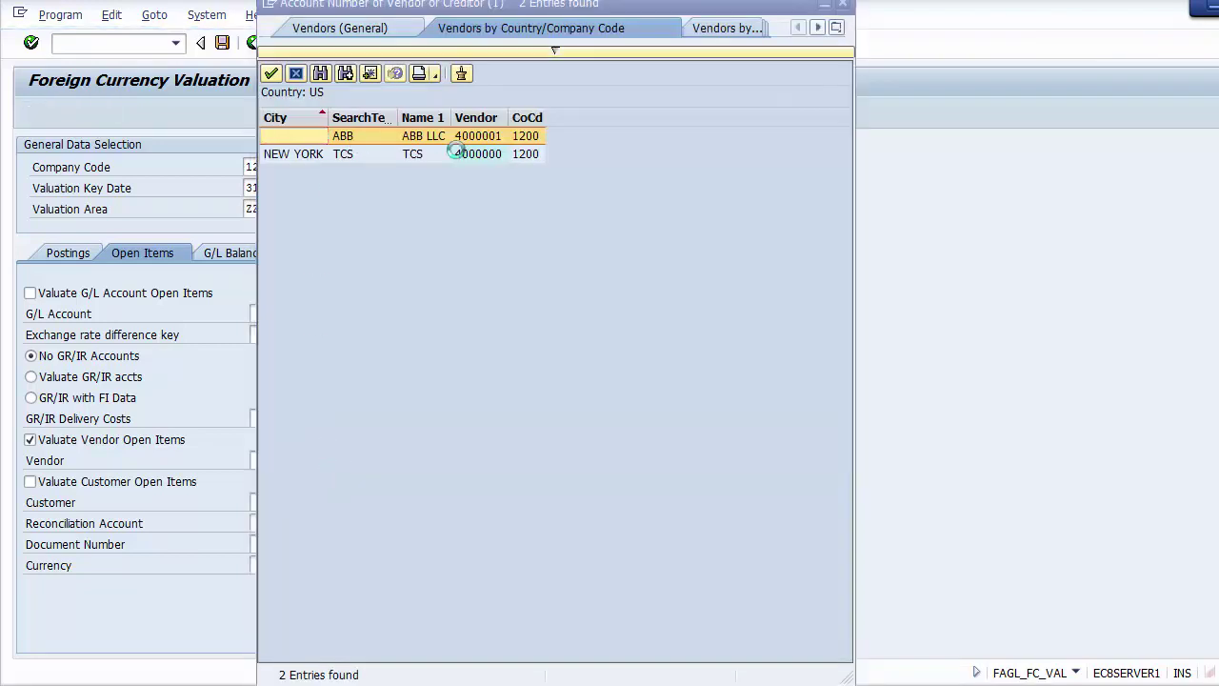
left_click(469, 139)
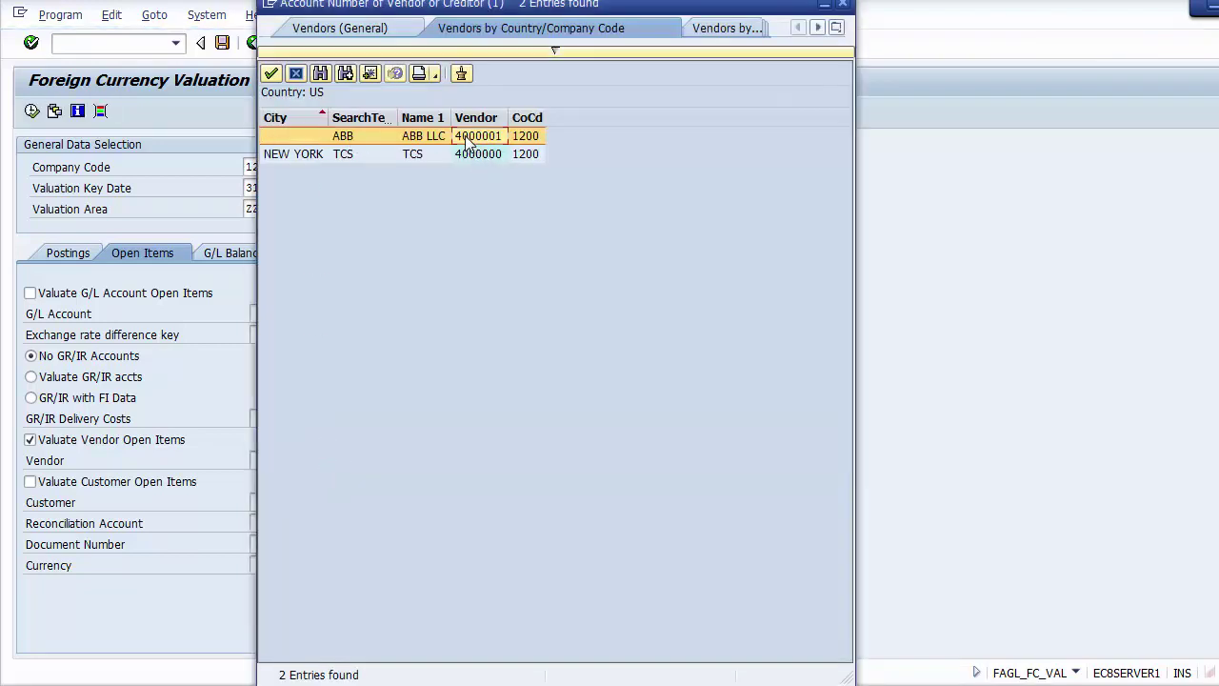
double_click(468, 139)
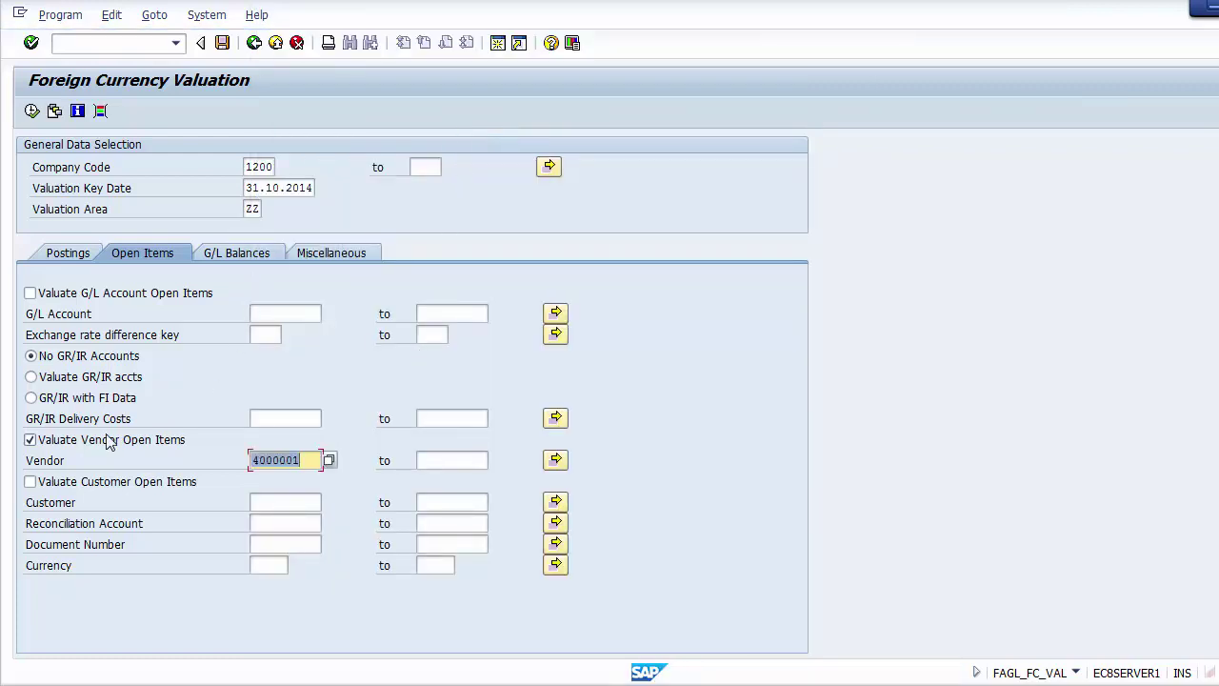
Include G/L account and customer open items, clear the vendor restriction, and exclude GR/IR accounts
left_click(32, 295)
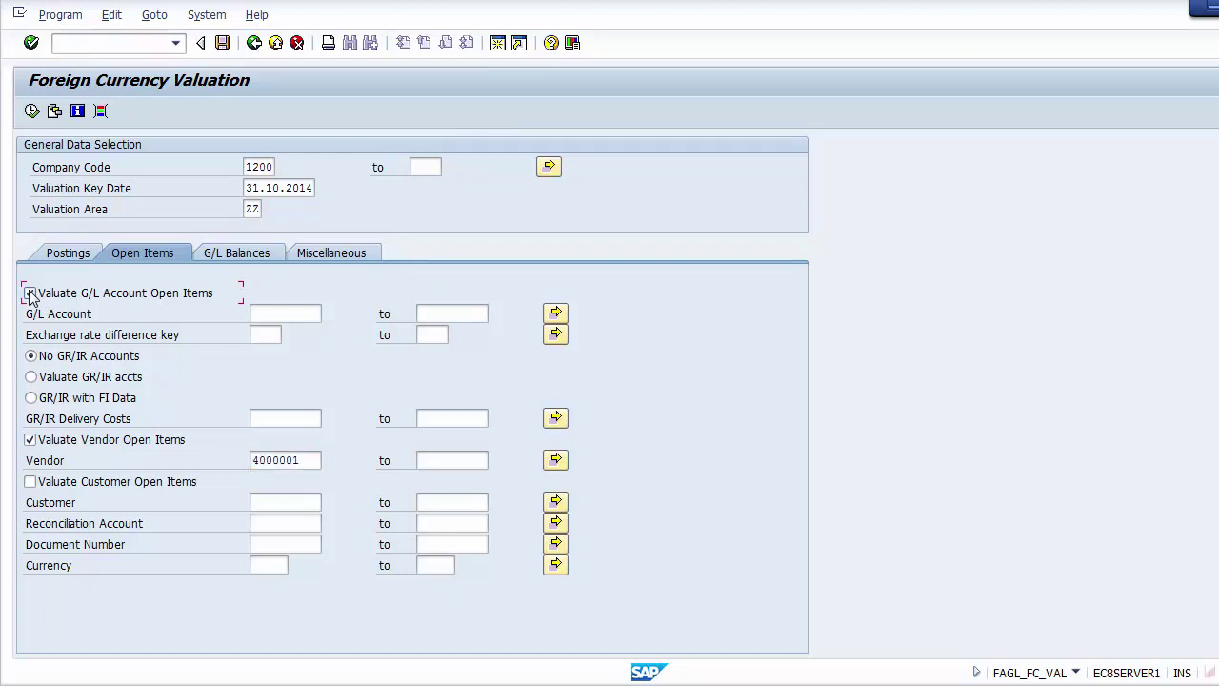
left_click(29, 482)
left_click(312, 460)
key("BackSpace")
key("BackSpace")
key("BackSpace")
key("BackSpace")
key("BackSpace")
key("BackSpace")
key("BackSpace")
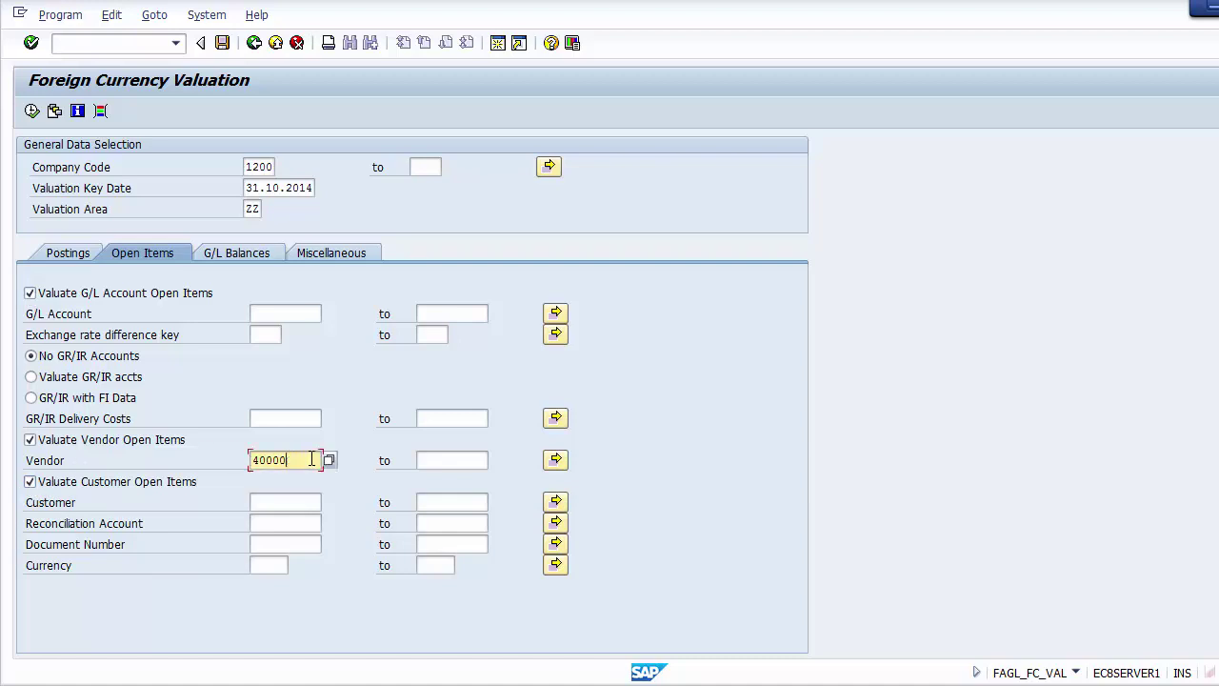
left_click(153, 443)
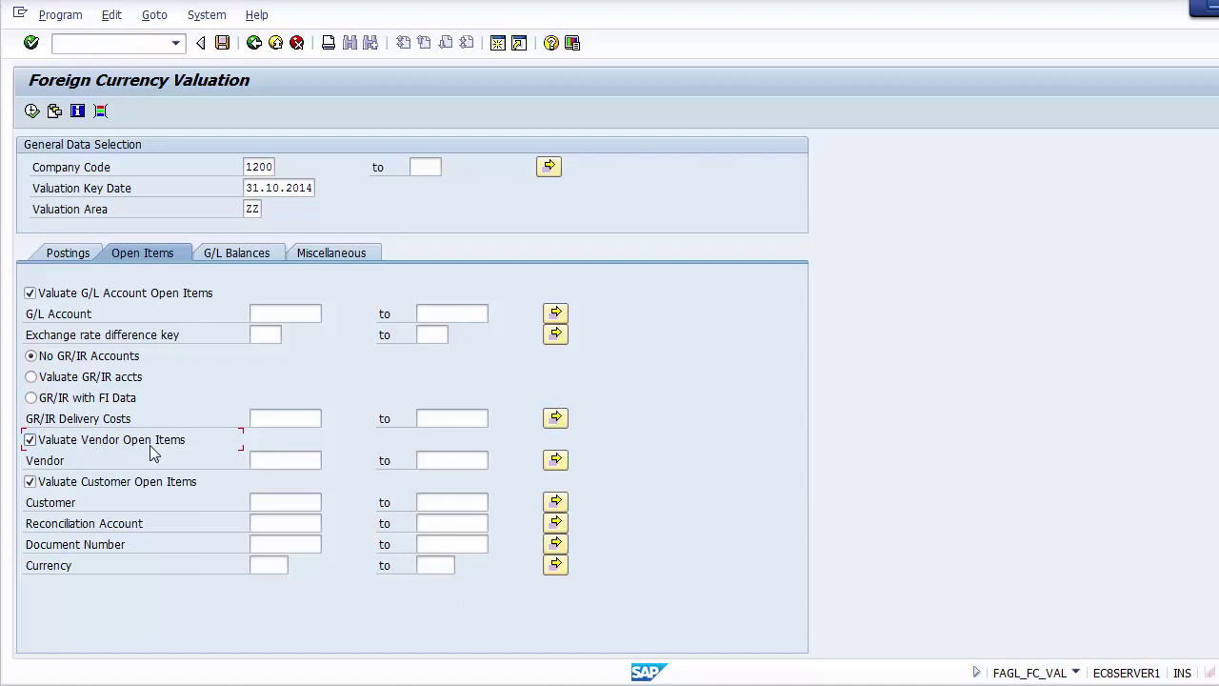
left_click(95, 357)
Execute the foreign currency valuation and display its 4 proposed postings
left_click(31, 111)
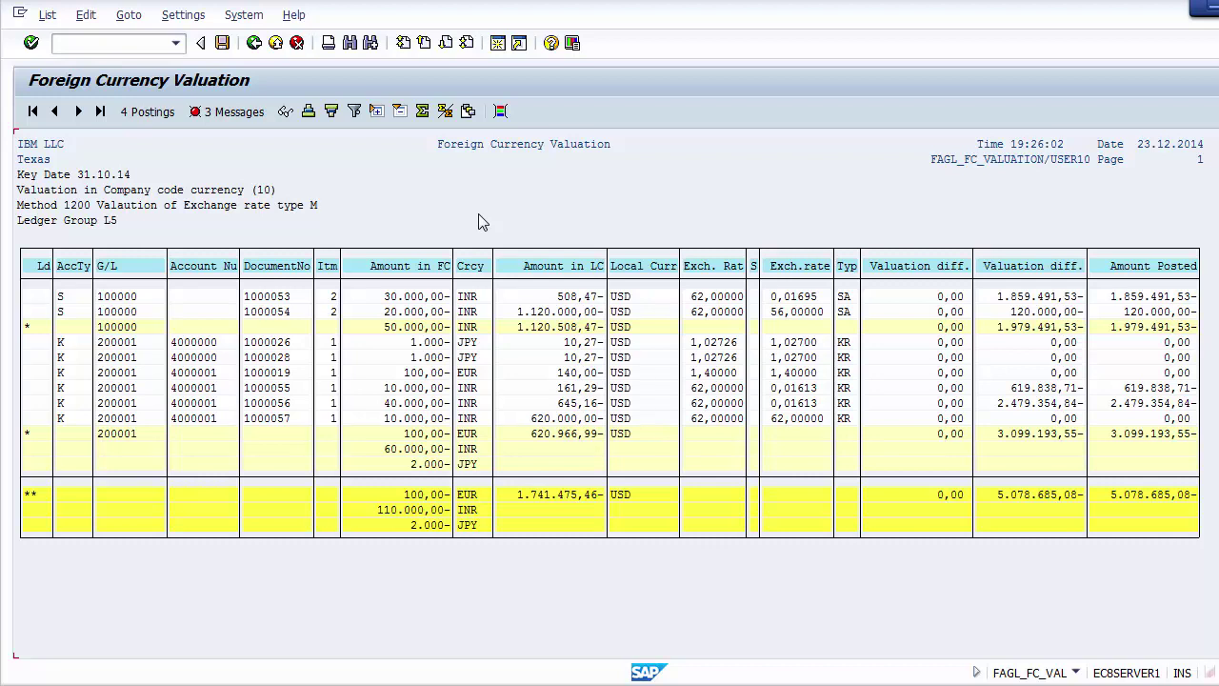
left_click(141, 113)
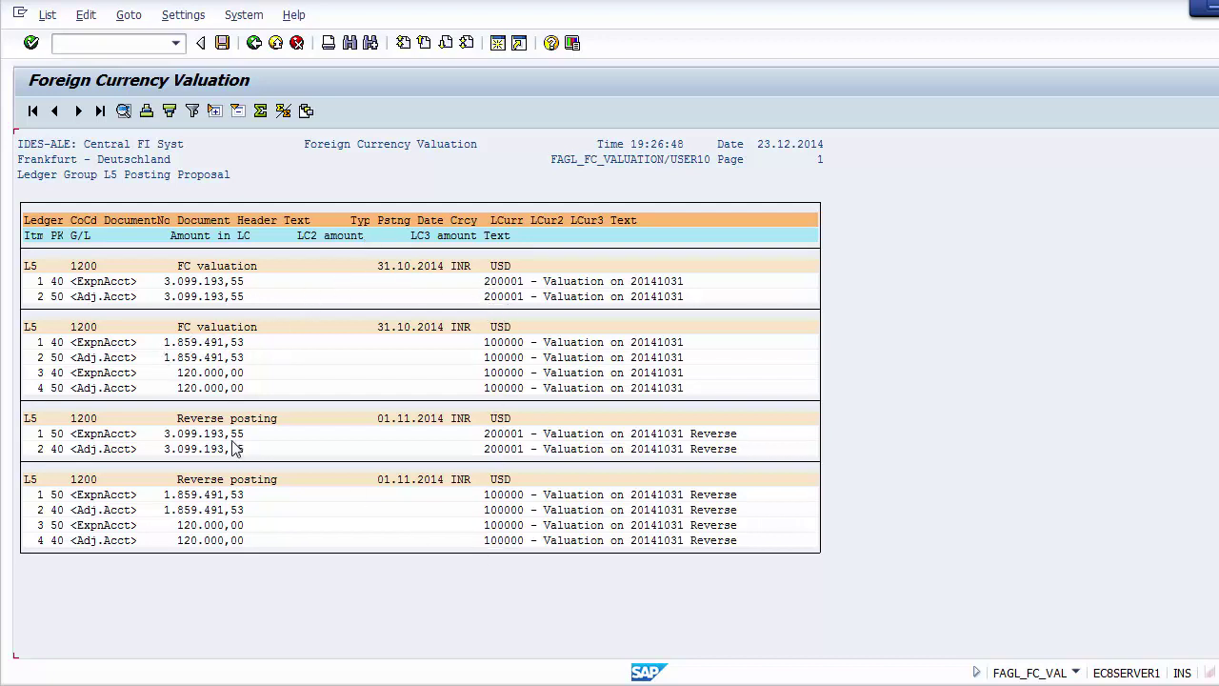
Review the FC valuation (31.10.2014) and reverse posting (01.11.2014) documents, then return to the valuation list
left_click(214, 271)
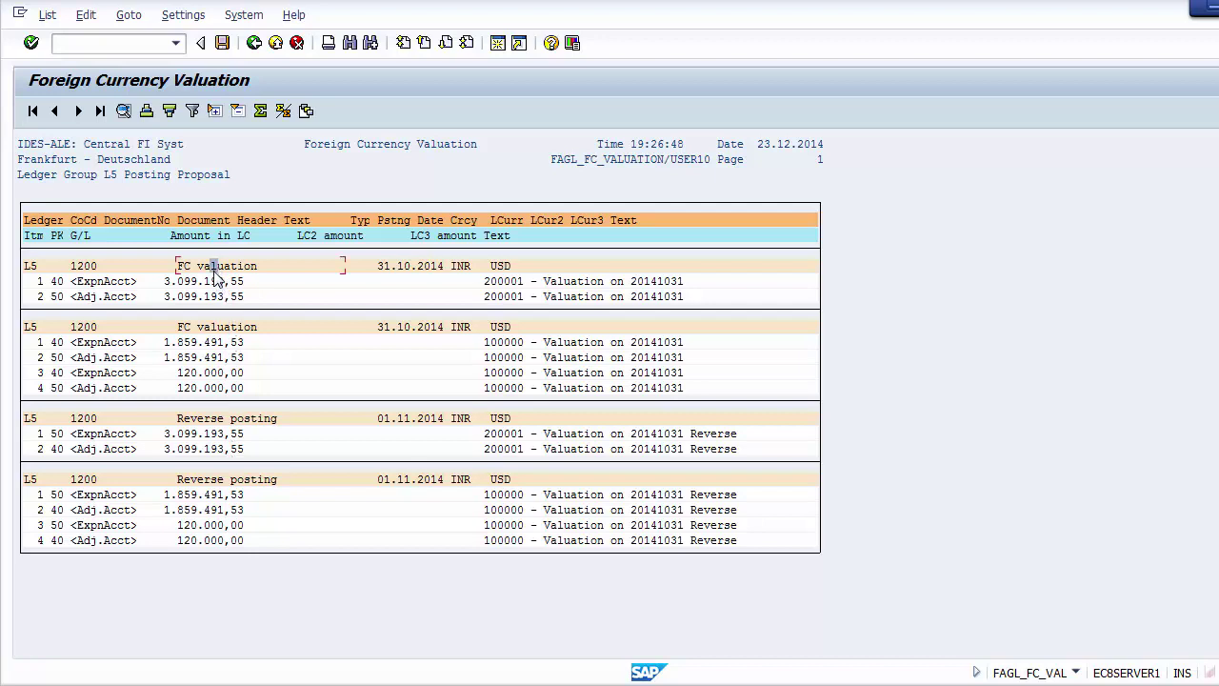
left_click(205, 420)
left_click(381, 271)
left_click(413, 272)
left_click(385, 422)
left_click(253, 43)
left_click(254, 43)
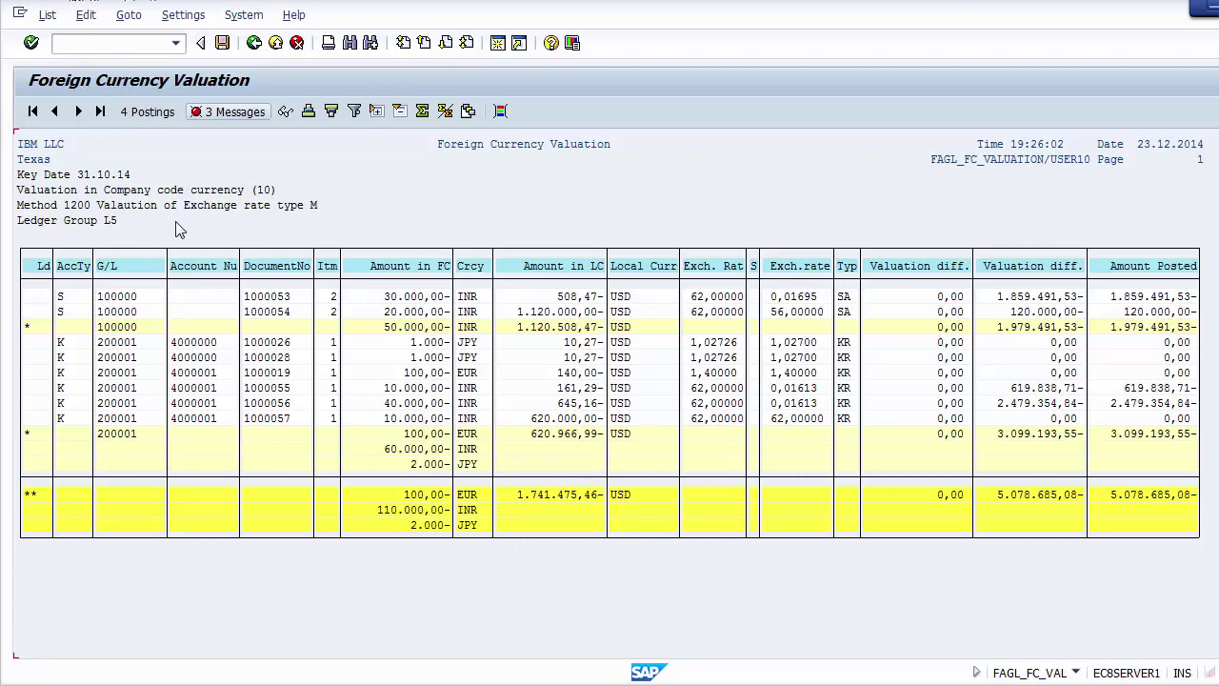
Reopen the 4-postings proposal, then scroll PowerPoint to slide 15 on creating G/L master records
left_click(125, 111)
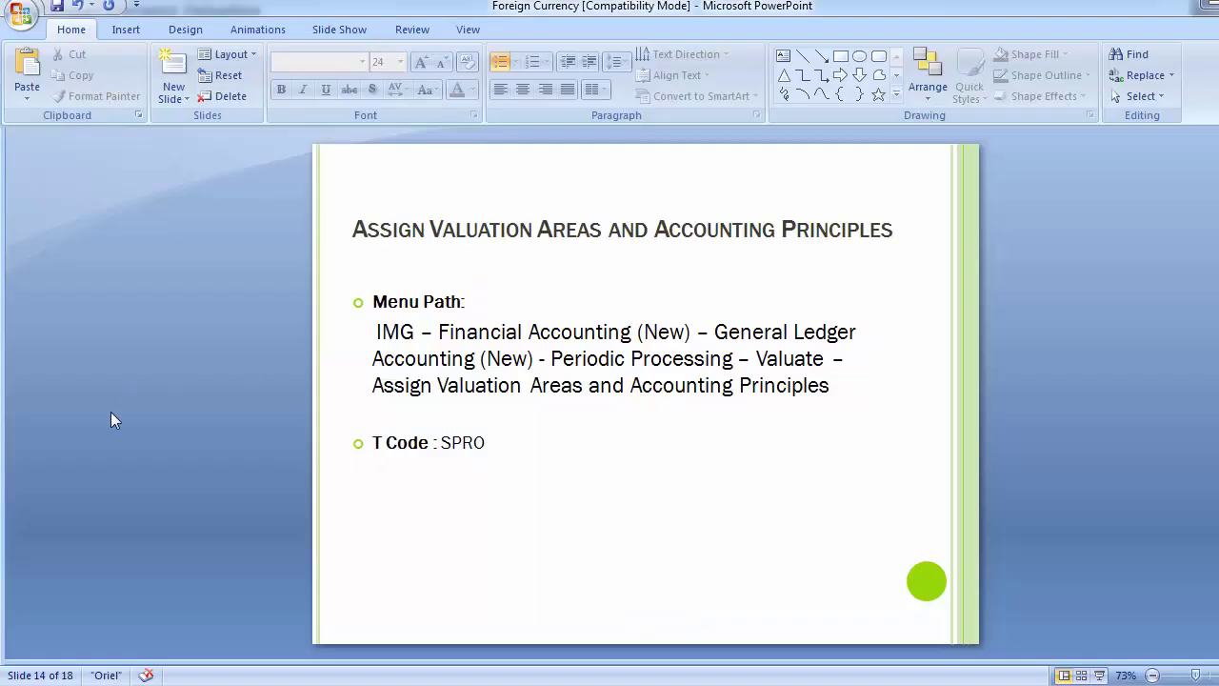
scroll(111, 420, "down", 4)
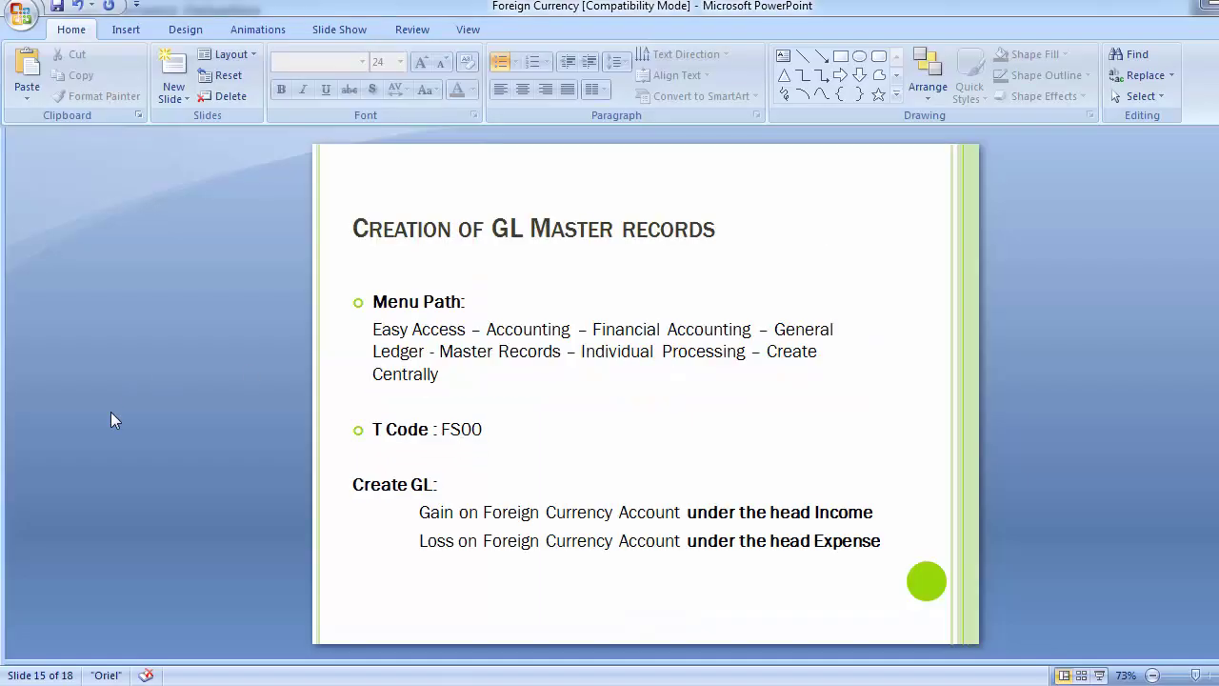